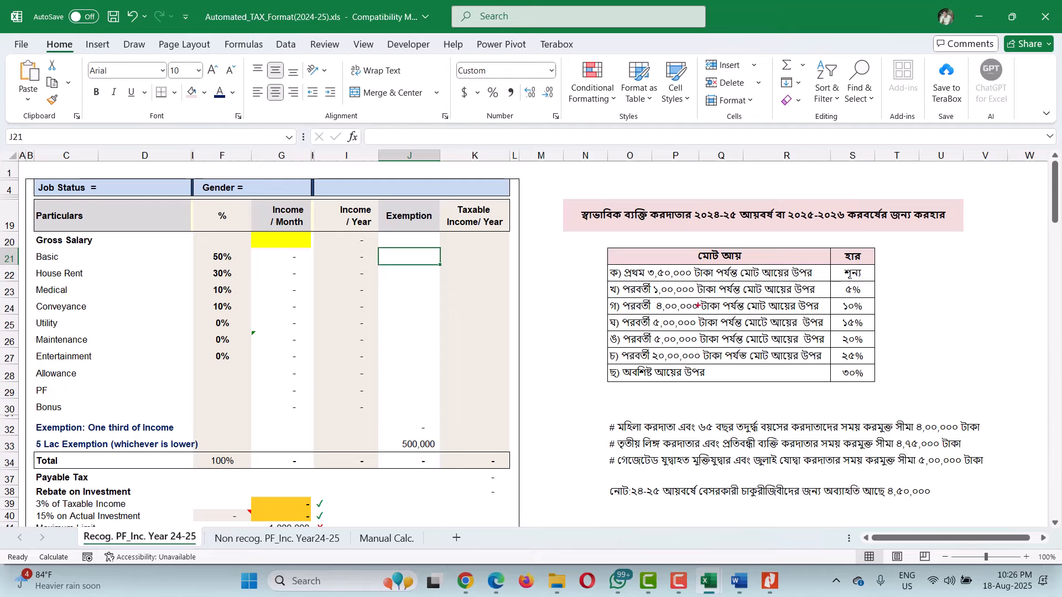
# Step: Review the income tax slab table and the tax-free limit noted for female and senior taxpayers
pyautogui.moveTo(591, 240)
pyautogui.mouseDown()
pyautogui.moveTo(890, 368)
pyautogui.moveTo(892, 388)
pyautogui.mouseUp()
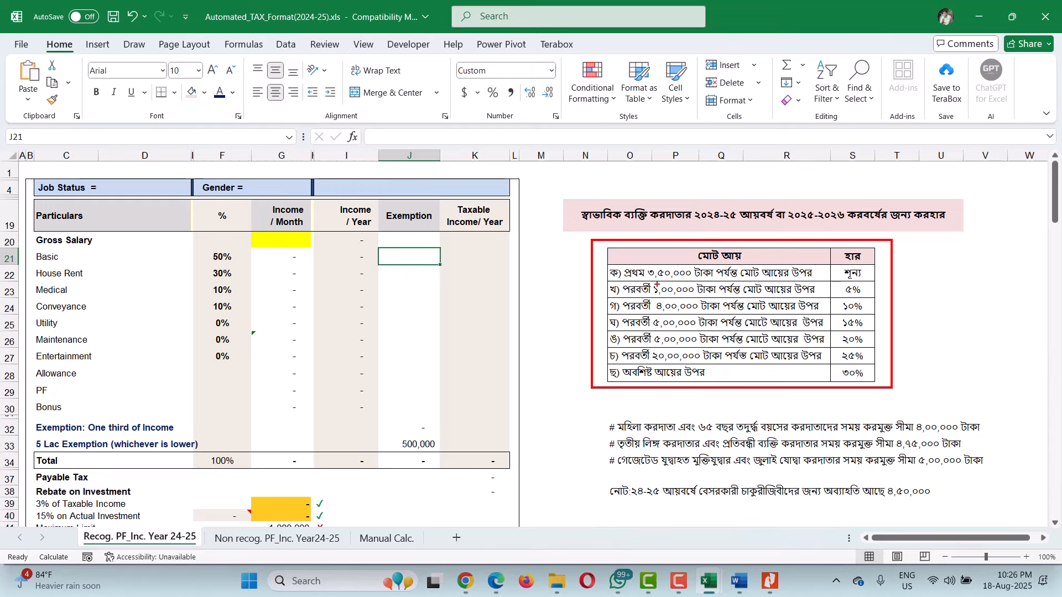
pyautogui.moveTo(652, 282); pyautogui.dragTo(692, 282)
pyautogui.moveTo(916, 438)
pyautogui.mouseDown()
pyautogui.moveTo(959, 436)
pyautogui.moveTo(952, 414)
pyautogui.moveTo(904, 424)
pyautogui.moveTo(928, 442)
pyautogui.mouseUp()
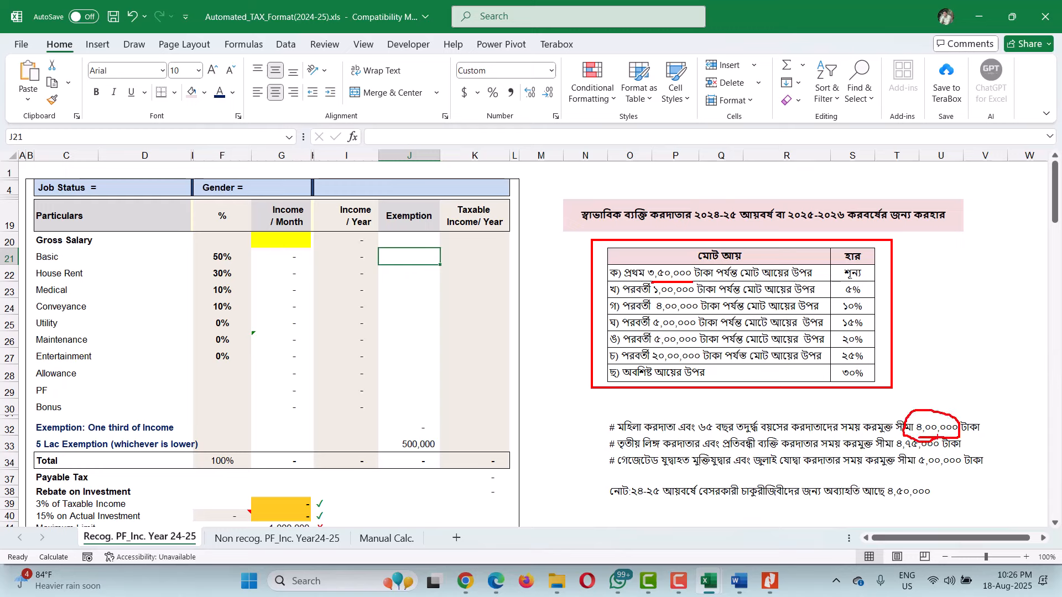
pyautogui.press('Escape')
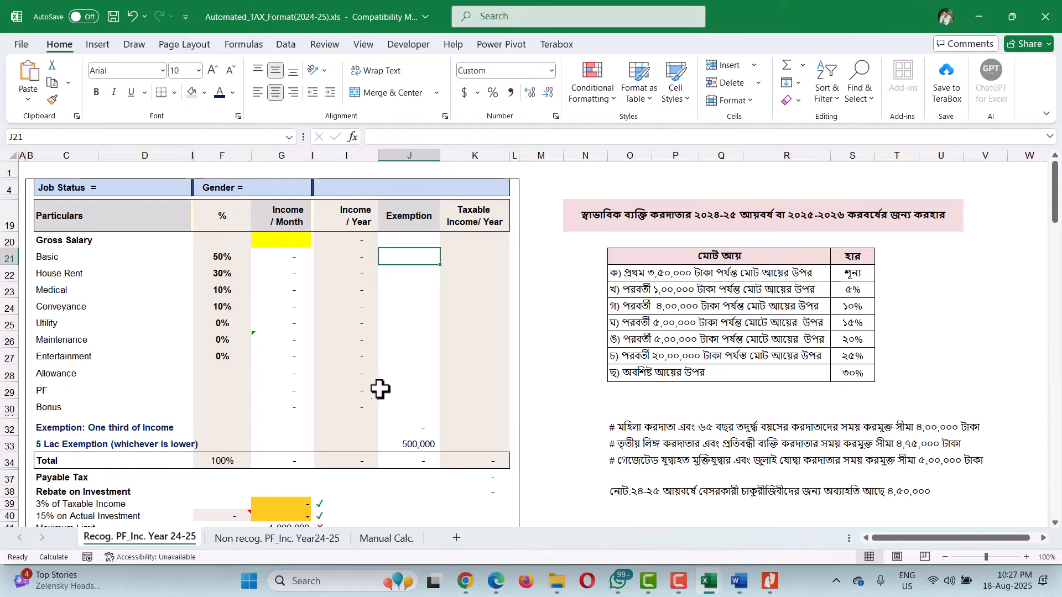
# Step: Examine the investment rebate rows covering 3% of taxable income, 15% on actual investment and the maximum limit
pyautogui.scroll(-1, 379, 388)
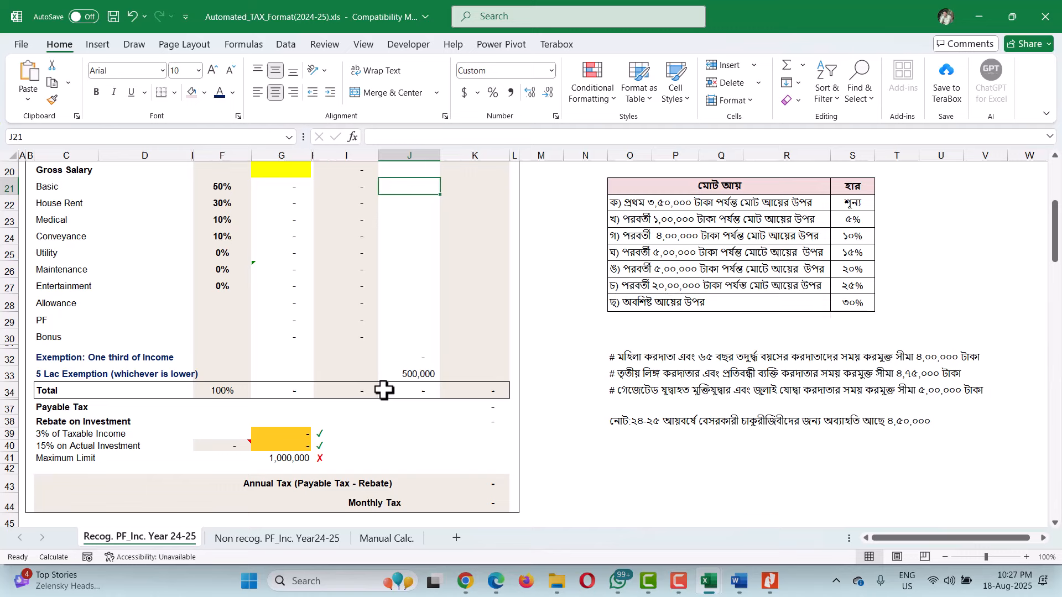
pyautogui.click(57, 446)
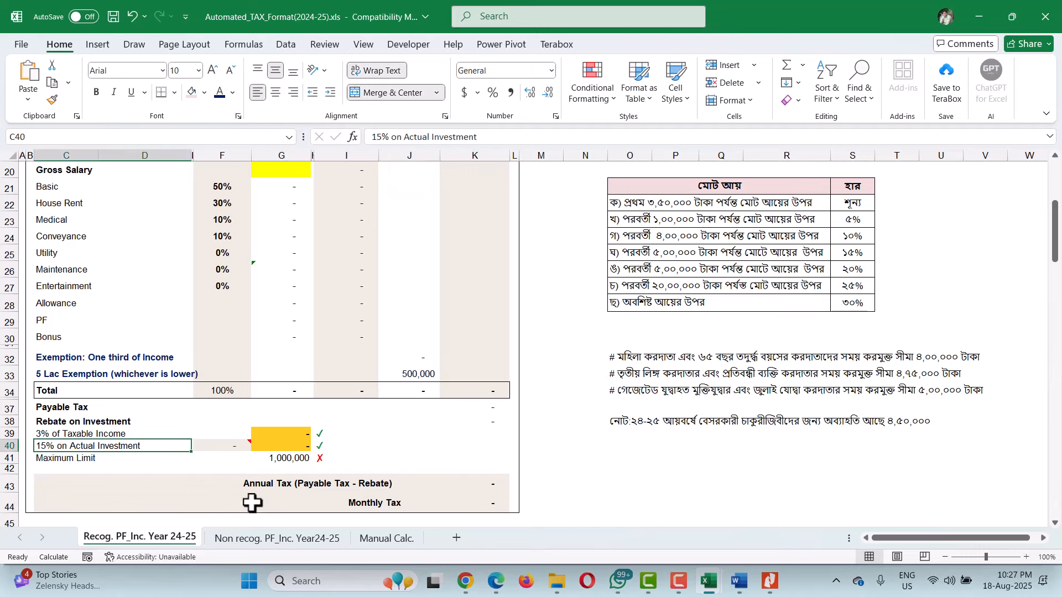
pyautogui.click(161, 435)
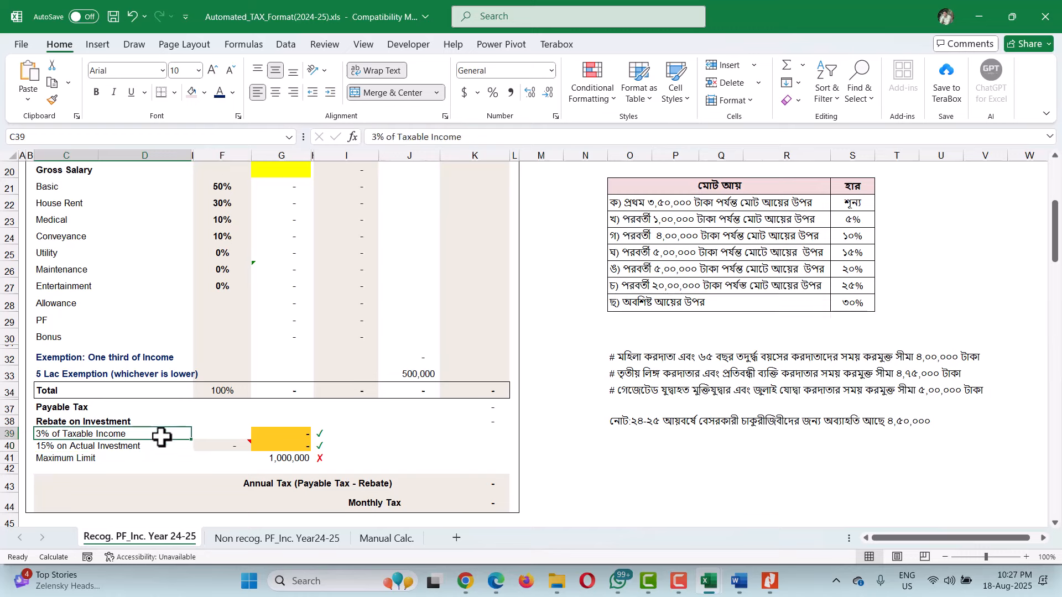
pyautogui.click(138, 455)
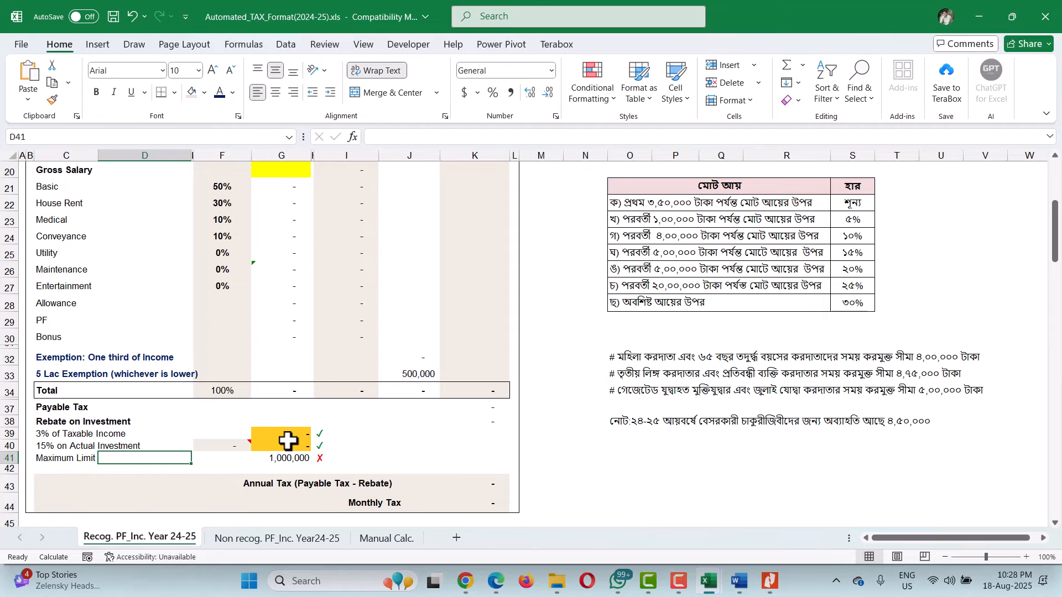
pyautogui.scroll(5, 287, 441)
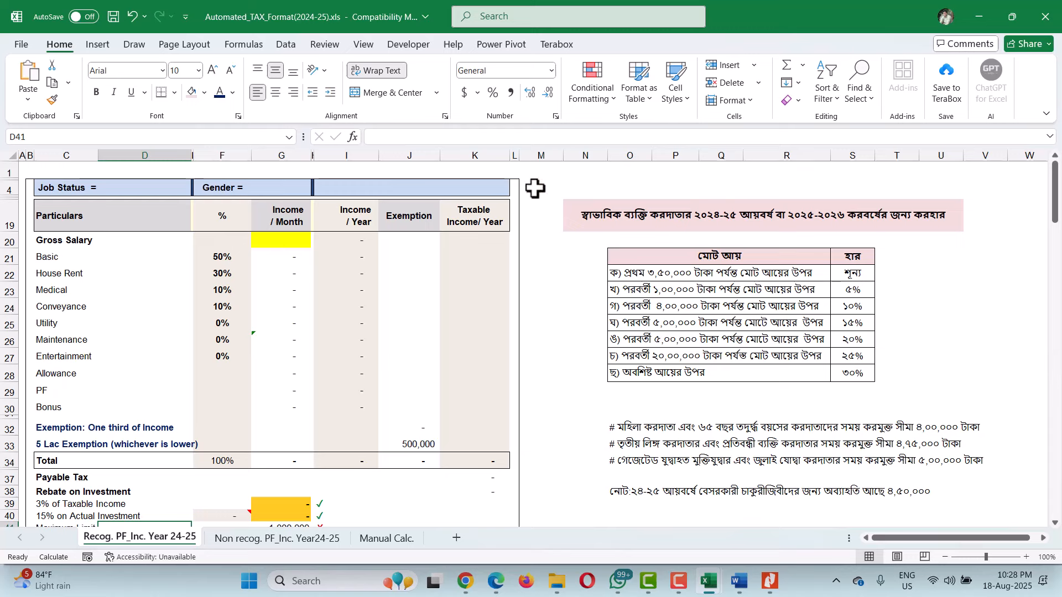
# Step: Set Job Status to Non-Confirm and Gender to Male in the tax sheet's header row
pyautogui.click(190, 189)
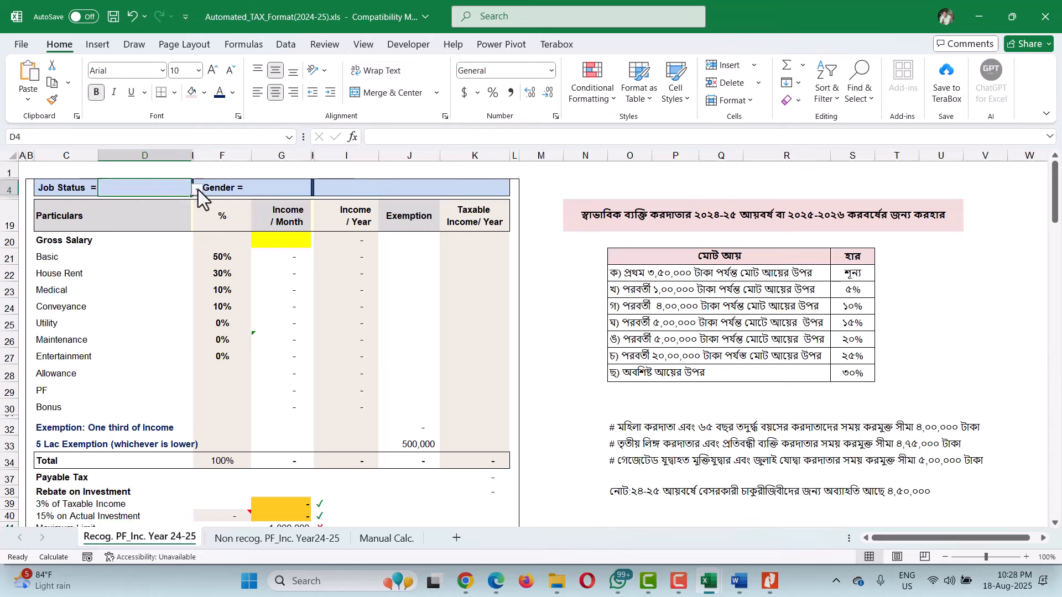
pyautogui.click(196, 189)
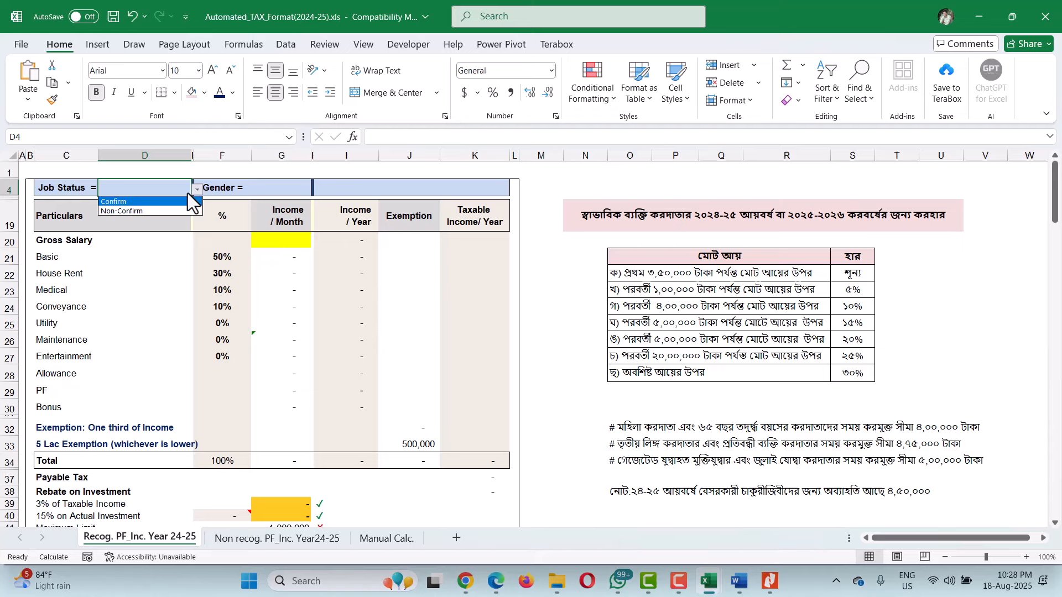
pyautogui.click(153, 213)
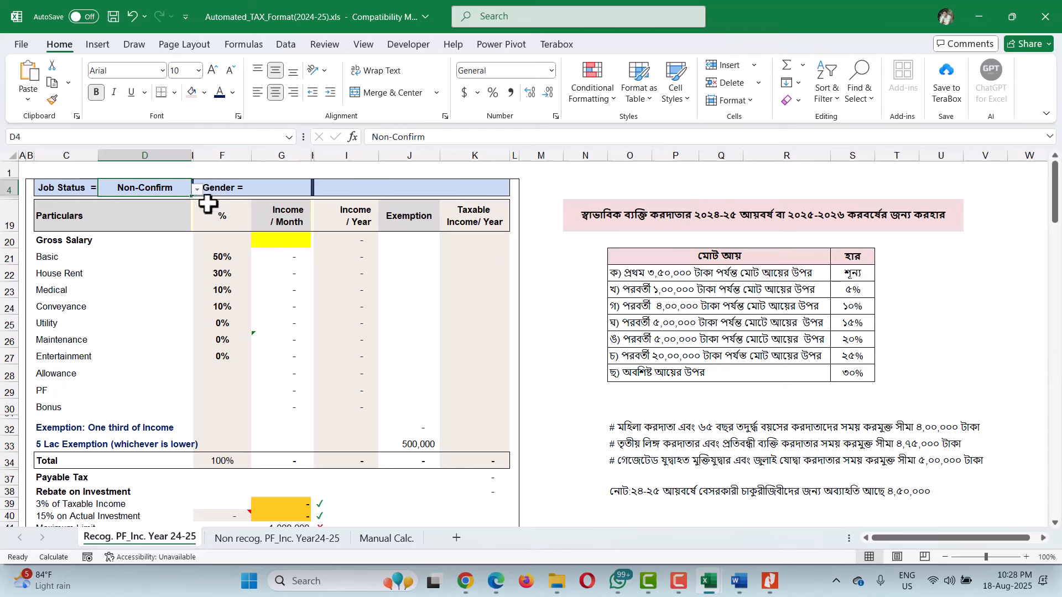
pyautogui.click(280, 188)
pyautogui.click(317, 190)
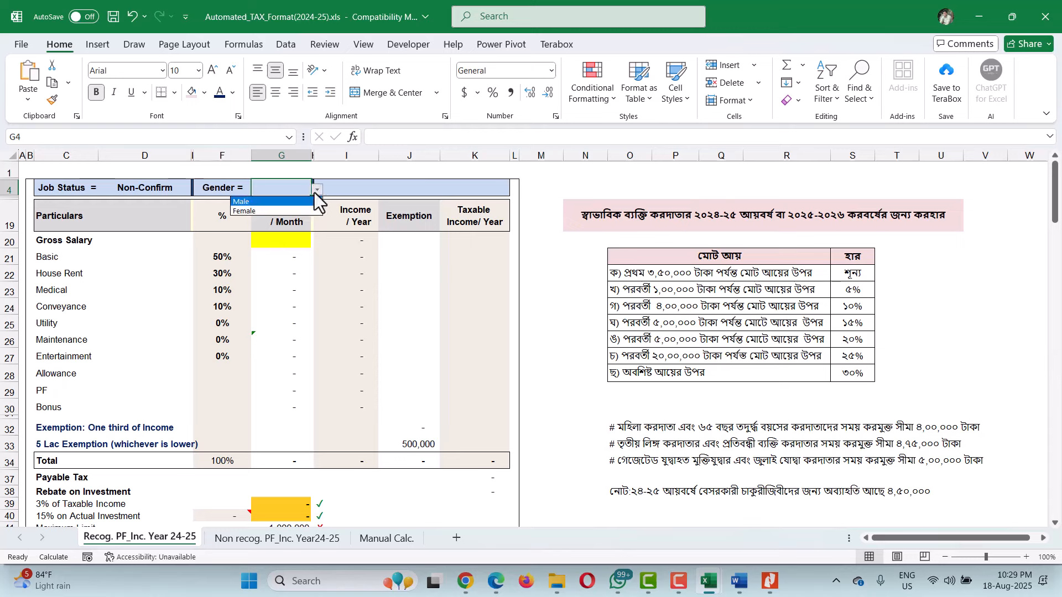
pyautogui.click(282, 202)
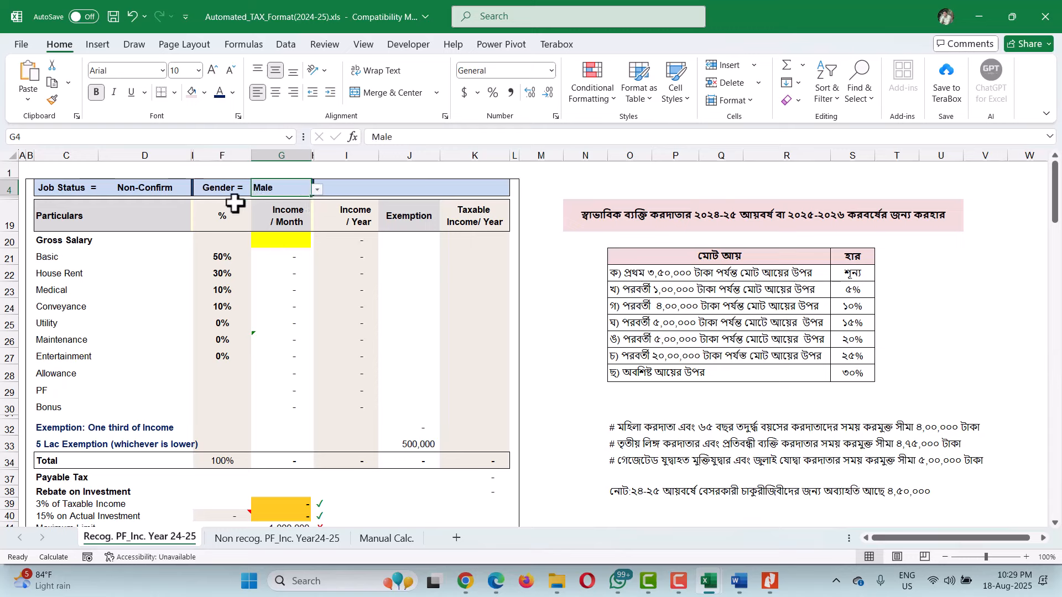
pyautogui.click(155, 189)
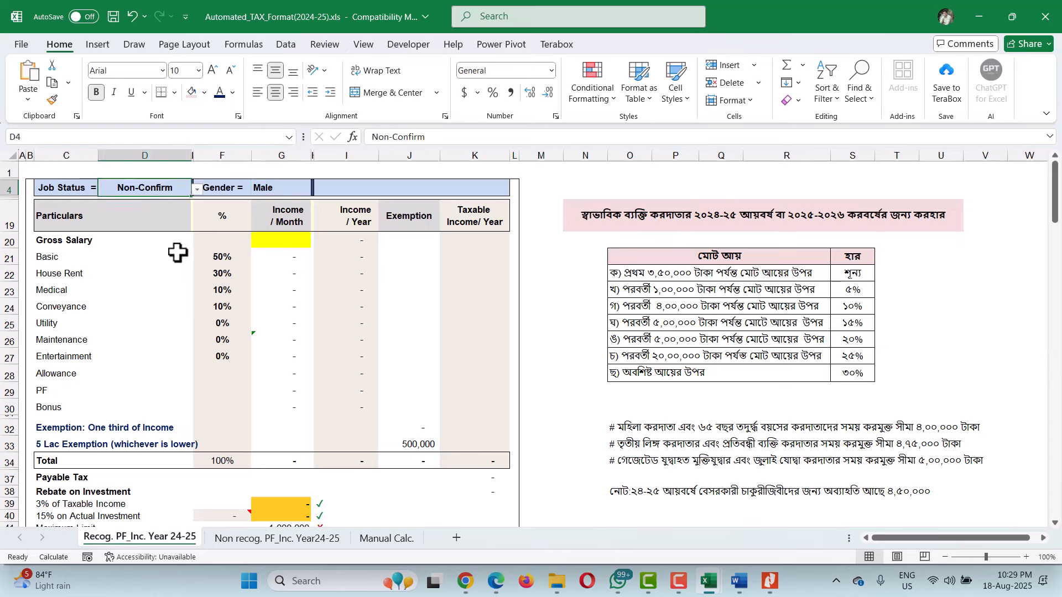
# Step: Enter 50000 as the monthly gross salary in cell G20
pyautogui.click(282, 240)
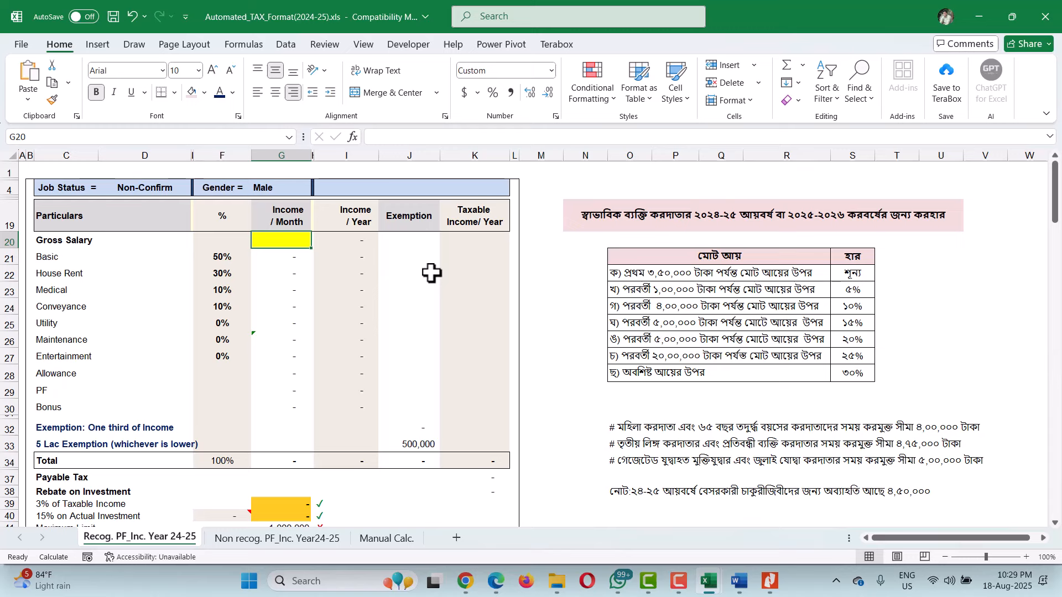
pyautogui.write('50000')
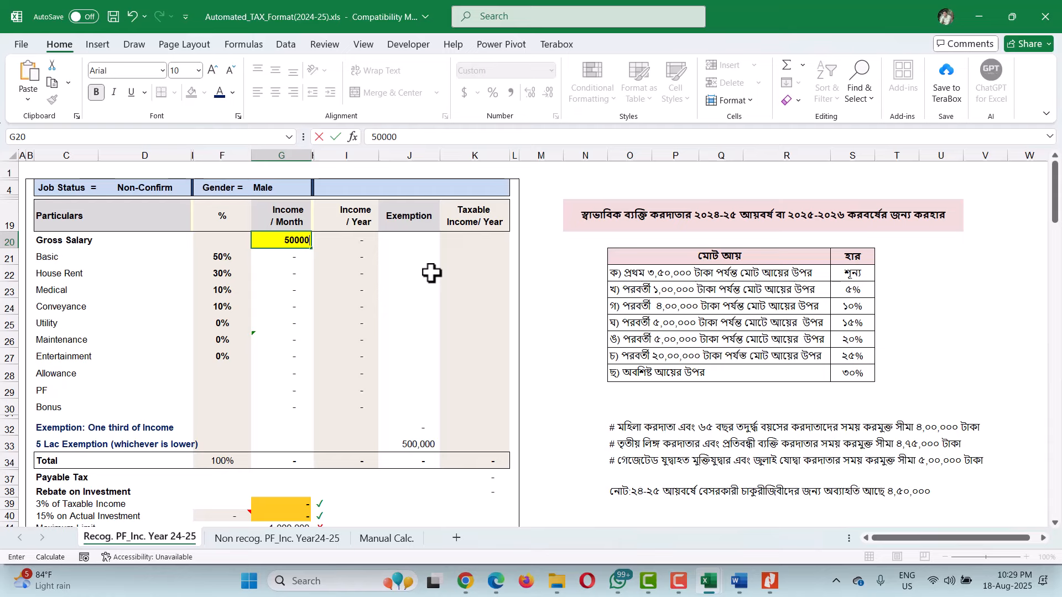
pyautogui.press('Return')
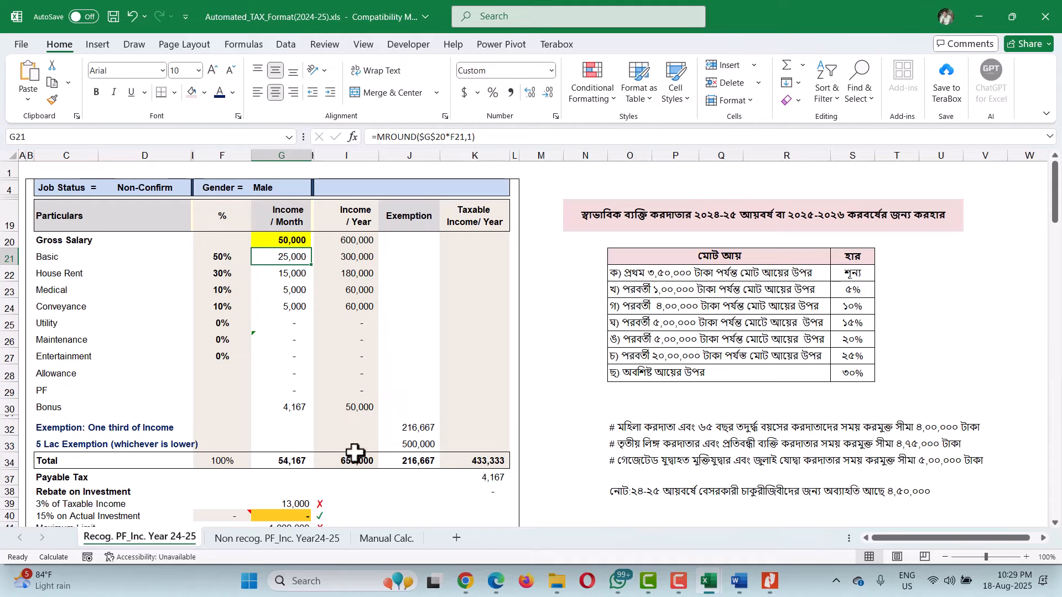
# Step: Examine the payable, annual and monthly tax figures together with the slab-wise Detail Breakdown of Payable Tax
pyautogui.scroll(-3, 489, 426)
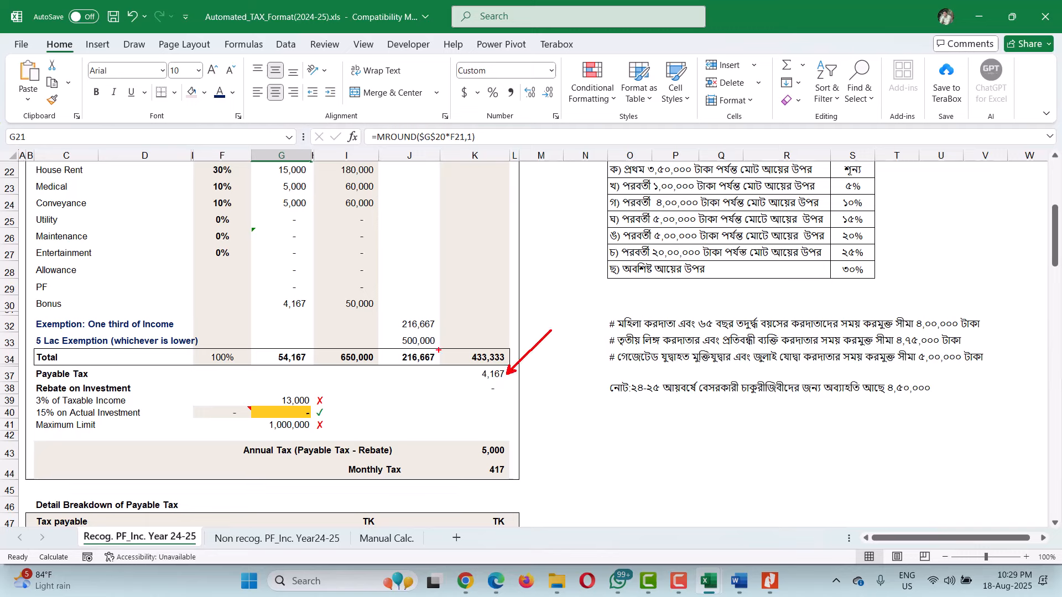
pyautogui.moveTo(499, 350); pyautogui.dragTo(540, 305)
pyautogui.press('Escape')
pyautogui.scroll(-1, 508, 474)
pyautogui.scroll(2, 598, 348)
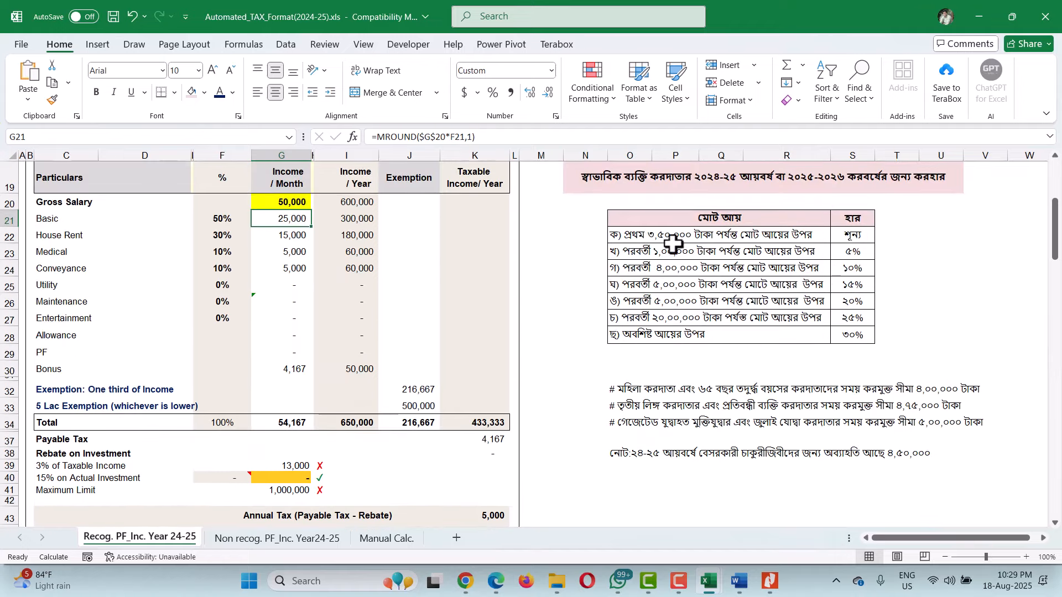
pyautogui.scroll(-4, 380, 458)
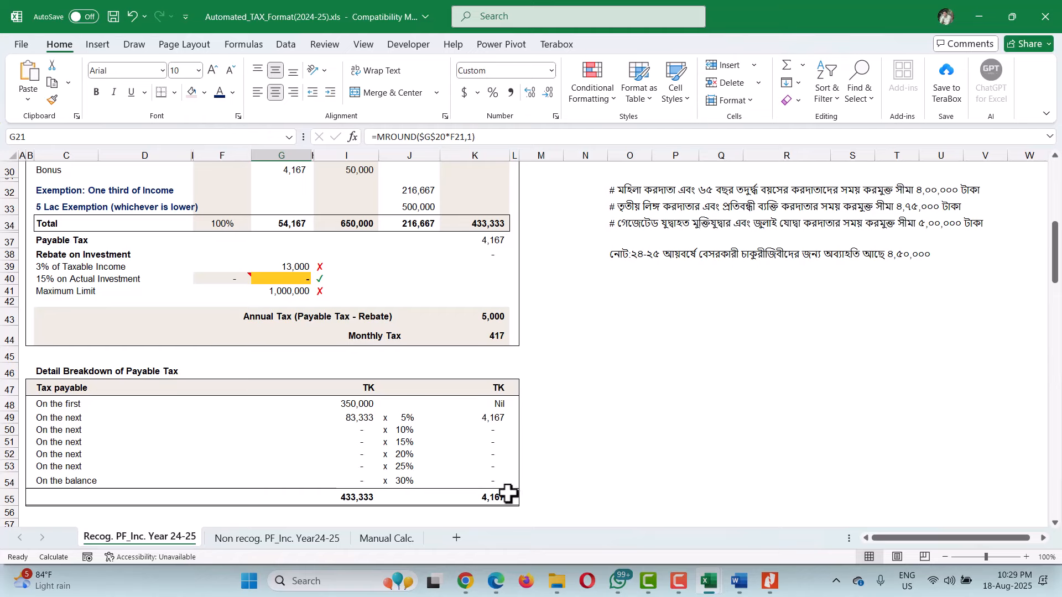
pyautogui.scroll(4, 465, 381)
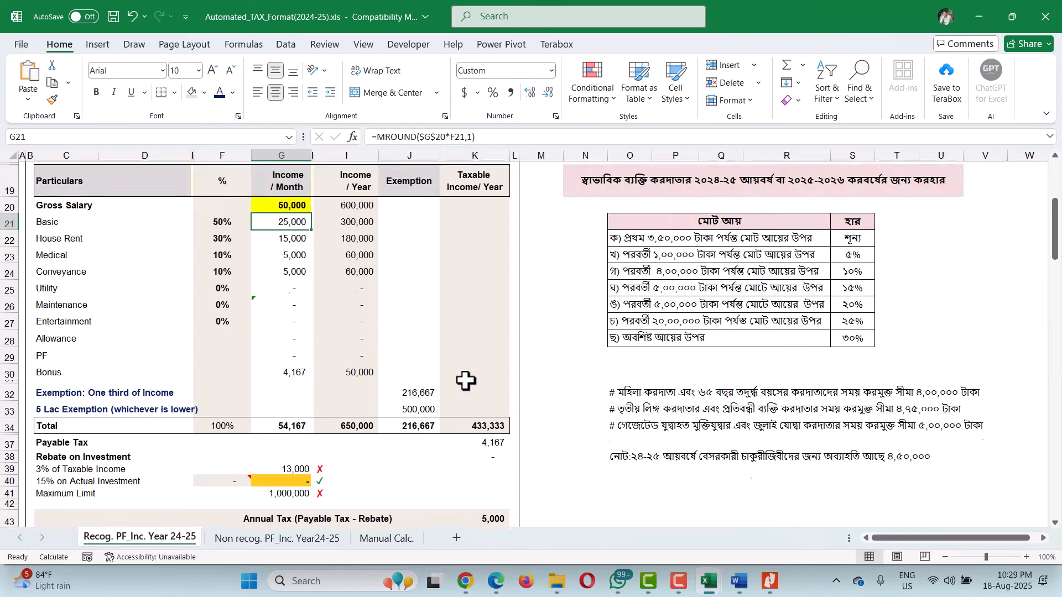
pyautogui.scroll(2, 466, 381)
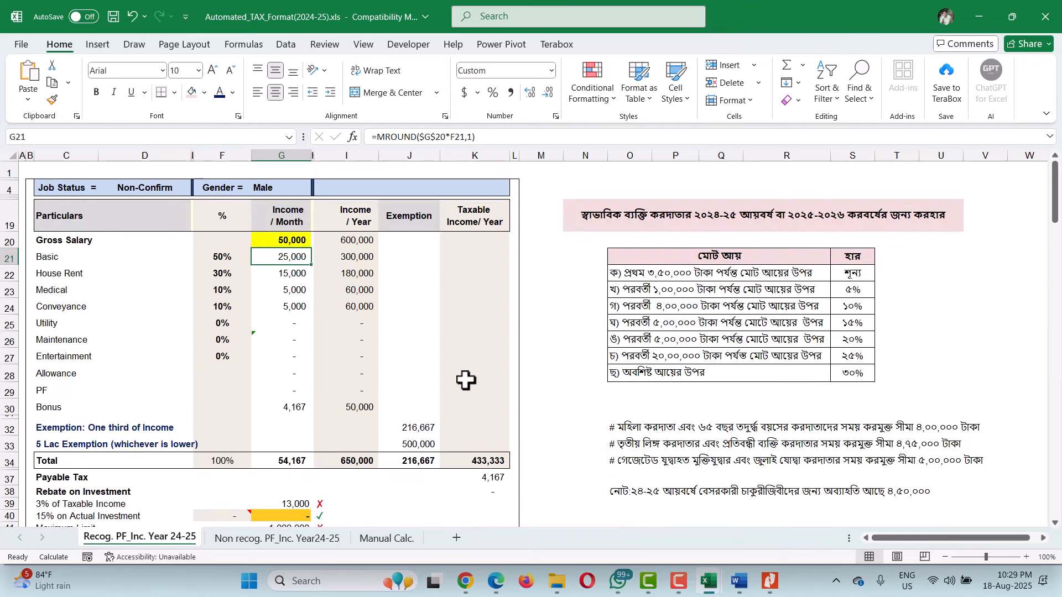
# Step: Set the monthly gross salary to 100000 and check the resulting payable tax and its slab breakdown
pyautogui.click(274, 241)
pyautogui.write('100000')
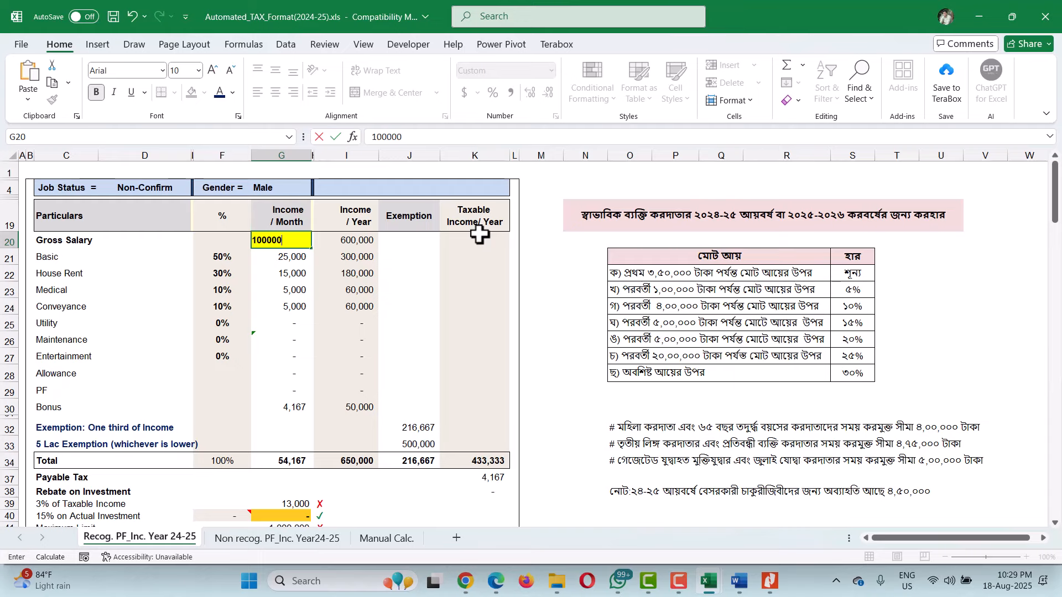
pyautogui.press('Return')
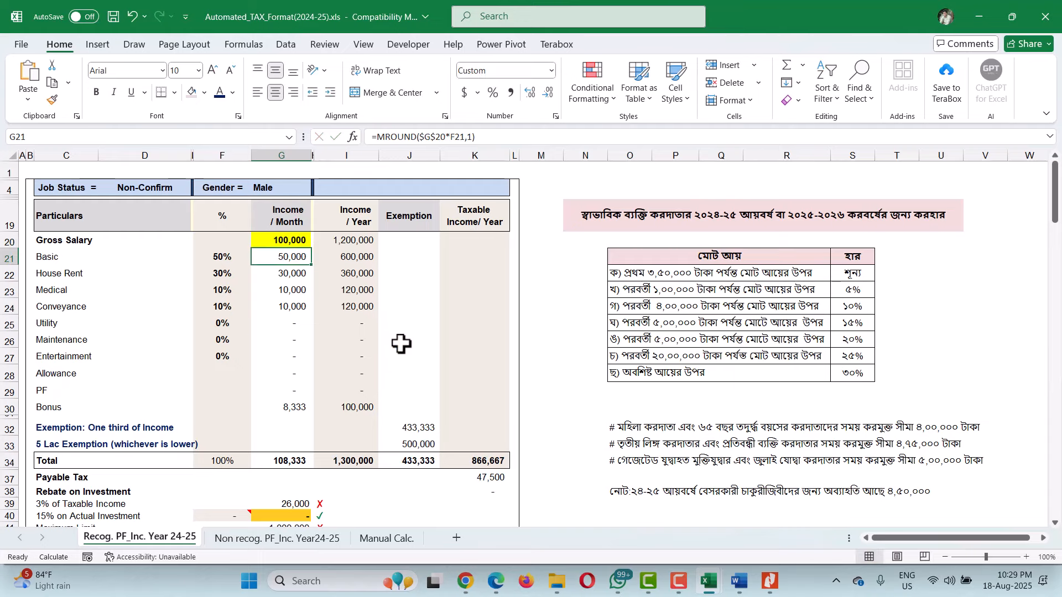
pyautogui.scroll(-5, 399, 360)
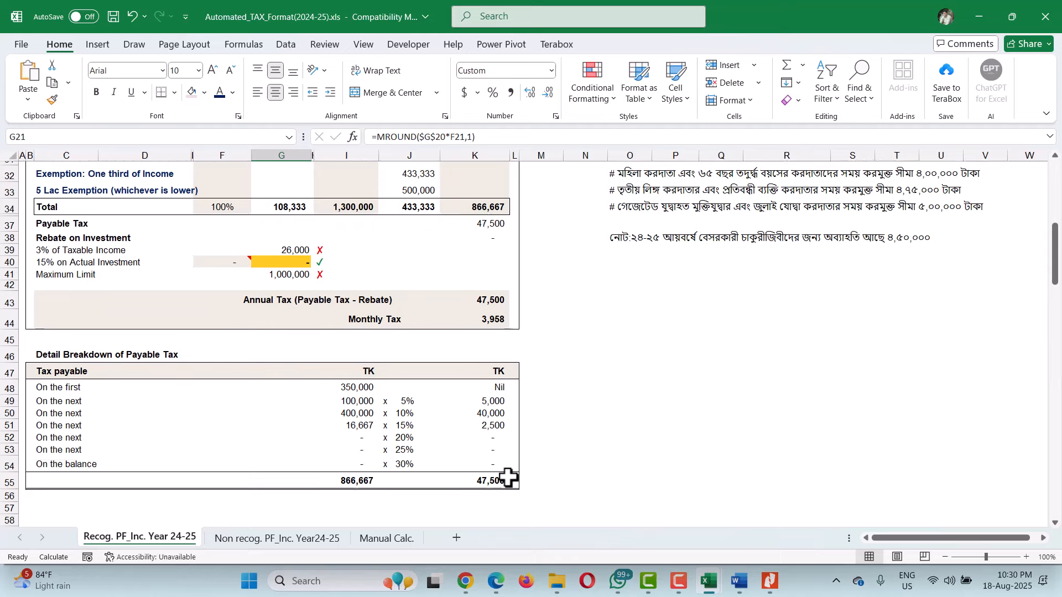
pyautogui.scroll(2, 495, 437)
pyautogui.scroll(5, 531, 420)
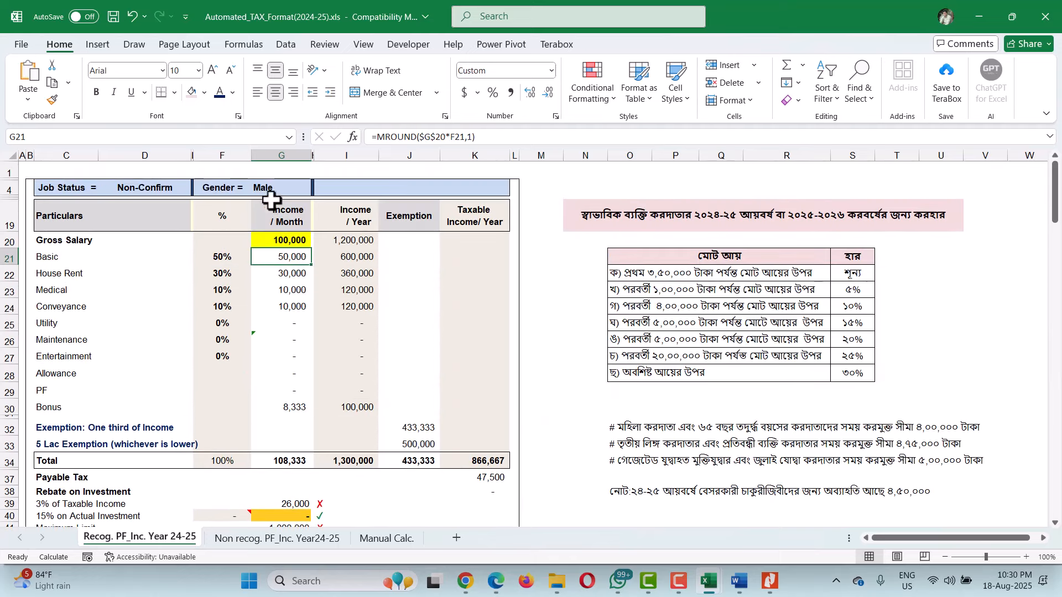
# Step: Set the monthly gross salary in cell G20 to 50,000
pyautogui.click(272, 239)
pyautogui.write('5')
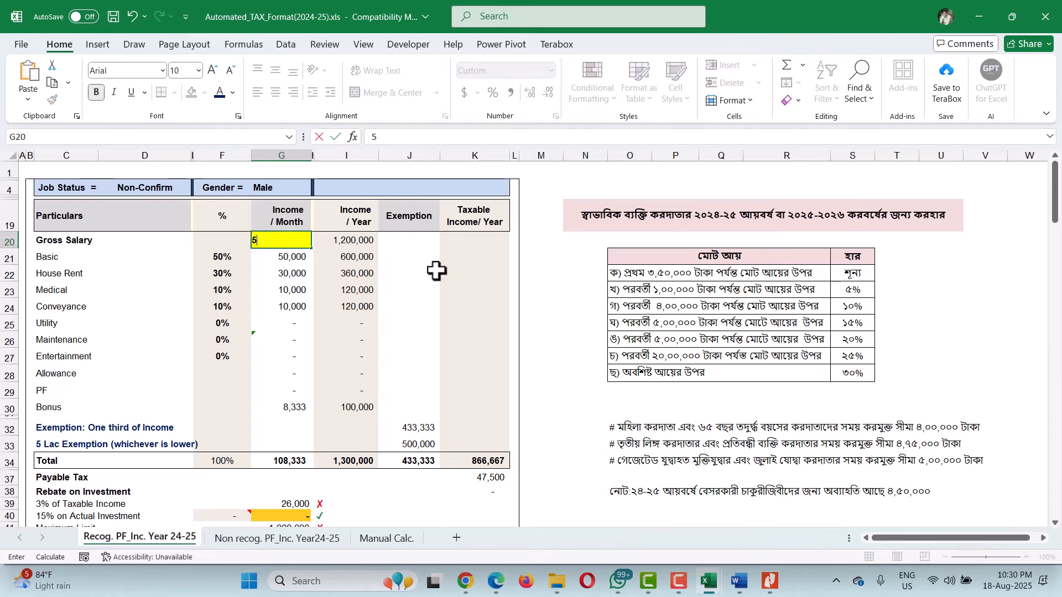
pyautogui.write('0,000')
pyautogui.press('Return')
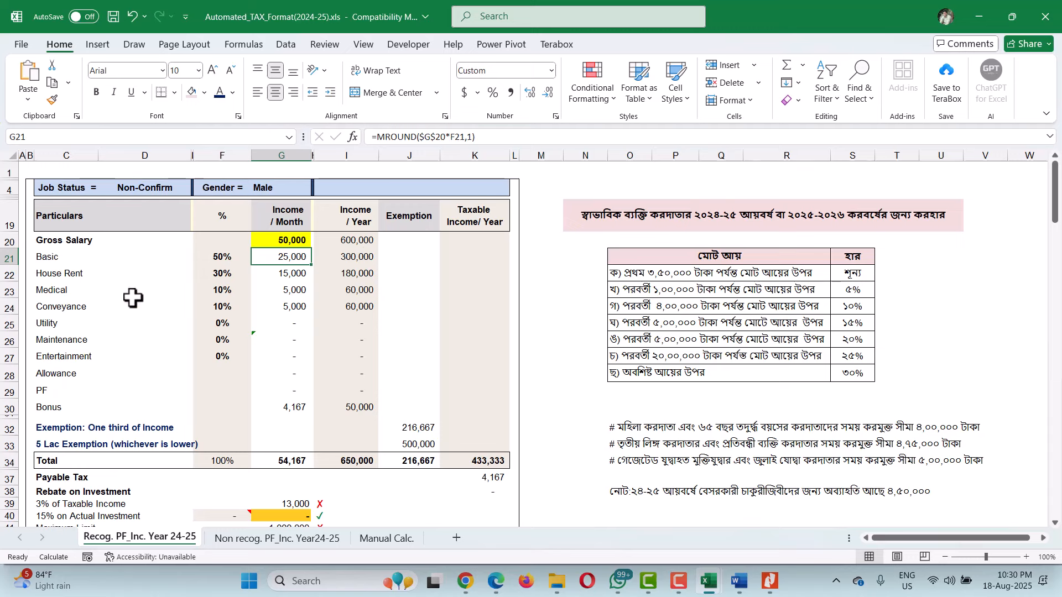
# Step: Inspect the formulas behind the yearly bonus, monthly bonus and total yearly income cells
pyautogui.click(347, 412)
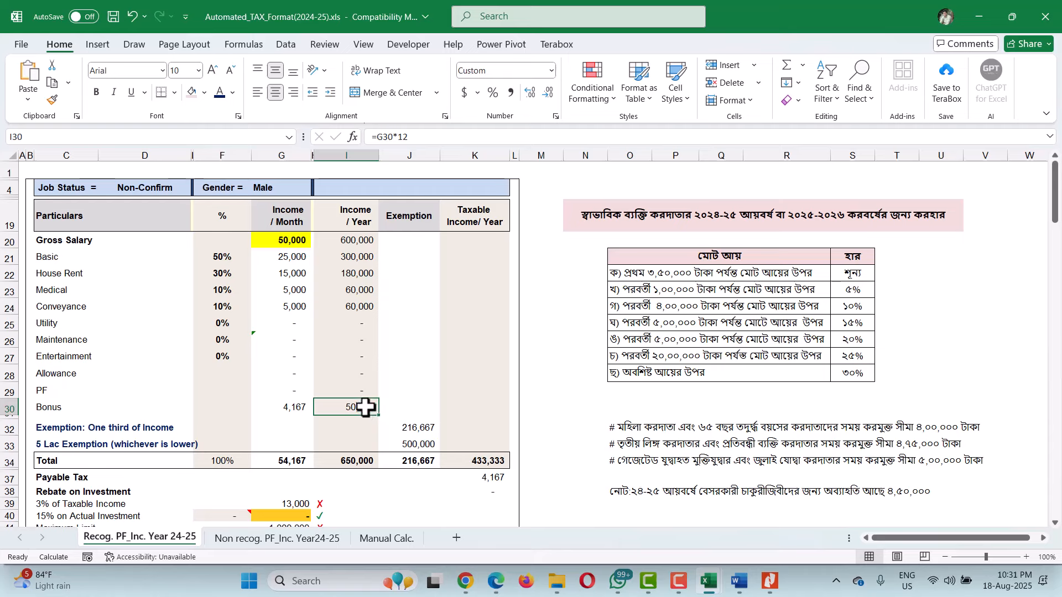
pyautogui.click(286, 408)
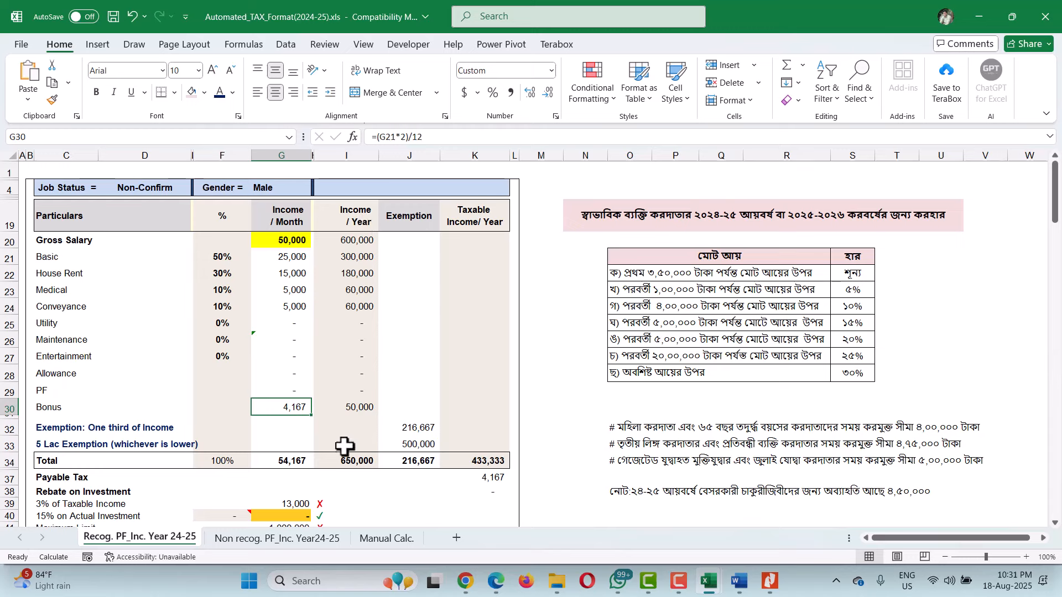
pyautogui.click(359, 462)
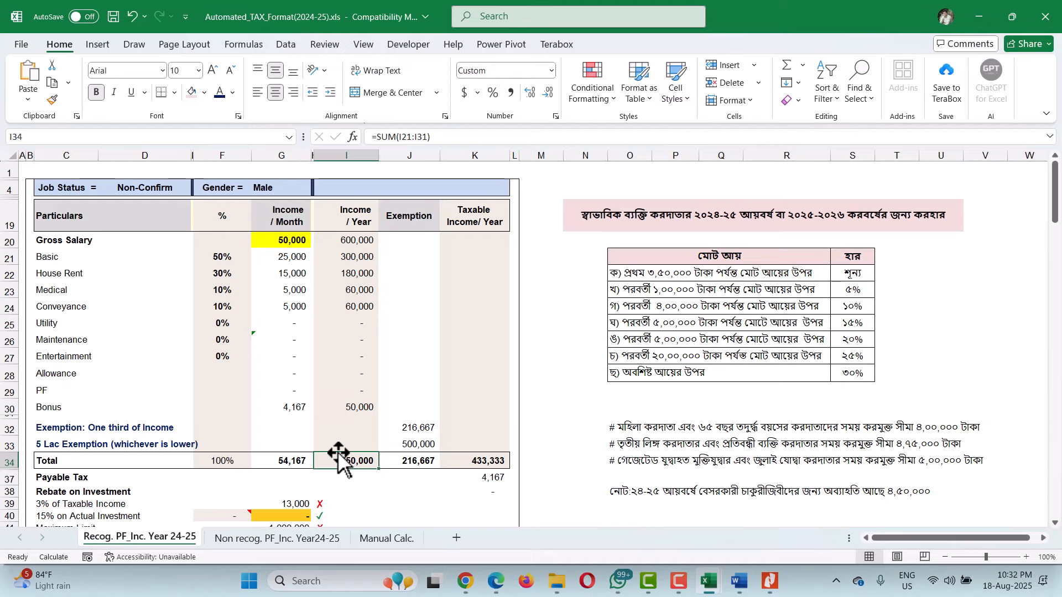
pyautogui.scroll(-2, 614, 409)
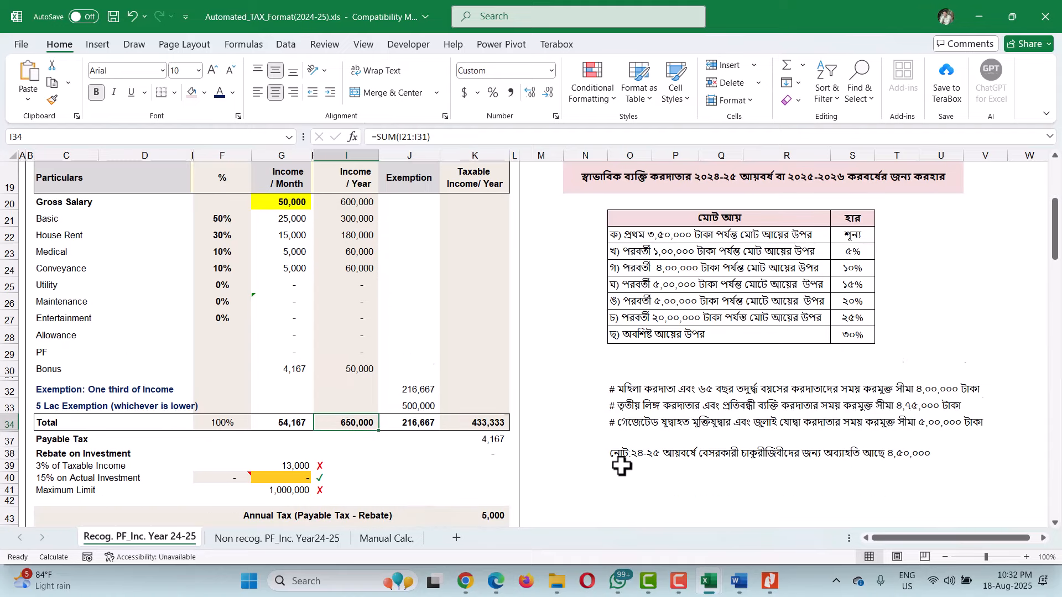
pyautogui.click(633, 467)
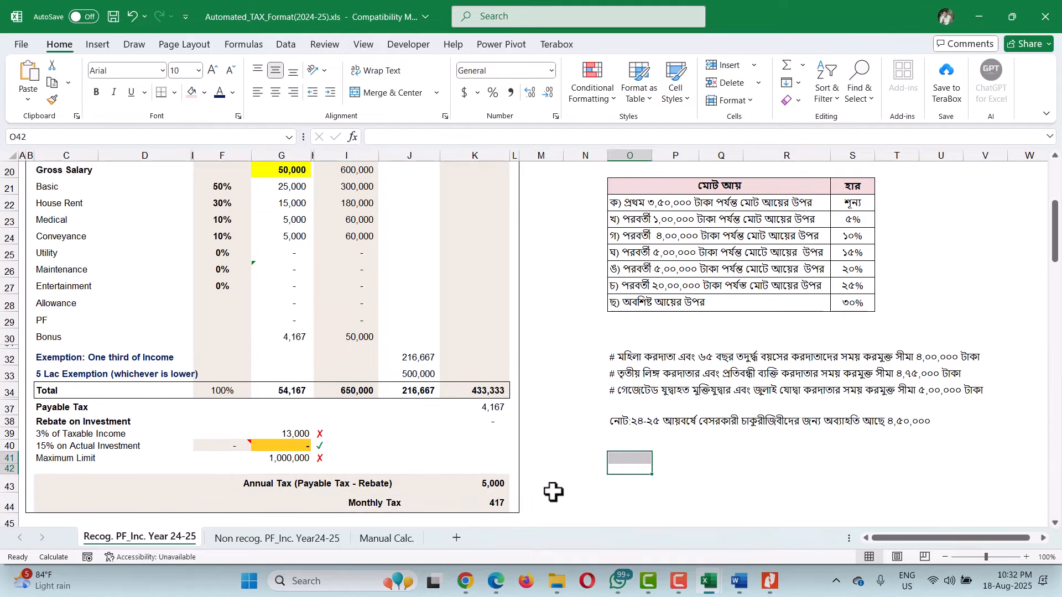
# Step: Calculate one third of the yearly income in cell D3 of the Manual Calc. sheet with =650000/3
pyautogui.click(365, 539)
pyautogui.click(161, 191)
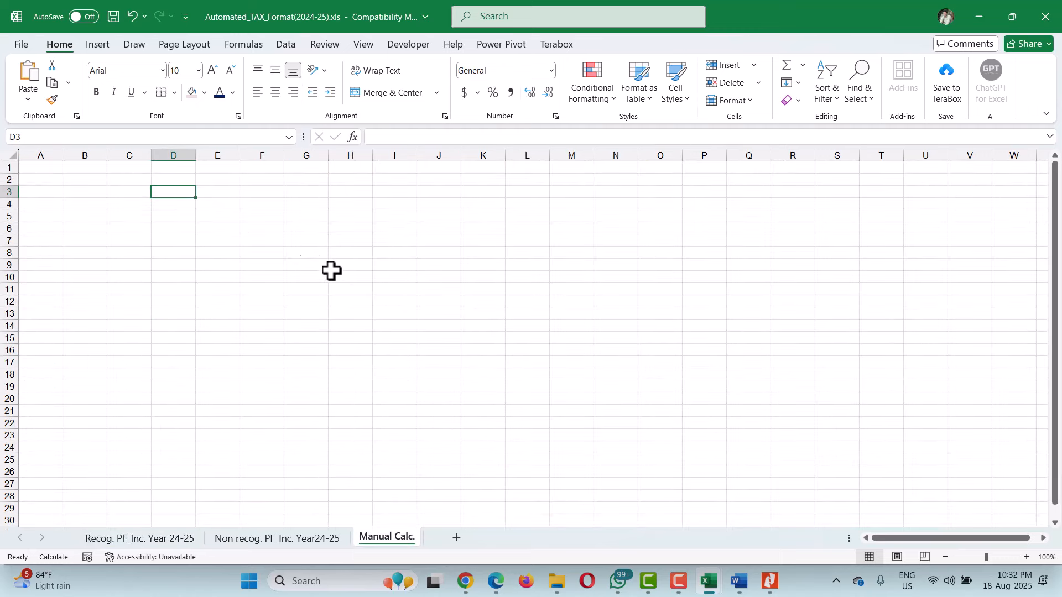
pyautogui.write('6')
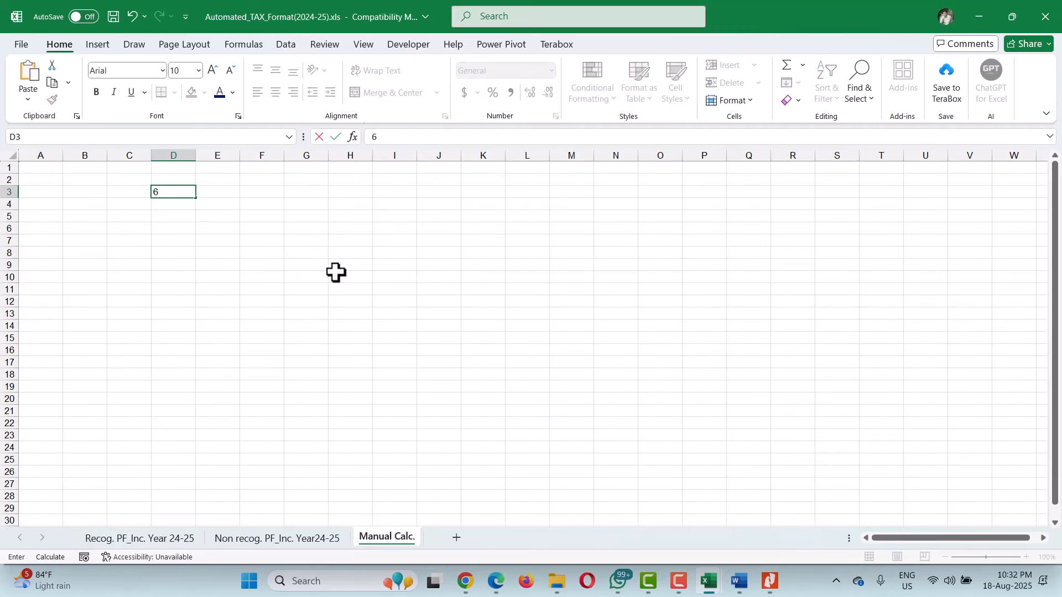
pyautogui.write('5=650000/3')
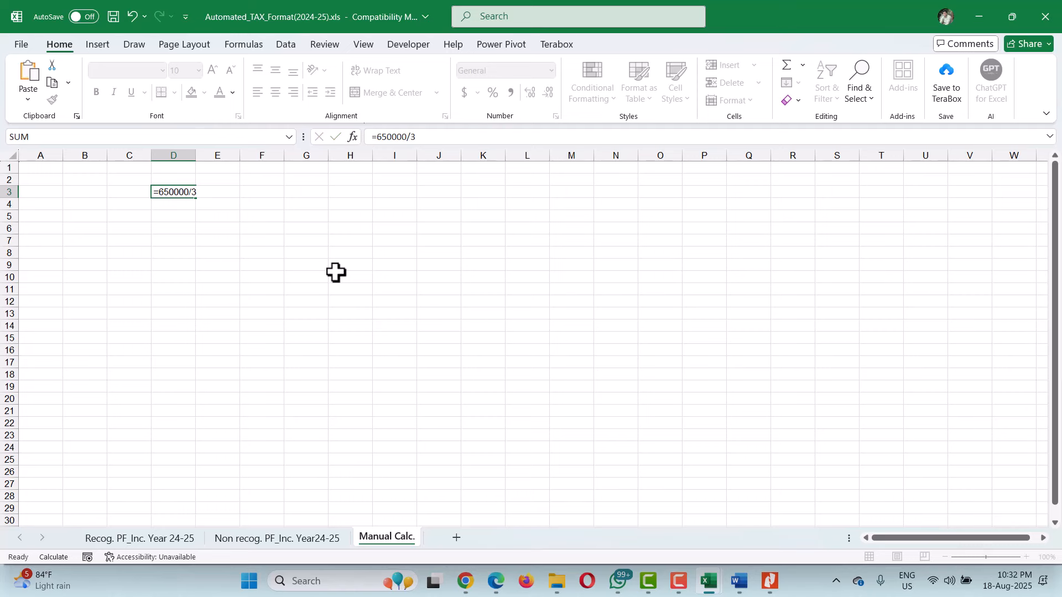
pyautogui.press('Return')
pyautogui.click(188, 193)
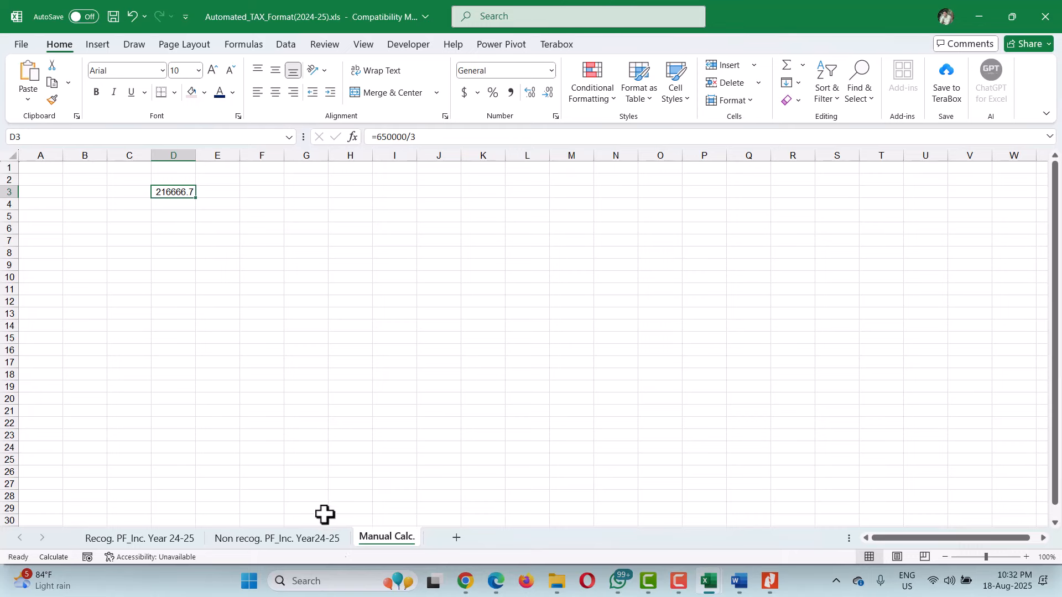
# Step: Inspect the formulas behind the one-third exemption, the 5 lac limit, the total exemption and the yearly taxable income on the Recog. PF_Inc. Year 24-25 sheet
pyautogui.click(181, 538)
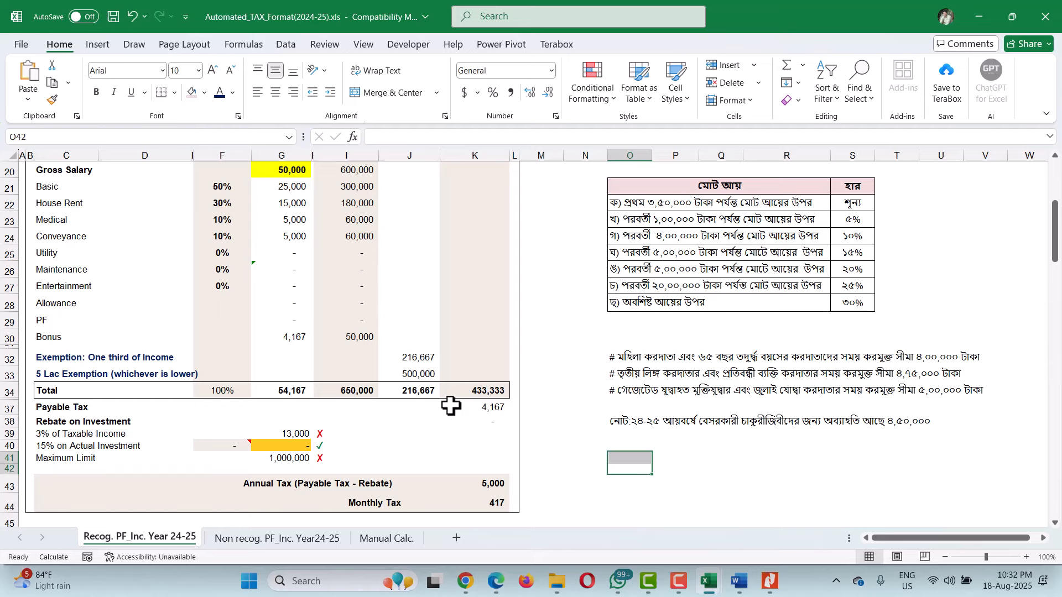
pyautogui.click(418, 391)
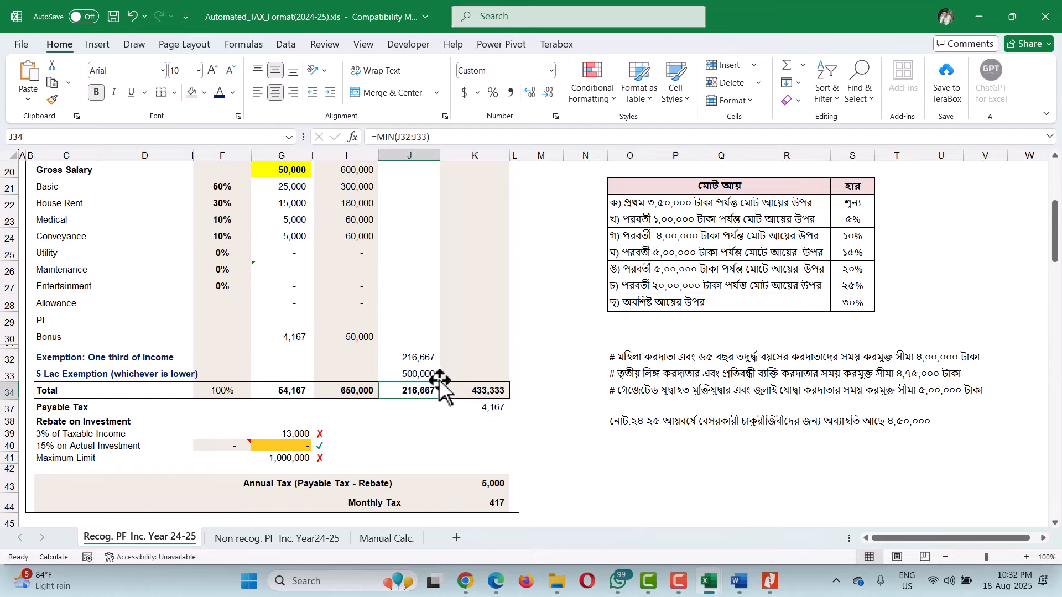
pyautogui.click(418, 357)
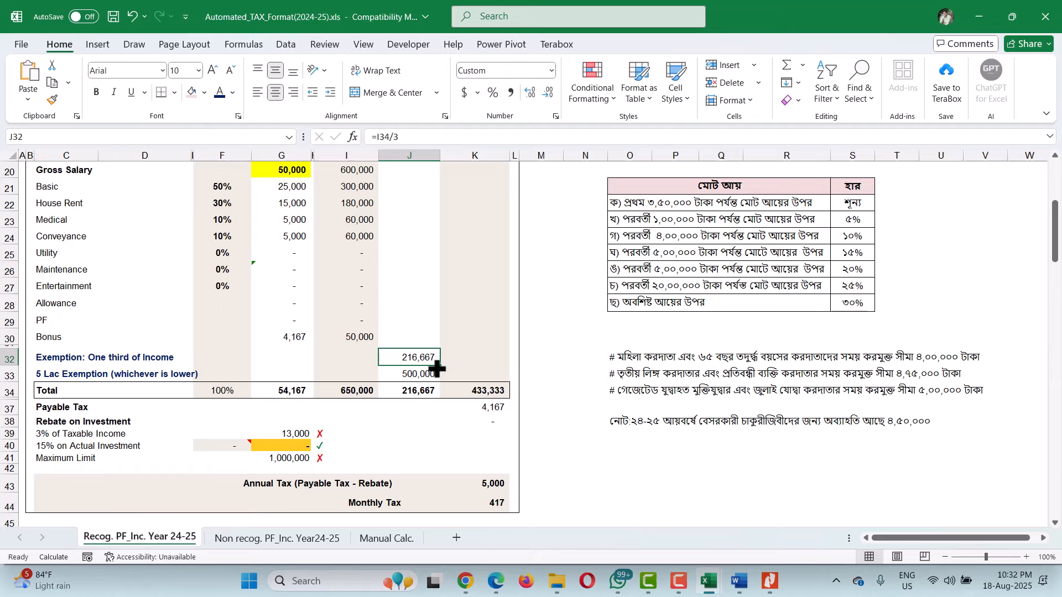
pyautogui.click(434, 371)
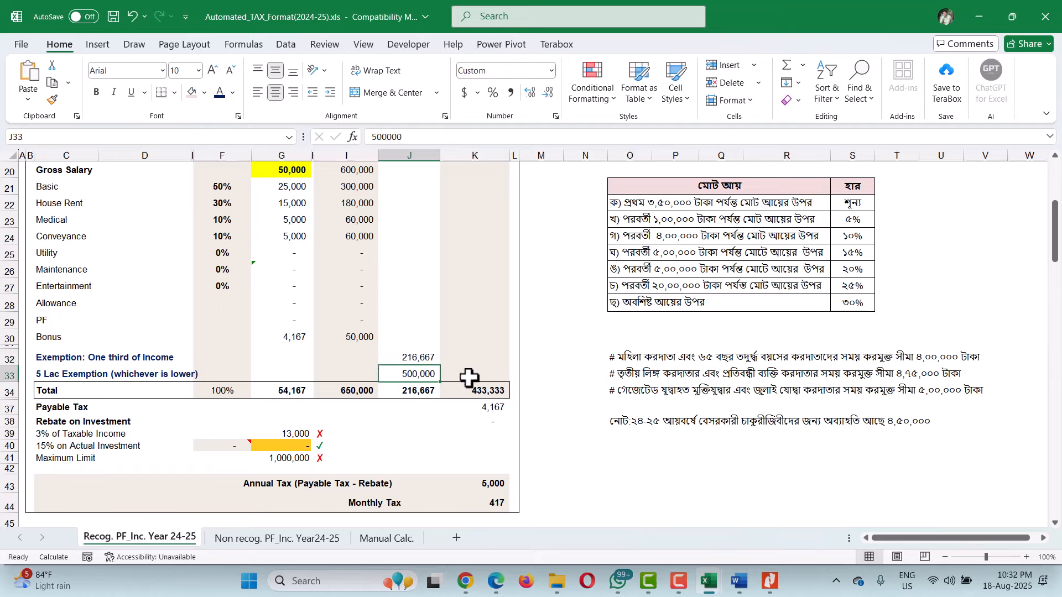
pyautogui.click(433, 391)
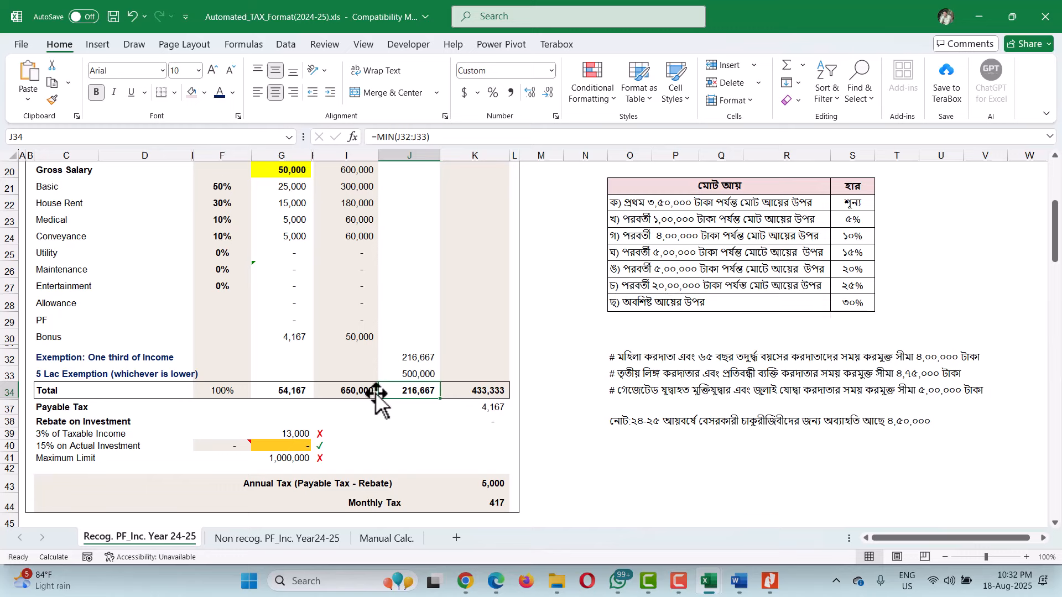
pyautogui.click(469, 393)
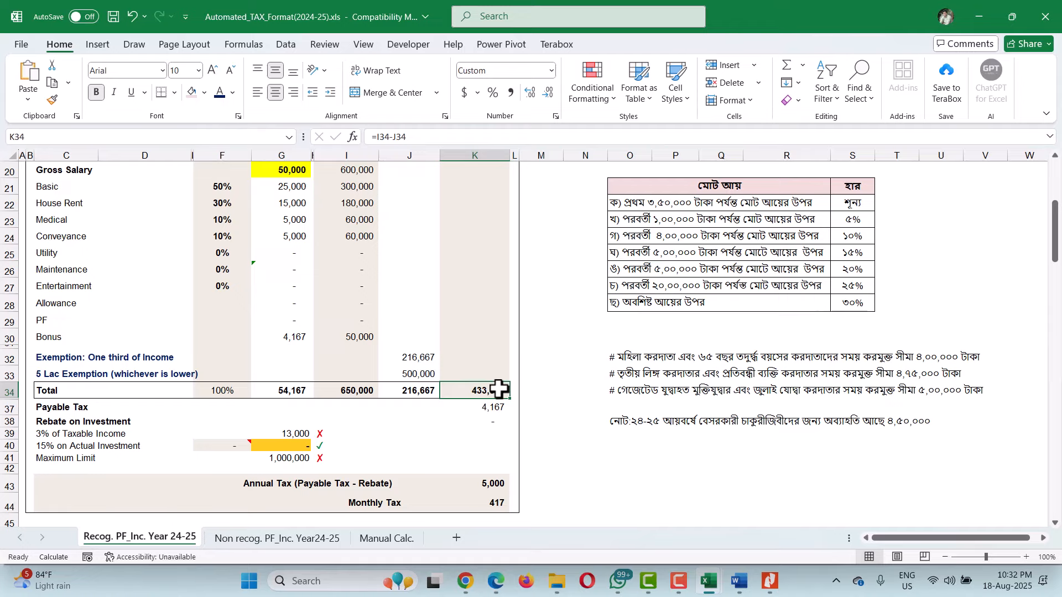
pyautogui.scroll(2, 332, 226)
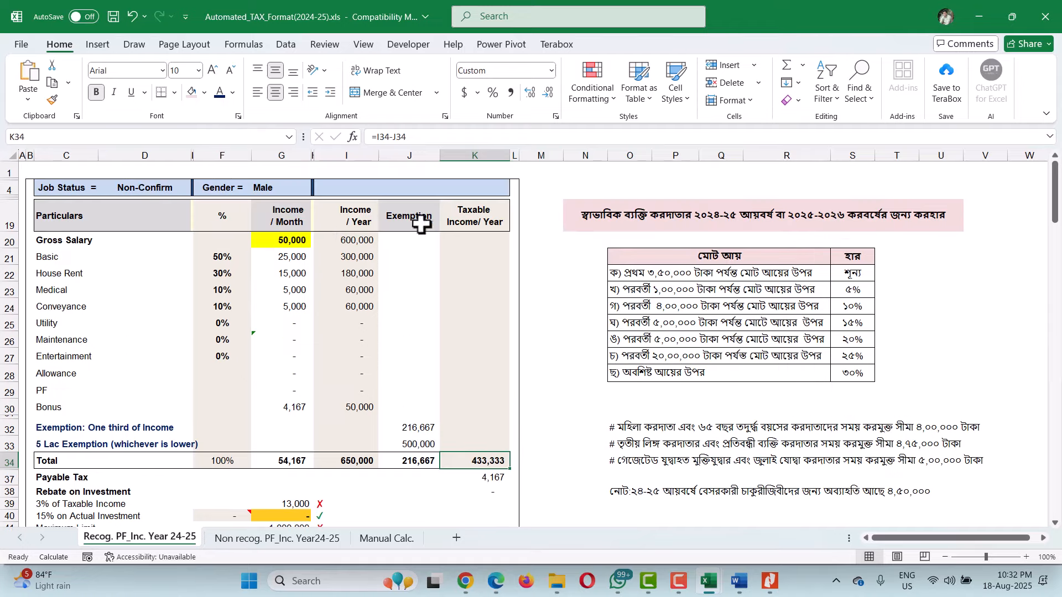
pyautogui.scroll(-1, 465, 426)
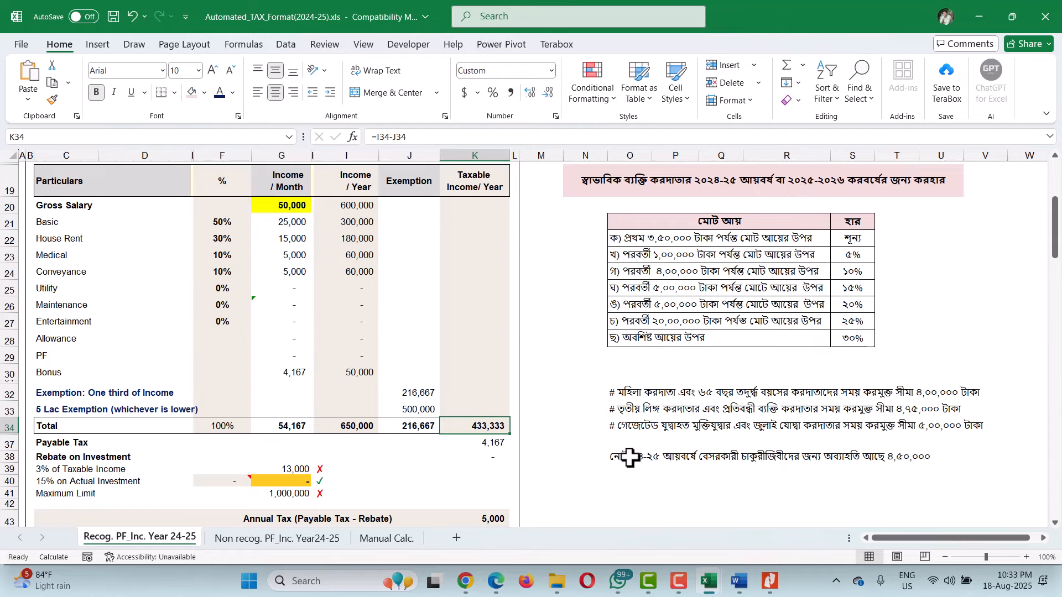
# Step: On the Manual Calc. sheet, link D3 to the total taxable income in K34 and subtract 350000 from it in D4 with =D3-350000
pyautogui.click(387, 539)
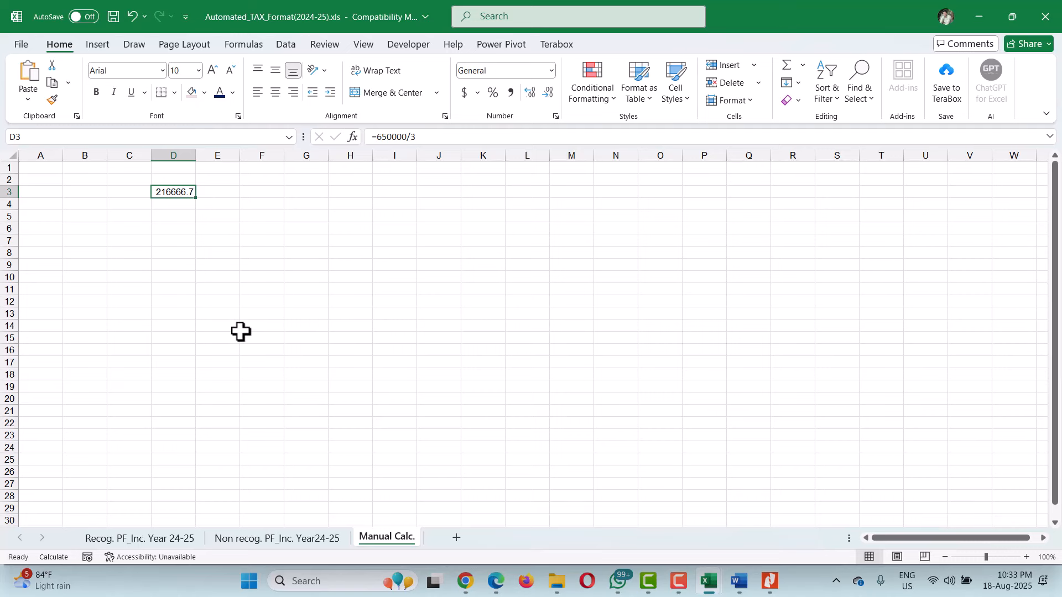
pyautogui.press('BackSpace')
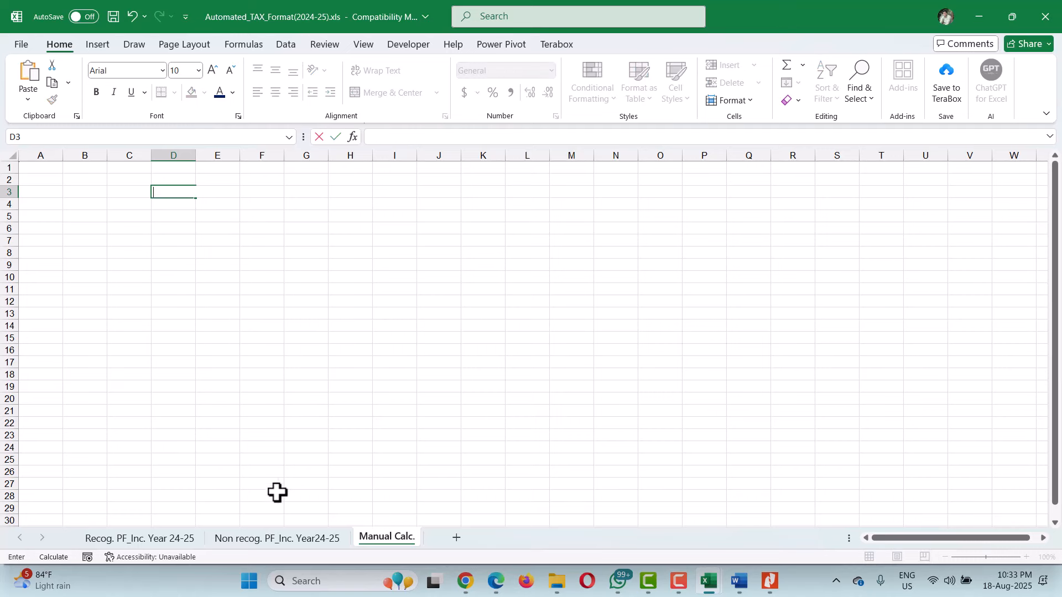
pyautogui.write('=')
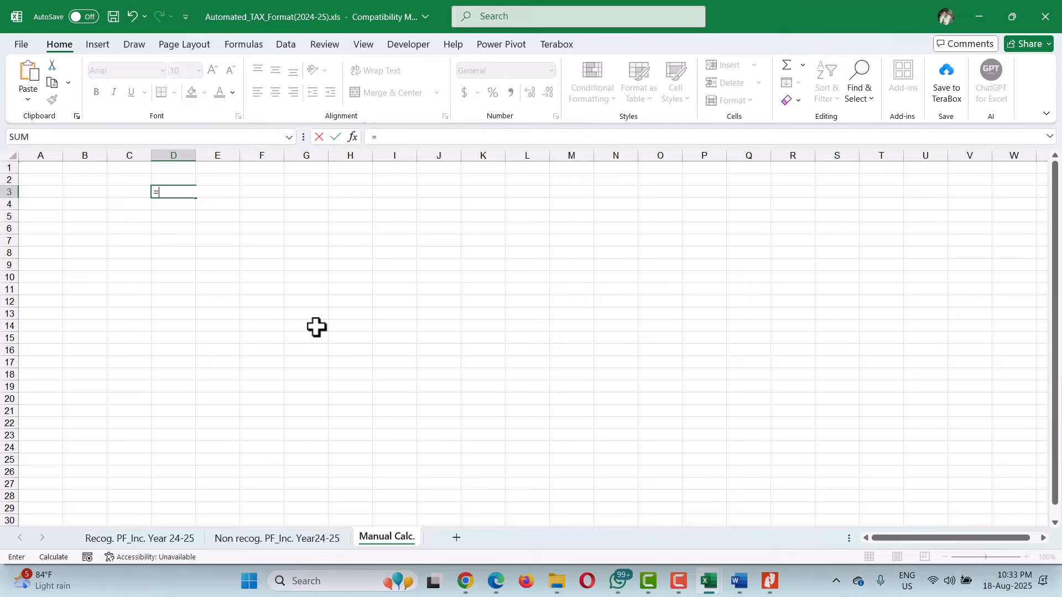
pyautogui.click(190, 538)
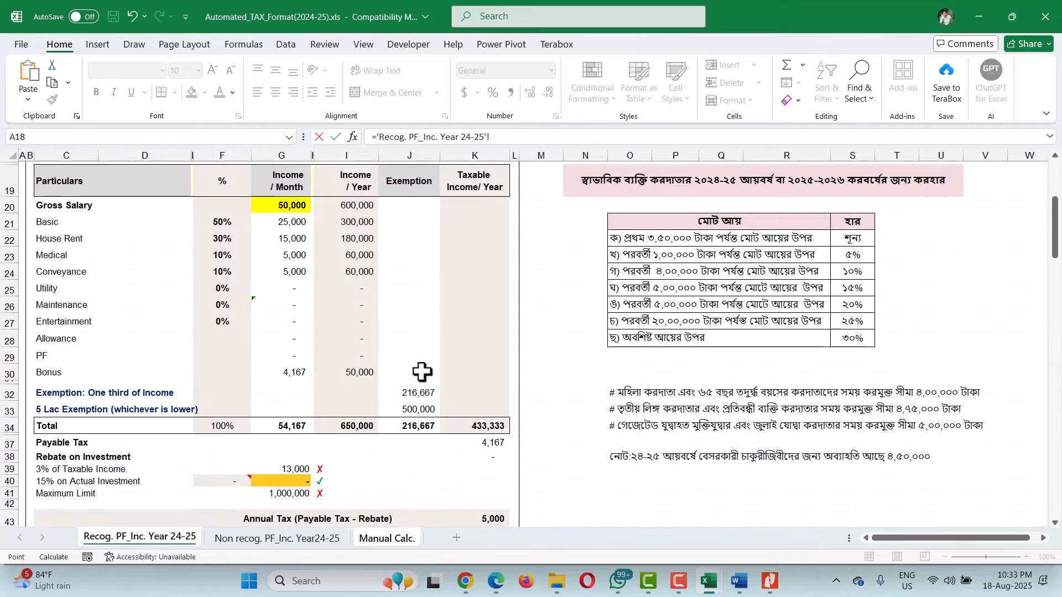
pyautogui.click(498, 425)
pyautogui.press('Return')
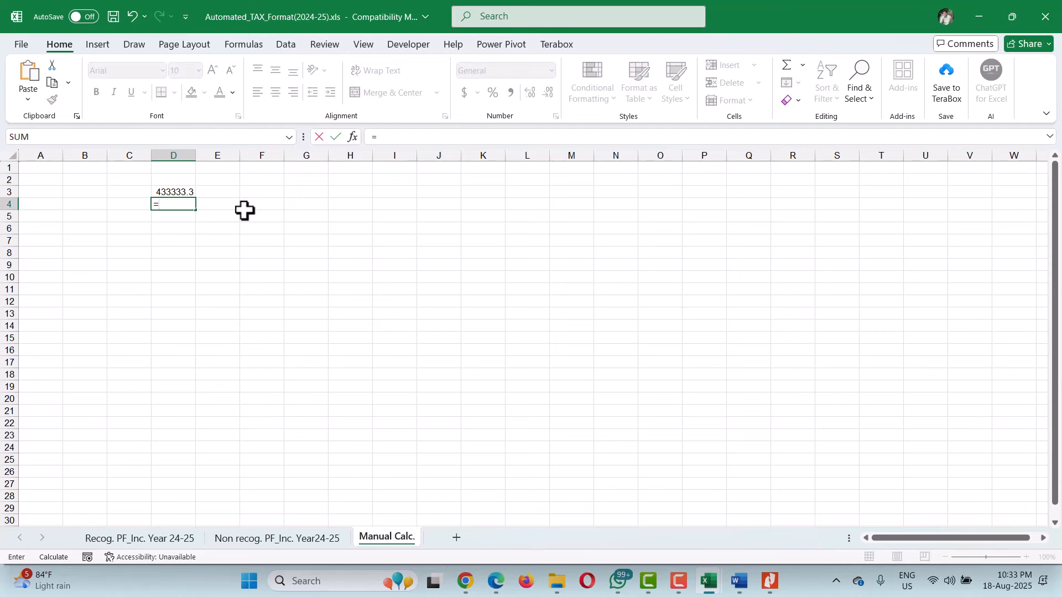
pyautogui.click(171, 192)
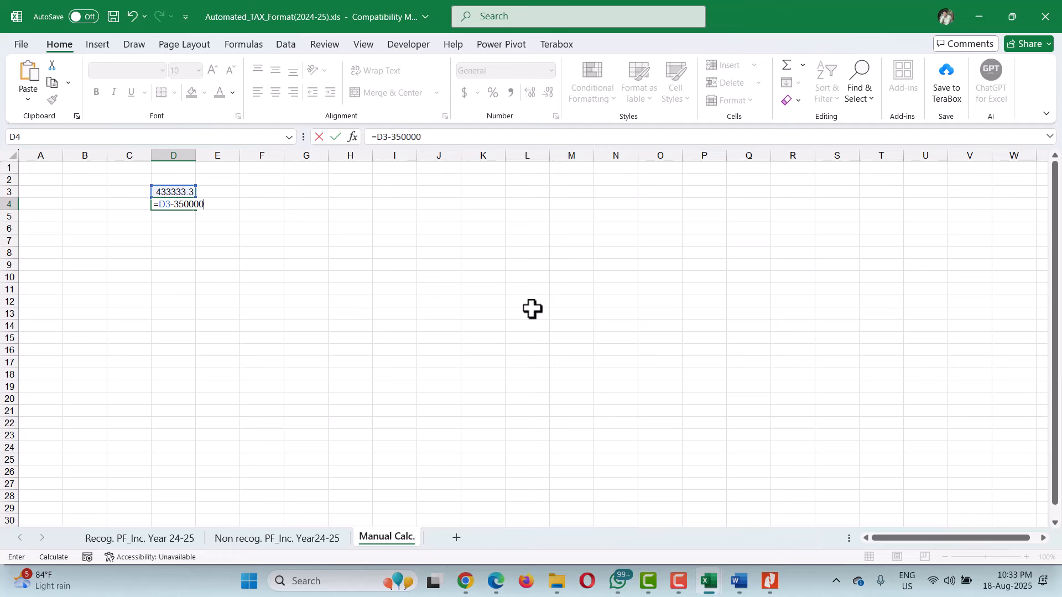
pyautogui.press('Return')
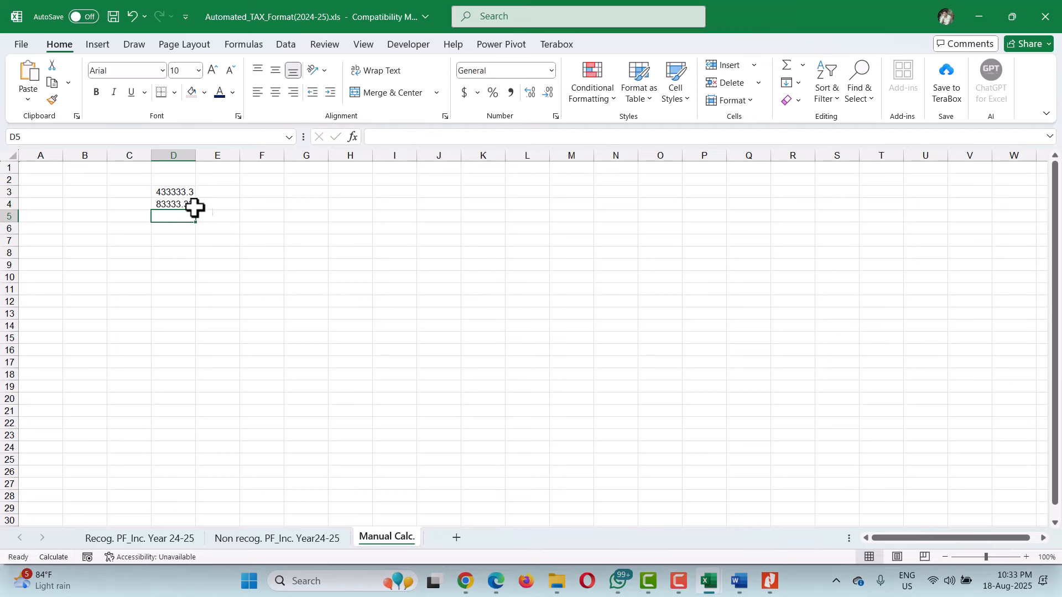
# Step: Check the second slab in the tax rate table and calculate its tax in E4 of the Manual Calc. sheet with =D4*5%
pyautogui.click(184, 539)
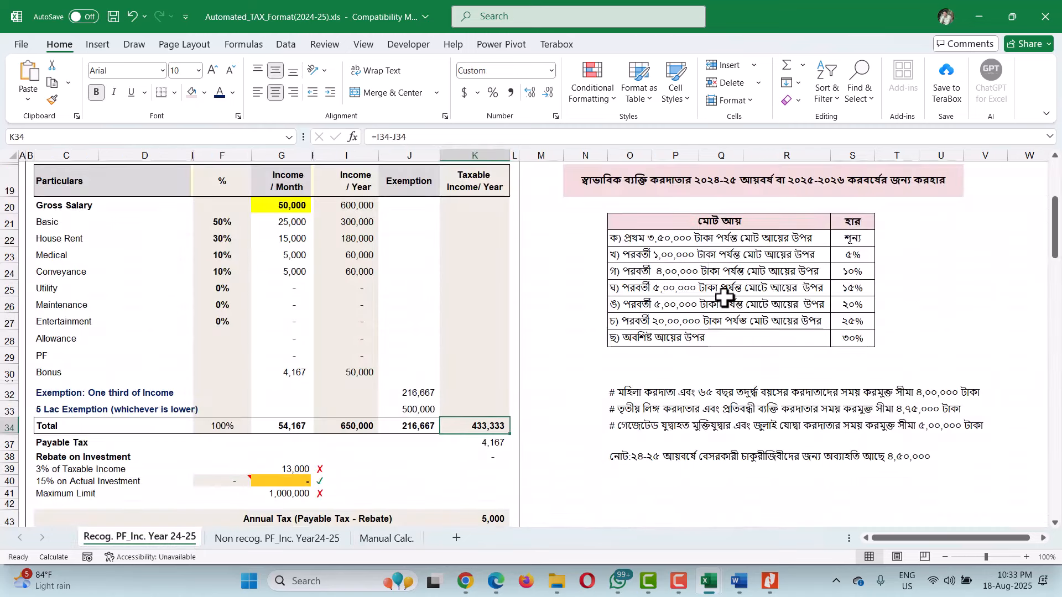
pyautogui.click(695, 258)
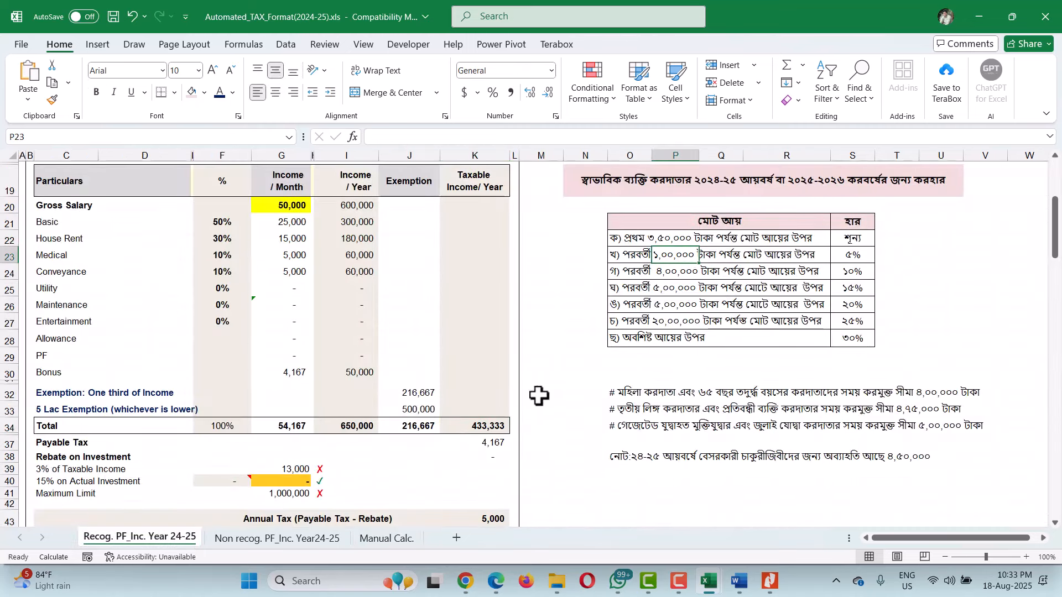
pyautogui.click(394, 535)
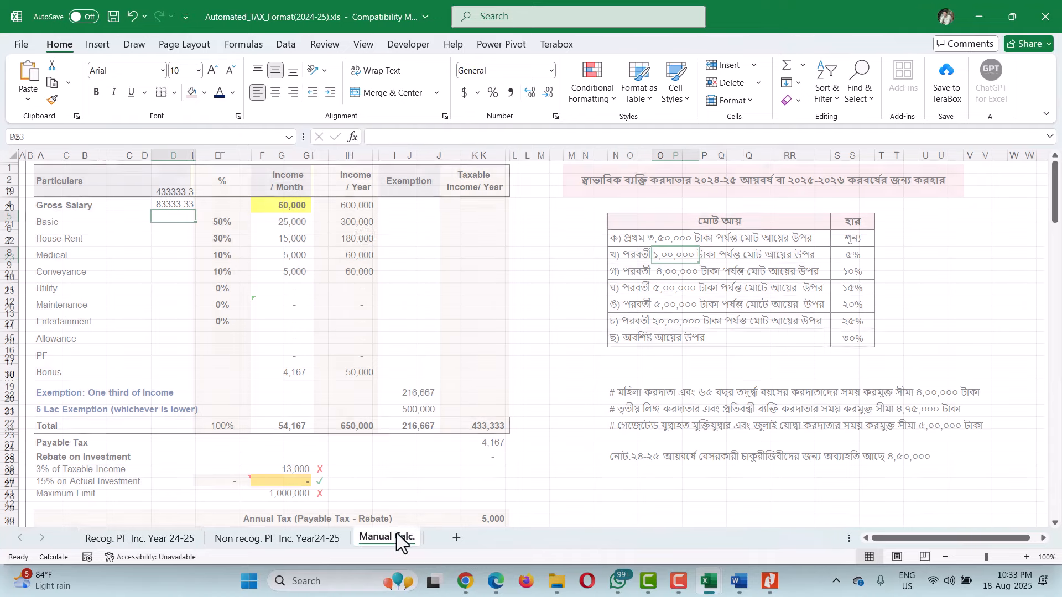
pyautogui.click(226, 206)
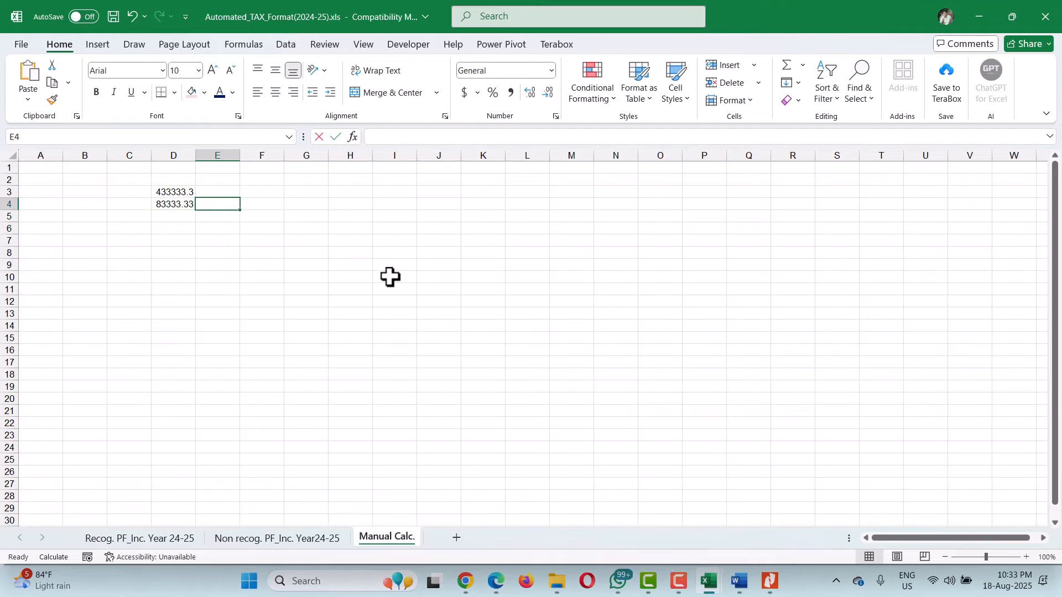
pyautogui.write('=')
pyautogui.click(162, 203)
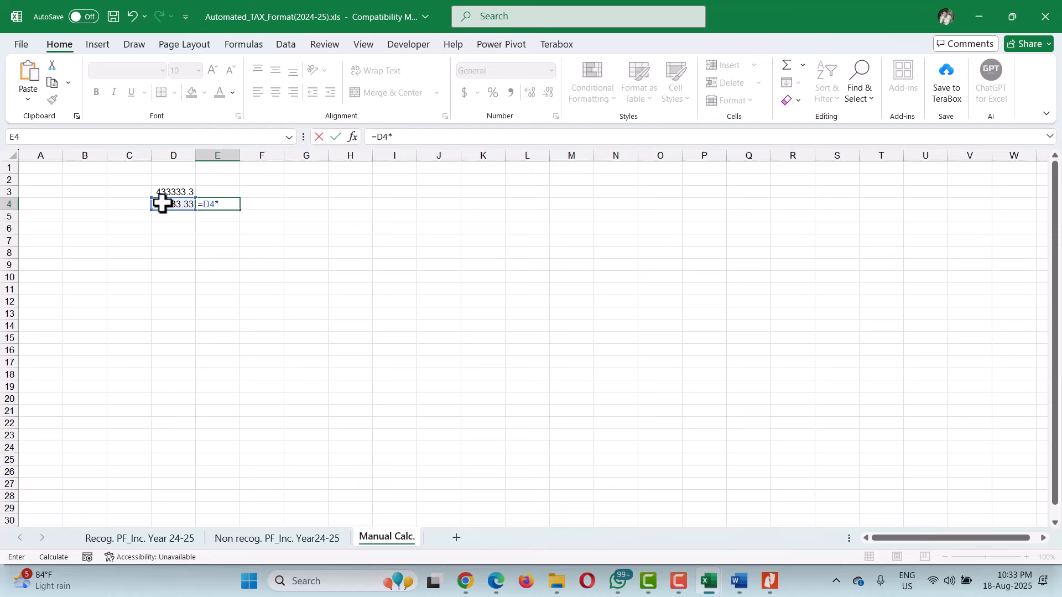
pyautogui.press('Return')
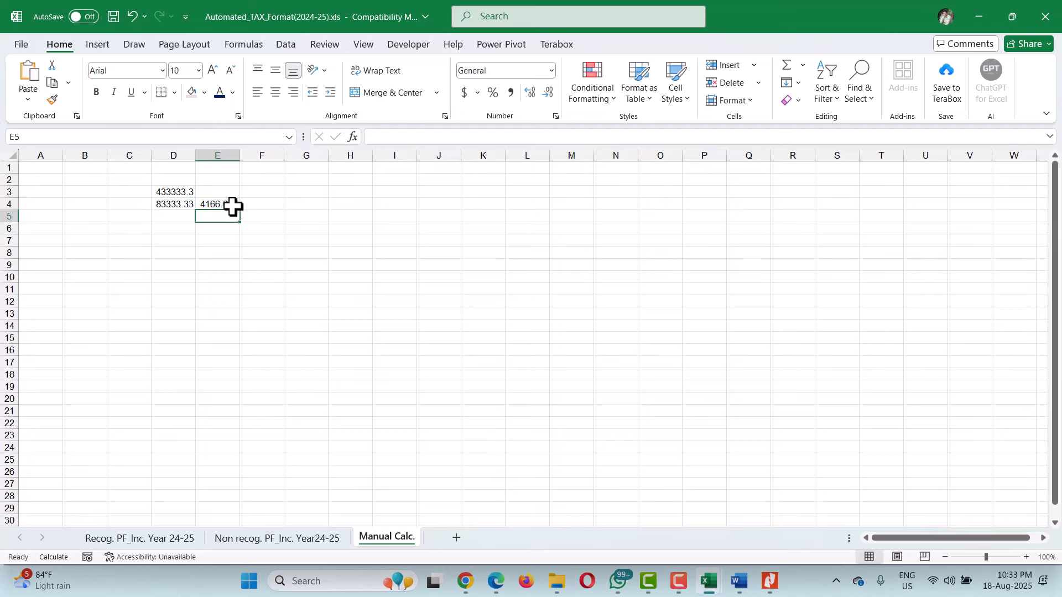
pyautogui.click(232, 206)
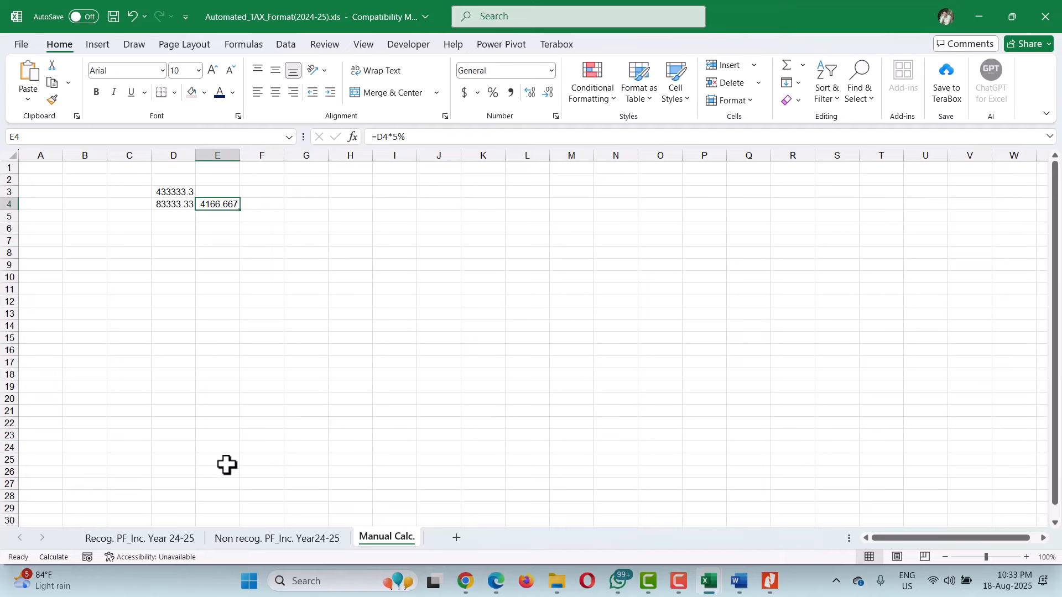
# Step: Compare the manual result with the Payable Tax on the Recog. PF_Inc. Year 24-25 sheet and inspect the Payable Tax and Annual Tax formulas
pyautogui.click(166, 538)
pyautogui.click(524, 457)
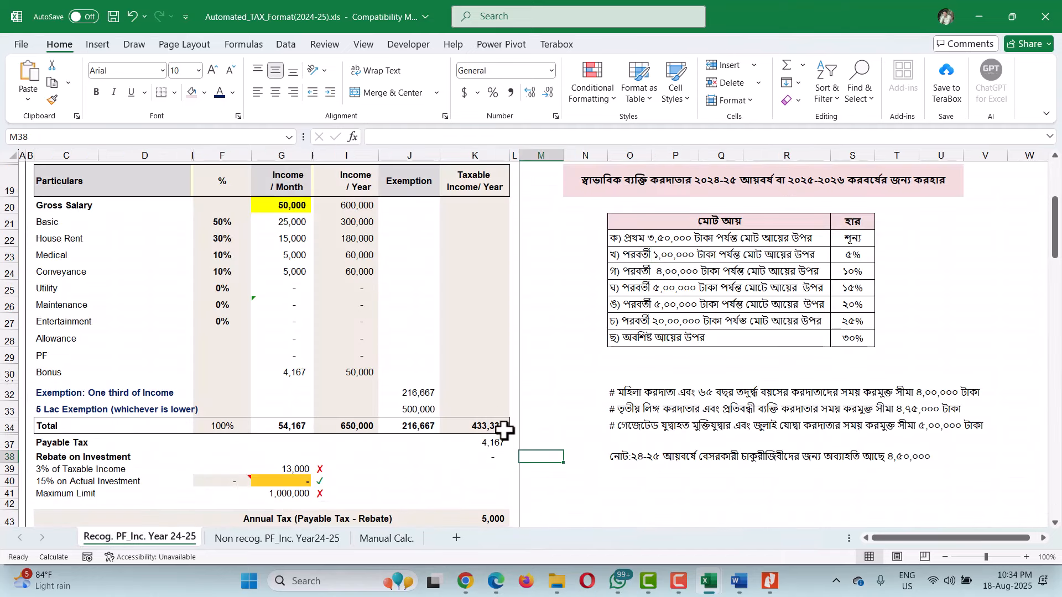
pyautogui.moveTo(492, 437); pyautogui.dragTo(570, 389)
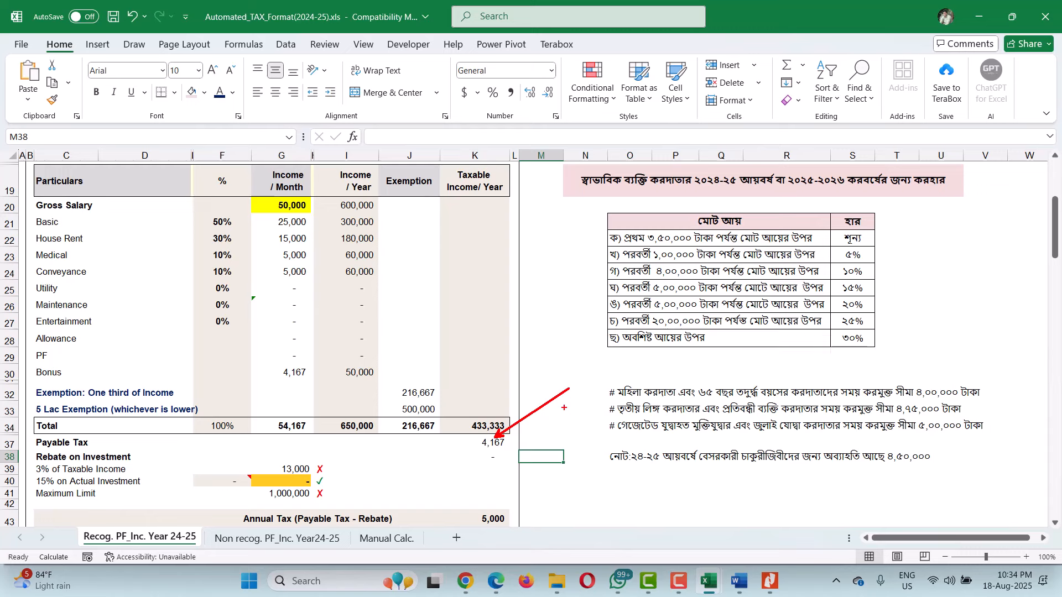
pyautogui.press('Escape')
pyautogui.click(501, 443)
pyautogui.scroll(-1, 533, 460)
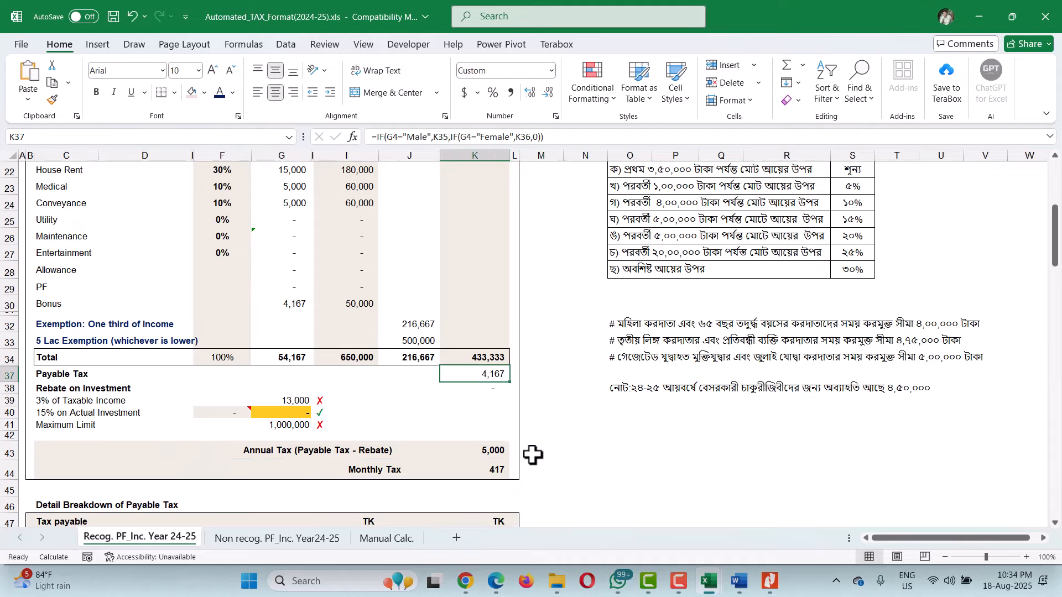
pyautogui.click(503, 449)
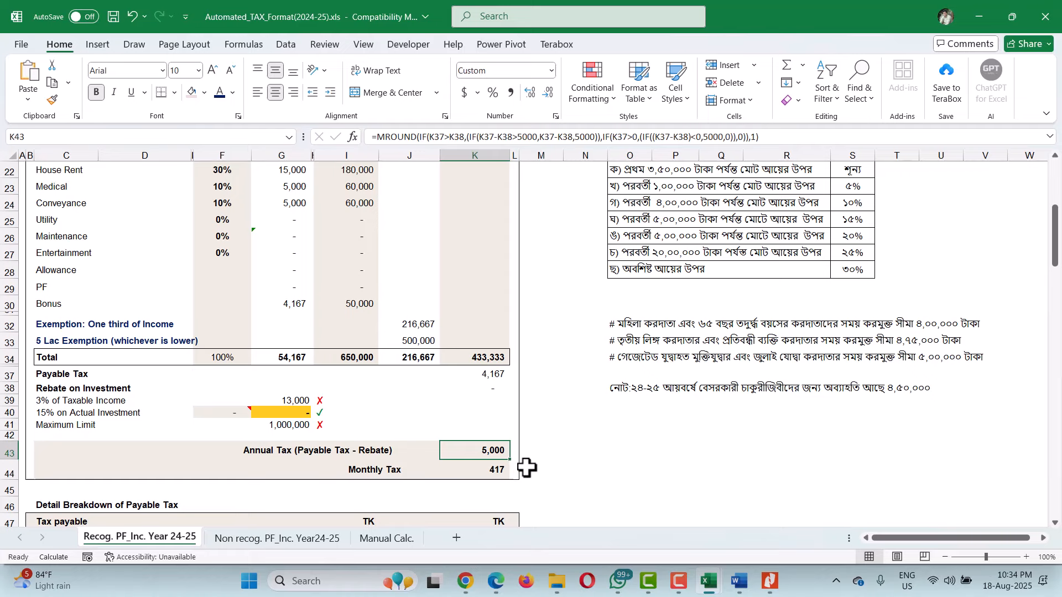
# Step: Hide the formula bar
pyautogui.hotkey('alt', 'w')
pyautogui.press('v')
pyautogui.press('f')
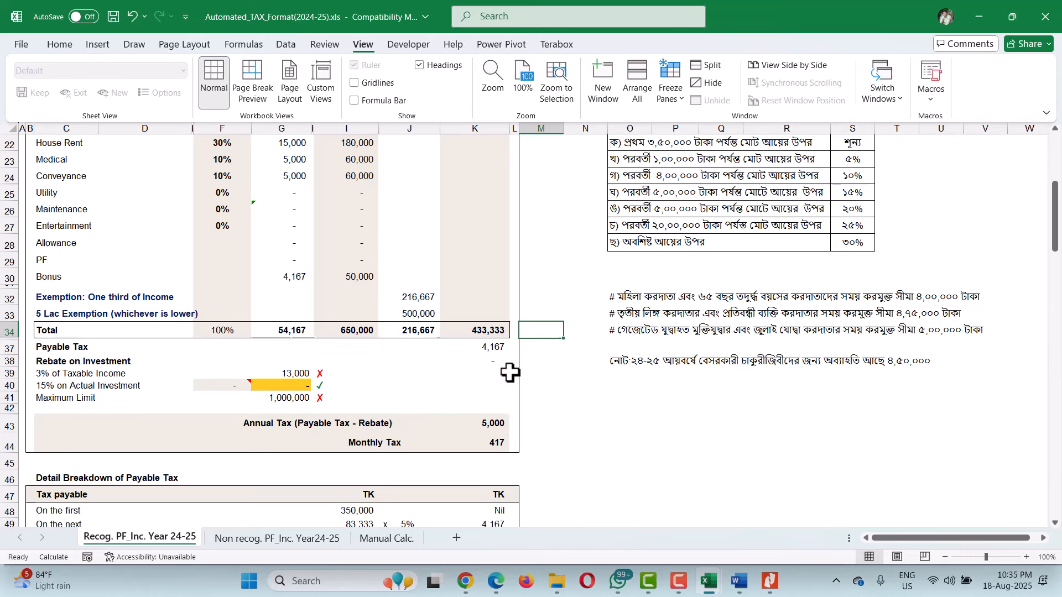
# Step: Review the Annual Tax and Monthly Tax cells together with the salary, exemption and taxable income figures above them
pyautogui.click(501, 426)
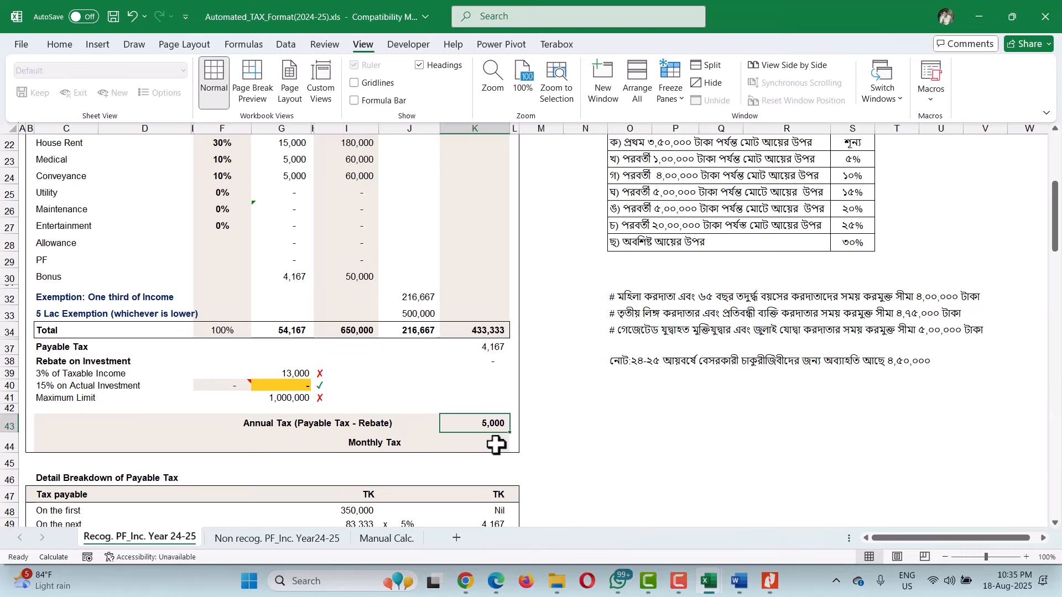
pyautogui.click(495, 445)
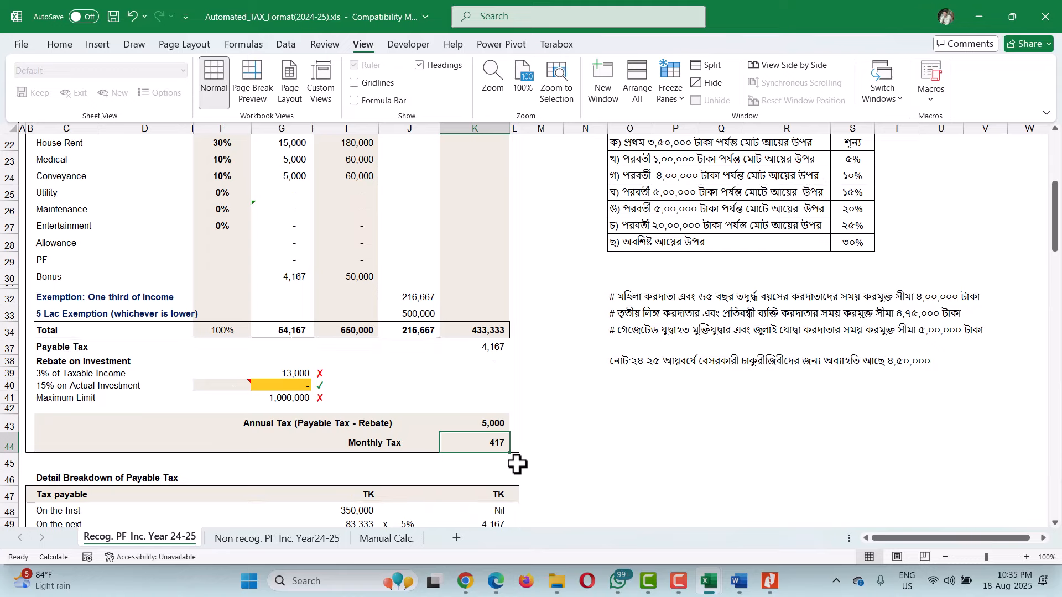
pyautogui.scroll(2, 468, 422)
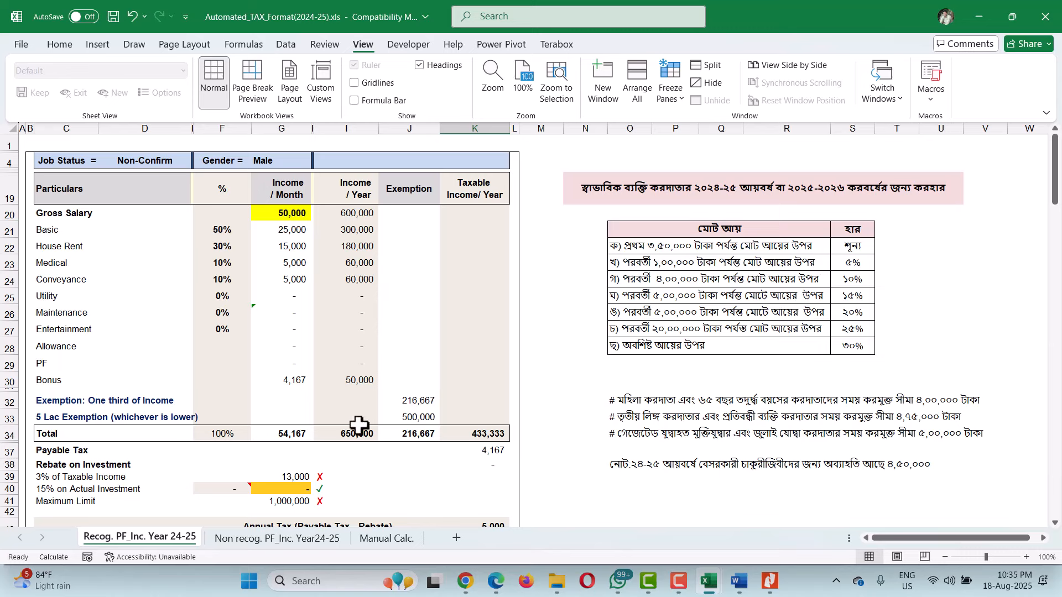
pyautogui.scroll(-3, 360, 423)
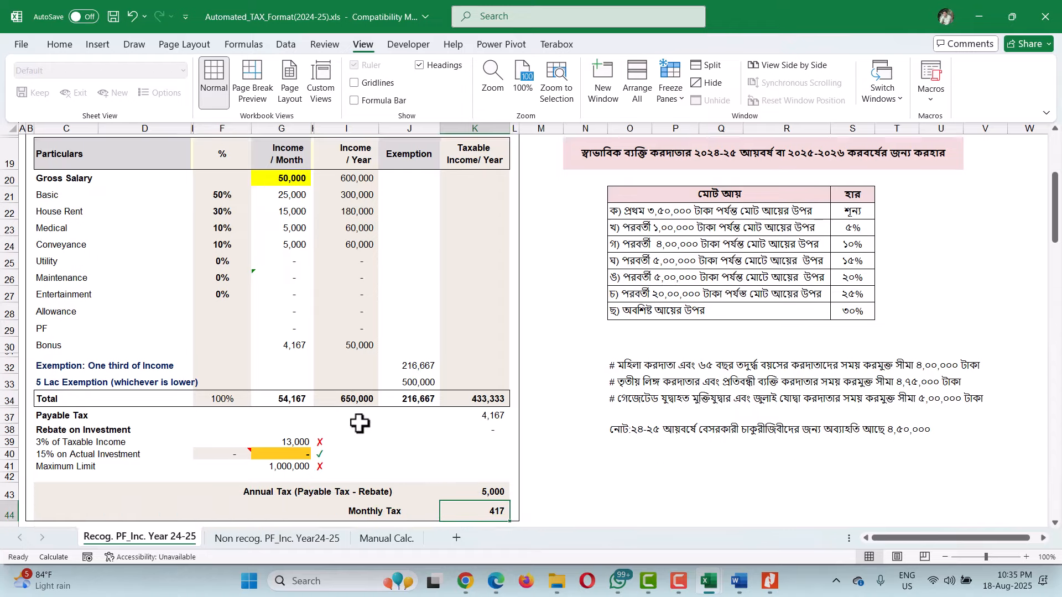
# Step: Inspect the formula for 3% of Taxable Income in G39 and check the Rebate on Investment and 15% on Actual Investment cells
pyautogui.rightClick(33, 347)
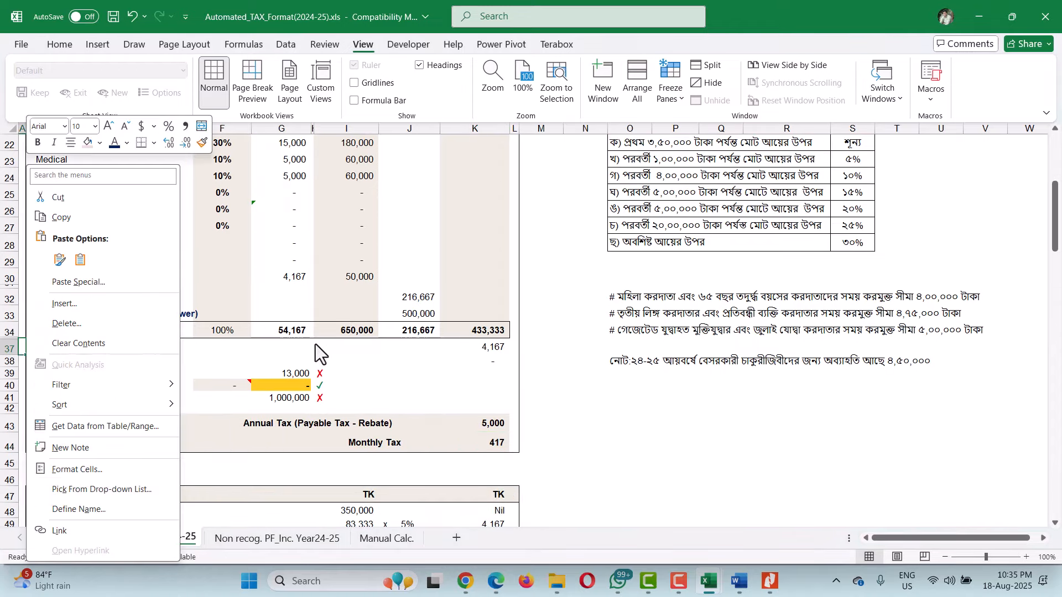
pyautogui.press('Escape')
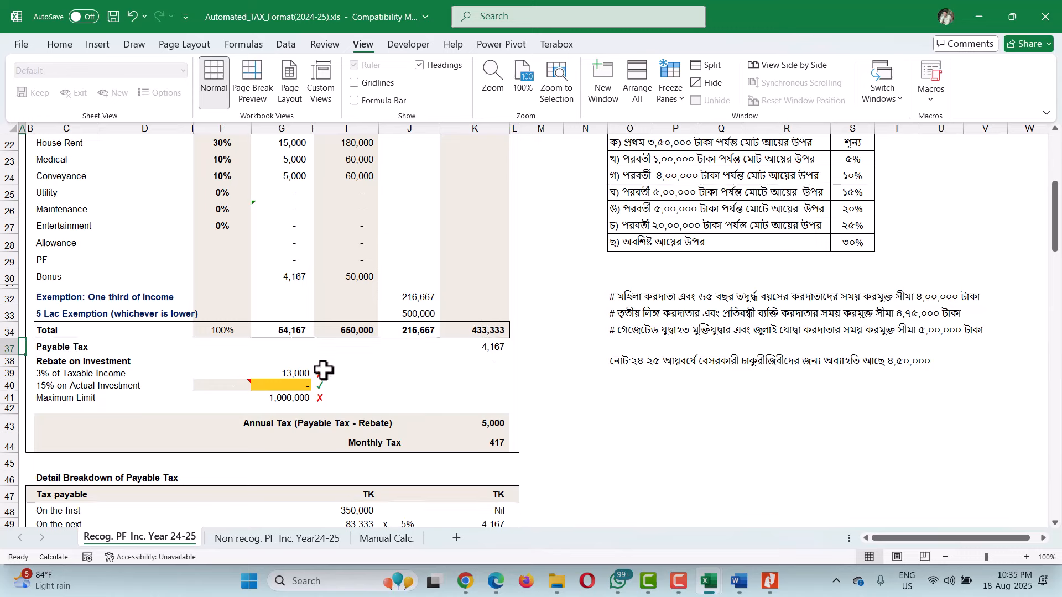
pyautogui.doubleClick(306, 372)
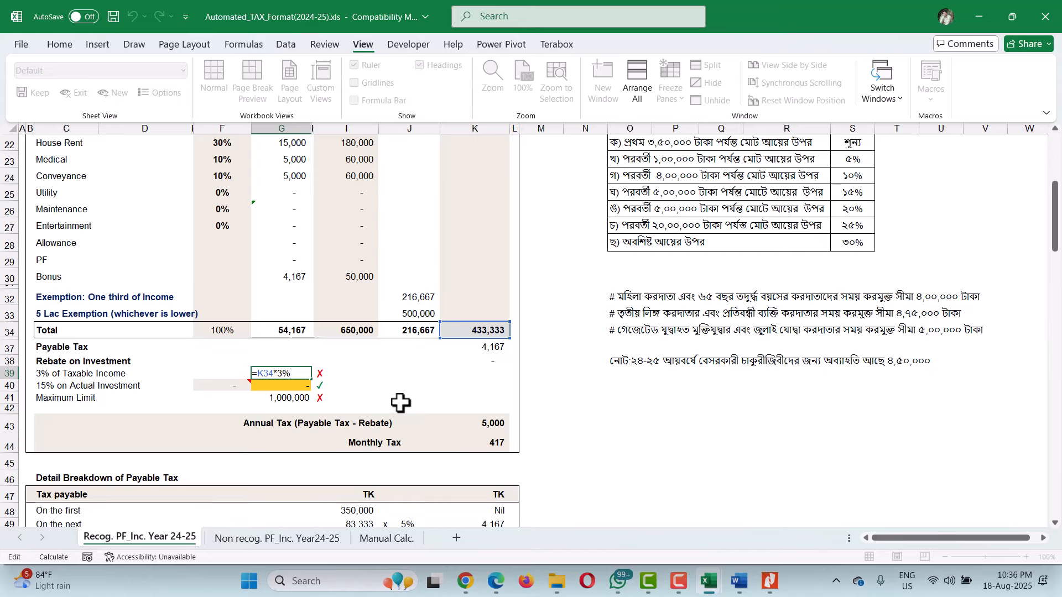
pyautogui.press('Return')
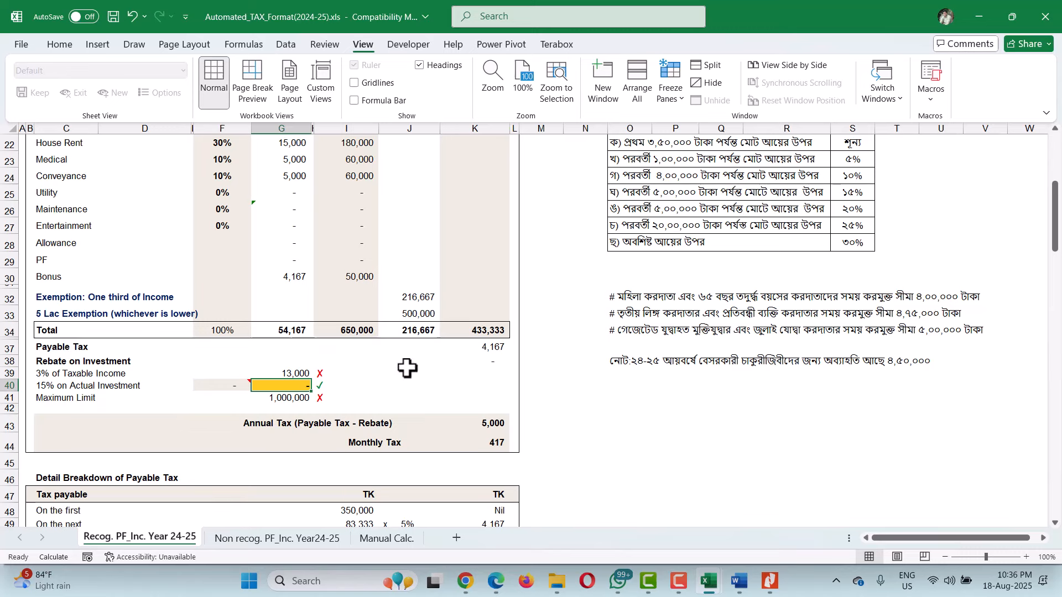
pyautogui.click(491, 360)
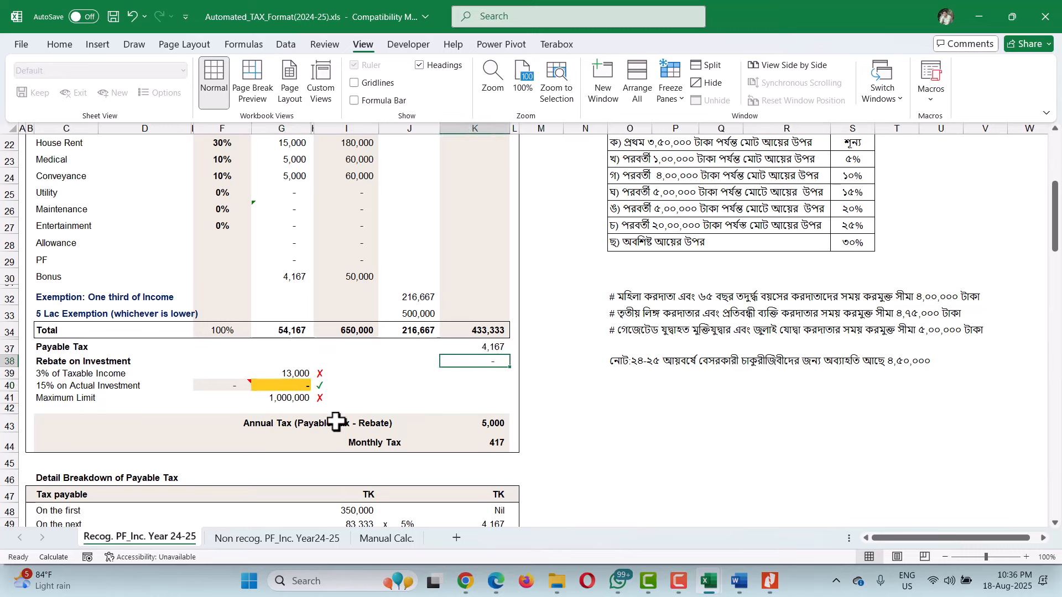
pyautogui.click(231, 387)
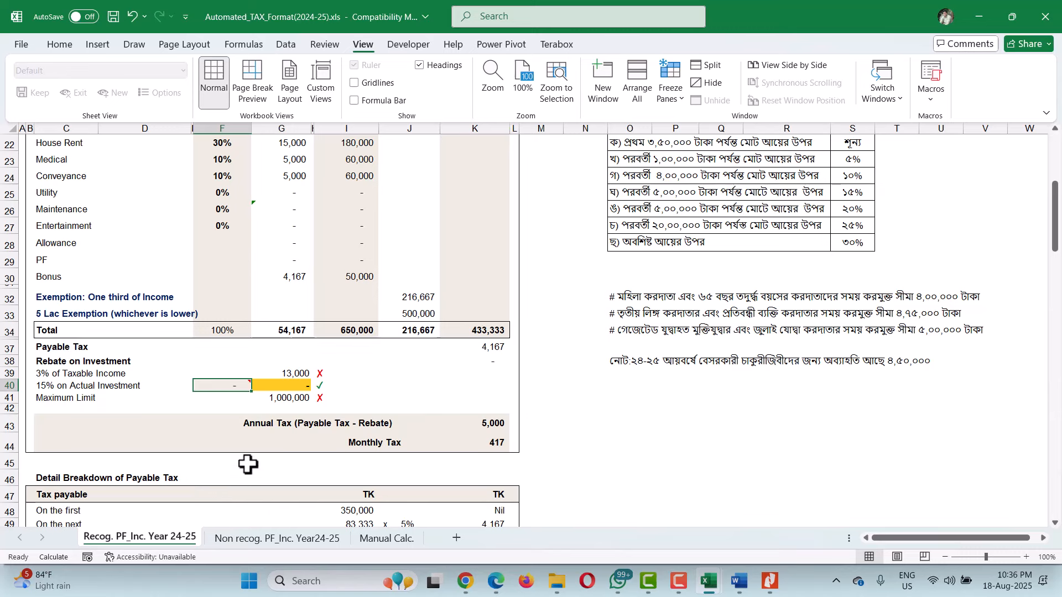
pyautogui.press('Right')
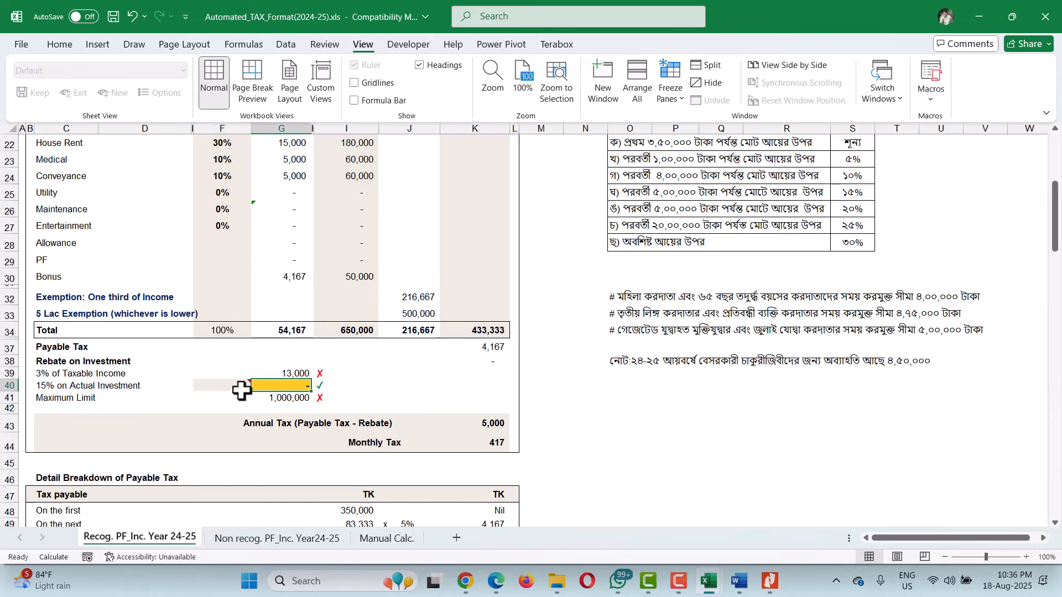
# Step: Try an actual investment of 60000 in F40 to check its effect on the rebate and annual tax, and undo the entry
pyautogui.click(223, 387)
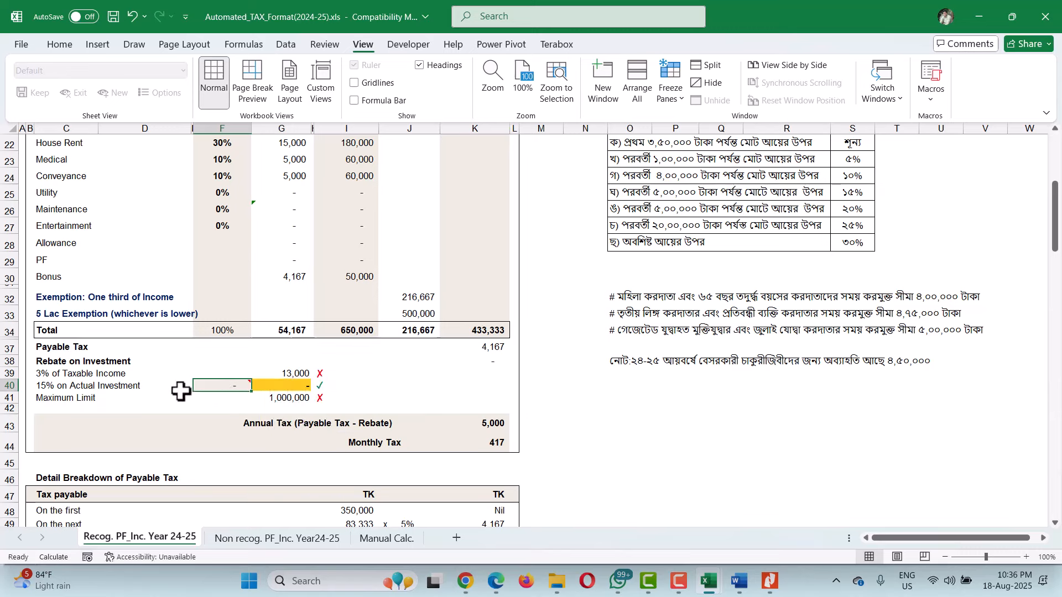
pyautogui.write('60000')
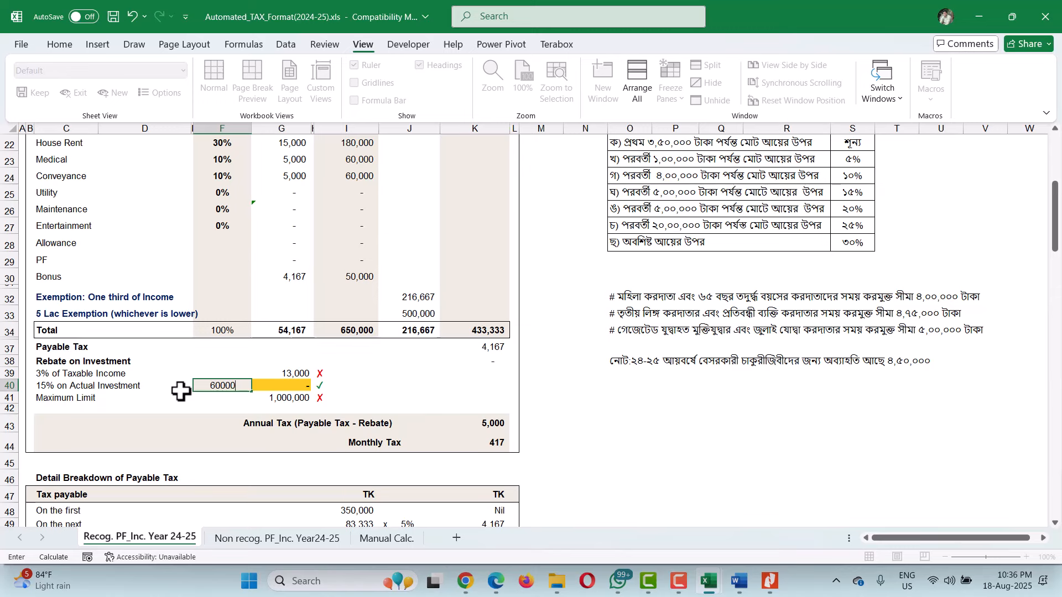
pyautogui.press('Return')
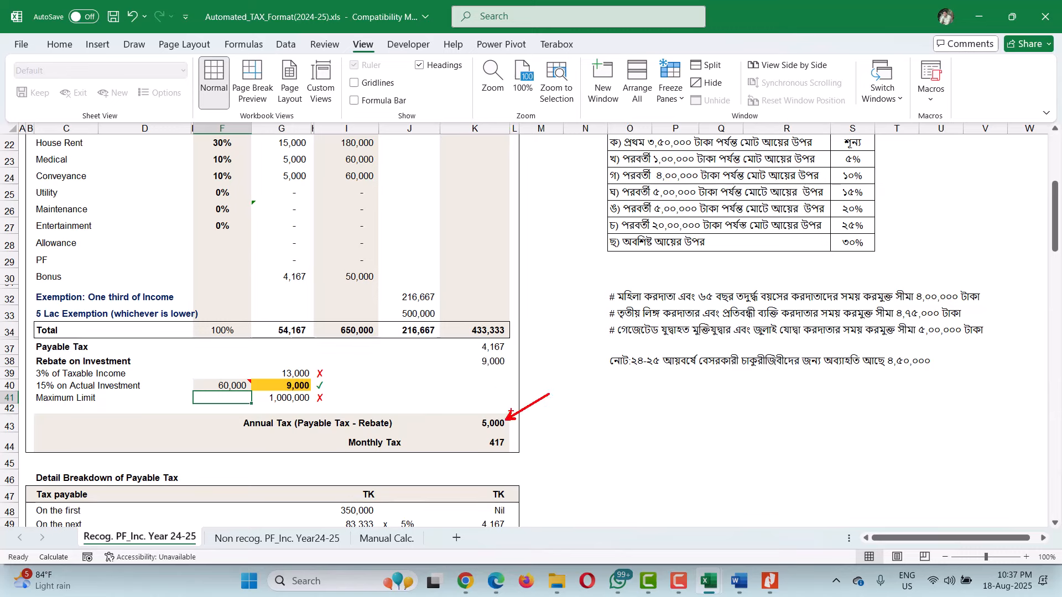
pyautogui.moveTo(499, 406); pyautogui.dragTo(505, 431)
pyautogui.press('Escape')
pyautogui.hotkey('ctrl', 'z')
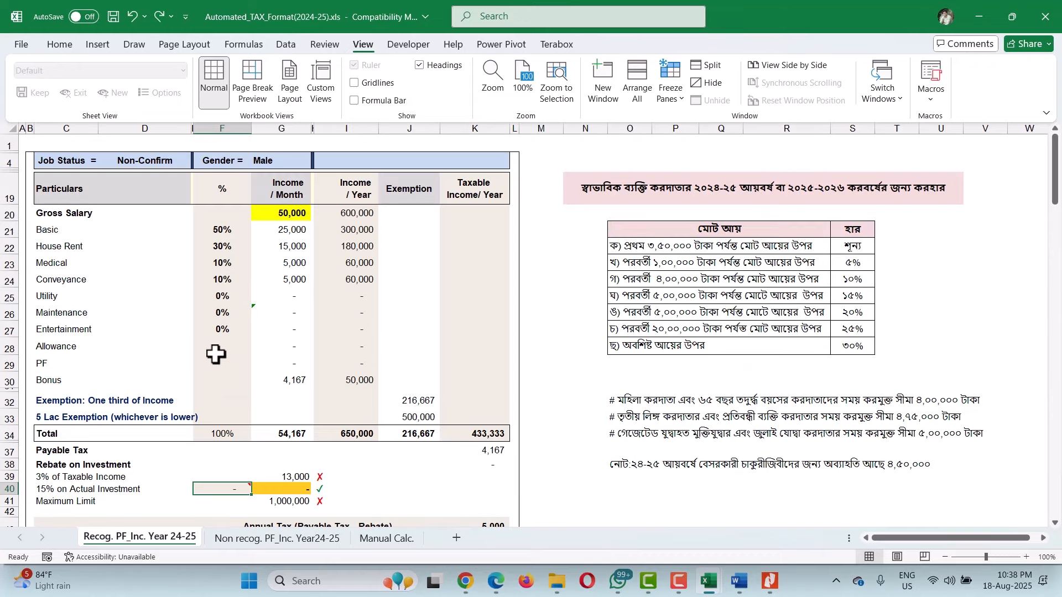
# Step: Change the Job Status in D4 to Confirm
pyautogui.click(175, 161)
pyautogui.click(197, 162)
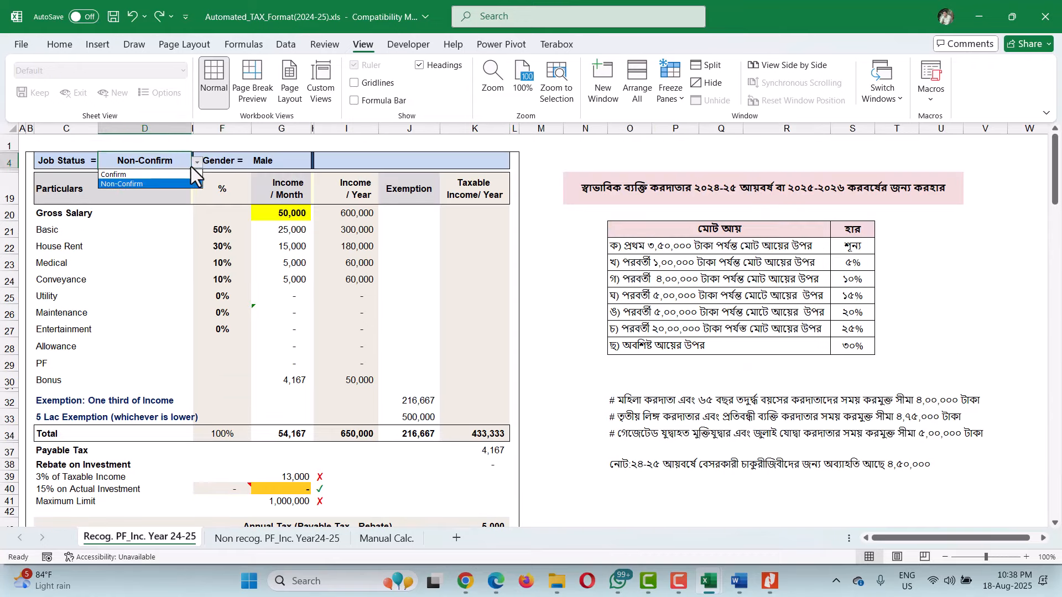
pyautogui.click(164, 176)
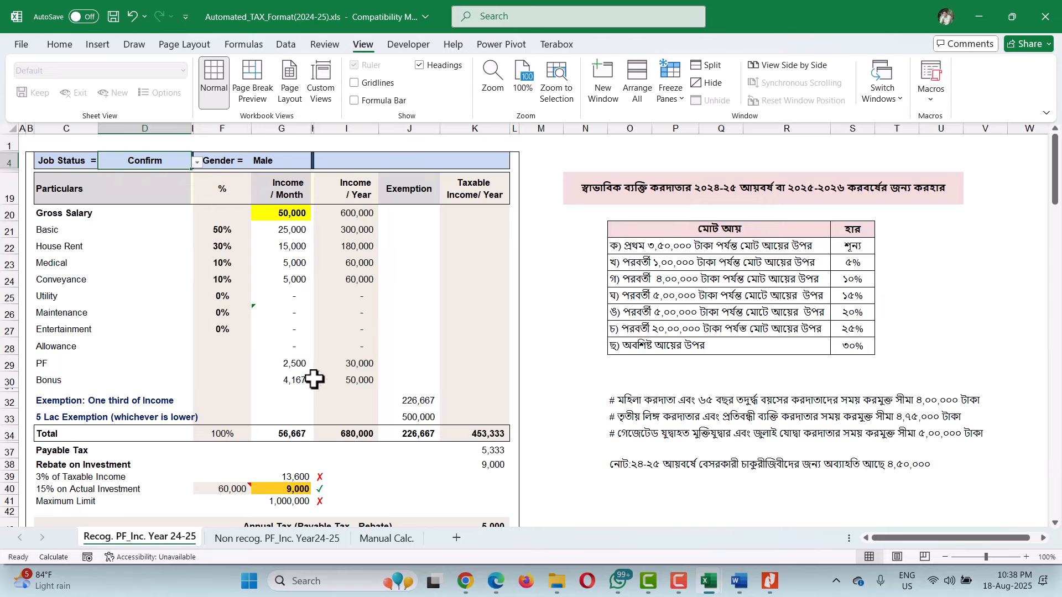
# Step: Review the monthly and yearly PF amounts in row 29 together with the actual investment in F40
pyautogui.moveTo(375, 312); pyautogui.dragTo(304, 357)
pyautogui.moveTo(455, 316); pyautogui.dragTo(369, 347)
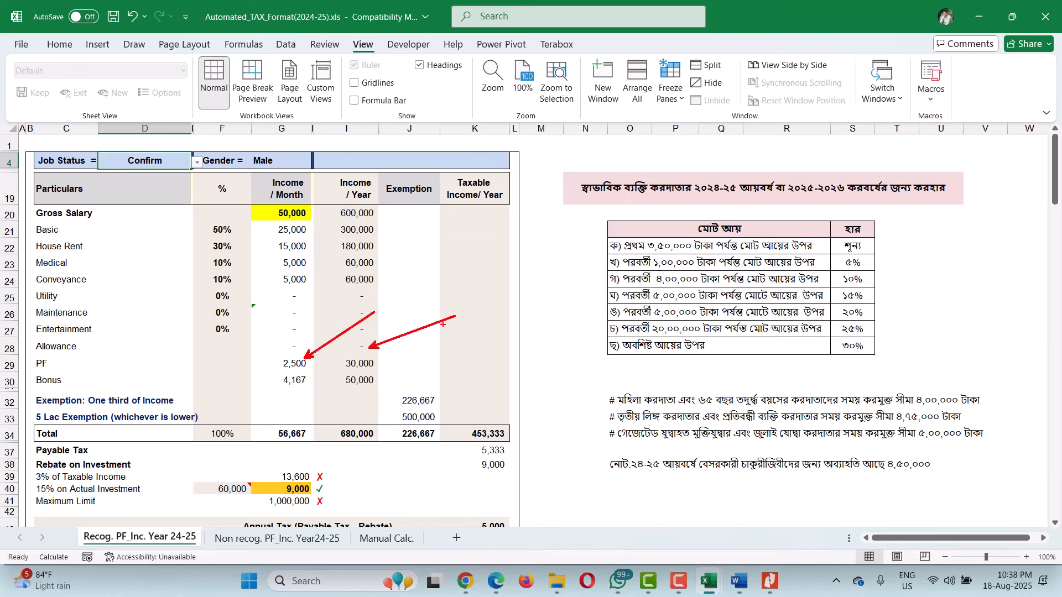
pyautogui.press('Escape')
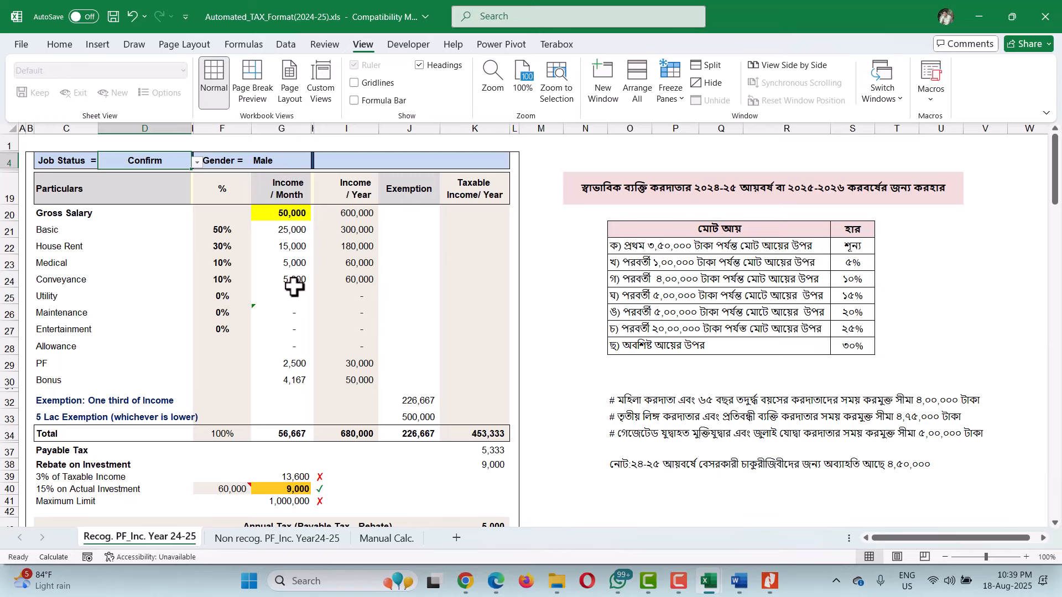
pyautogui.click(284, 360)
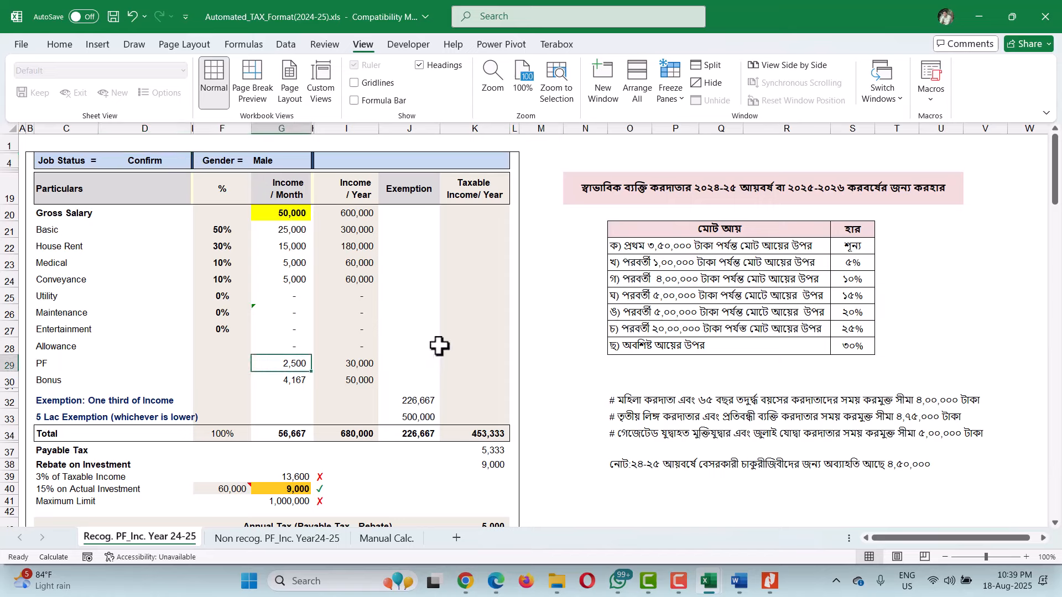
pyautogui.click(369, 358)
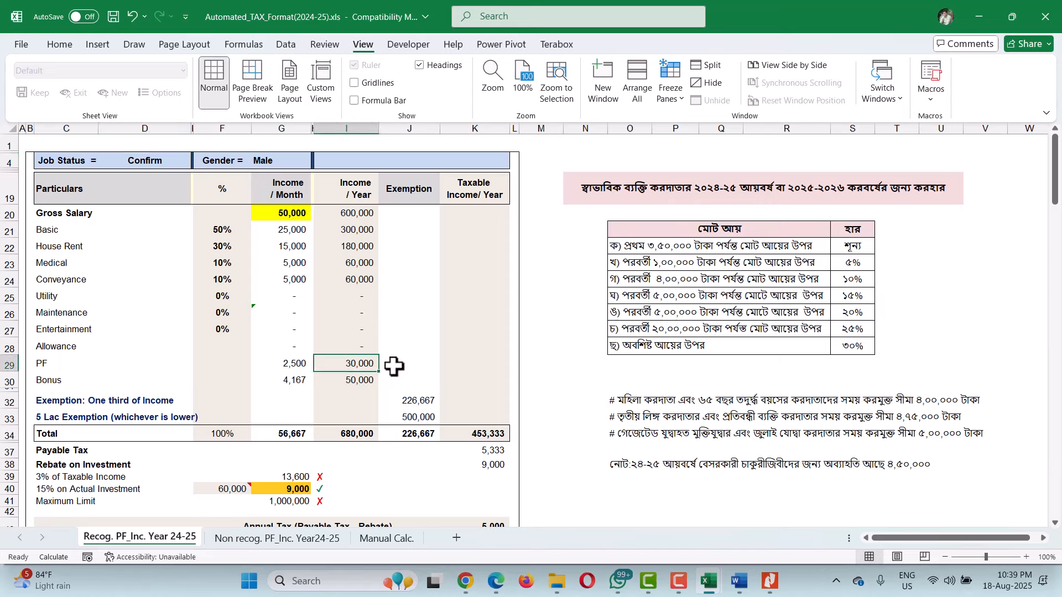
pyautogui.scroll(-1, 329, 389)
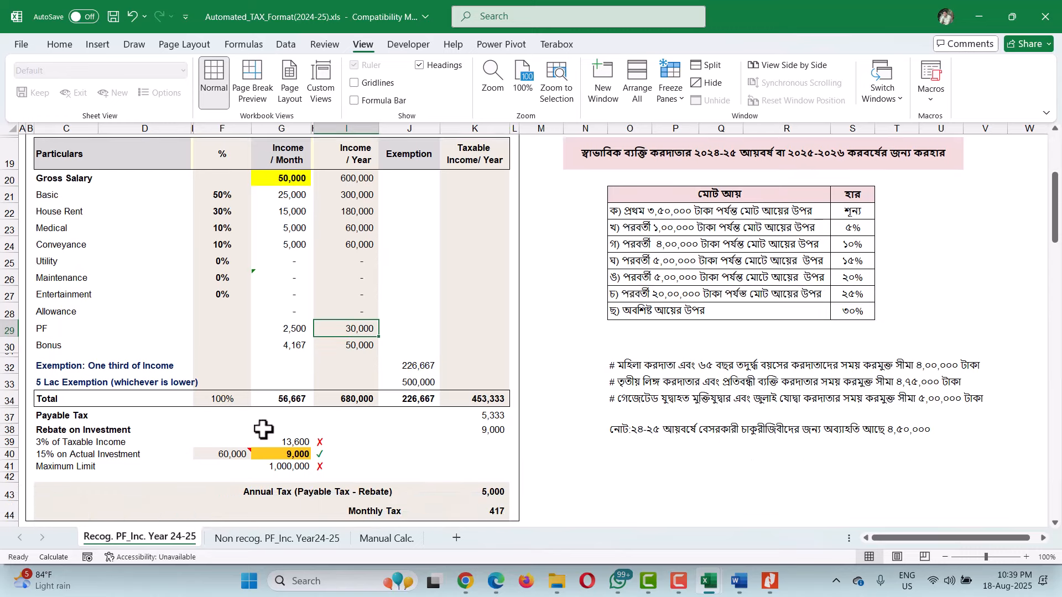
pyautogui.click(226, 457)
pyautogui.scroll(1, 279, 460)
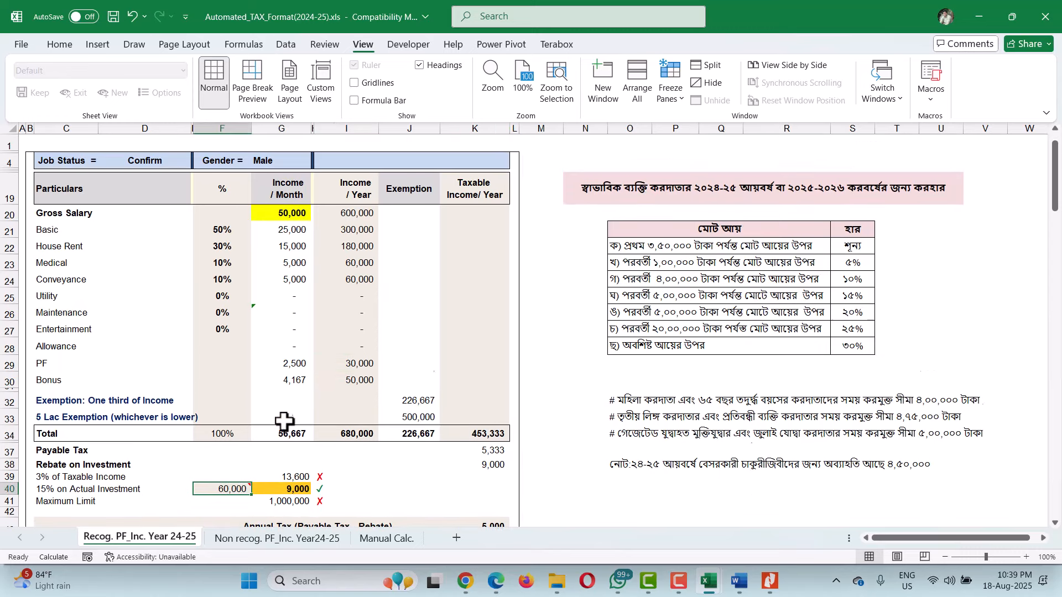
# Step: Trace the figures from Gross Salary through Actual Investment, Rebate on Investment and Payable Tax to the Annual Tax and Monthly Tax
pyautogui.click(290, 213)
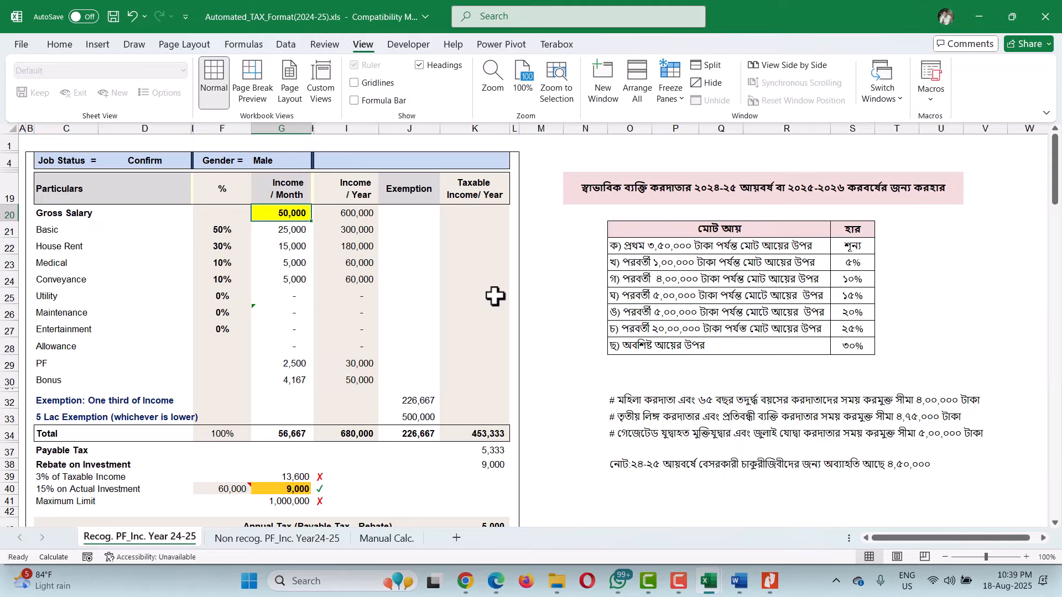
pyautogui.scroll(-1, 446, 308)
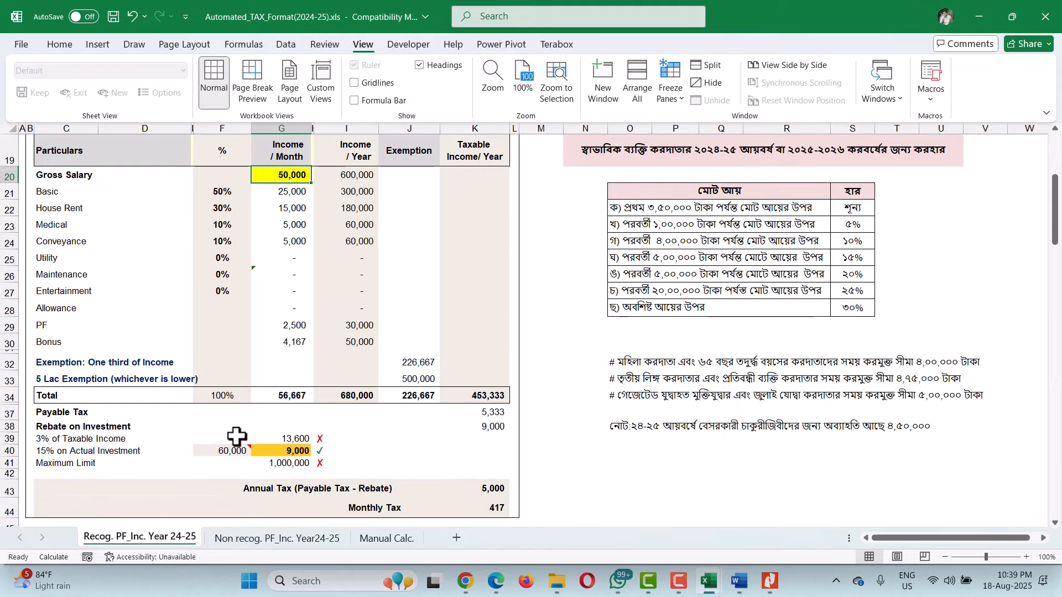
pyautogui.click(229, 453)
pyautogui.click(299, 451)
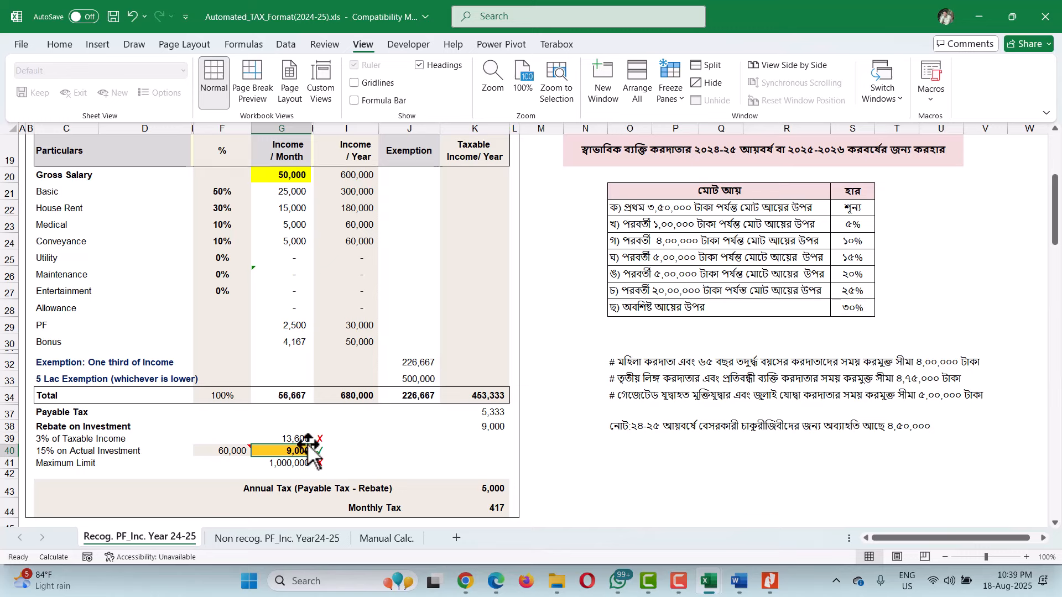
pyautogui.click(500, 427)
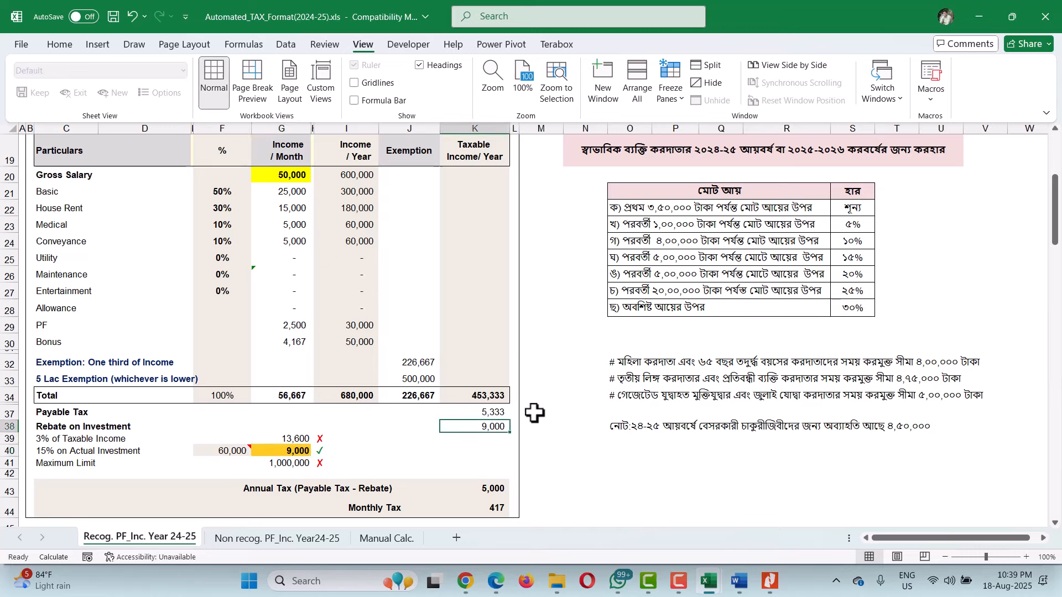
pyautogui.click(501, 415)
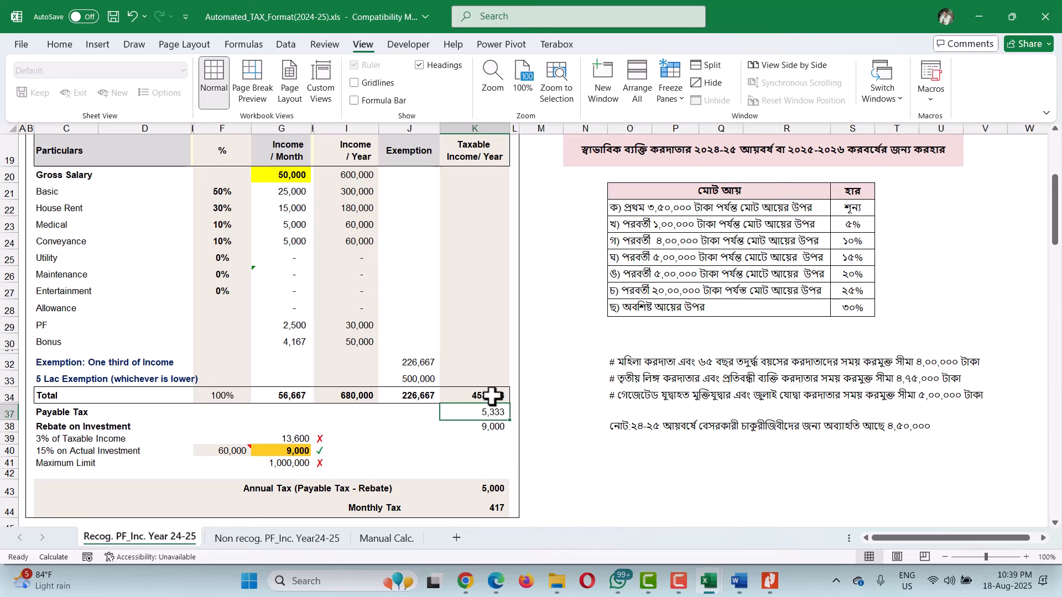
pyautogui.moveTo(498, 408); pyautogui.dragTo(585, 349)
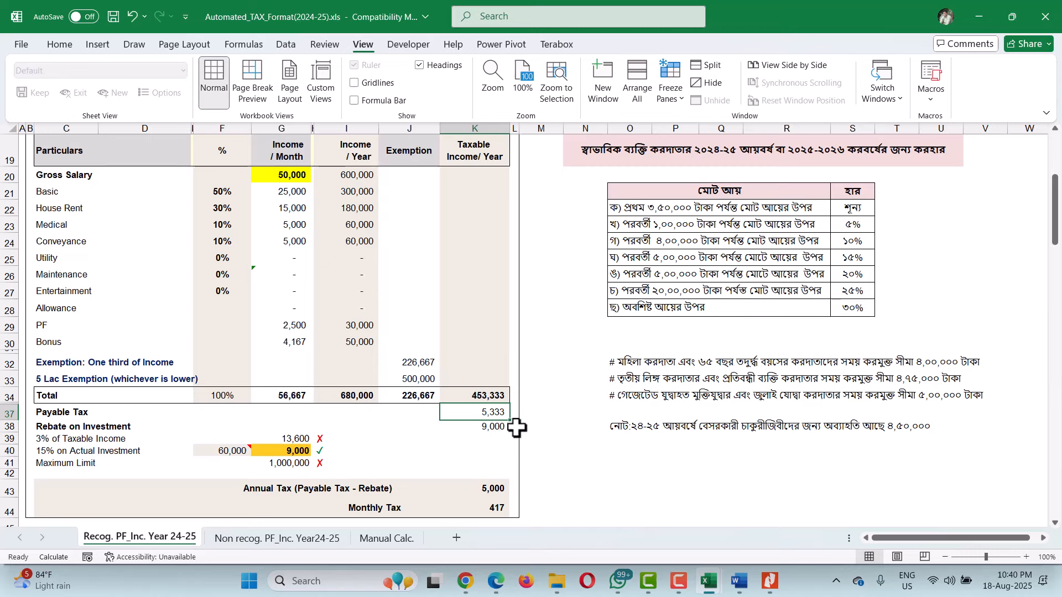
pyautogui.click(500, 489)
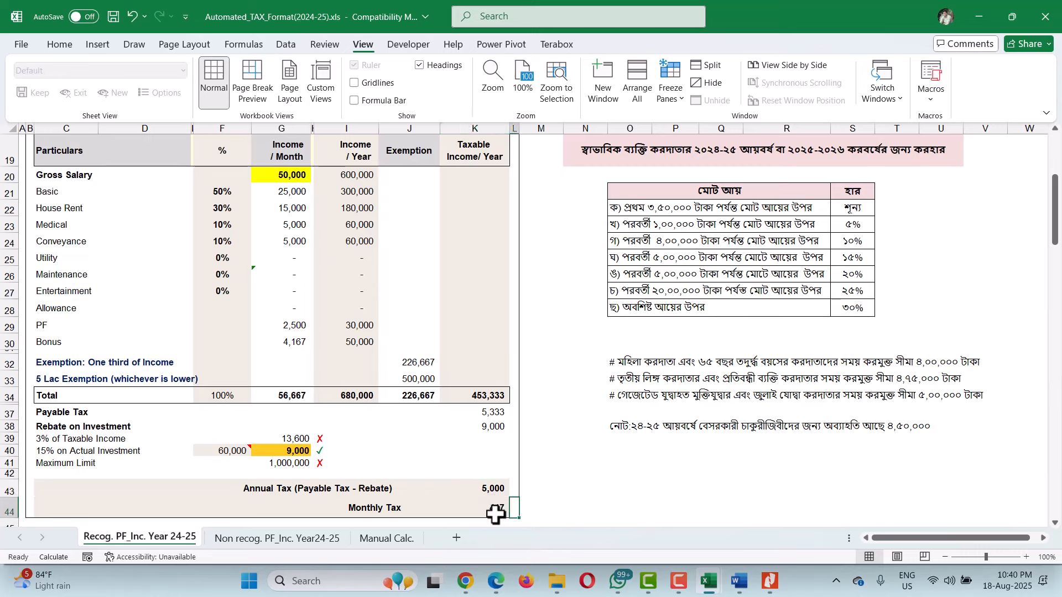
pyautogui.click(494, 510)
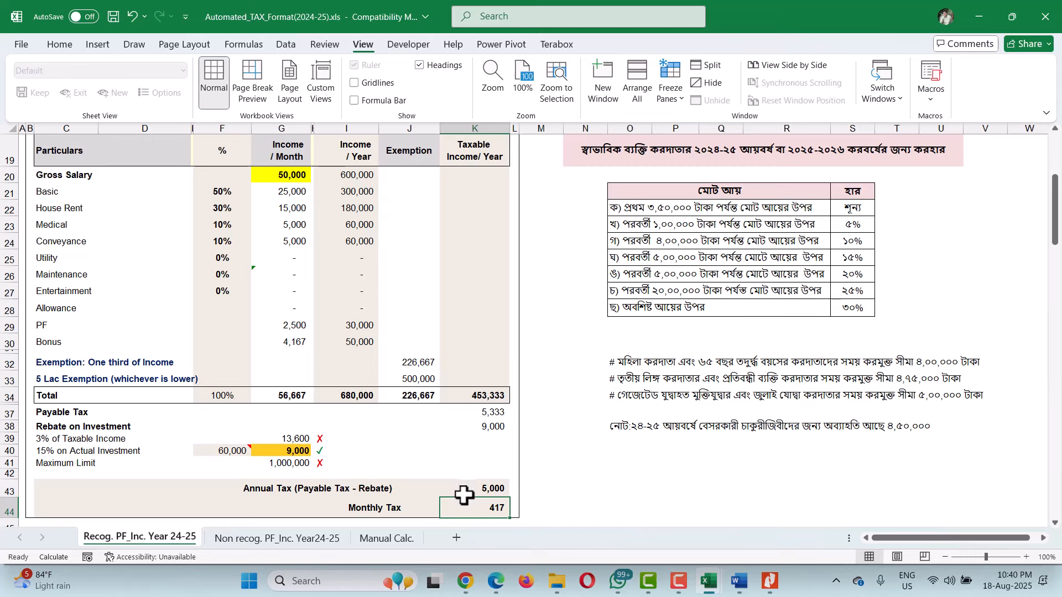
# Step: Compare the Payable Tax with the slab amounts in the Detail Breakdown of Payable Tax, checking the 5% and 10% slabs against the rate table
pyautogui.click(495, 414)
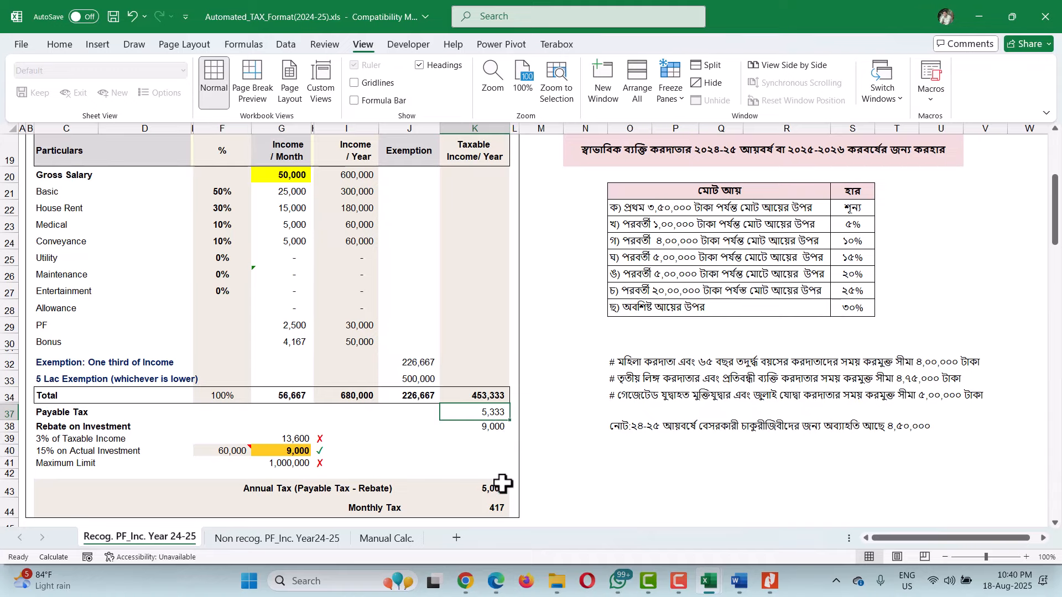
pyautogui.scroll(-2, 504, 467)
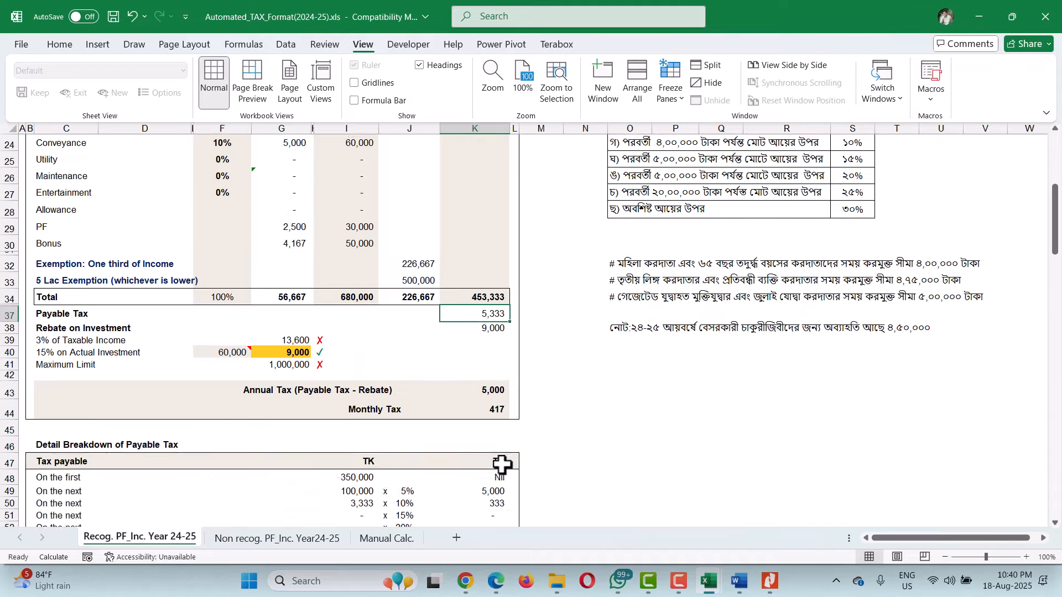
pyautogui.scroll(-2, 502, 464)
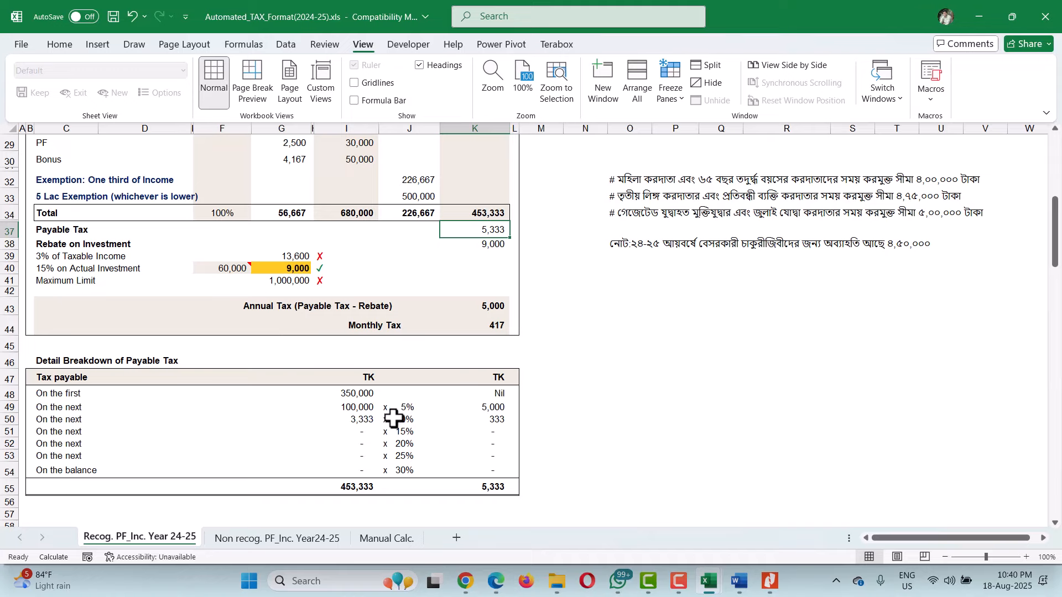
pyautogui.scroll(1, 563, 401)
pyautogui.scroll(3, 563, 401)
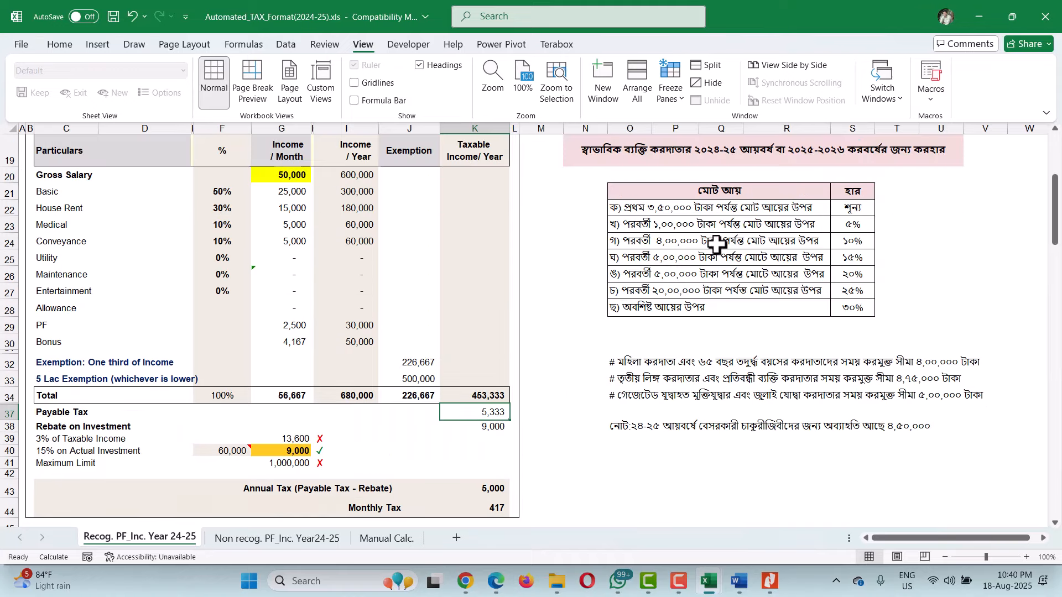
pyautogui.moveTo(711, 242); pyautogui.dragTo(823, 246)
pyautogui.scroll(-5, 443, 422)
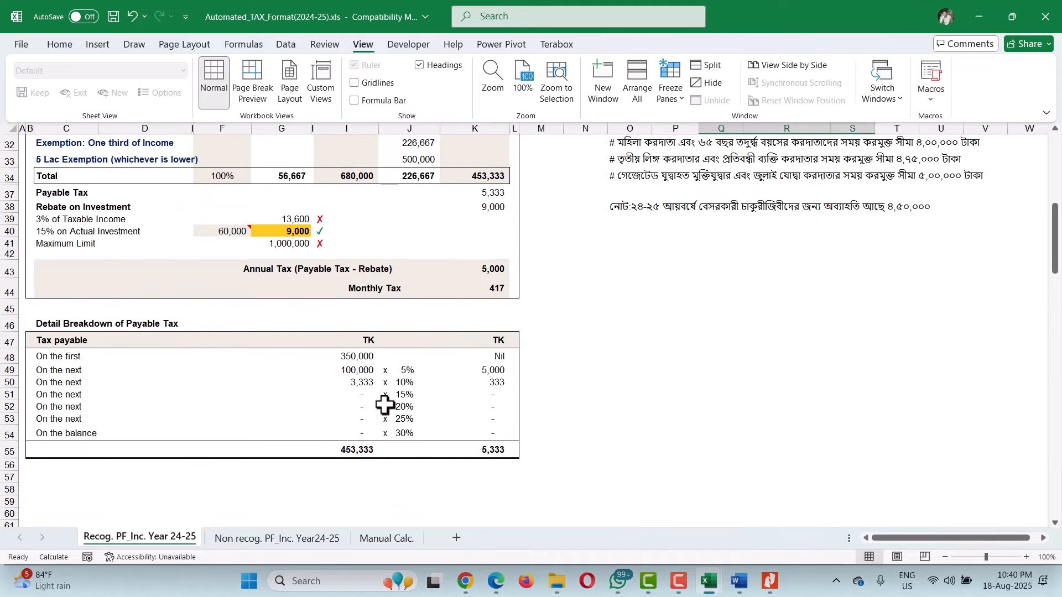
pyautogui.click(500, 383)
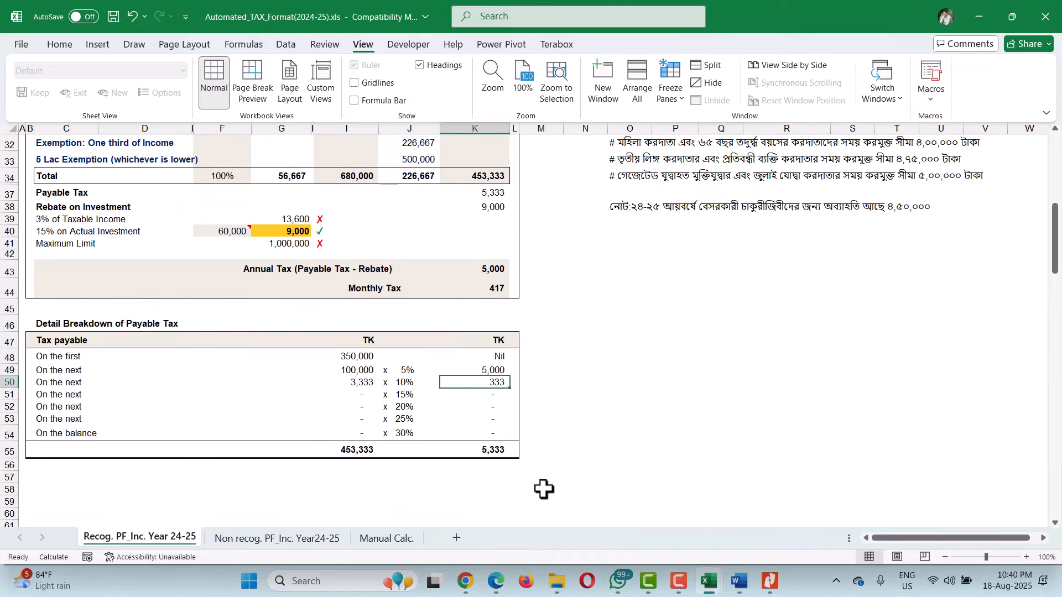
pyautogui.click(492, 369)
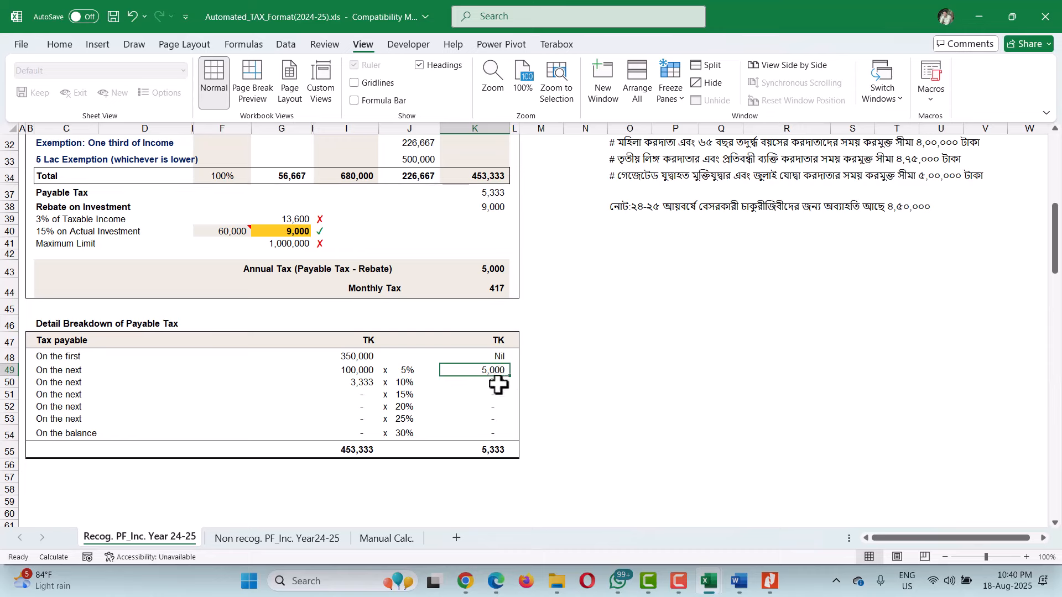
pyautogui.click(498, 384)
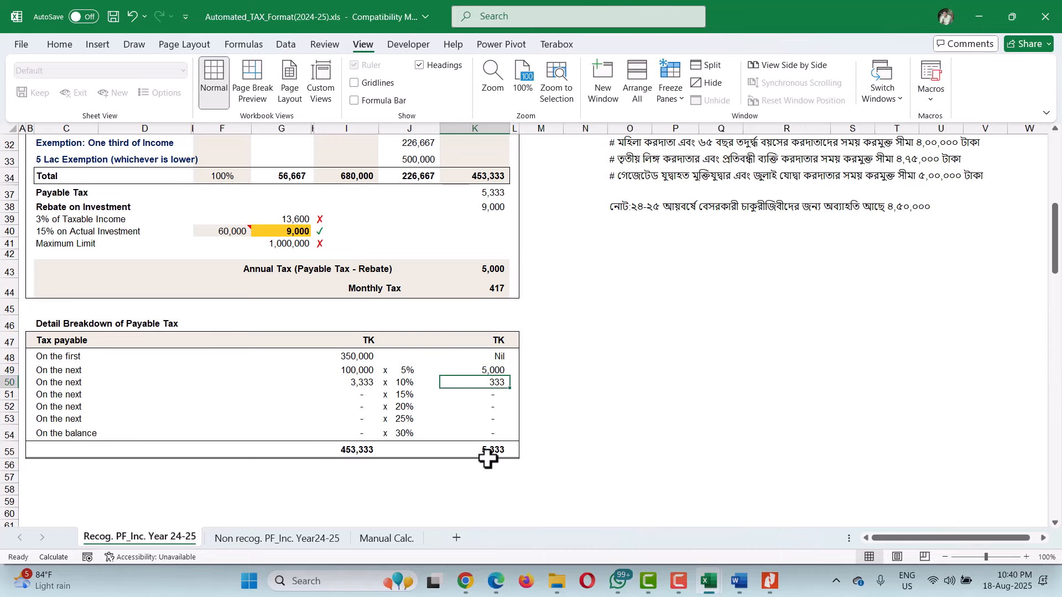
# Step: Change the Job Status in D4 to Non-Confirm
pyautogui.scroll(6, 486, 457)
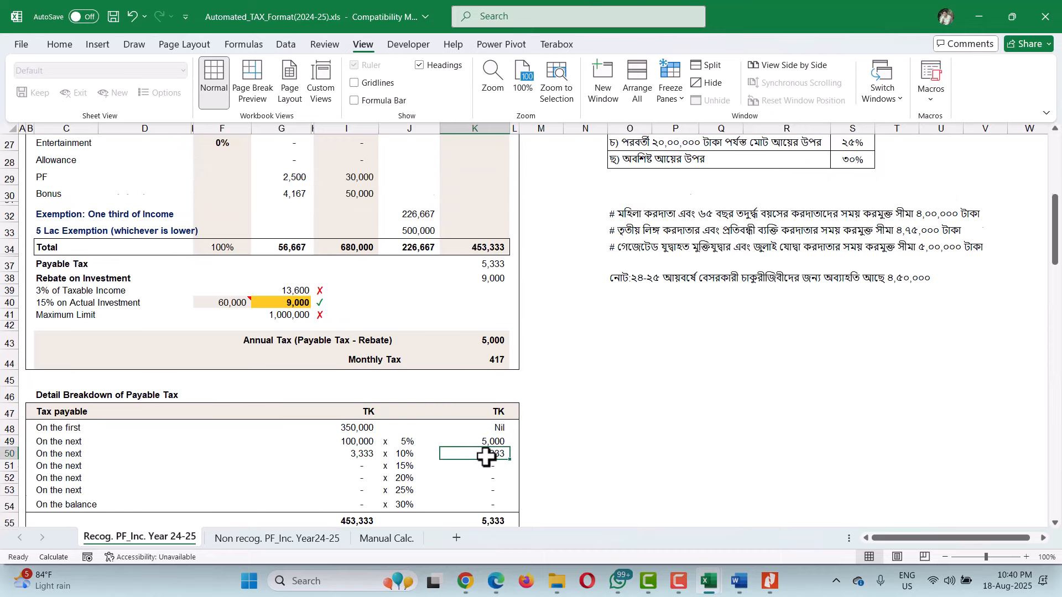
pyautogui.scroll(1, 482, 453)
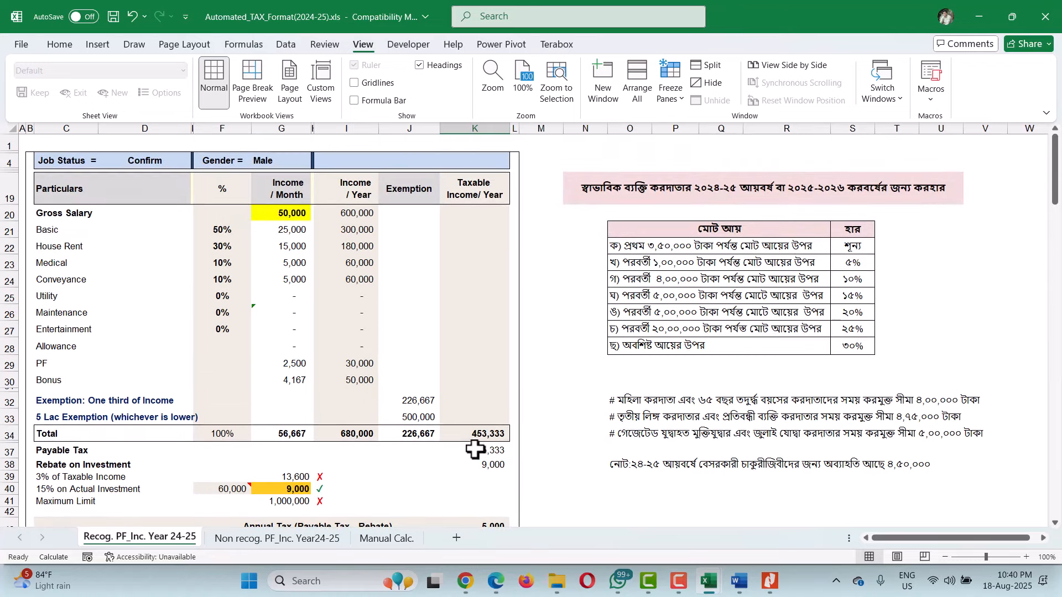
pyautogui.click(291, 165)
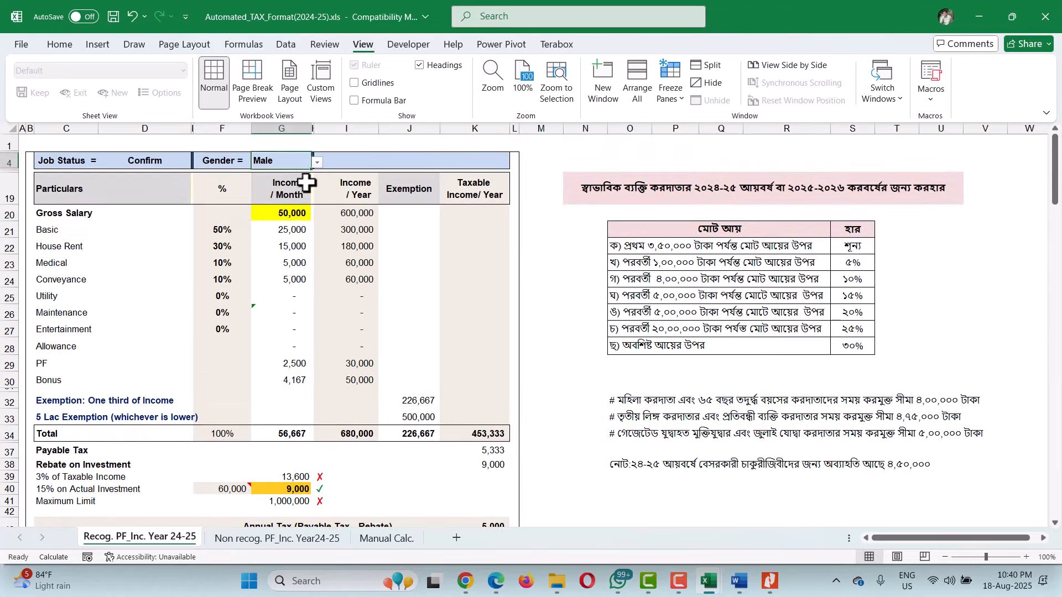
pyautogui.click(317, 162)
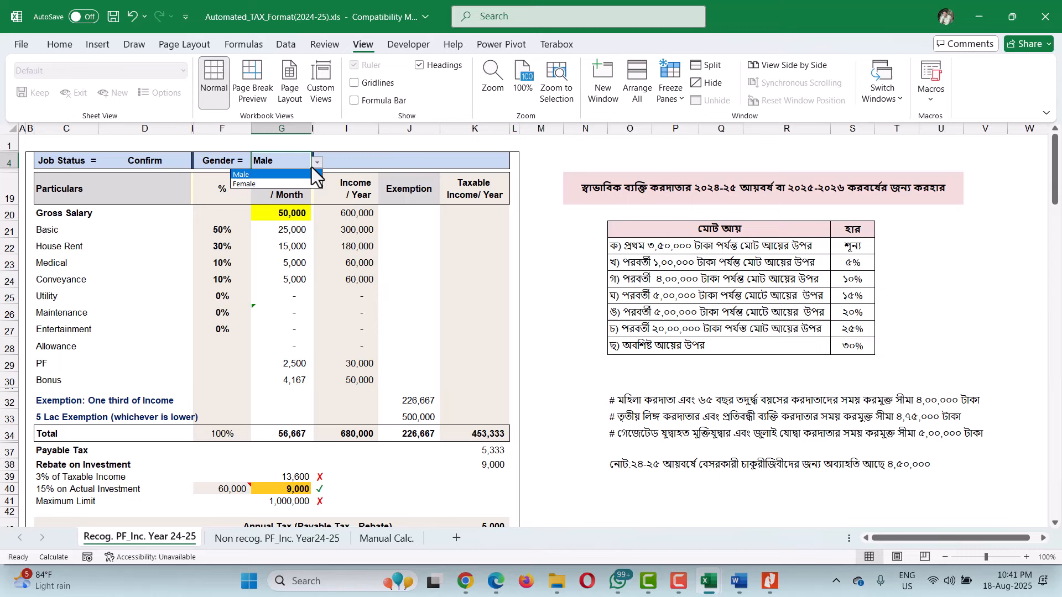
pyautogui.click(157, 160)
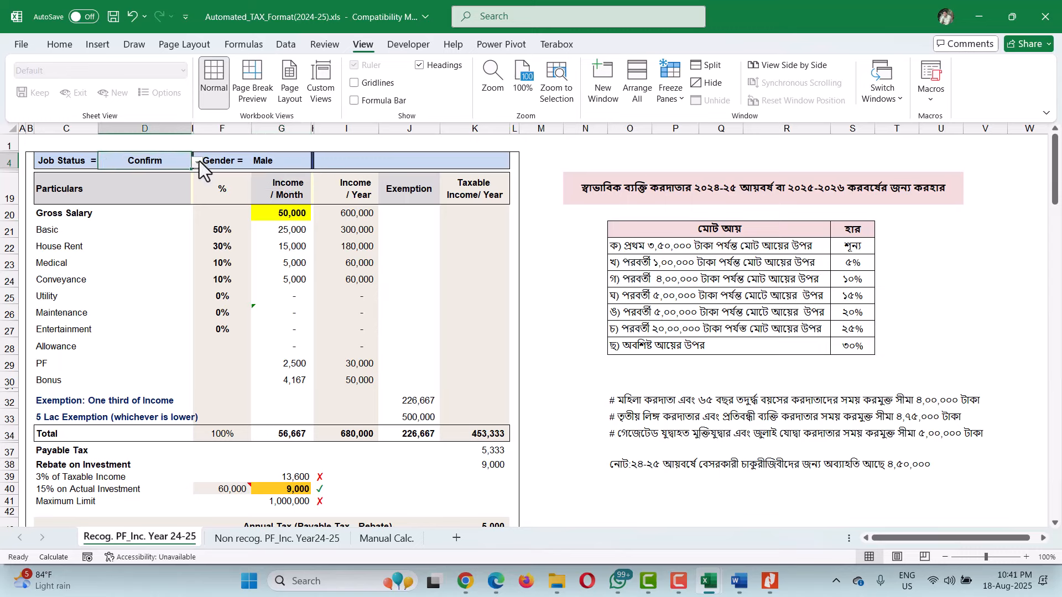
pyautogui.click(198, 163)
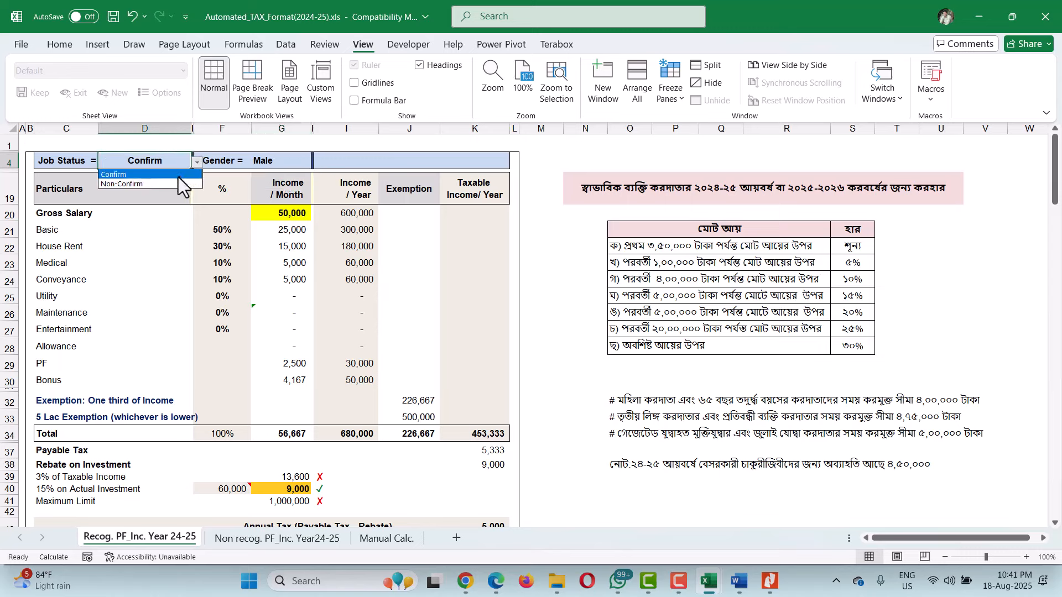
pyautogui.click(180, 182)
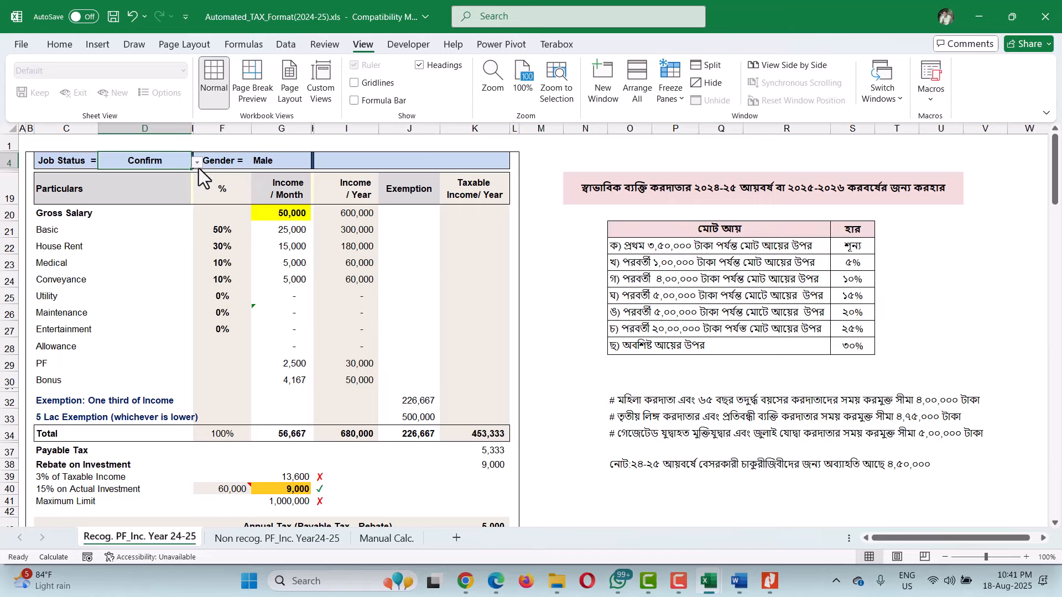
pyautogui.click(198, 162)
pyautogui.click(171, 184)
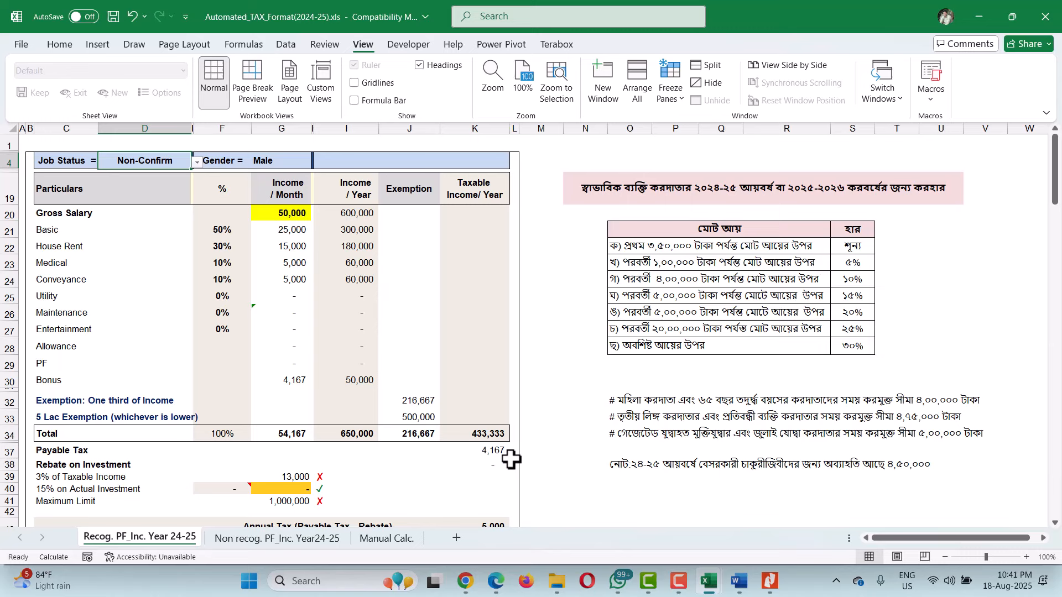
# Step: Set the Gender in G4 to Female
pyautogui.click(303, 161)
pyautogui.click(317, 162)
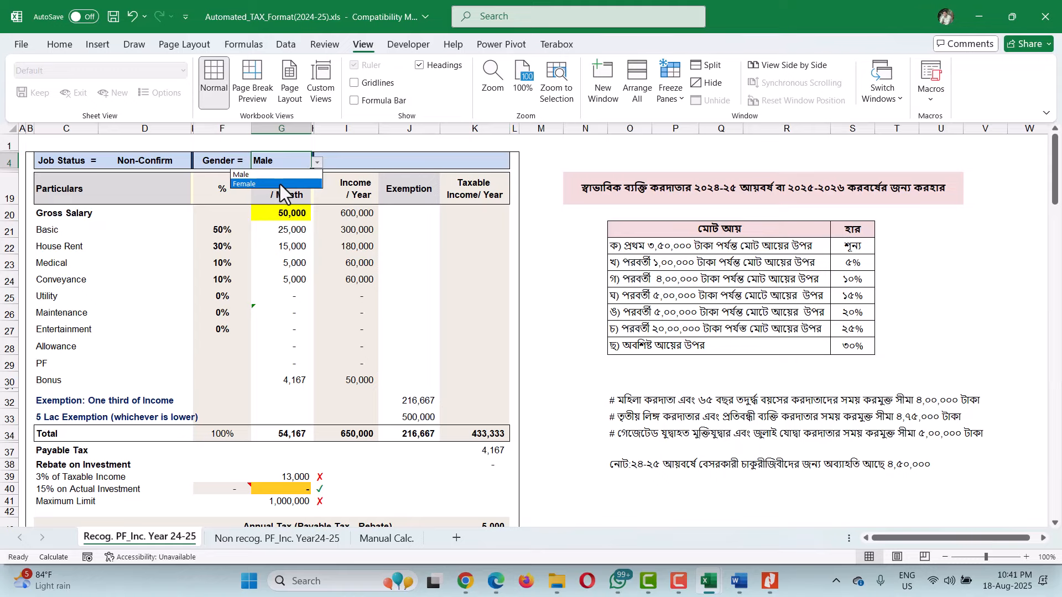
pyautogui.click(280, 184)
# Step: Compare the first slab in the rate table and Detail Breakdown for a female taxpayer, and check the Payable Tax against the Annual Tax
pyautogui.click(685, 245)
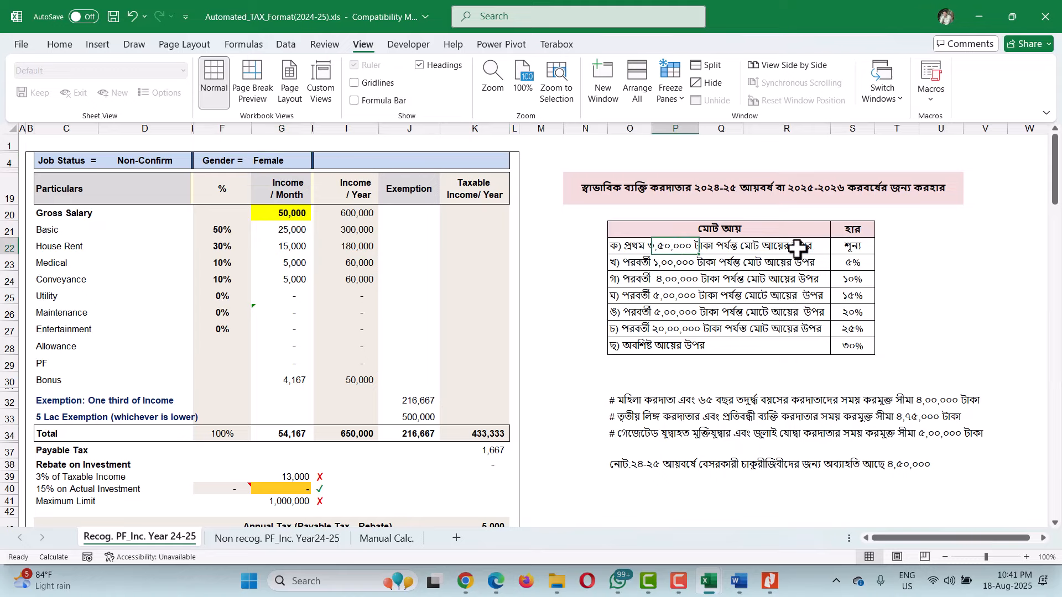
pyautogui.scroll(-4, 334, 391)
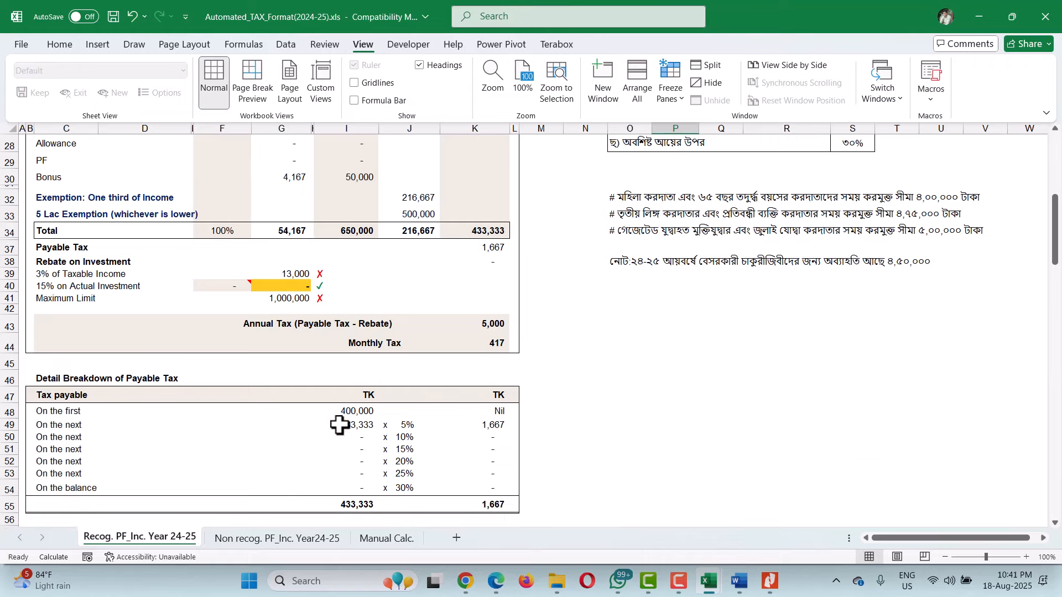
pyautogui.click(345, 416)
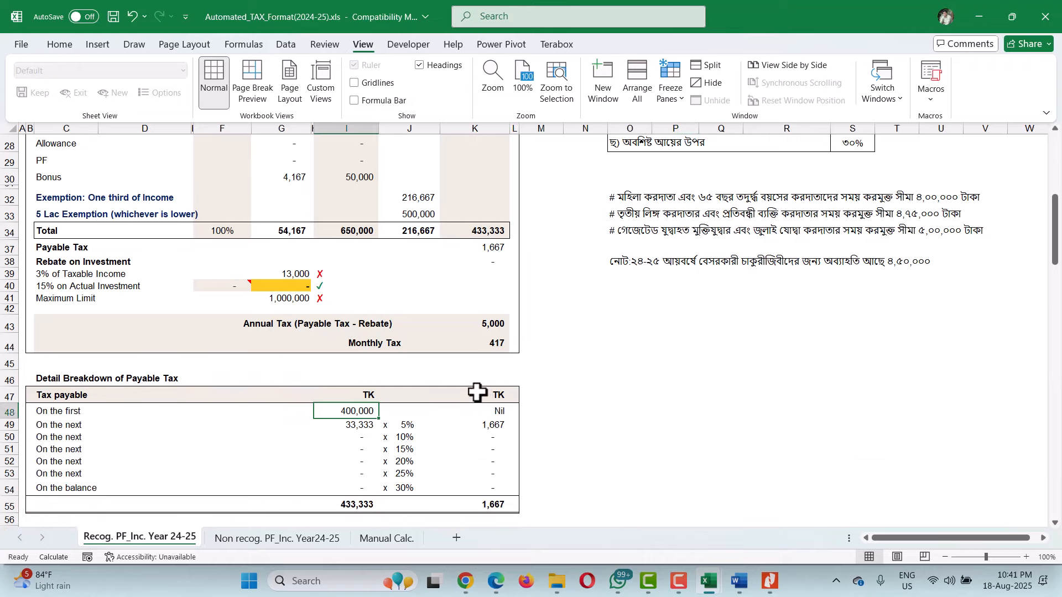
pyautogui.scroll(2, 481, 371)
pyautogui.scroll(1, 493, 354)
pyautogui.click(503, 363)
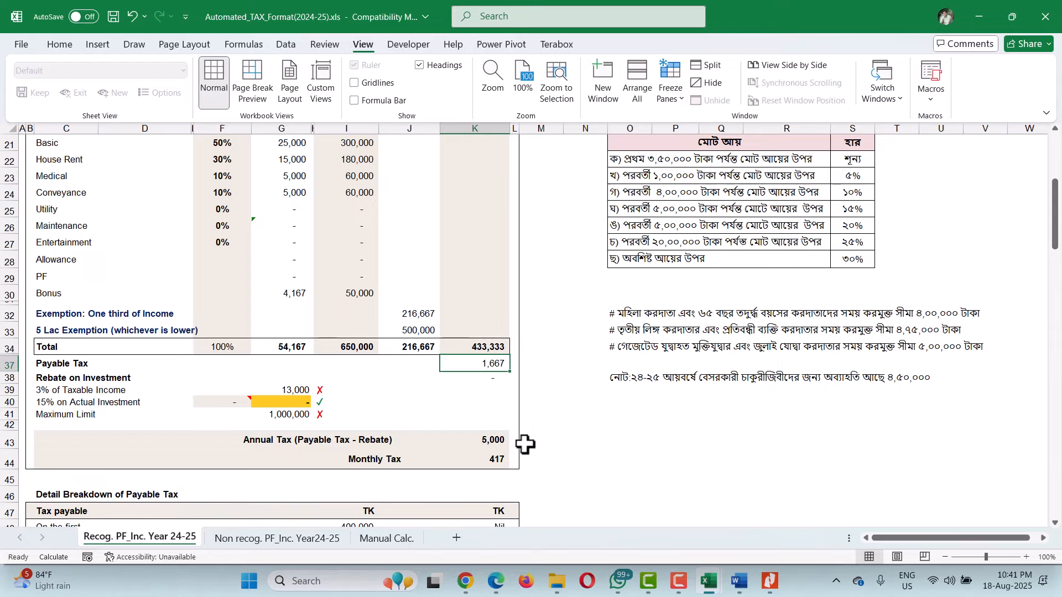
pyautogui.scroll(-1, 520, 444)
pyautogui.scroll(-3, 496, 427)
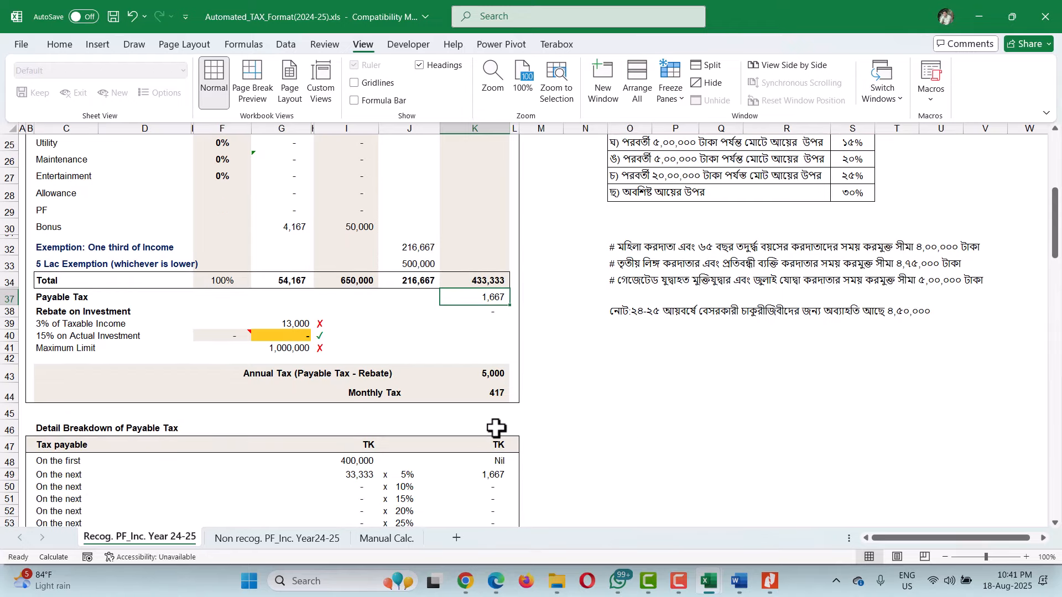
pyautogui.scroll(-1, 495, 427)
# Step: Switch the Job Status in D4 to Confirm for the female employee
pyautogui.scroll(4, 354, 330)
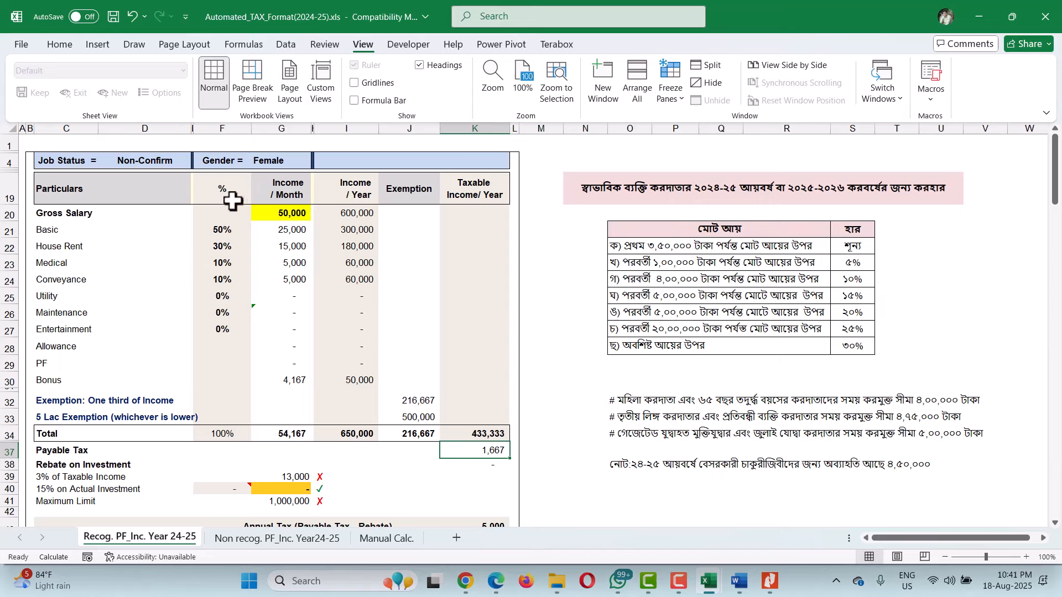
pyautogui.click(169, 166)
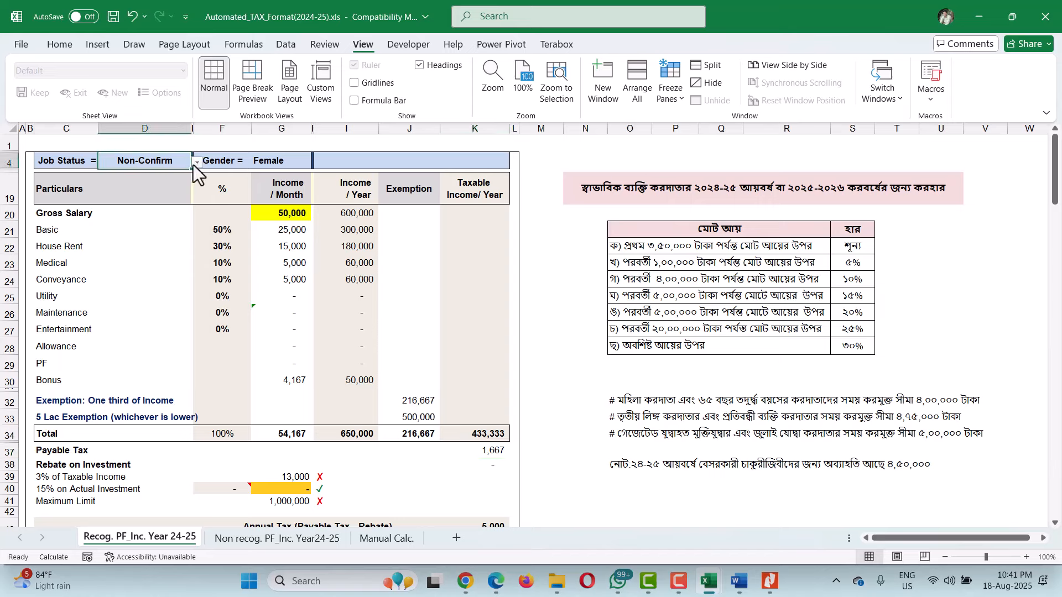
pyautogui.click(196, 163)
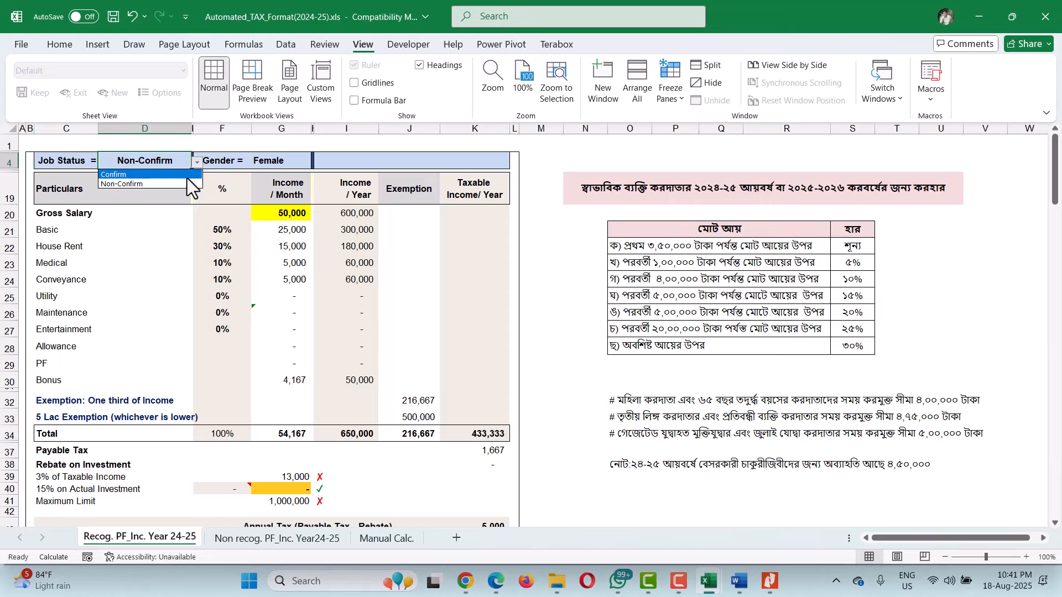
pyautogui.click(188, 176)
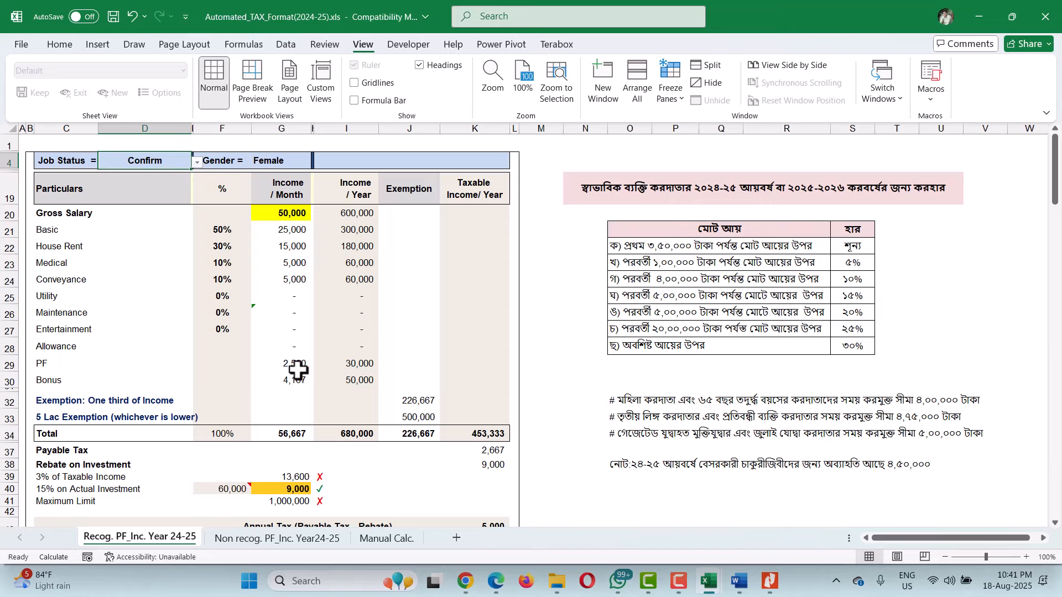
# Step: Trace the female employee's figures from yearly PF through Actual Investment and Rebate on Investment to Payable Tax and Annual Tax
pyautogui.click(362, 360)
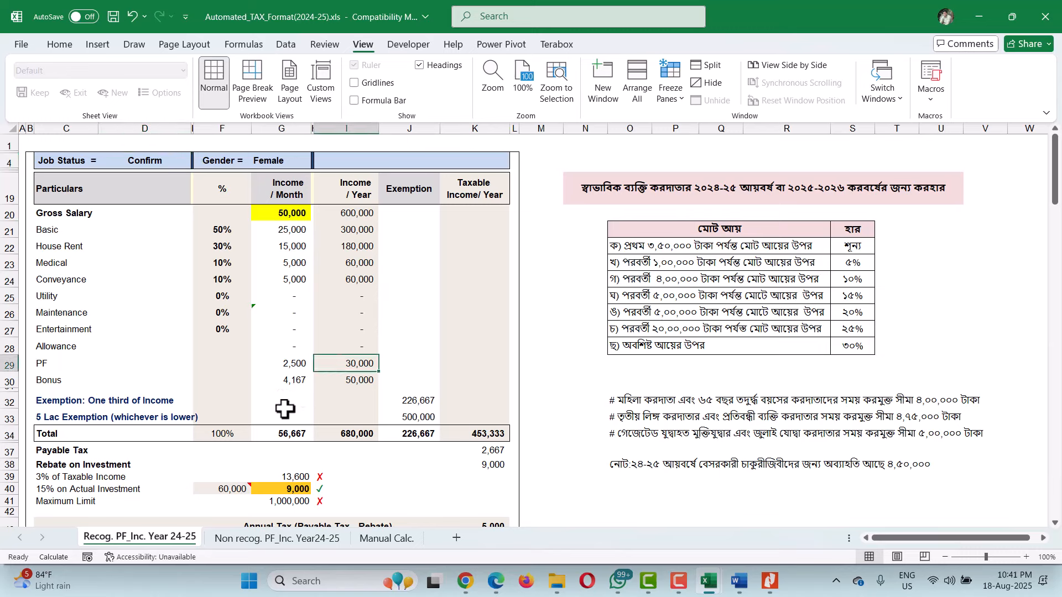
pyautogui.click(213, 490)
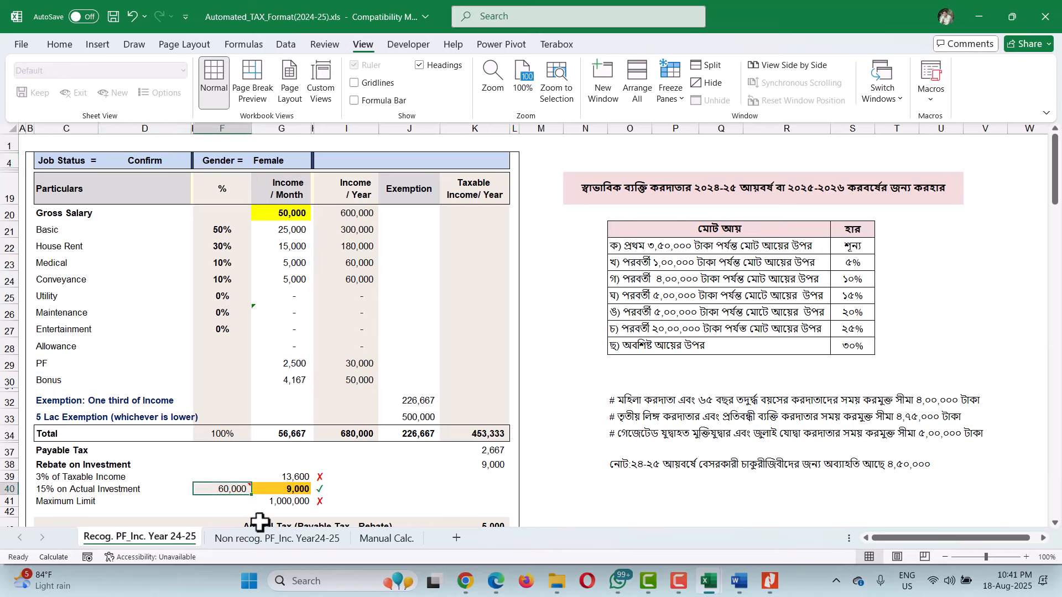
pyautogui.click(288, 490)
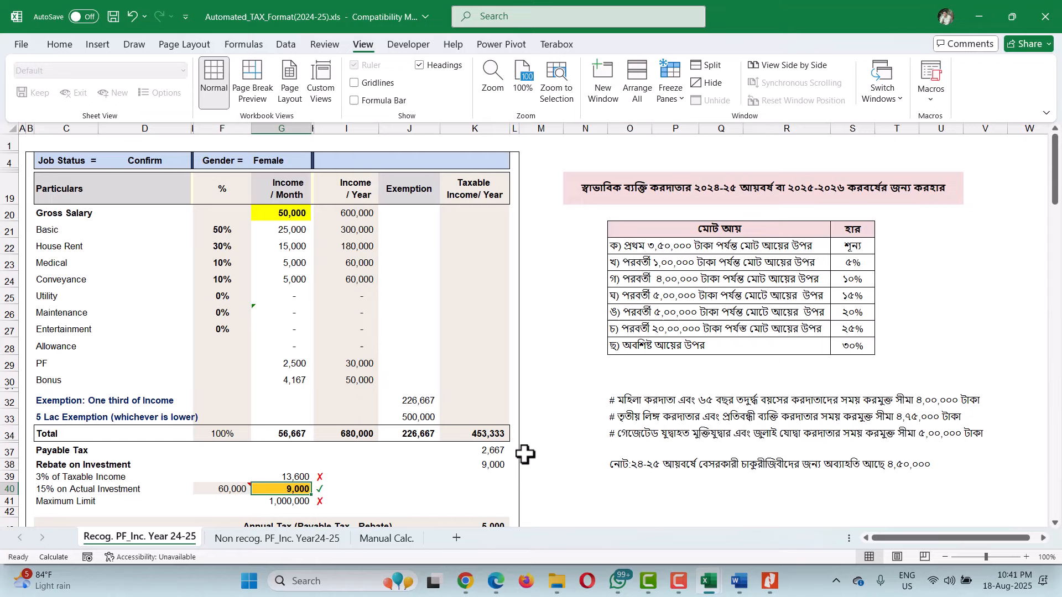
pyautogui.click(489, 466)
pyautogui.scroll(-1, 485, 479)
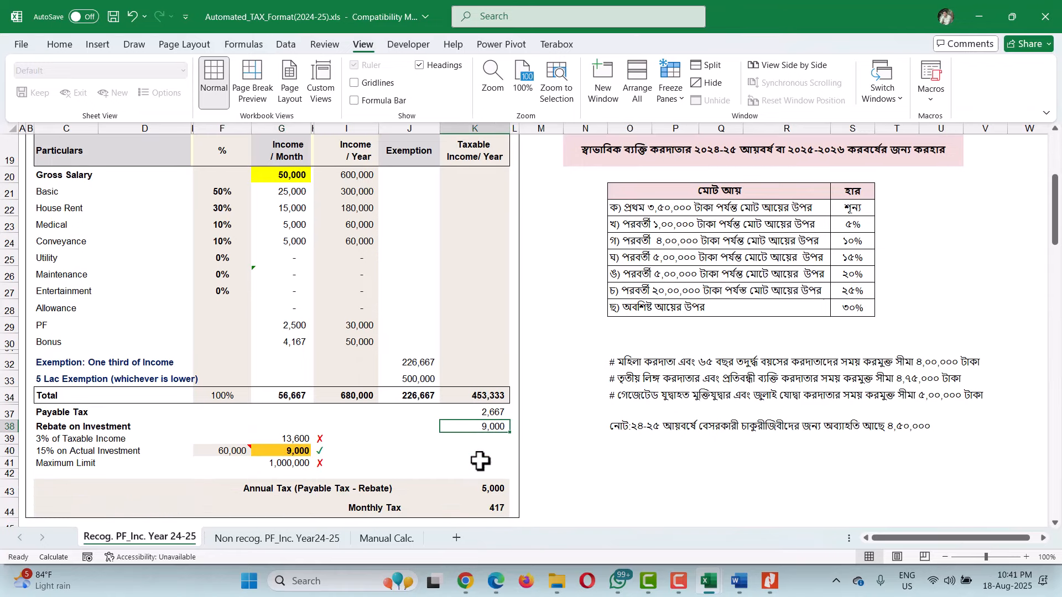
pyautogui.click(490, 413)
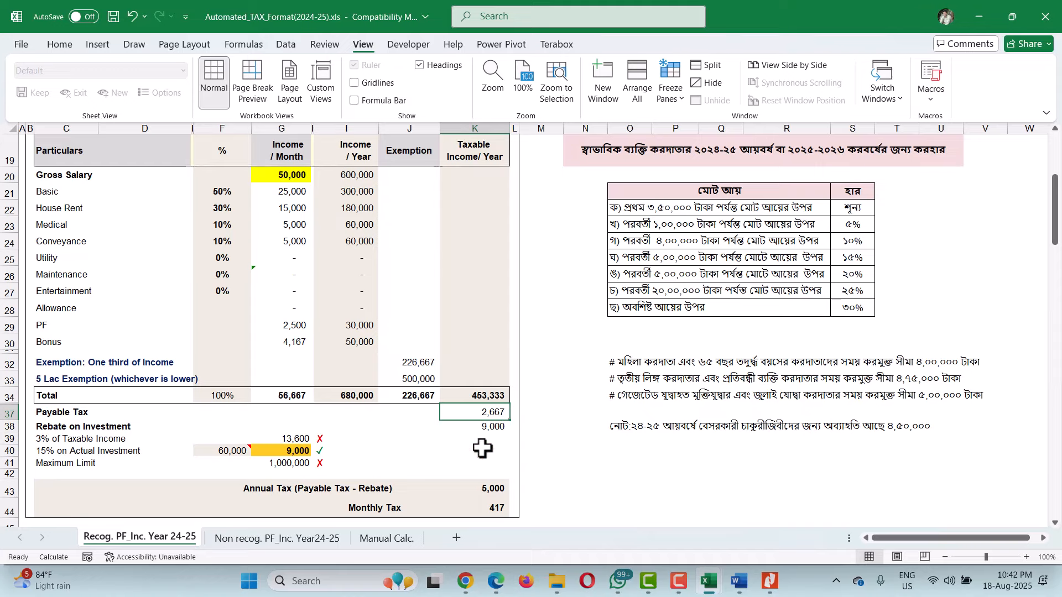
pyautogui.scroll(-1, 480, 479)
pyautogui.scroll(-1, 486, 482)
# Step: Set the Job Status to Non-Confirm and the Gender to Male in row 4
pyautogui.scroll(3, 471, 448)
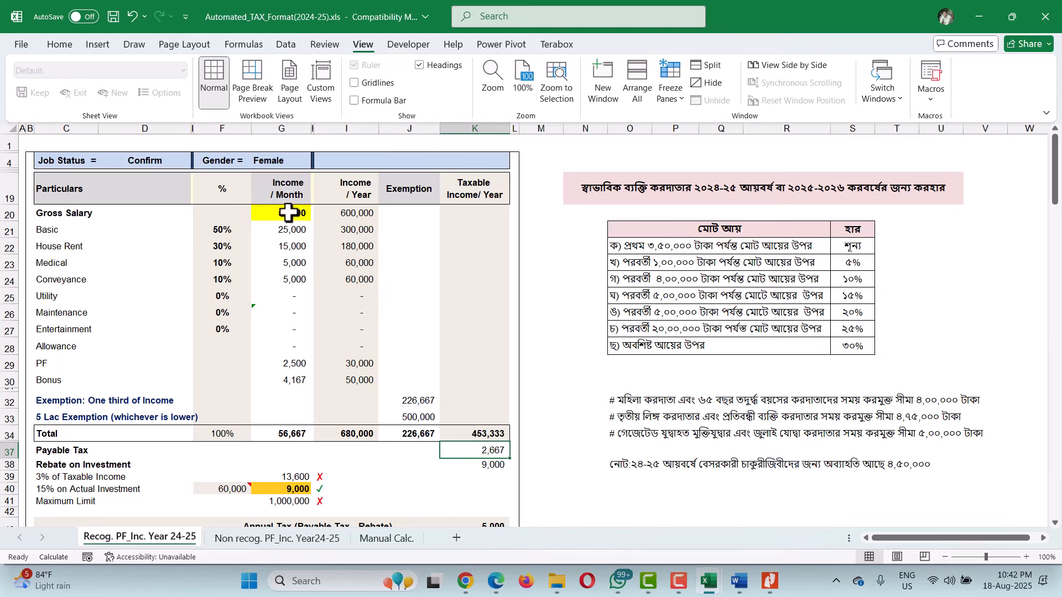
pyautogui.click(288, 213)
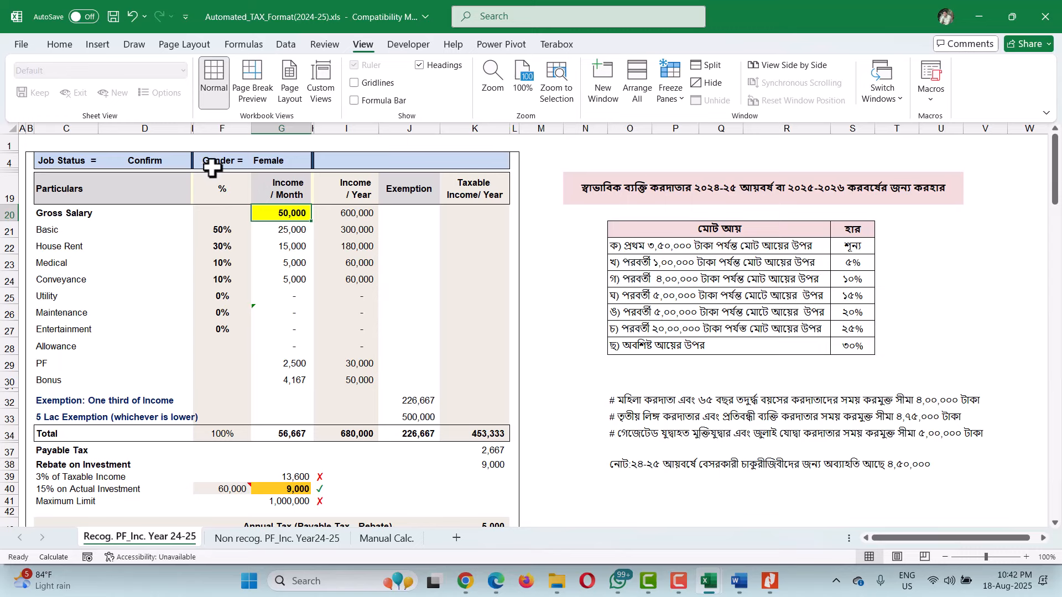
pyautogui.click(149, 161)
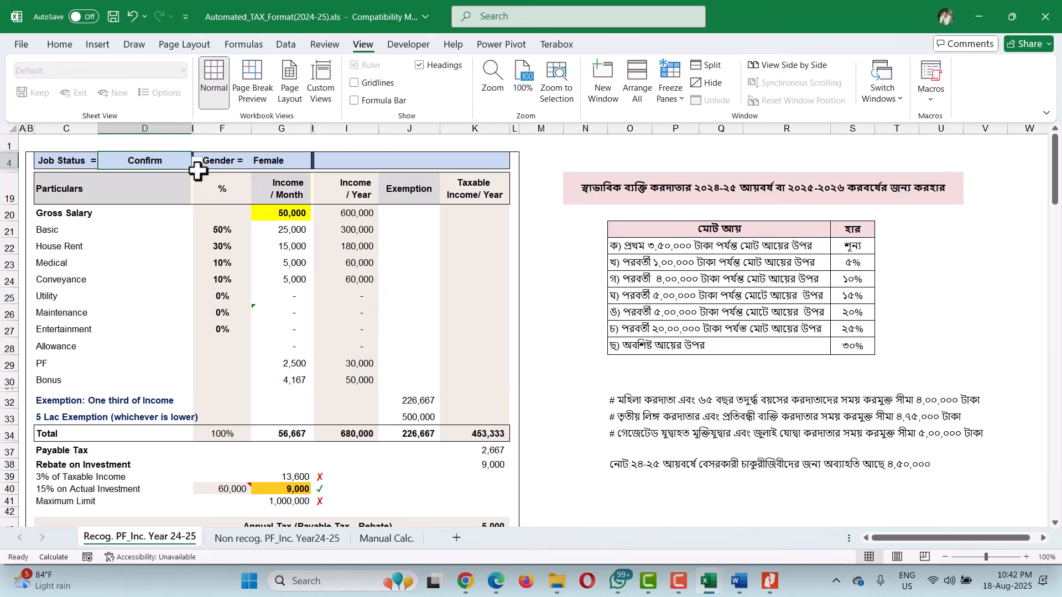
pyautogui.click(197, 162)
pyautogui.click(164, 181)
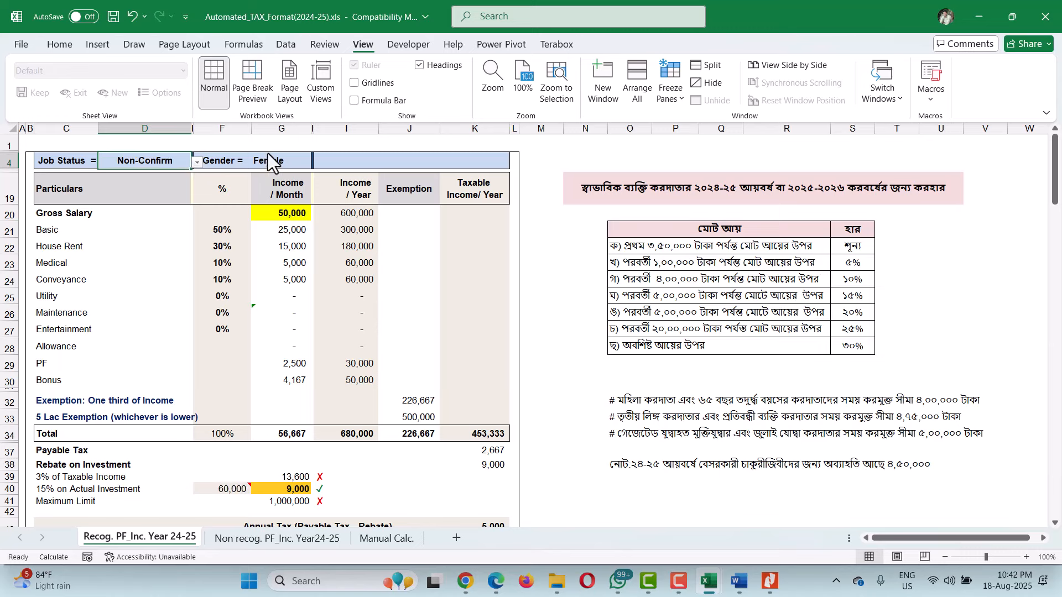
pyautogui.click(271, 155)
pyautogui.click(317, 162)
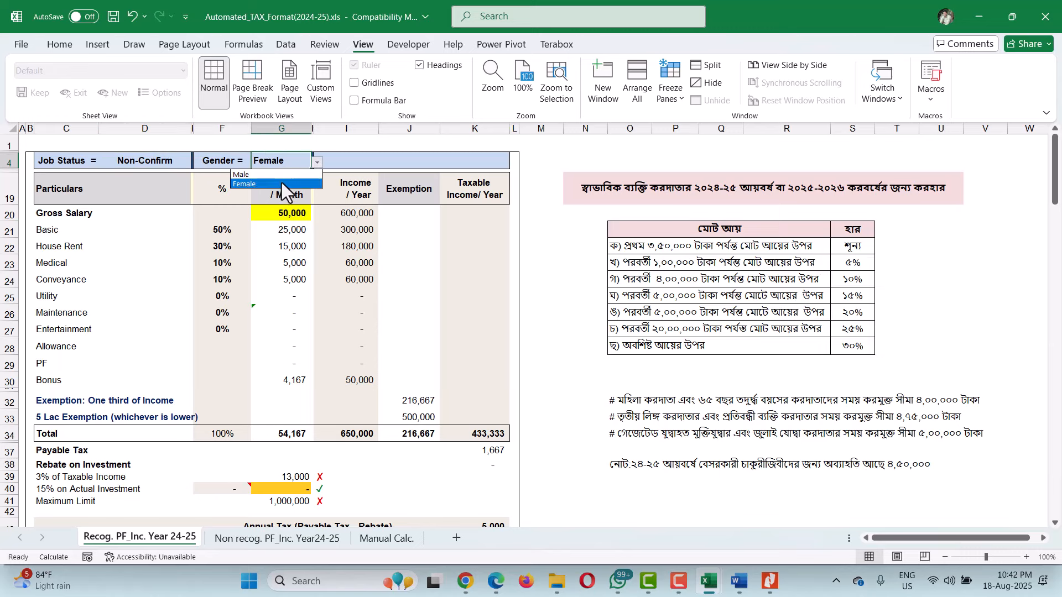
pyautogui.click(281, 182)
# Step: Set the monthly Gross Salary in G20 to 150000 and check the Payable Tax in K37
pyautogui.click(281, 213)
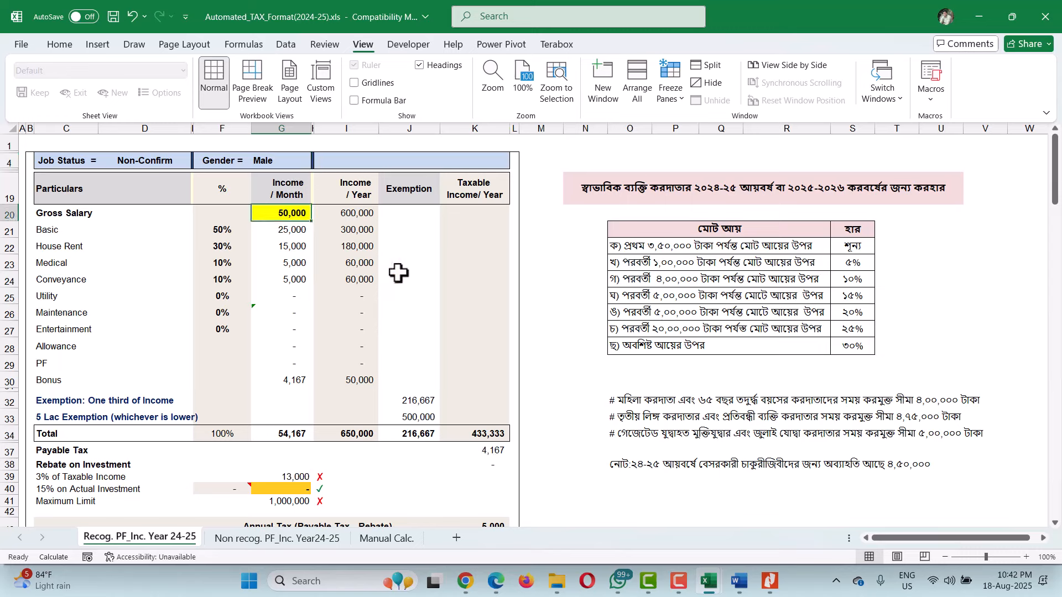
pyautogui.write('15')
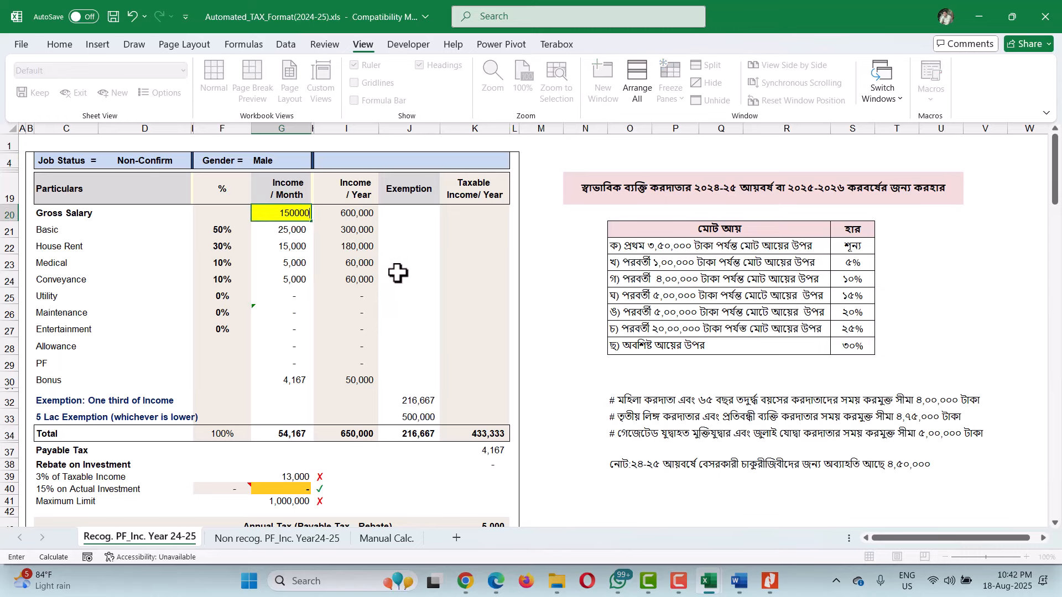
pyautogui.press('Return')
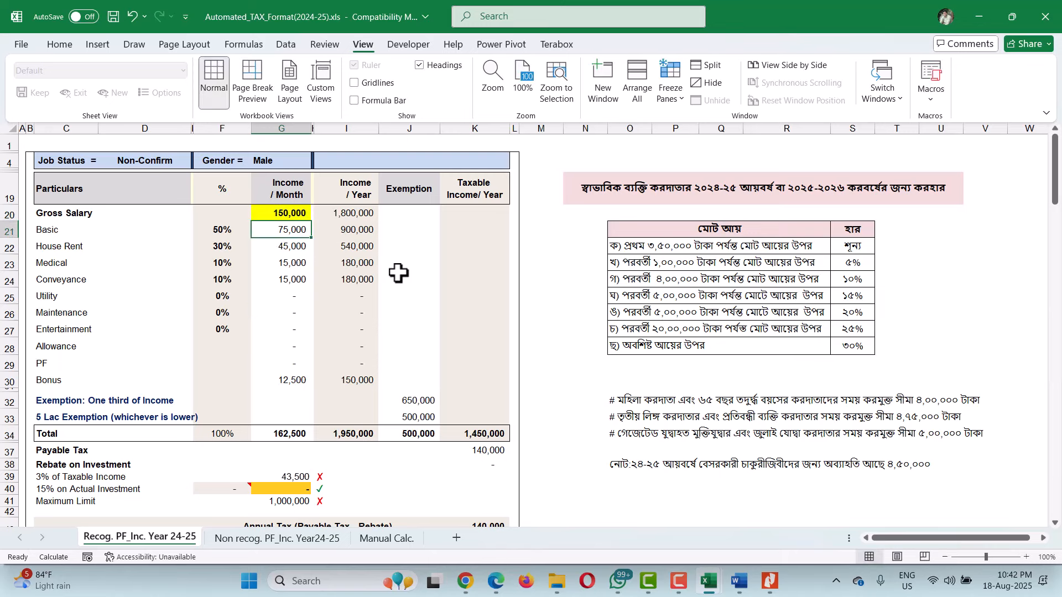
pyautogui.scroll(-1, 475, 432)
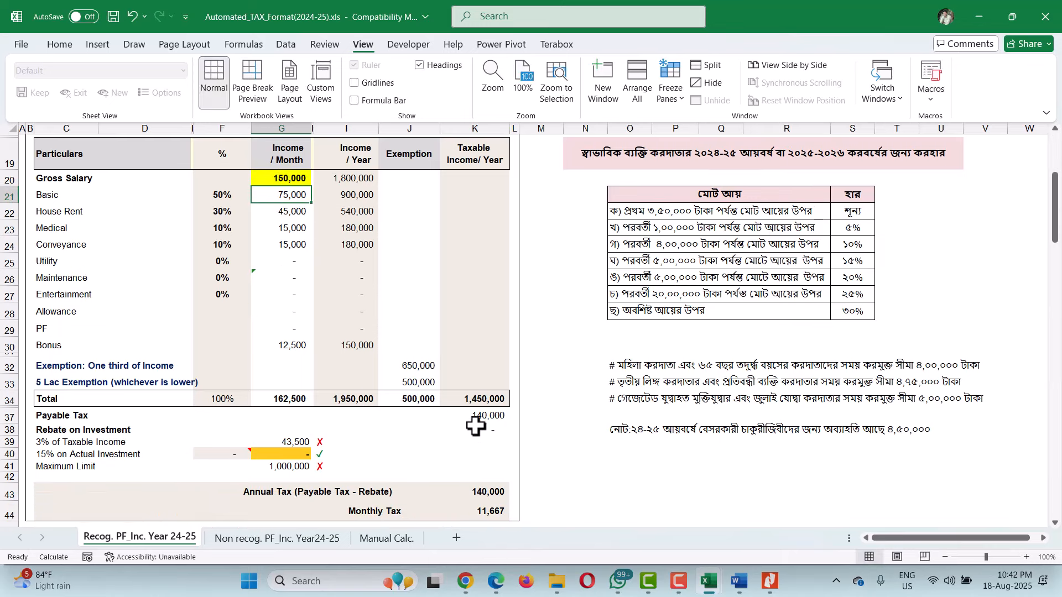
pyautogui.click(507, 416)
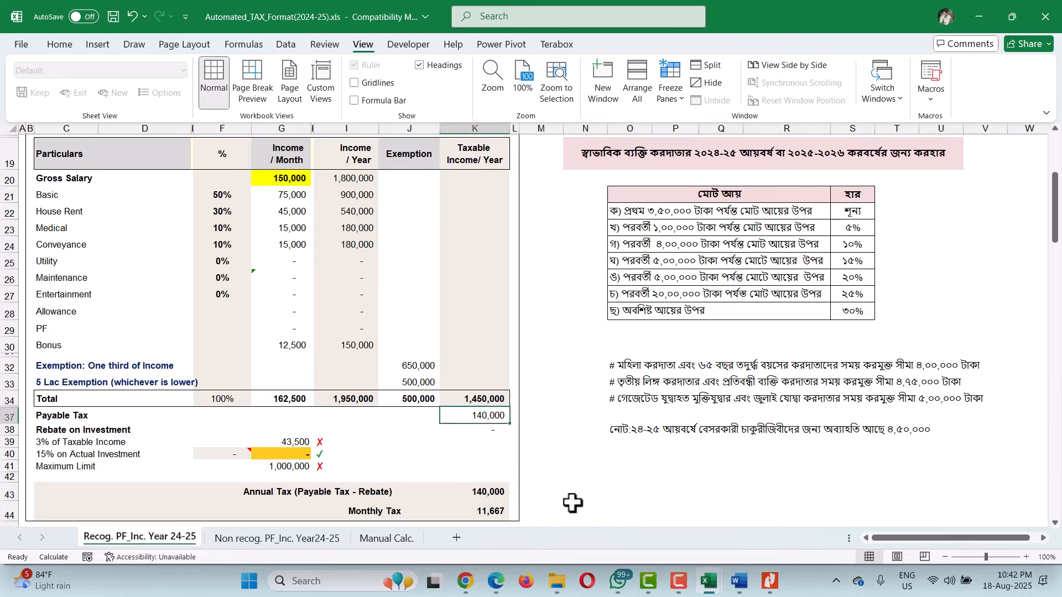
# Step: Copy the tax slab table from the Recog. PF_Inc. Year 24-25 sheet to C7 on the Manual Calc. sheet
pyautogui.moveTo(619, 198); pyautogui.dragTo(851, 304)
pyautogui.hotkey('ctrl', 'c')
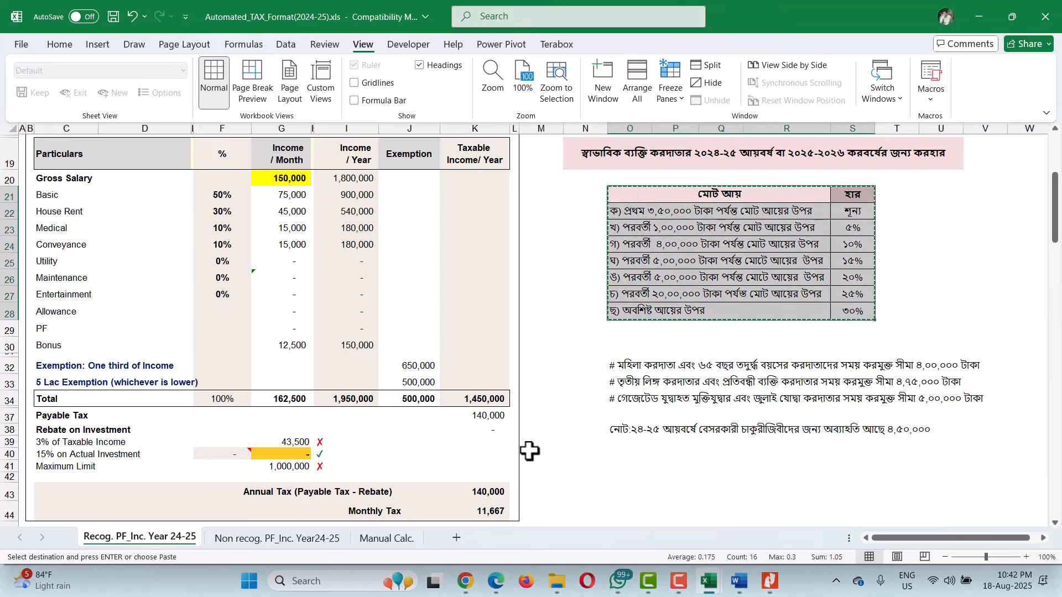
pyautogui.click(360, 540)
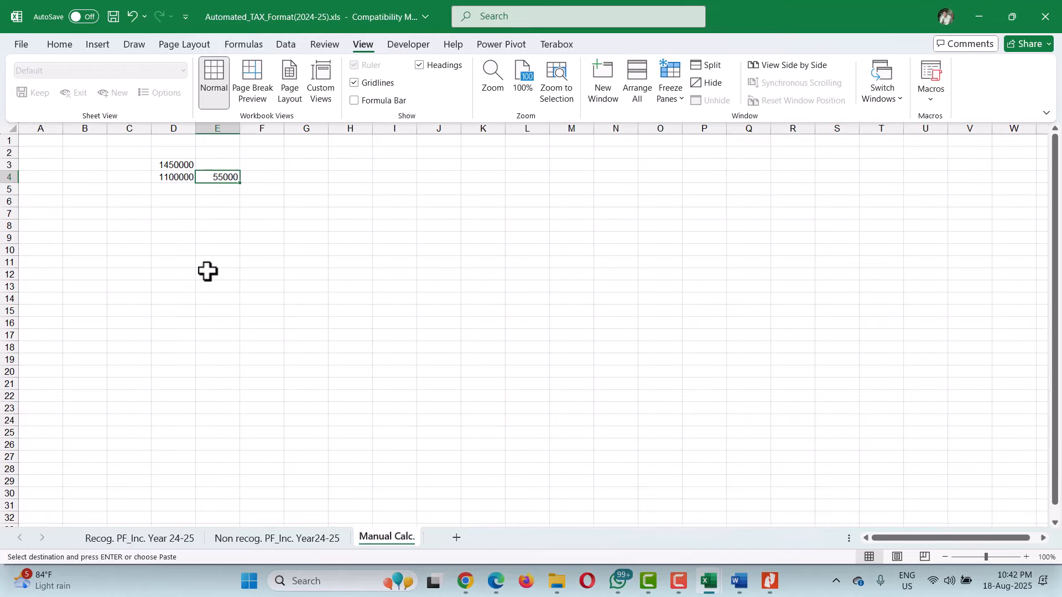
pyautogui.click(133, 213)
pyautogui.hotkey('ctrl', 'v')
# Step: Clear the old figures in D3:E4 above the pasted table and widen column F to fit the slab text
pyautogui.moveTo(171, 166); pyautogui.dragTo(238, 188)
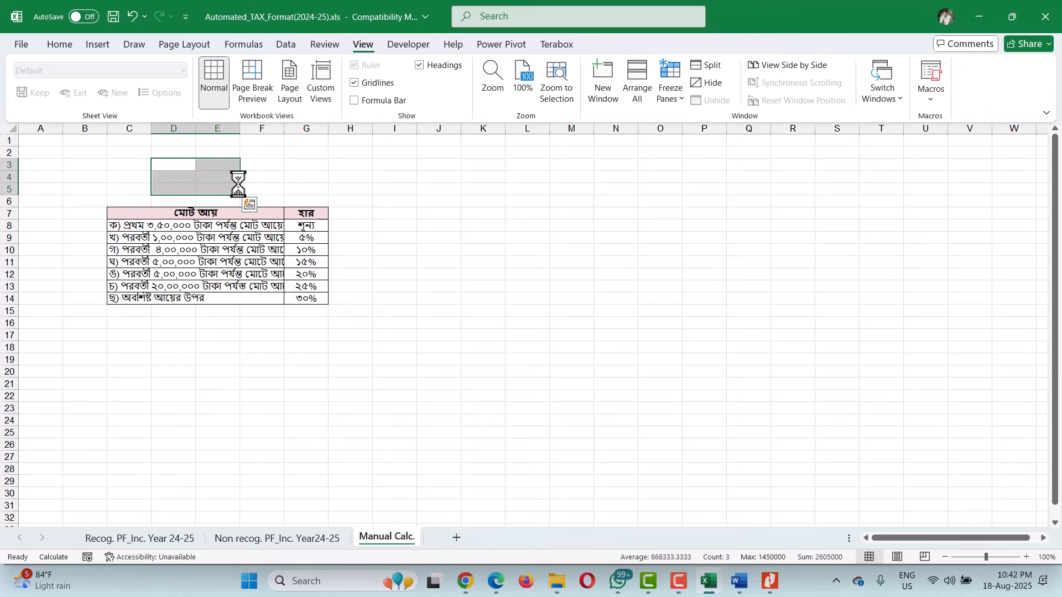
pyautogui.doubleClick(283, 131)
pyautogui.moveTo(284, 128); pyautogui.dragTo(392, 233)
pyautogui.click(214, 352)
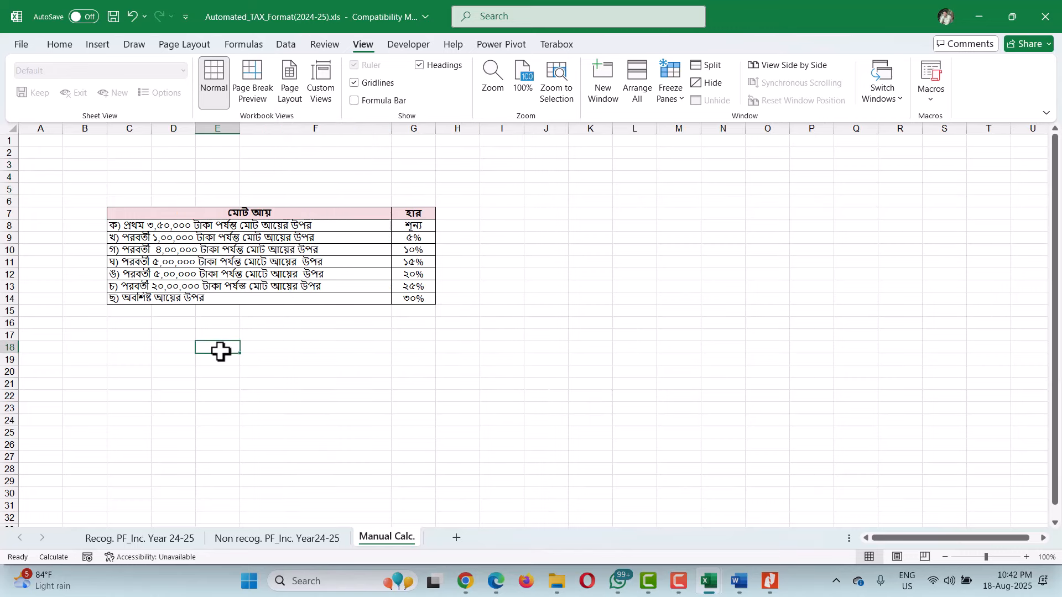
pyautogui.write('=')
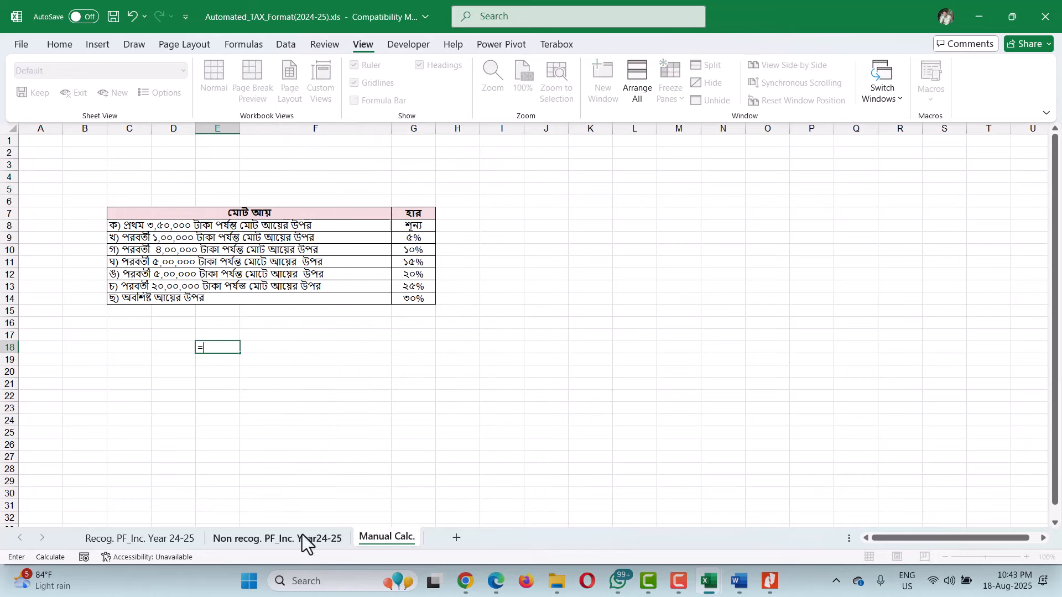
pyautogui.click(174, 539)
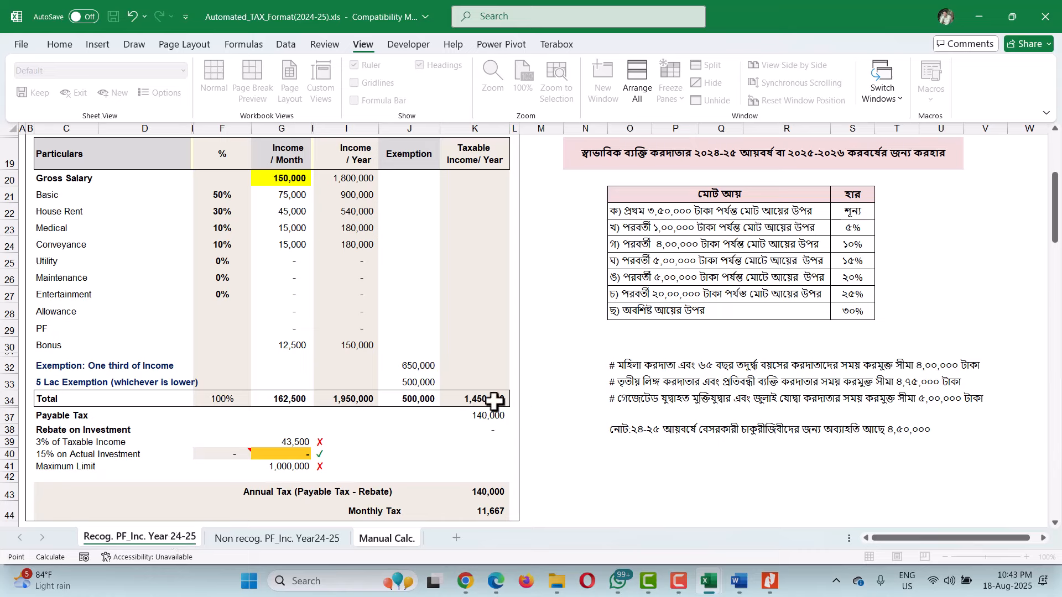
pyautogui.press('Escape')
# Step: Calculate one third of the total yearly income in O41 with =I34/3
pyautogui.click(624, 465)
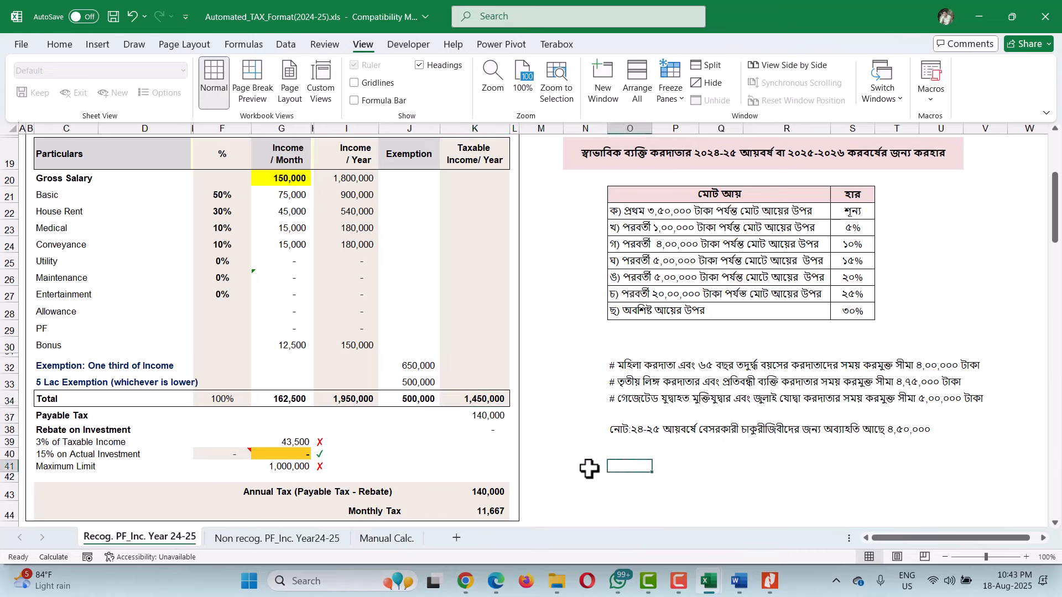
pyautogui.write('=')
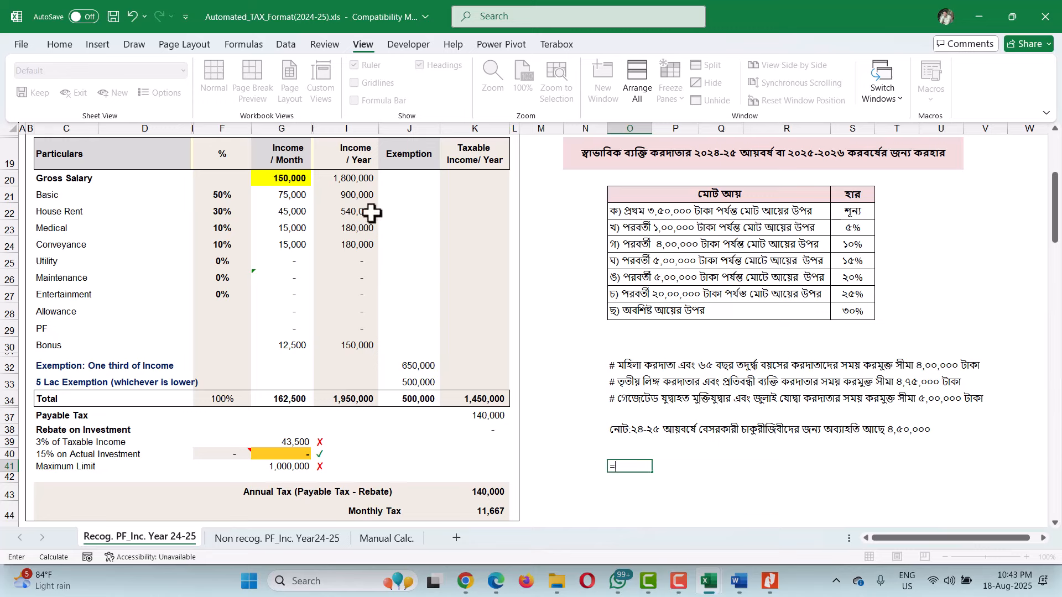
pyautogui.click(361, 399)
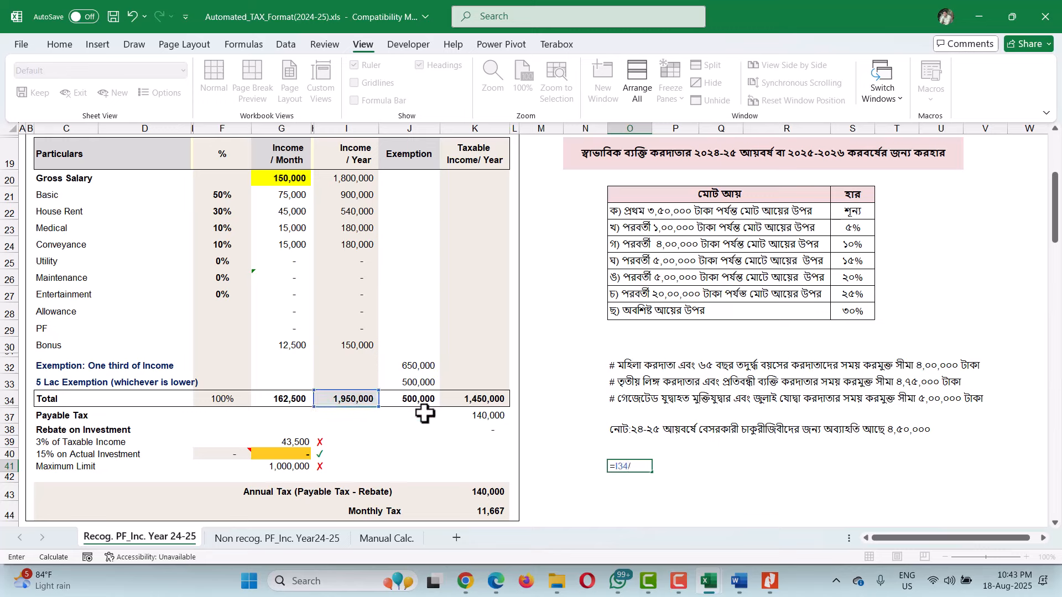
pyautogui.write('/3')
pyautogui.press('Return')
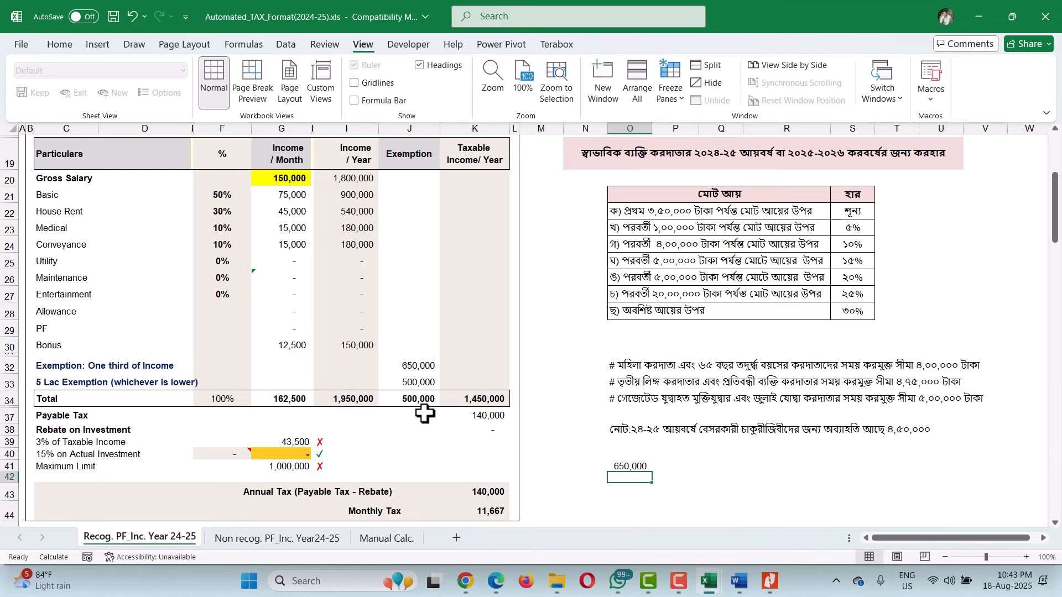
# Step: Review the exemption in J33 and J34, the taxable income and the Payable Tax, clearing the one-third calculation from O41
pyautogui.click(430, 381)
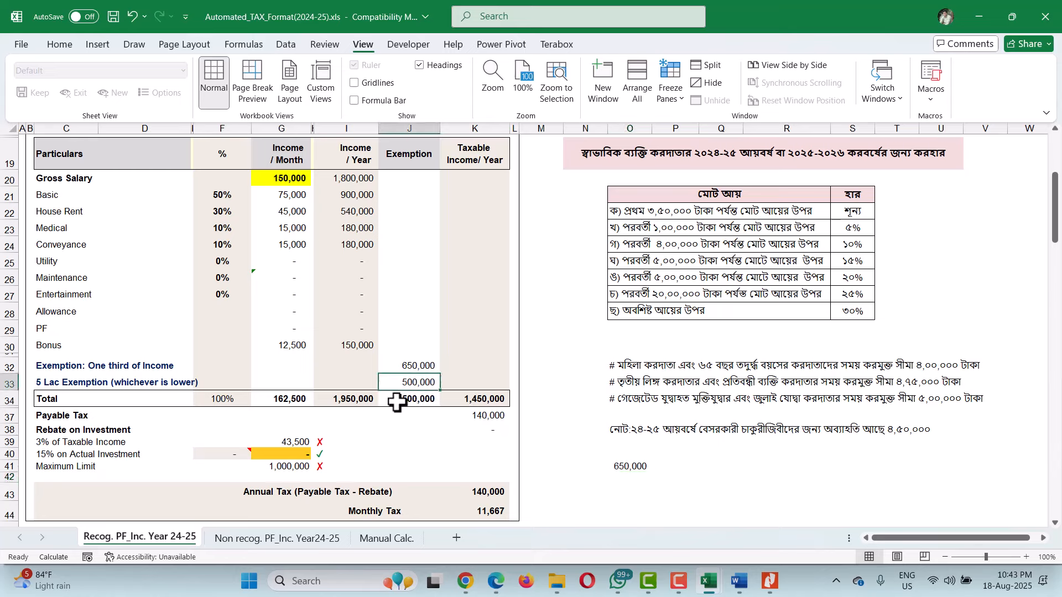
pyautogui.press('Down')
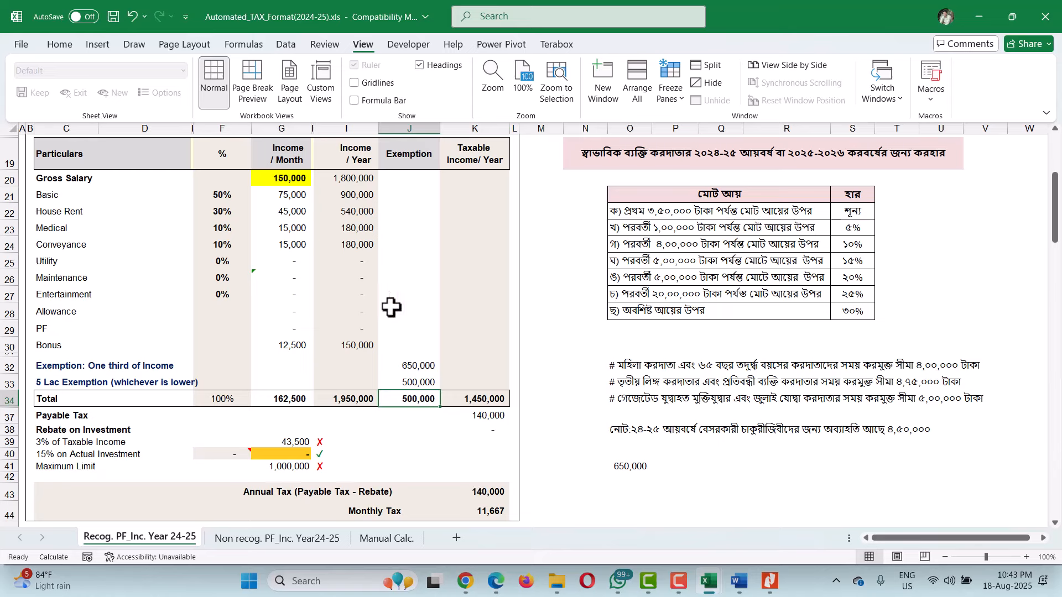
pyautogui.click(496, 402)
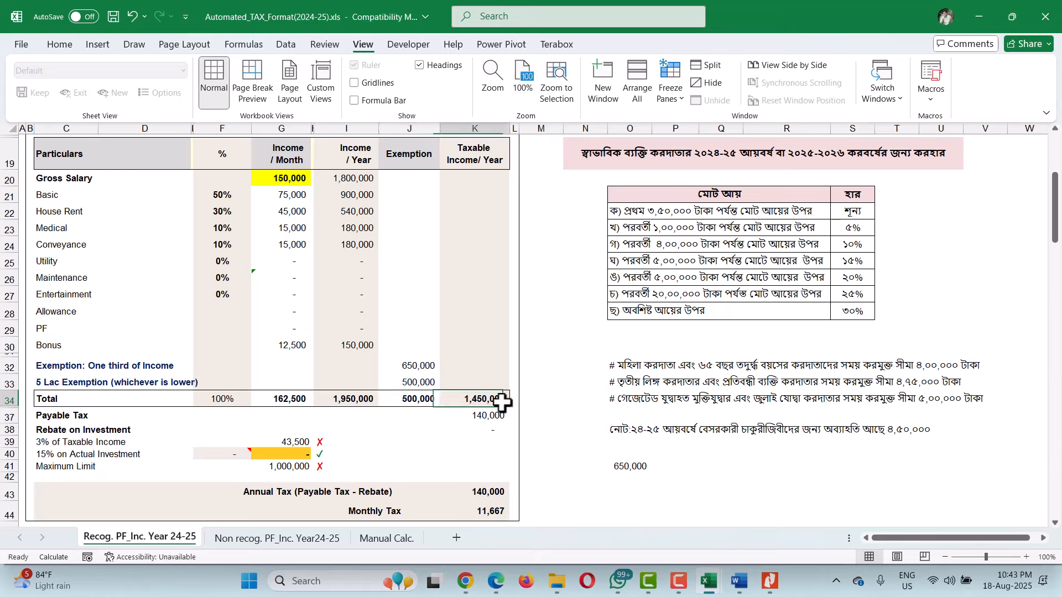
pyautogui.click(634, 469)
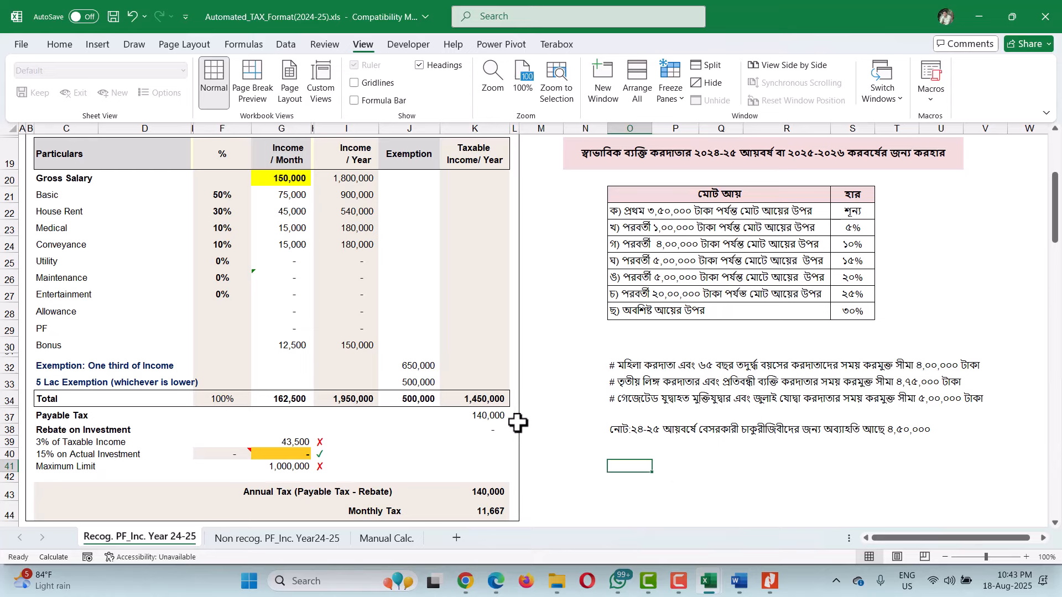
pyautogui.click(484, 421)
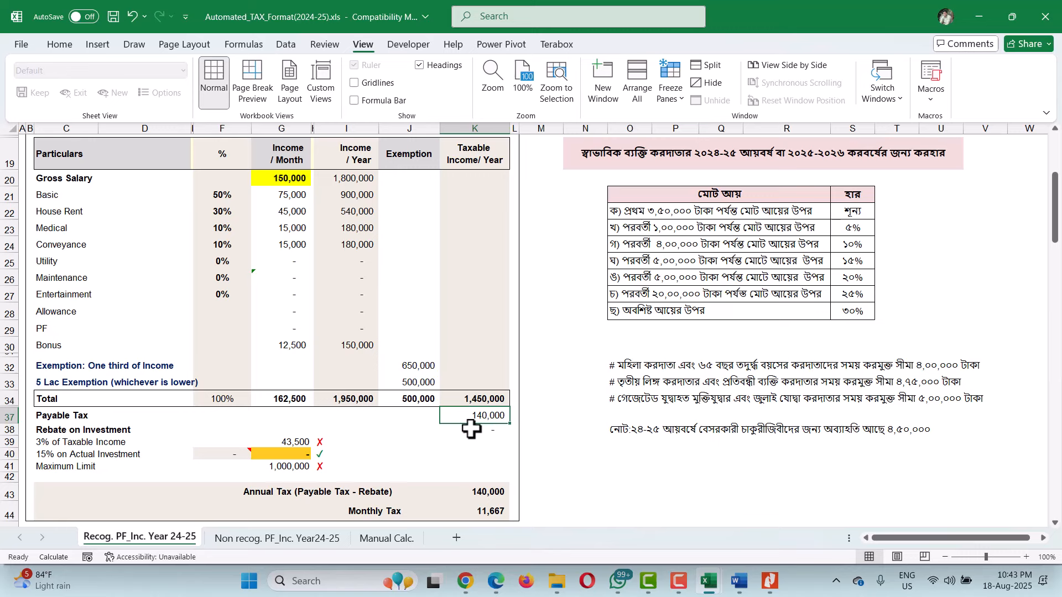
# Step: Link E18 on the Manual Calc. sheet to the total taxable income in K34, and subtract 350000 from it in E19
pyautogui.click(368, 540)
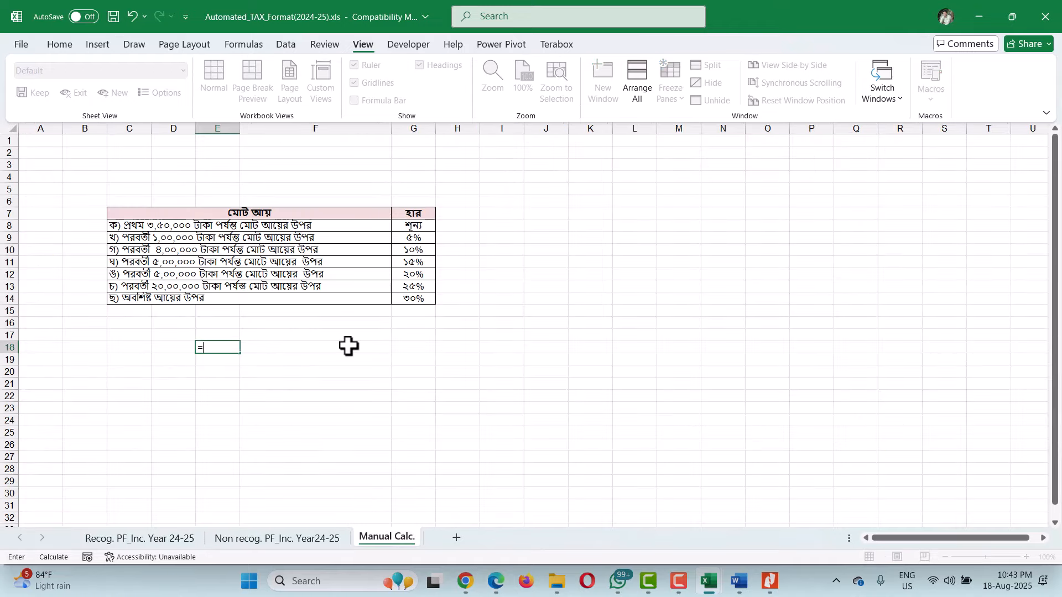
pyautogui.click(166, 544)
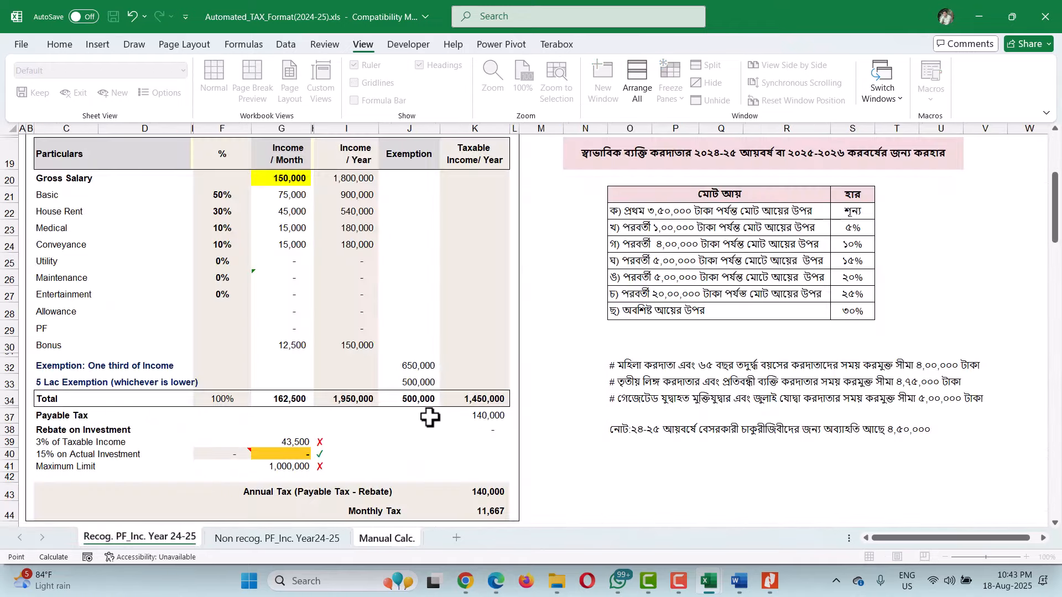
pyautogui.press('Return')
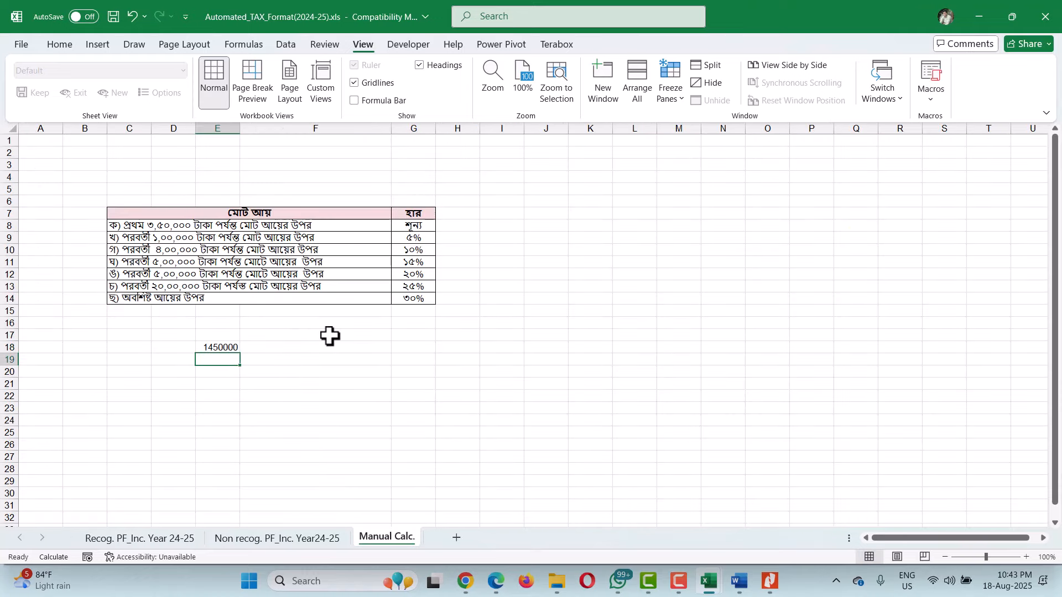
pyautogui.write('=')
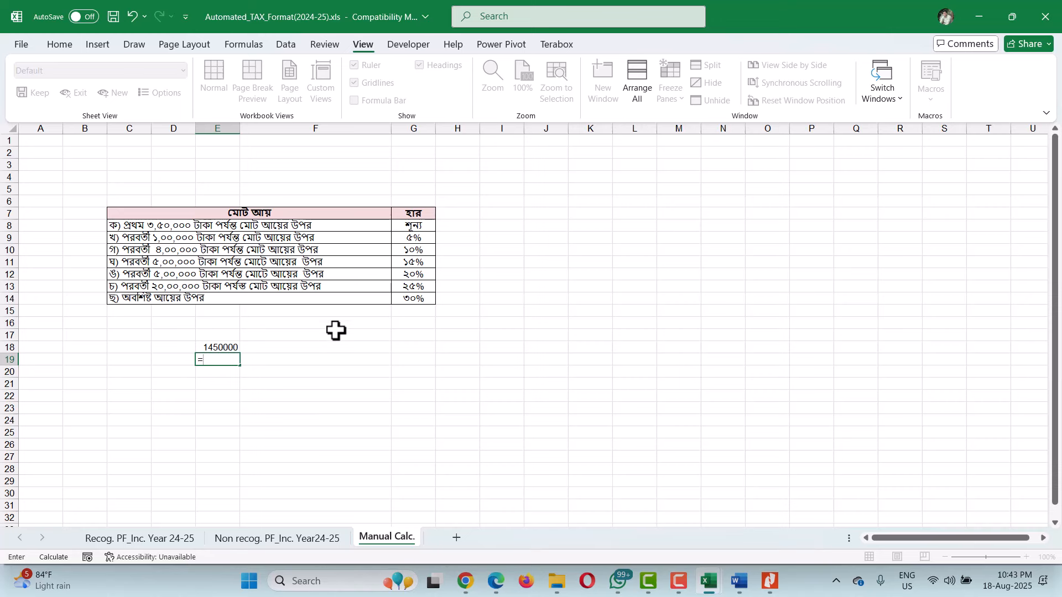
pyautogui.click(221, 347)
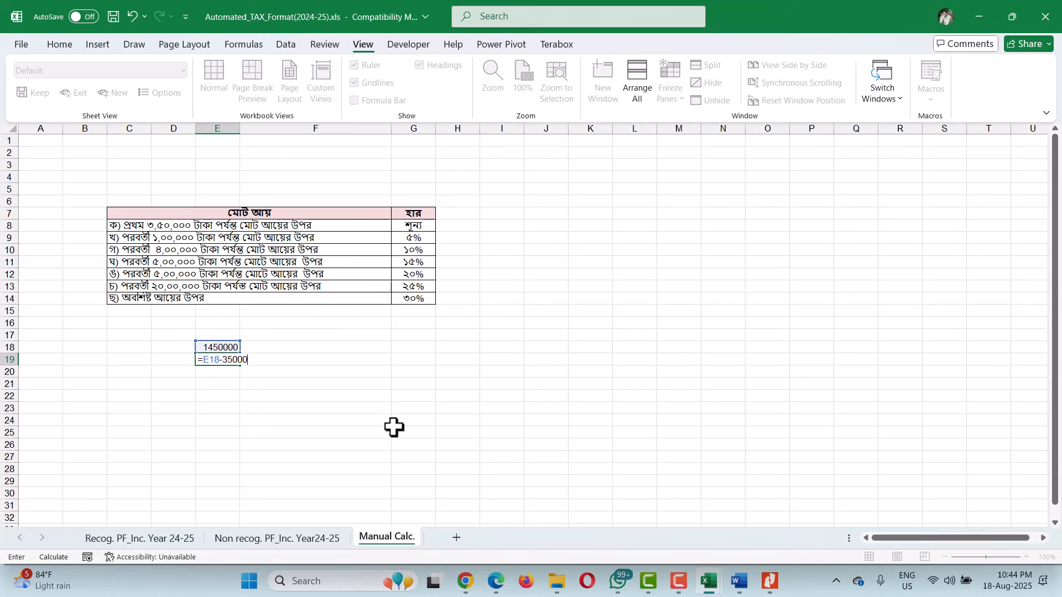
pyautogui.write('-350000')
pyautogui.press('Return')
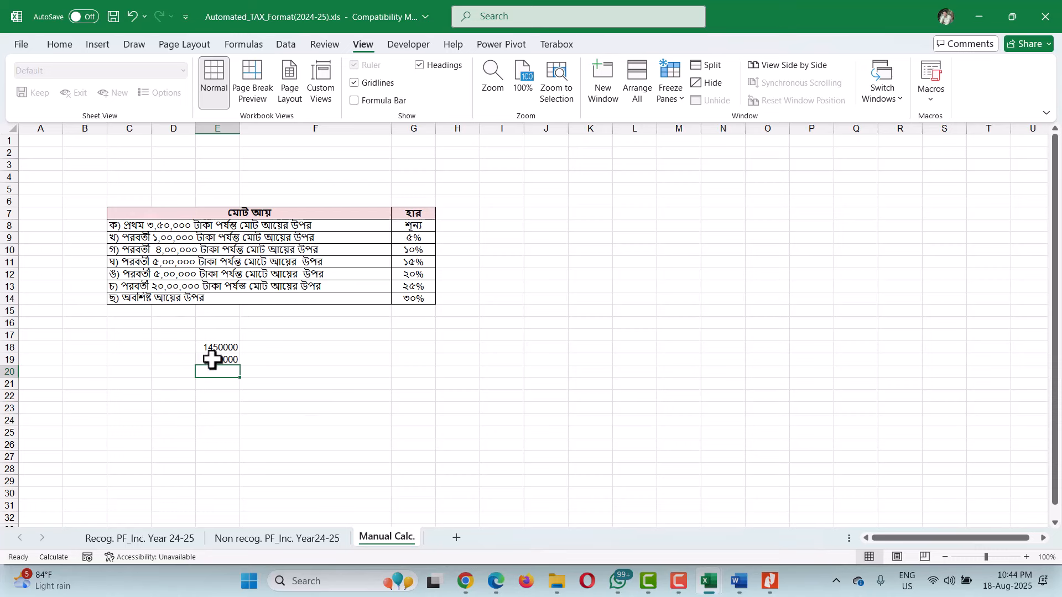
# Step: Enter the second slab's amount 100000 in E20 and its rate 5% in F20
pyautogui.write('100000')
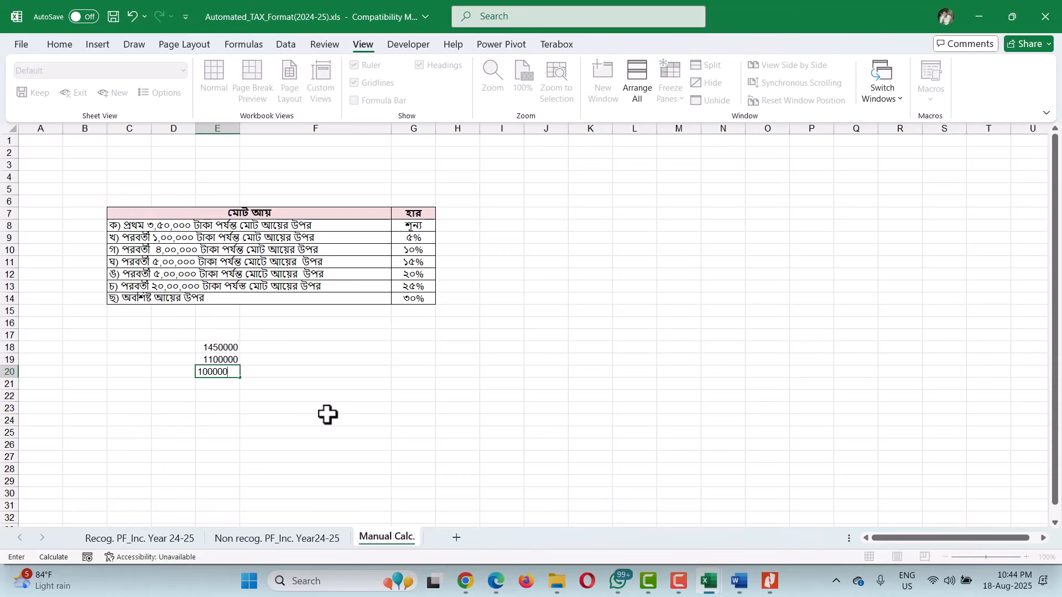
pyautogui.press('Return')
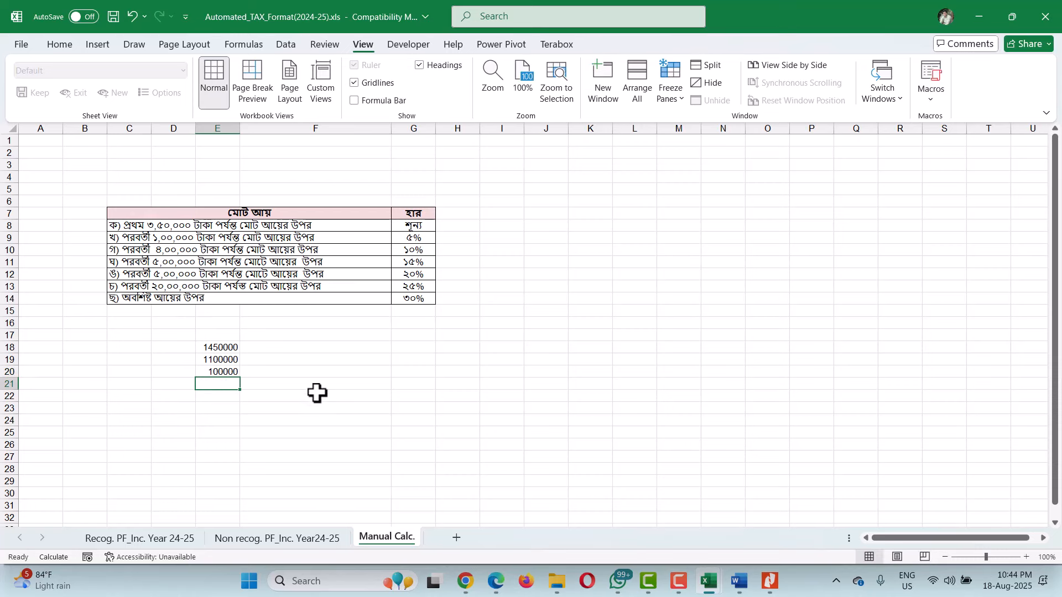
pyautogui.click(290, 373)
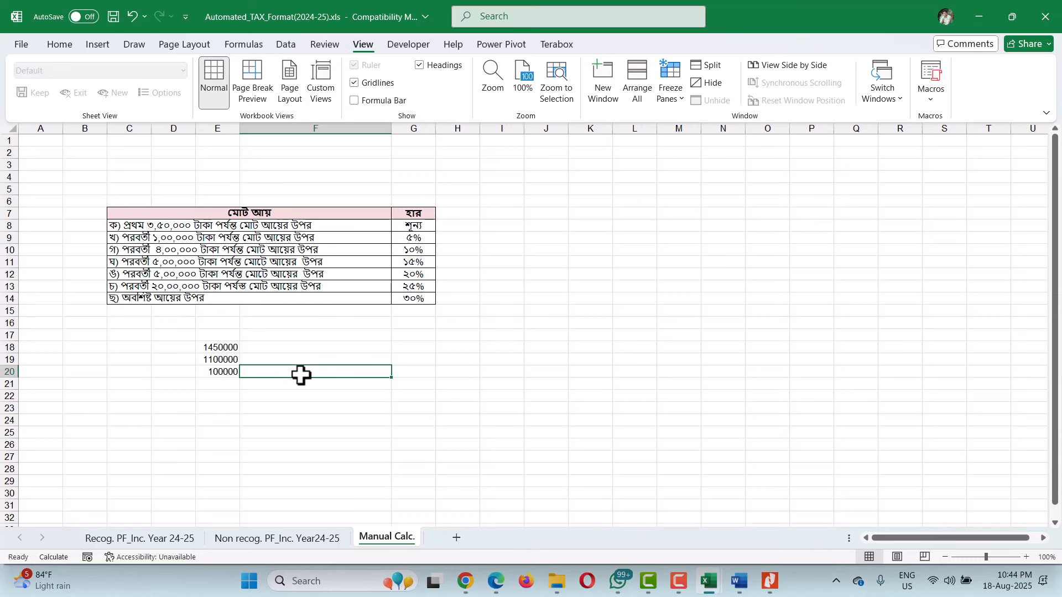
pyautogui.write('5%')
pyautogui.click(279, 433)
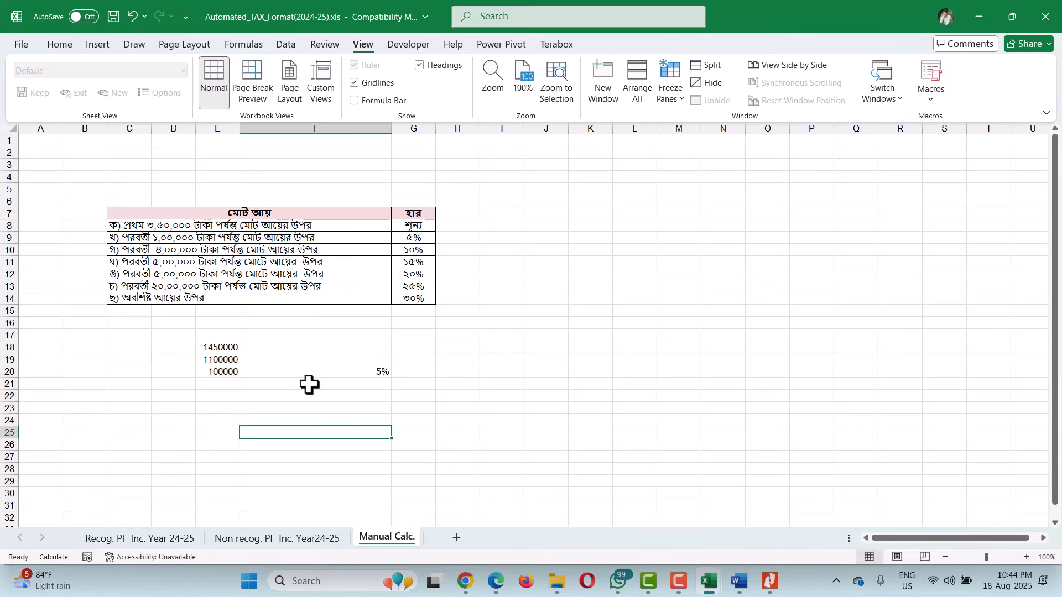
# Step: Narrow column F, widen column G, and calculate the second slab's tax in G20 with =E20*F20
pyautogui.click(414, 372)
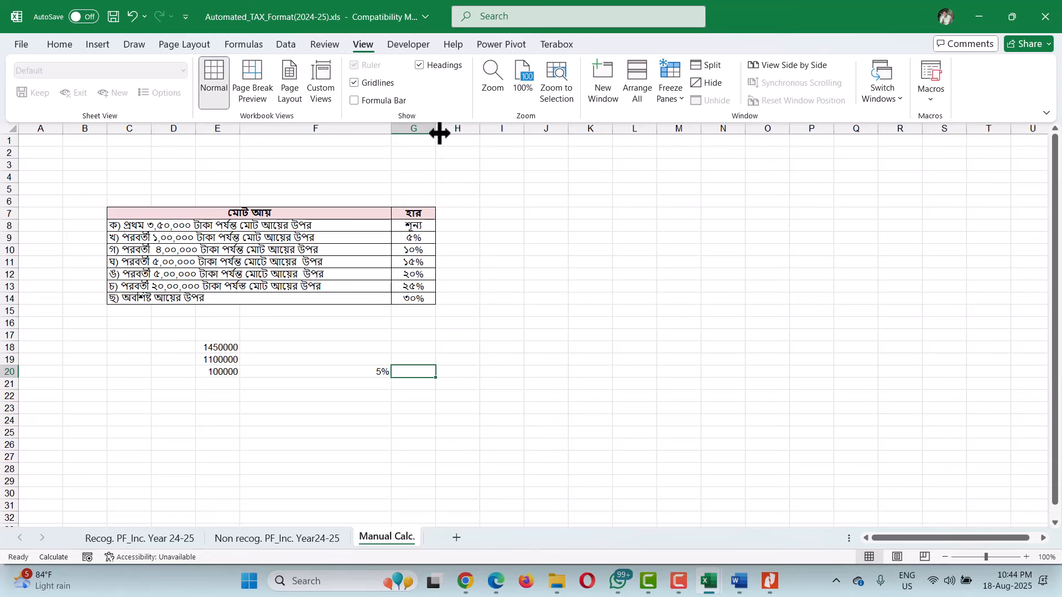
pyautogui.moveTo(439, 134); pyautogui.dragTo(326, 152)
pyautogui.write('=')
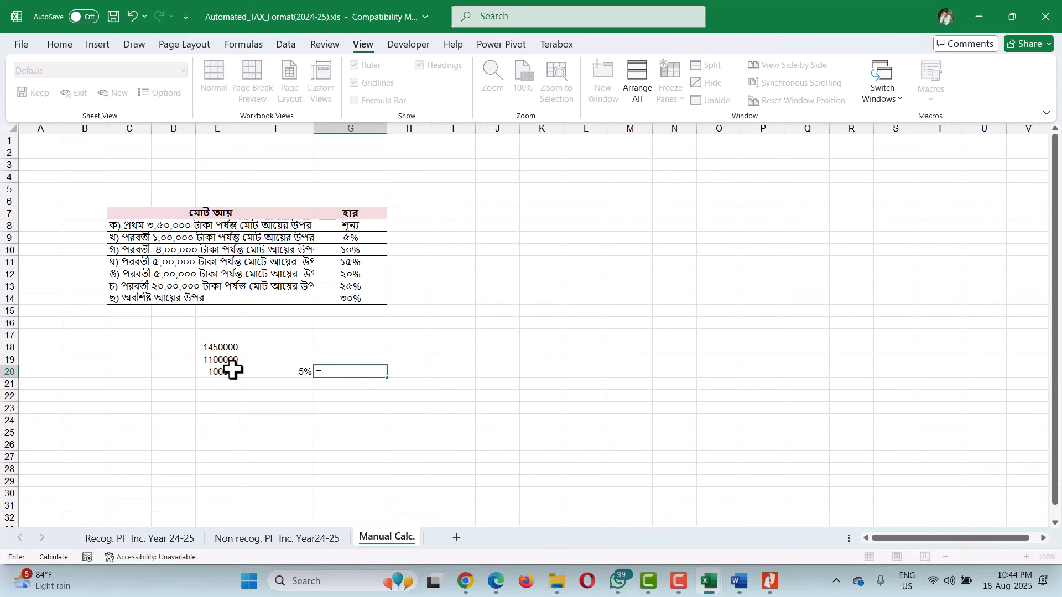
pyautogui.click(233, 370)
pyautogui.write('*')
pyautogui.click(303, 372)
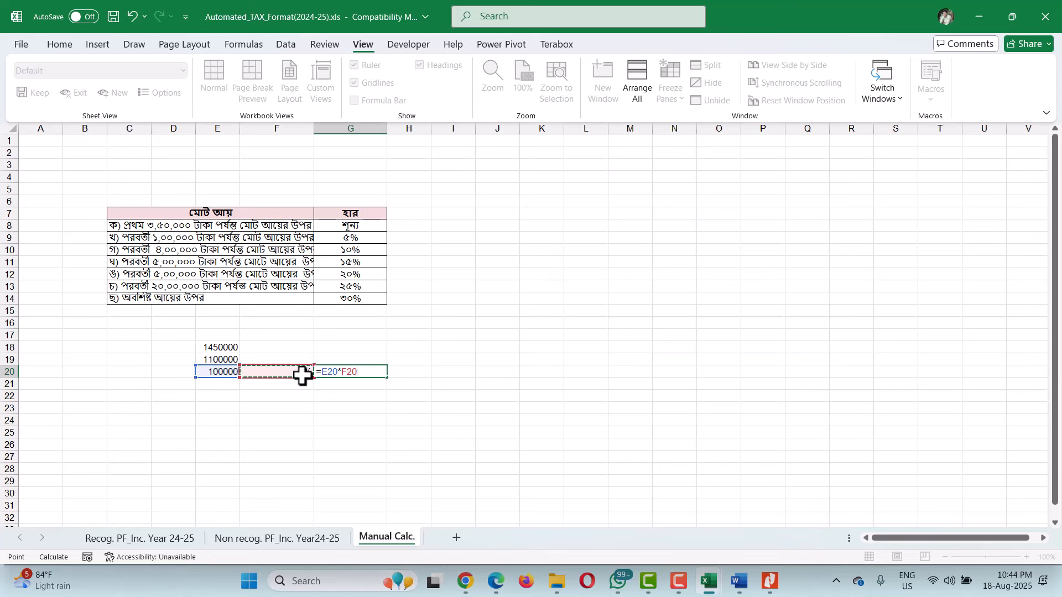
pyautogui.press('Return')
# Step: Calculate the income left after the second slab in E21 with =E19-E20
pyautogui.click(229, 387)
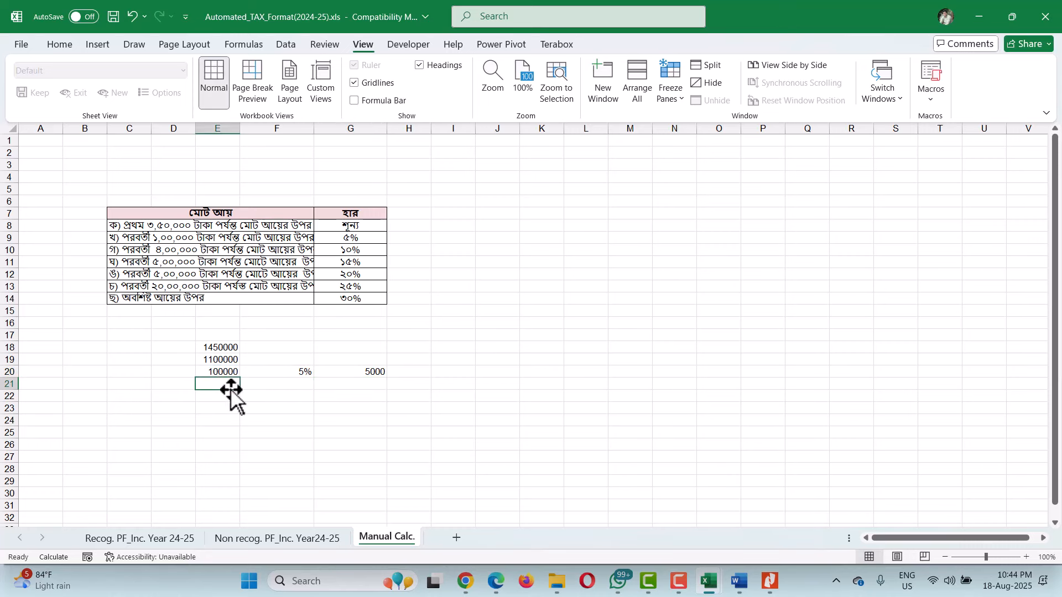
pyautogui.write('=')
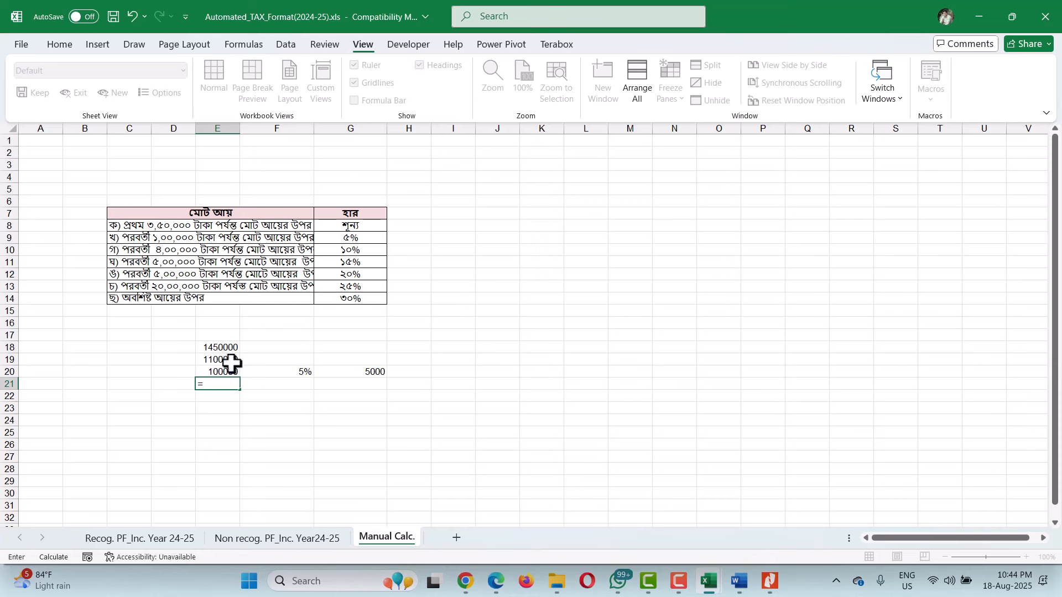
pyautogui.click(231, 360)
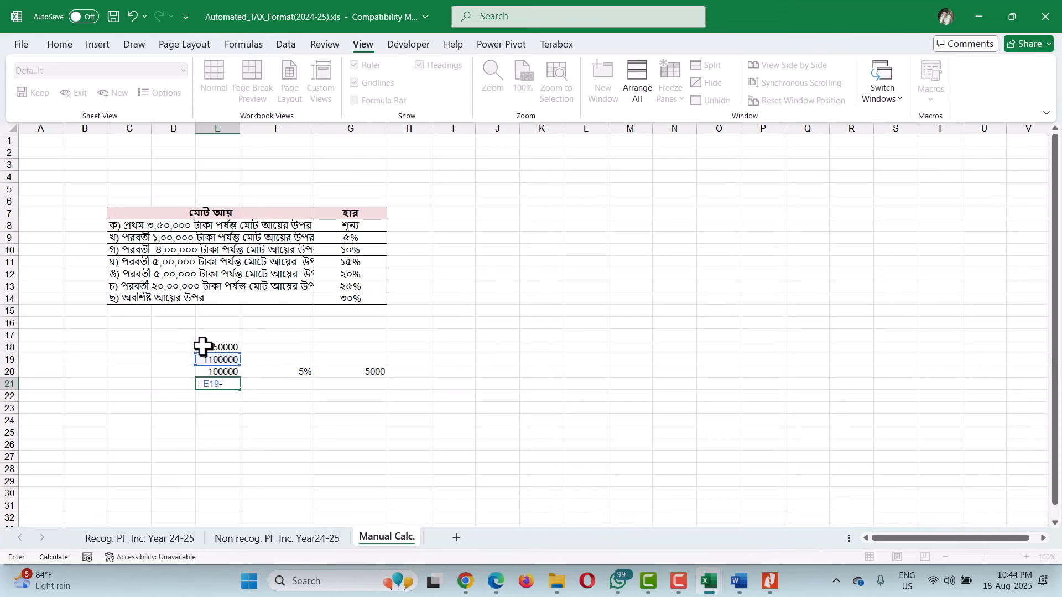
pyautogui.click(224, 372)
pyautogui.press('Return')
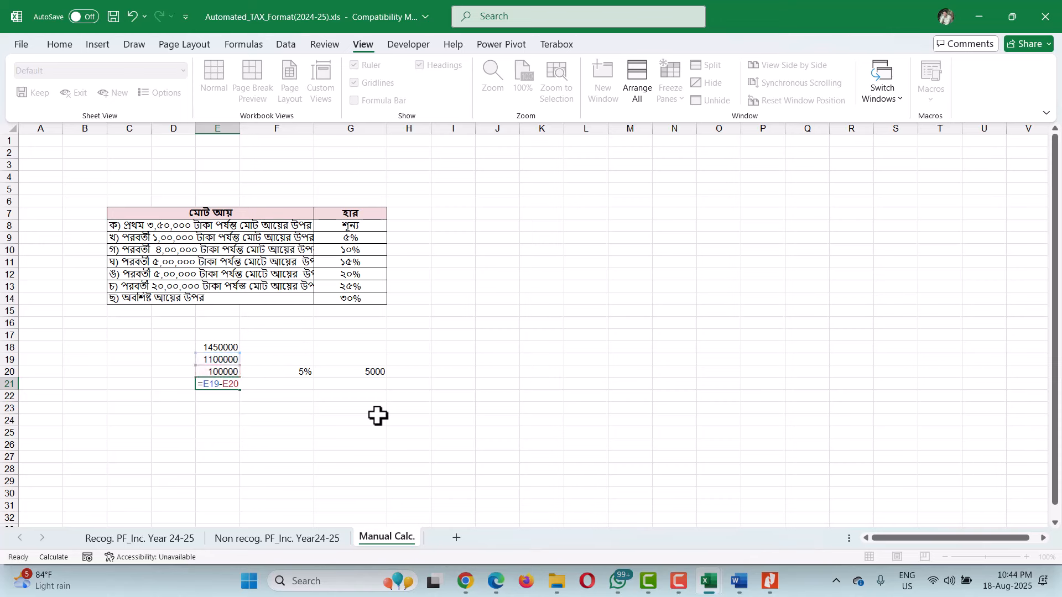
# Step: Calculate the income left after the 400000 third slab in C21 with =E21-400000
pyautogui.click(160, 226)
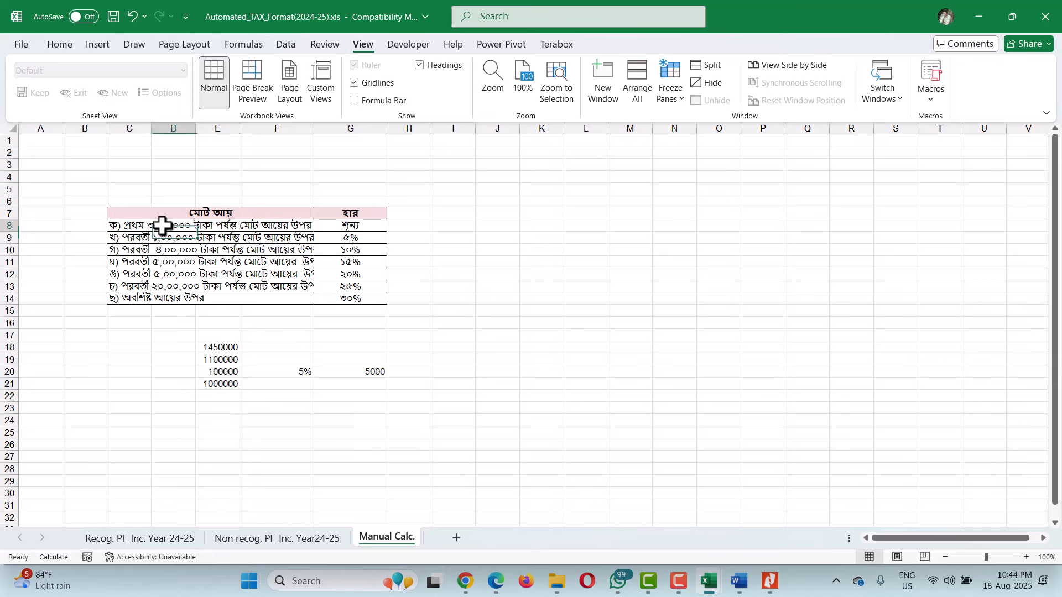
pyautogui.click(166, 249)
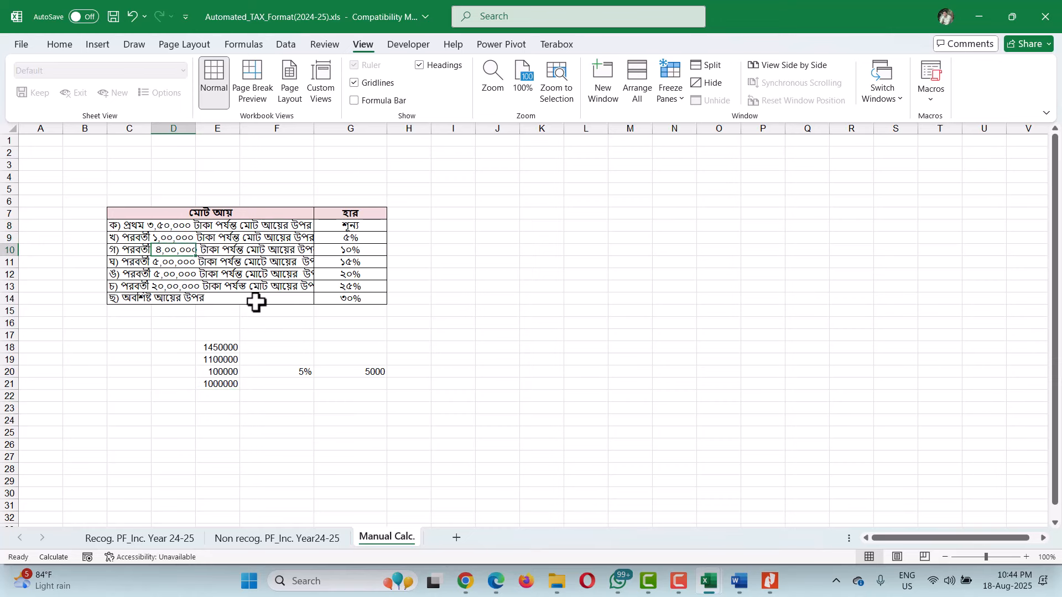
pyautogui.click(225, 386)
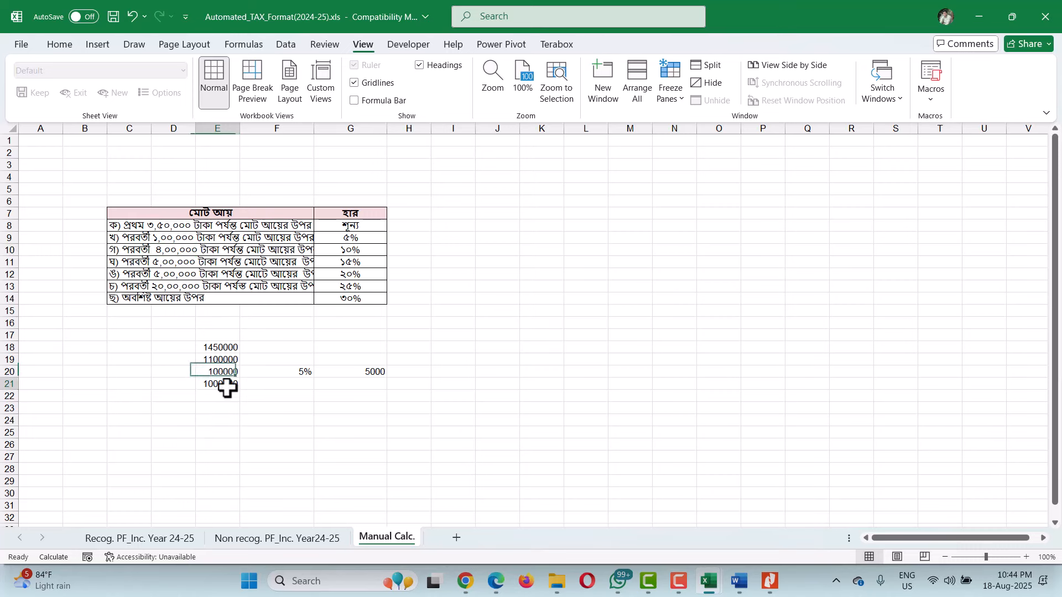
pyautogui.doubleClick(130, 383)
pyautogui.write('=')
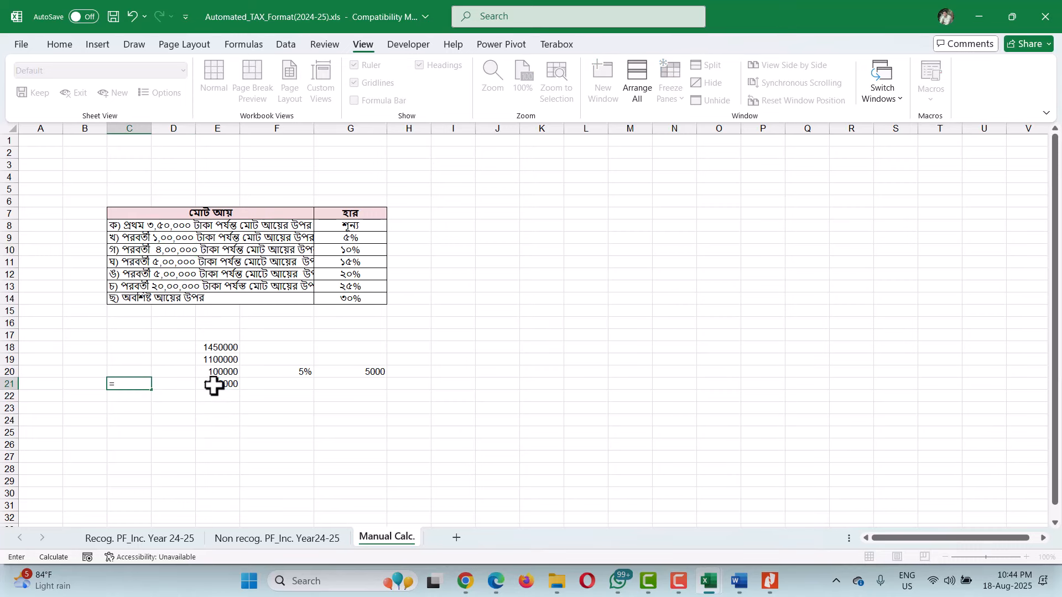
pyautogui.click(214, 386)
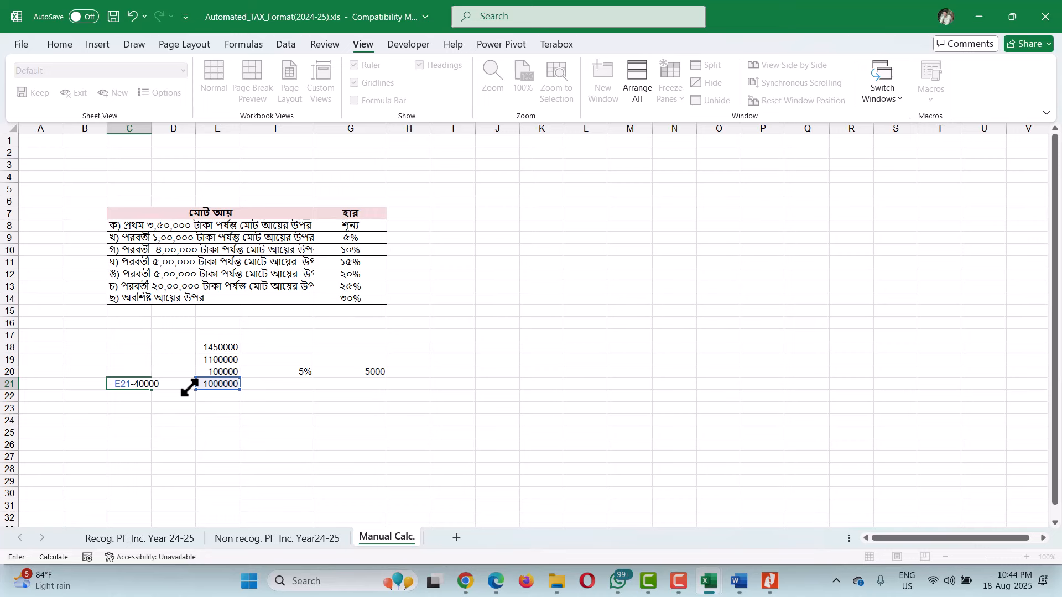
pyautogui.write('40000')
pyautogui.press('Return')
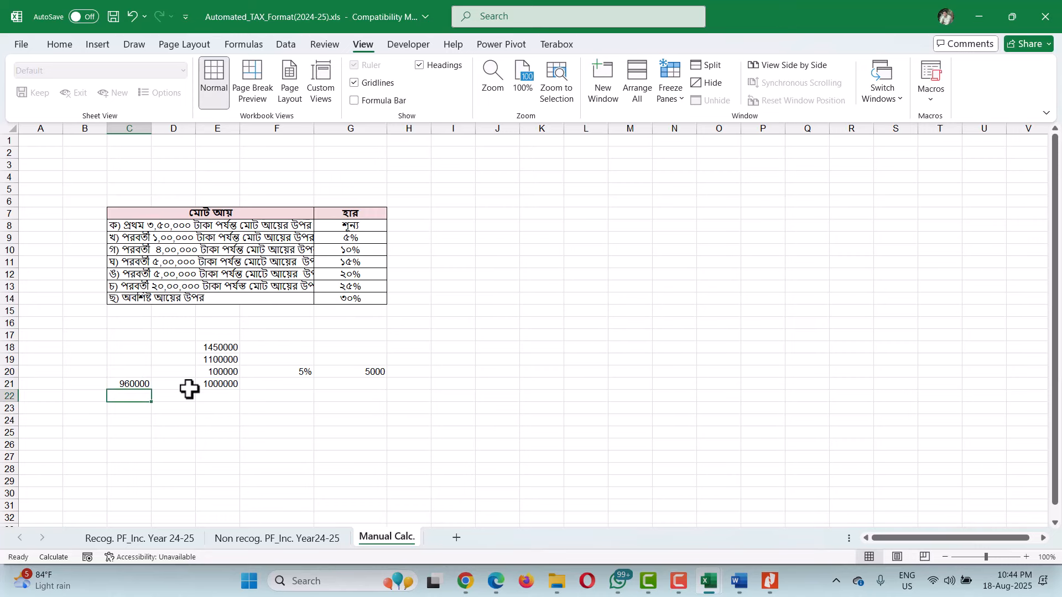
pyautogui.doubleClick(147, 384)
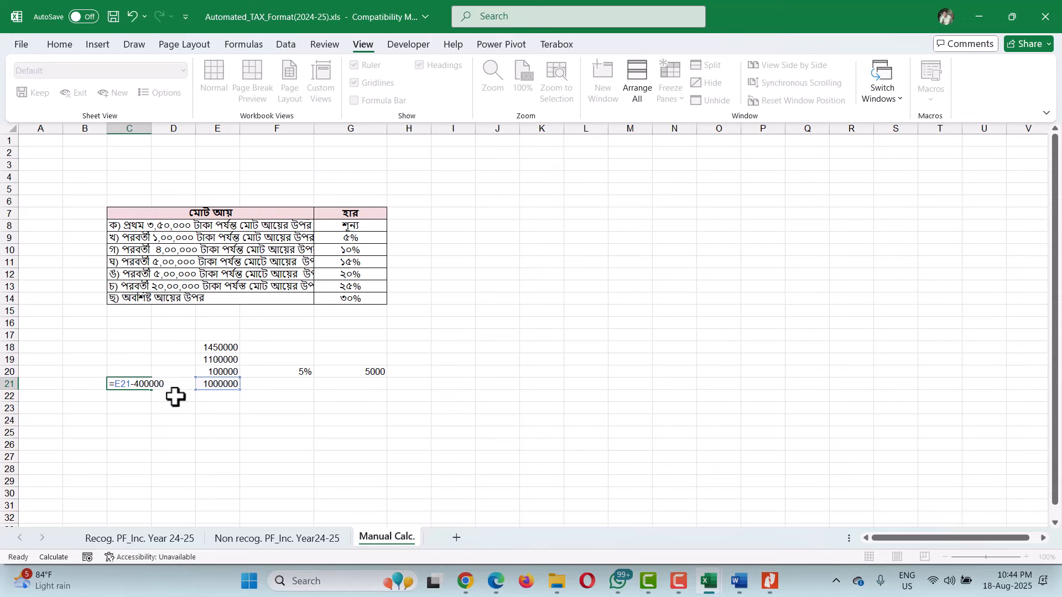
pyautogui.press('Return')
# Step: Replace the formula in C21 with its calculated value by pasting it over itself as values
pyautogui.click(147, 383)
pyautogui.hotkey('ctrl', 'c')
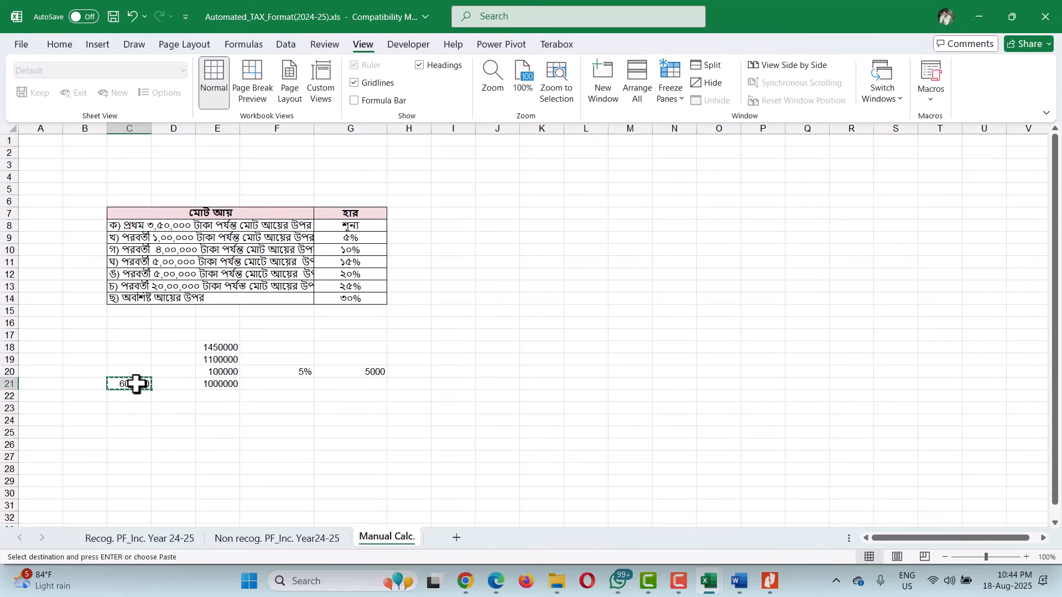
pyautogui.rightClick(139, 384)
pyautogui.click(194, 257)
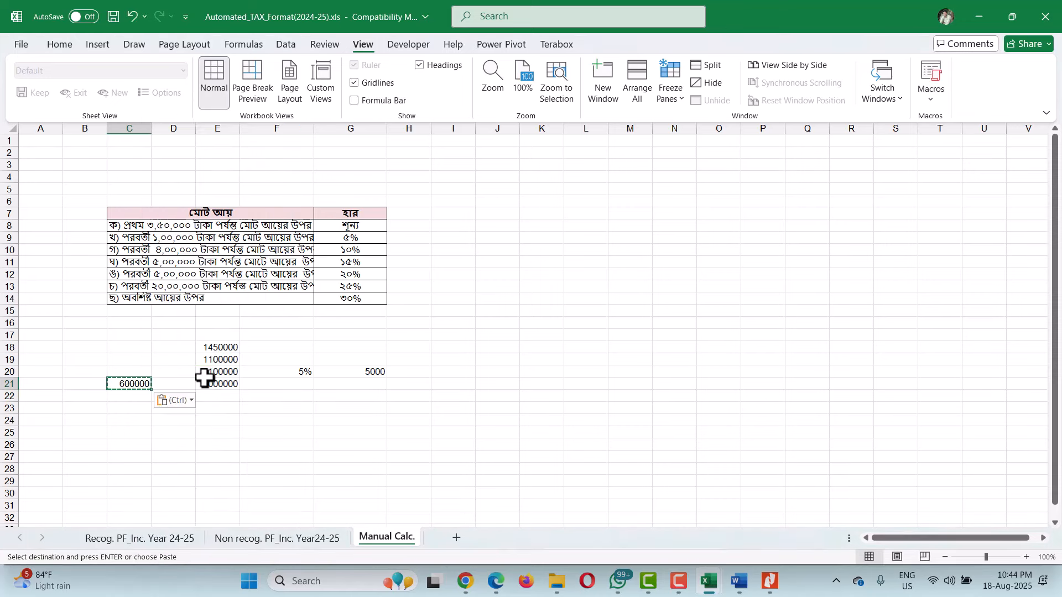
# Step: Overwrite E21 with the third slab's amount, 400000
pyautogui.click(221, 381)
pyautogui.write('4')
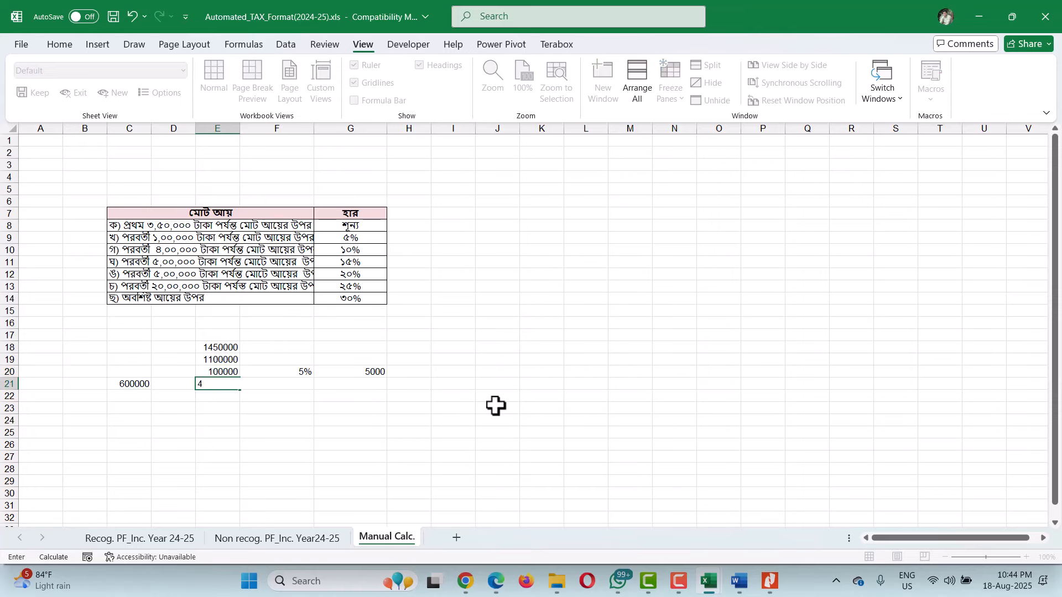
pyautogui.write('00000')
pyautogui.press('Return')
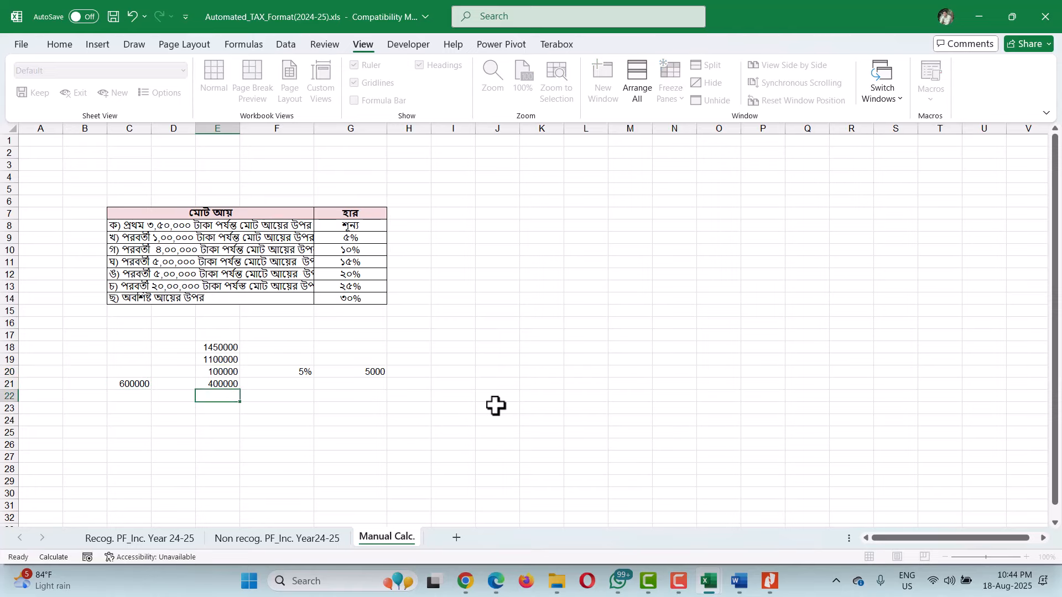
# Step: Enter the third slab's rate 10% in F21 and copy the tax formula from G20 down to G24
pyautogui.click(282, 381)
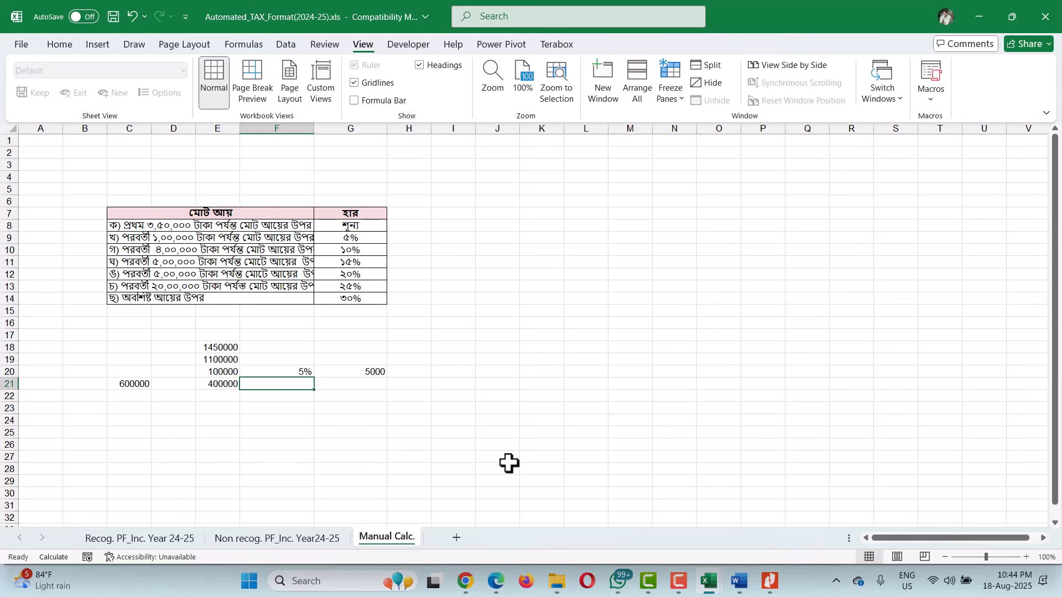
pyautogui.write('10%')
pyautogui.press('Return')
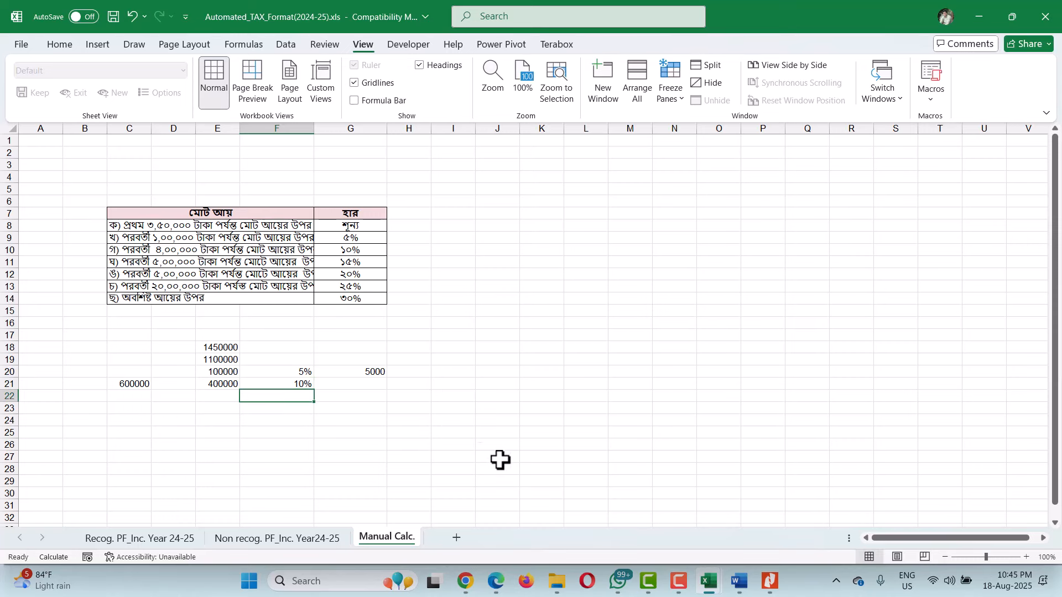
pyautogui.click(369, 372)
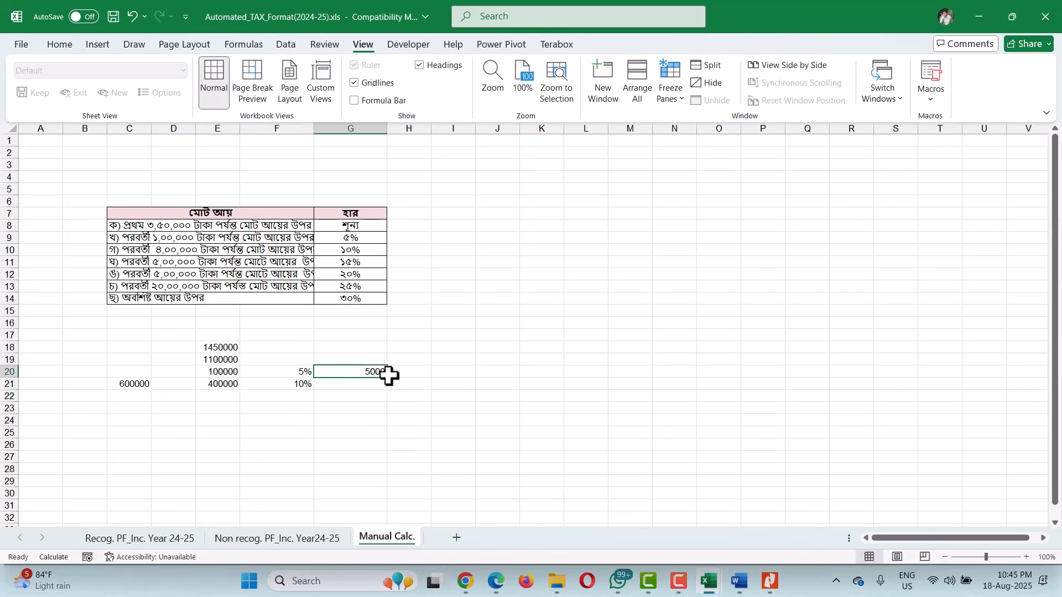
pyautogui.moveTo(387, 377); pyautogui.dragTo(384, 424)
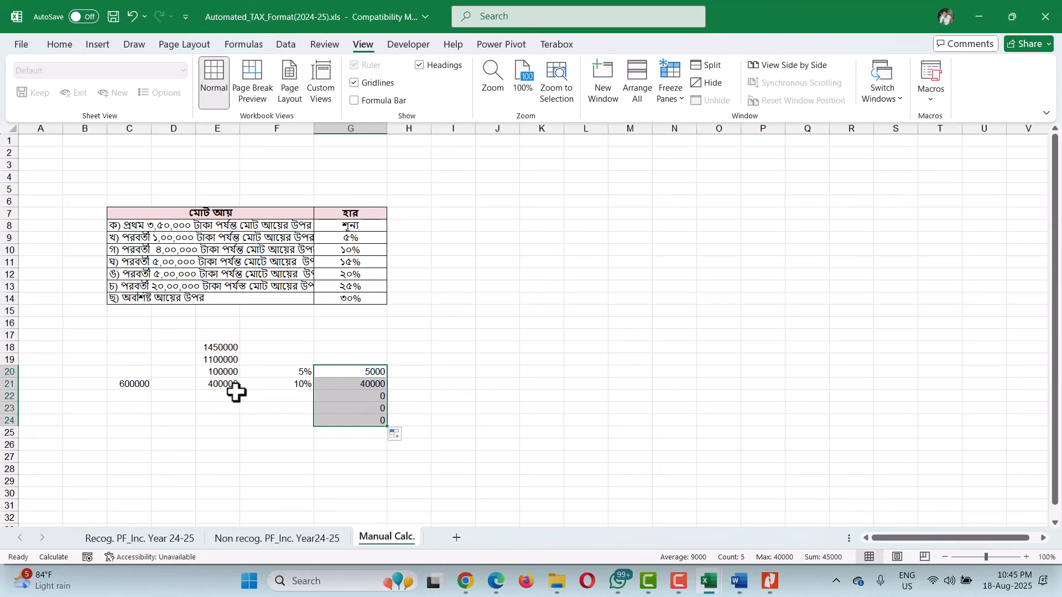
# Step: Enter the fourth slab's amount 500000 in E22 and its rate 15% in F22
pyautogui.click(128, 385)
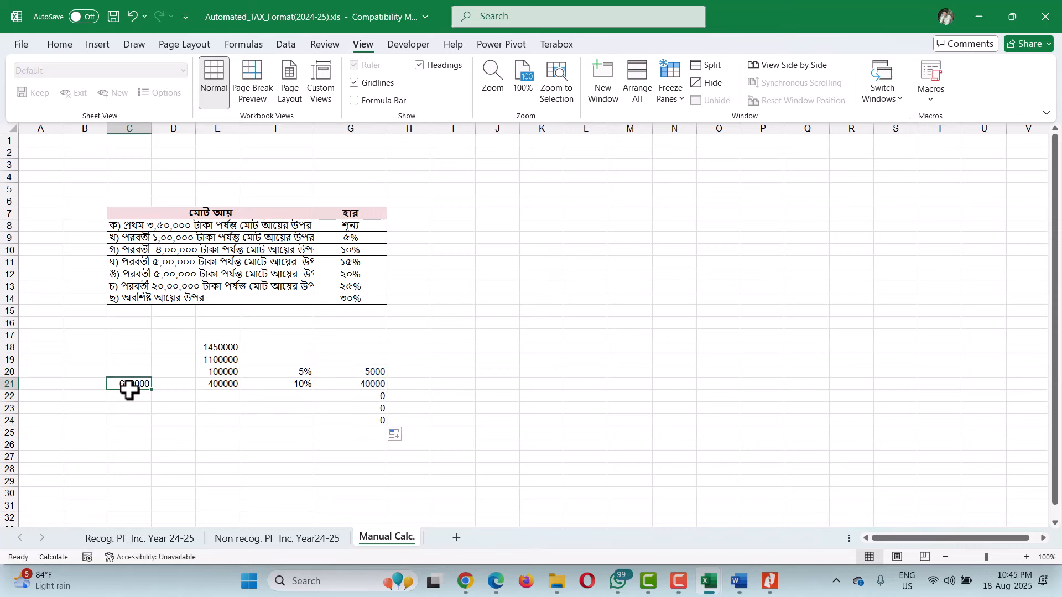
pyautogui.click(166, 263)
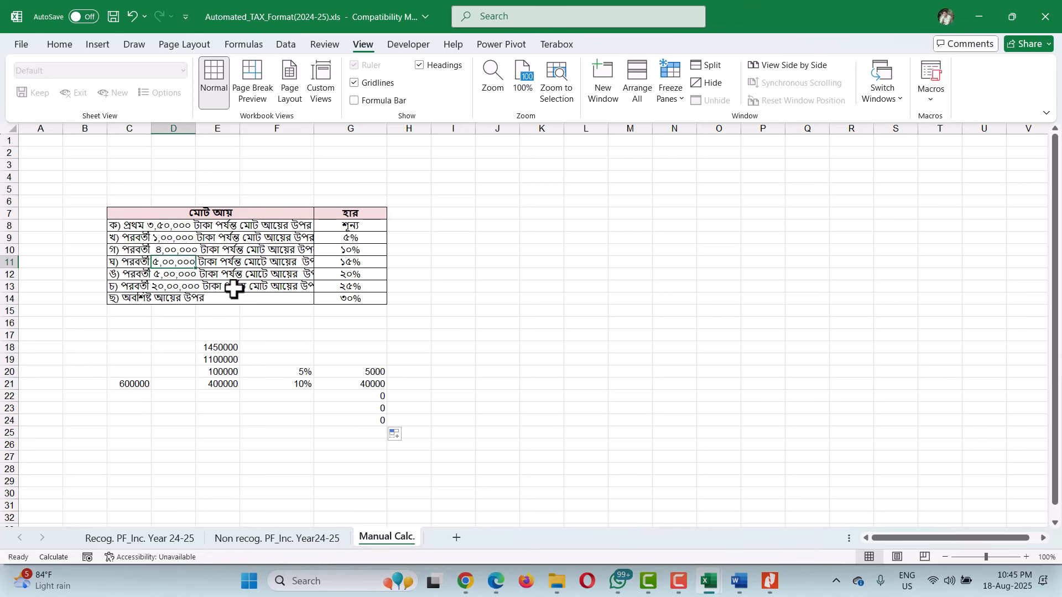
pyautogui.click(217, 398)
pyautogui.write('50')
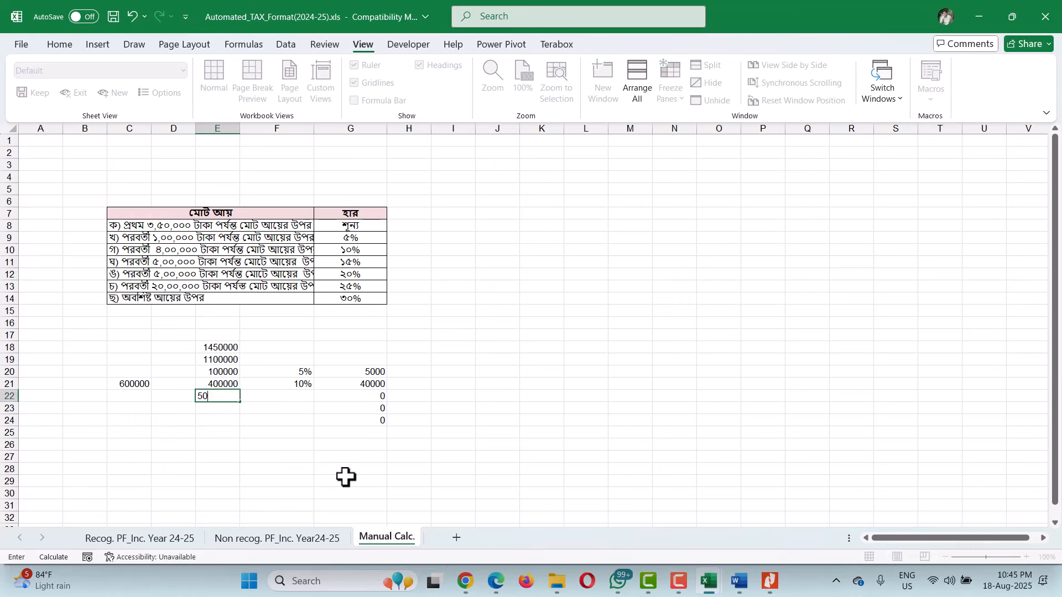
pyautogui.write('0000')
pyautogui.click(322, 418)
pyautogui.click(310, 397)
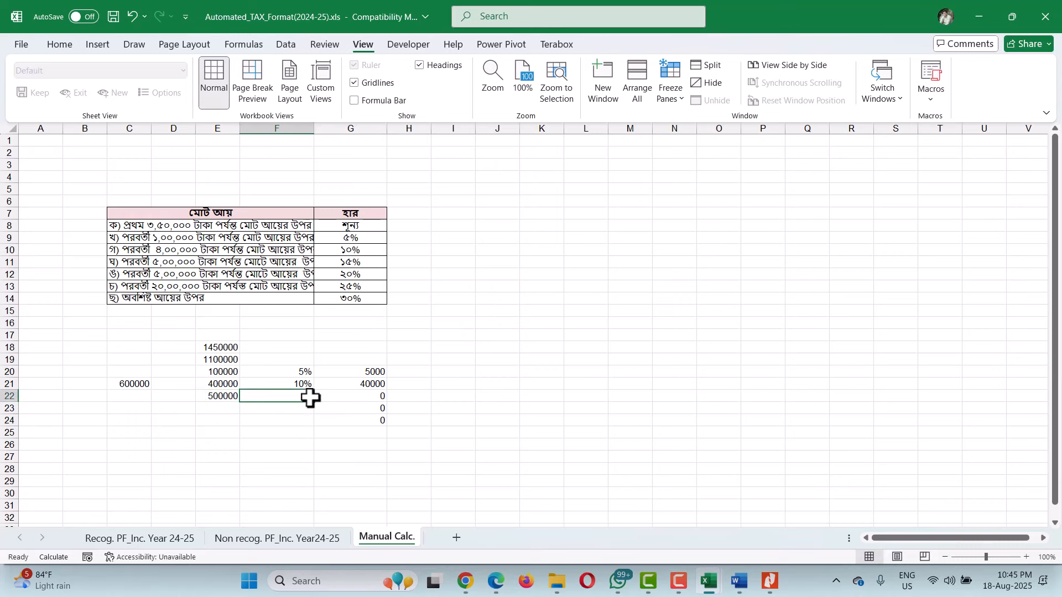
pyautogui.write('15')
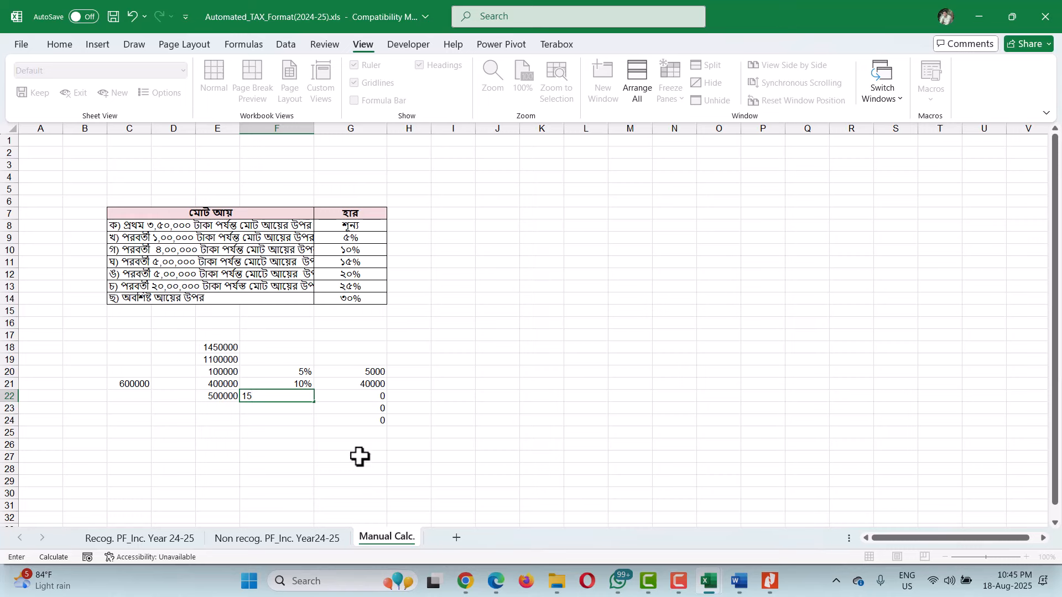
pyautogui.press('Return')
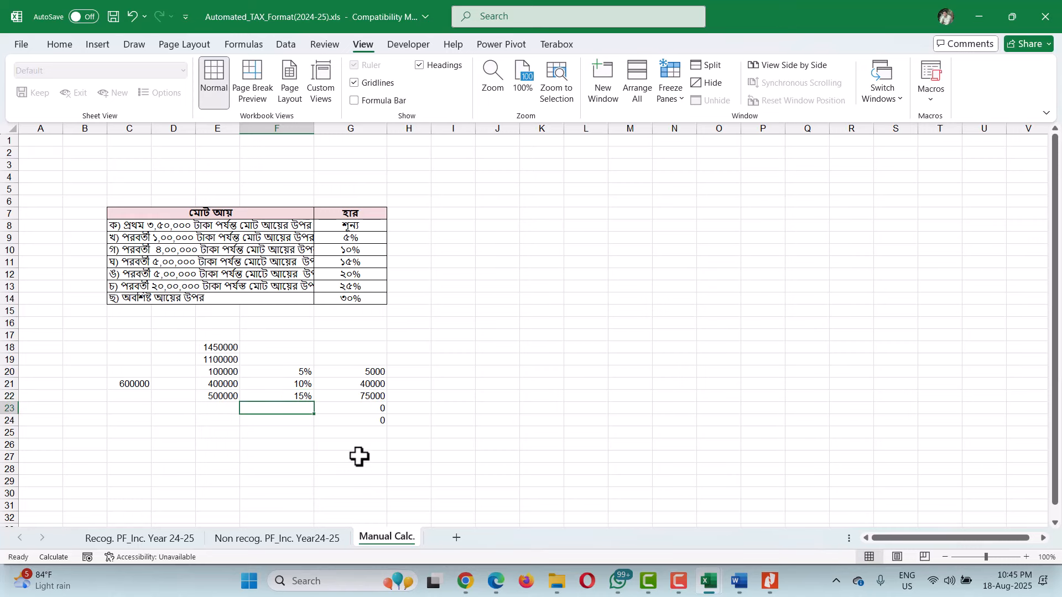
# Step: Enter the remaining income 100000 in E23 and the fifth slab's rate 20% in F23
pyautogui.click(203, 411)
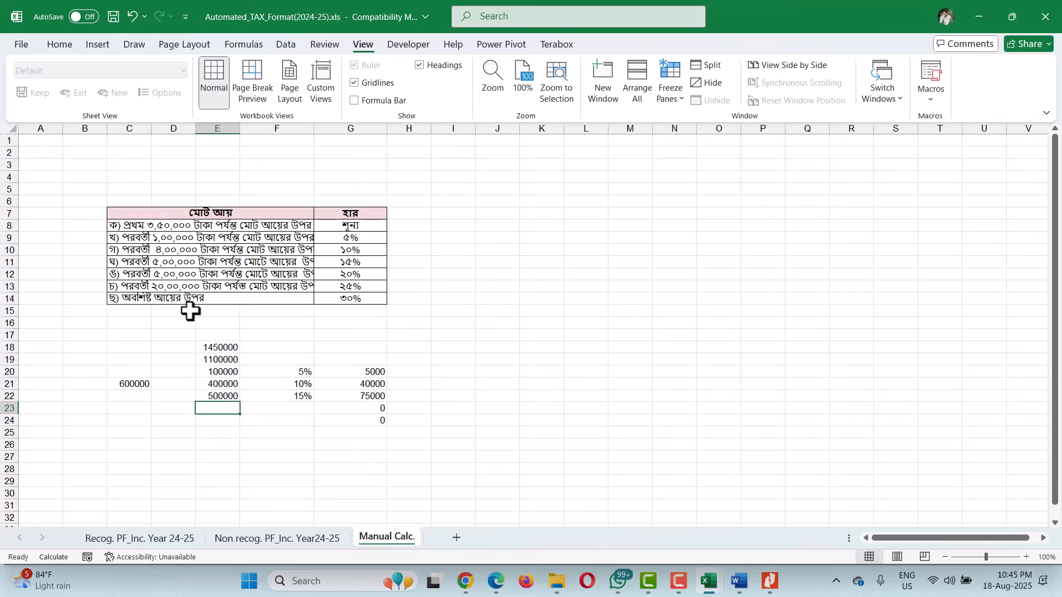
pyautogui.click(166, 277)
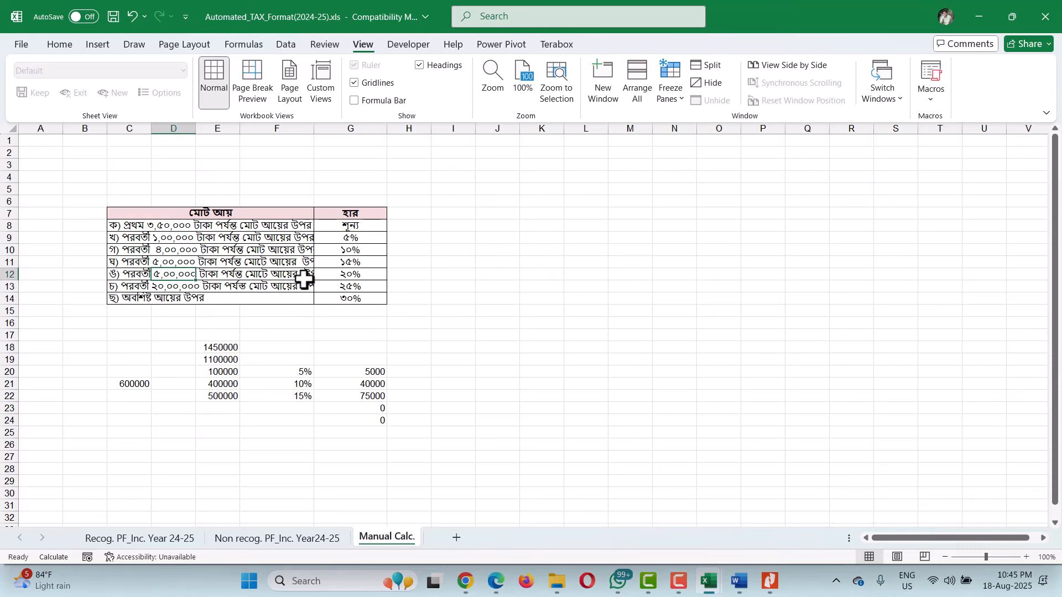
pyautogui.click(225, 406)
pyautogui.write('2')
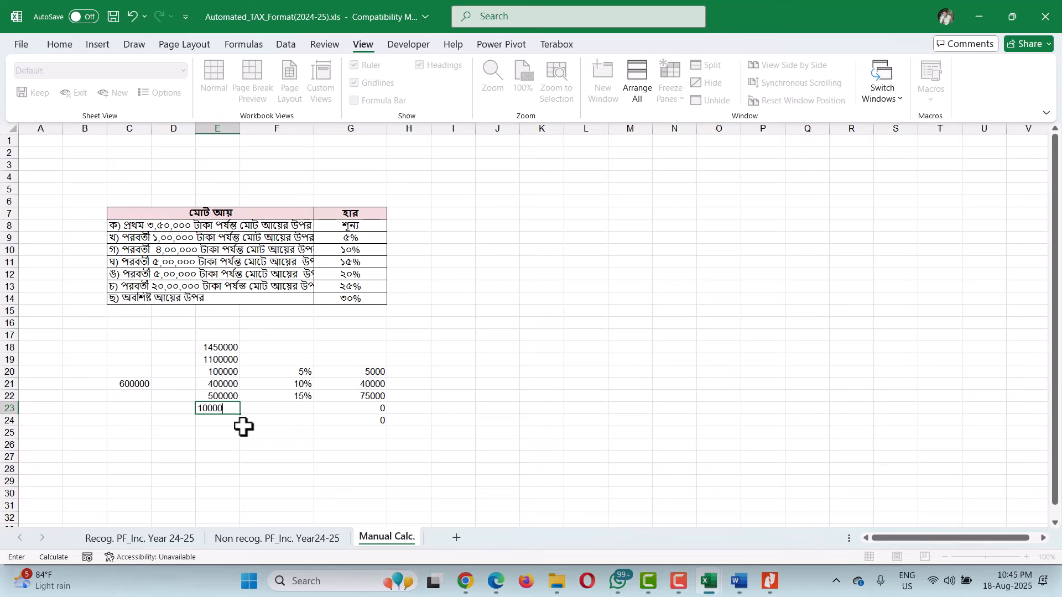
pyautogui.write('0')
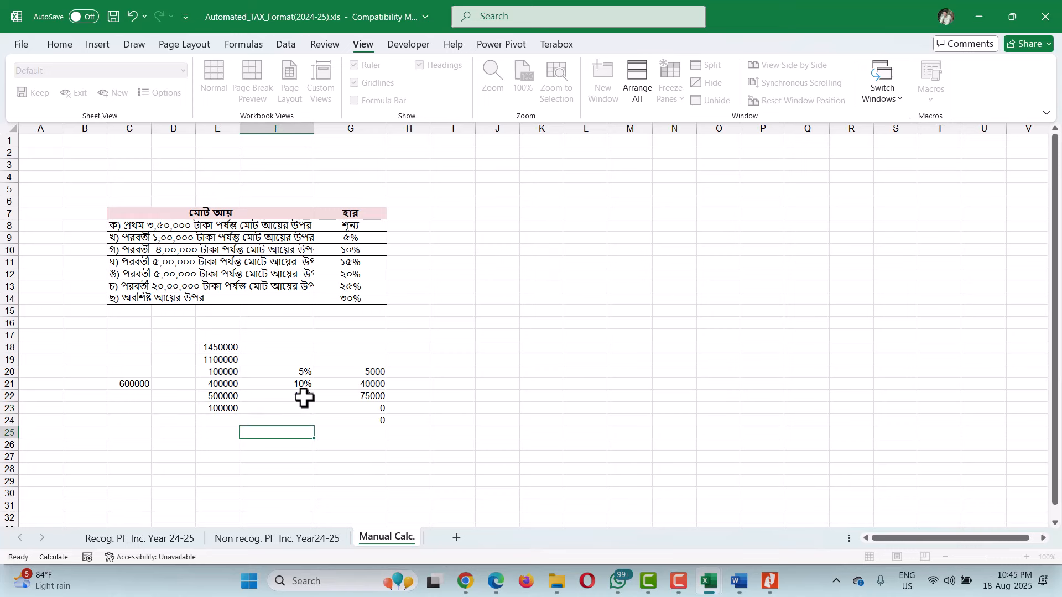
pyautogui.click(304, 409)
pyautogui.write('20')
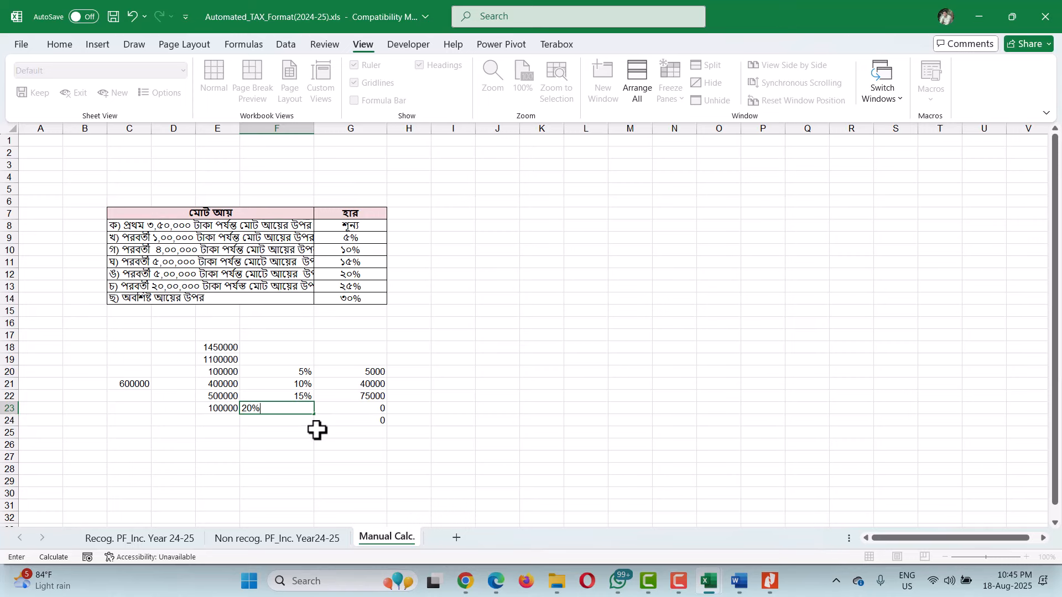
pyautogui.click(326, 442)
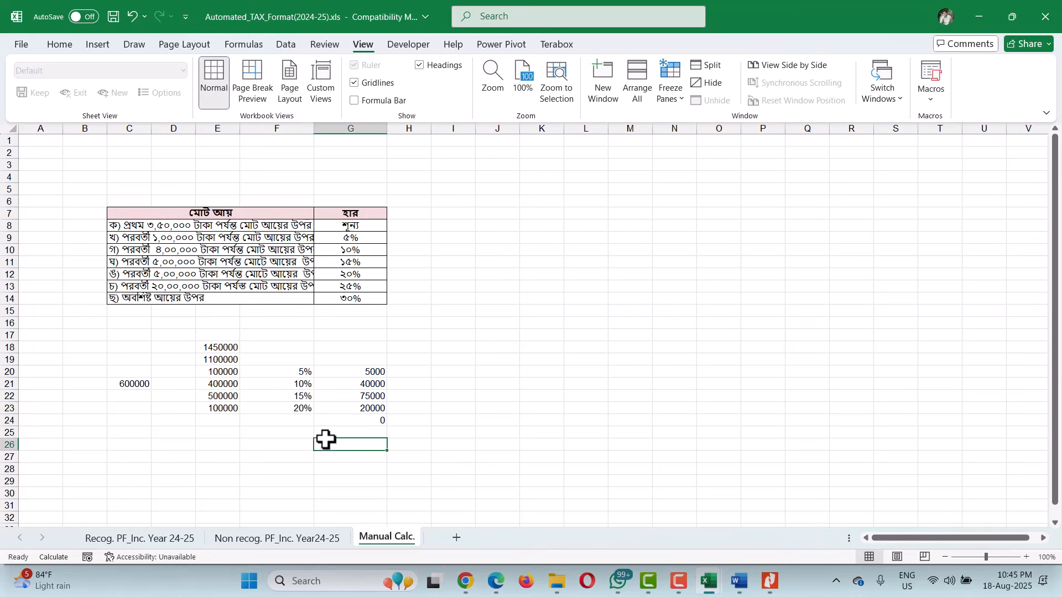
# Step: Clear the unused formula in G24 and total the slab taxes in G26 with AutoSum
pyautogui.click(375, 419)
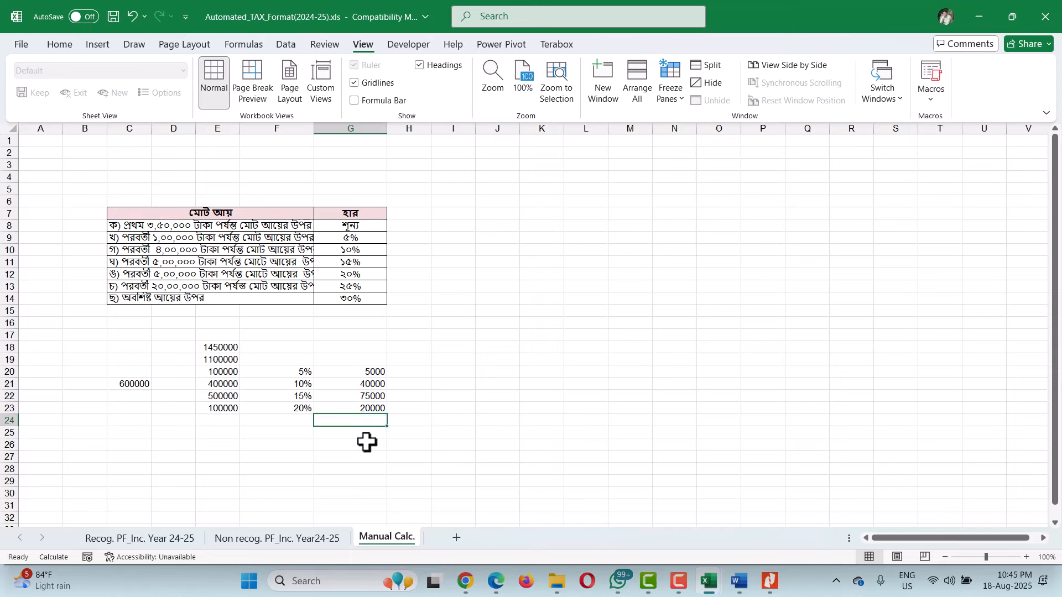
pyautogui.moveTo(367, 441); pyautogui.dragTo(367, 367)
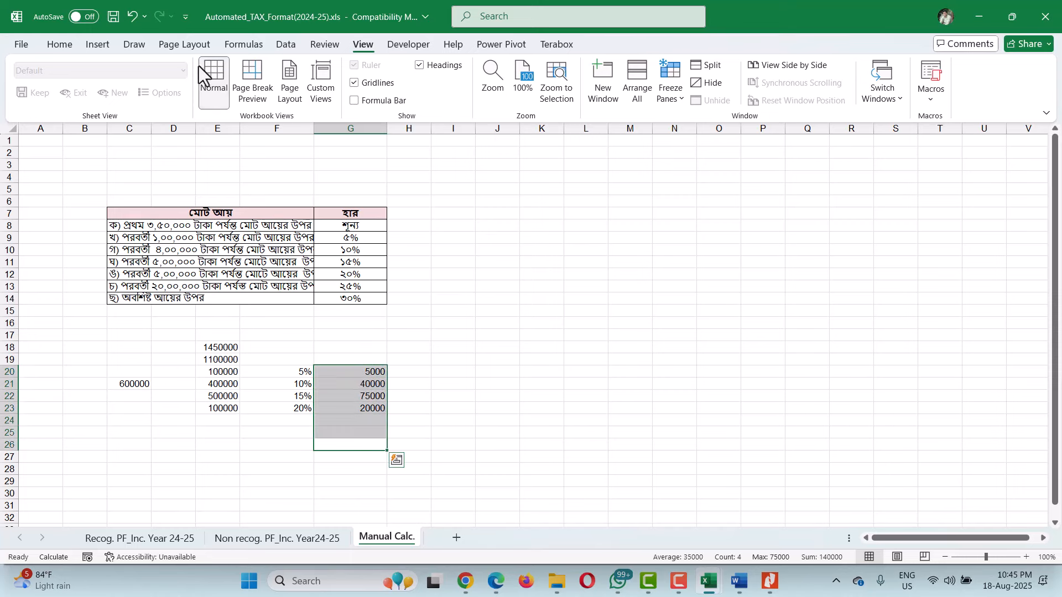
pyautogui.click(59, 44)
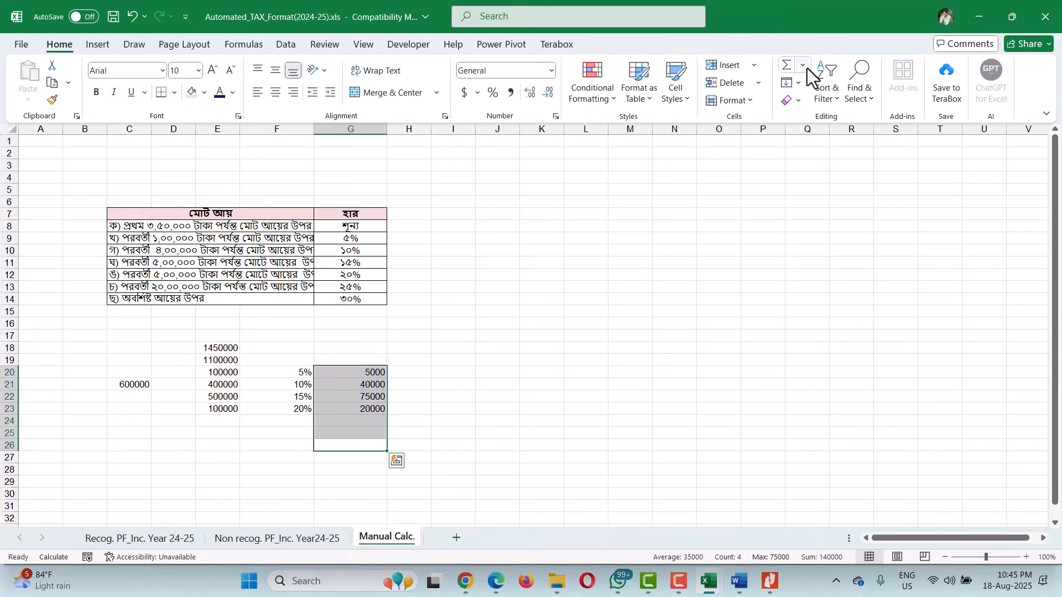
pyautogui.click(784, 67)
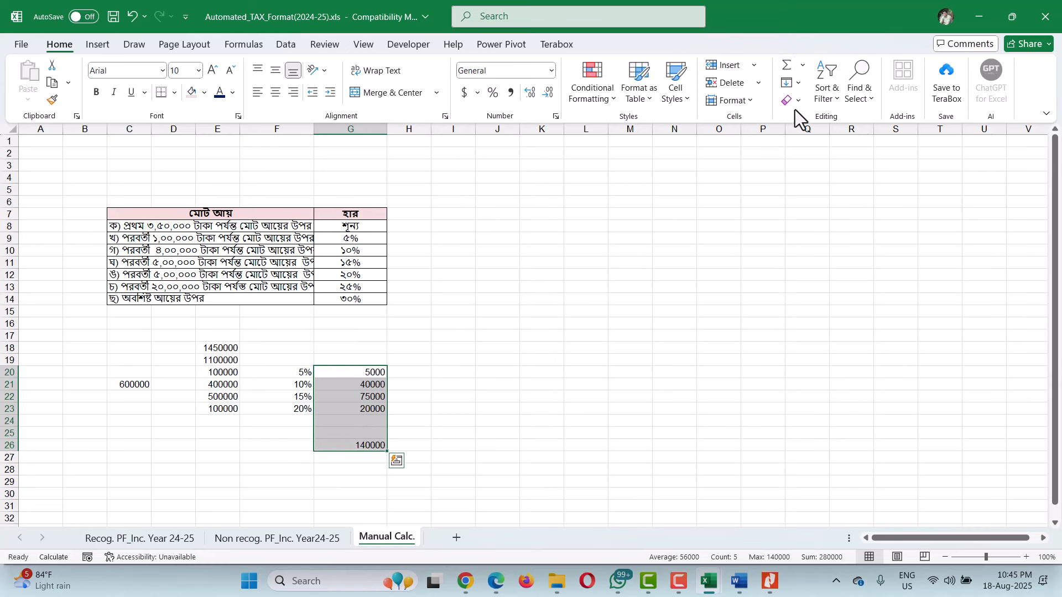
pyautogui.click(369, 442)
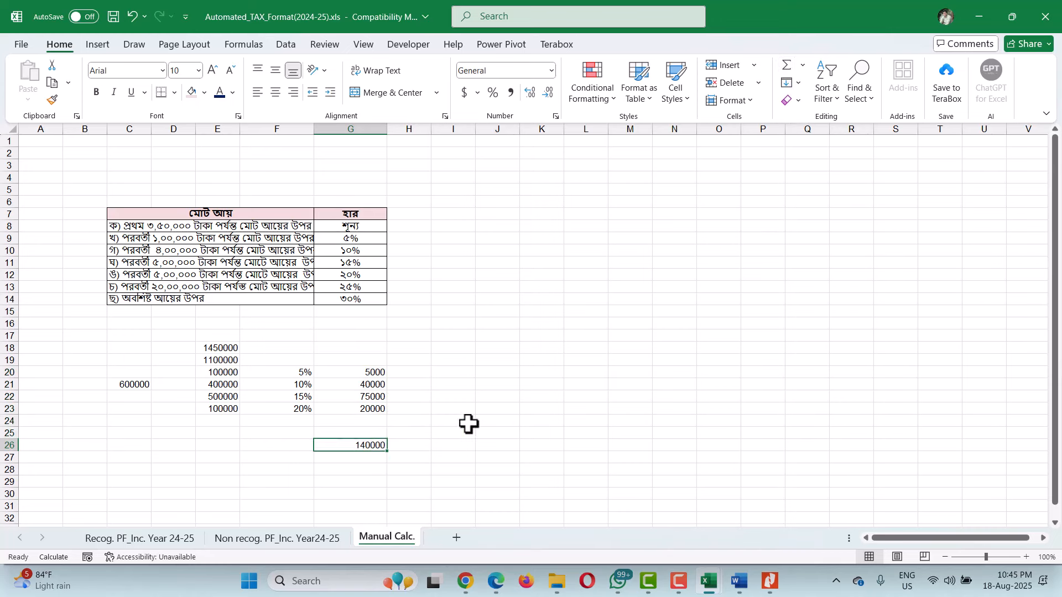
# Step: Return to the Recog. PF_Inc. Year 24-25 sheet and select the Job Status value cell
pyautogui.click(183, 540)
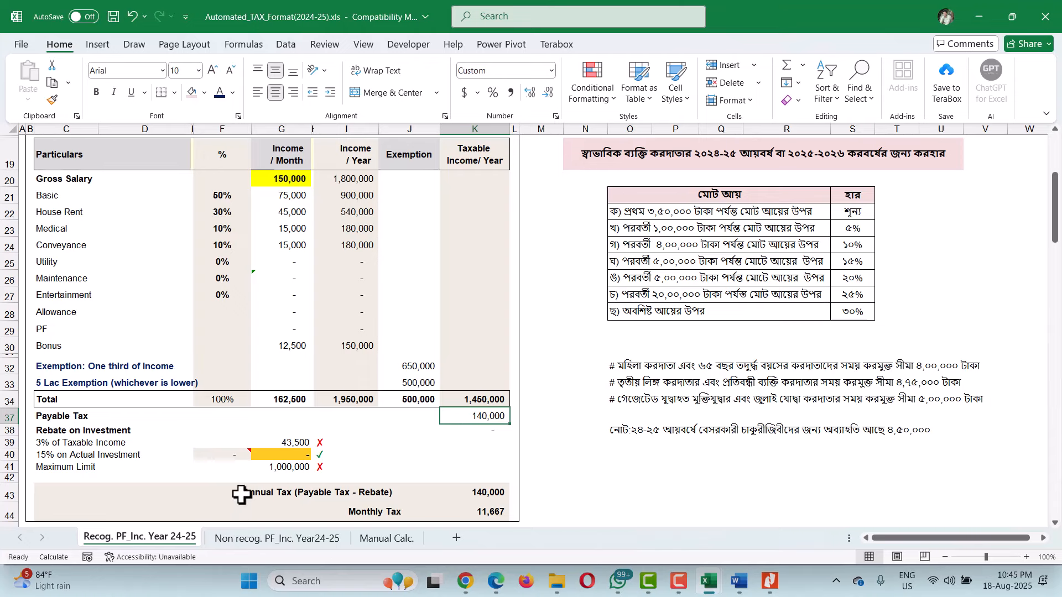
pyautogui.scroll(1, 256, 369)
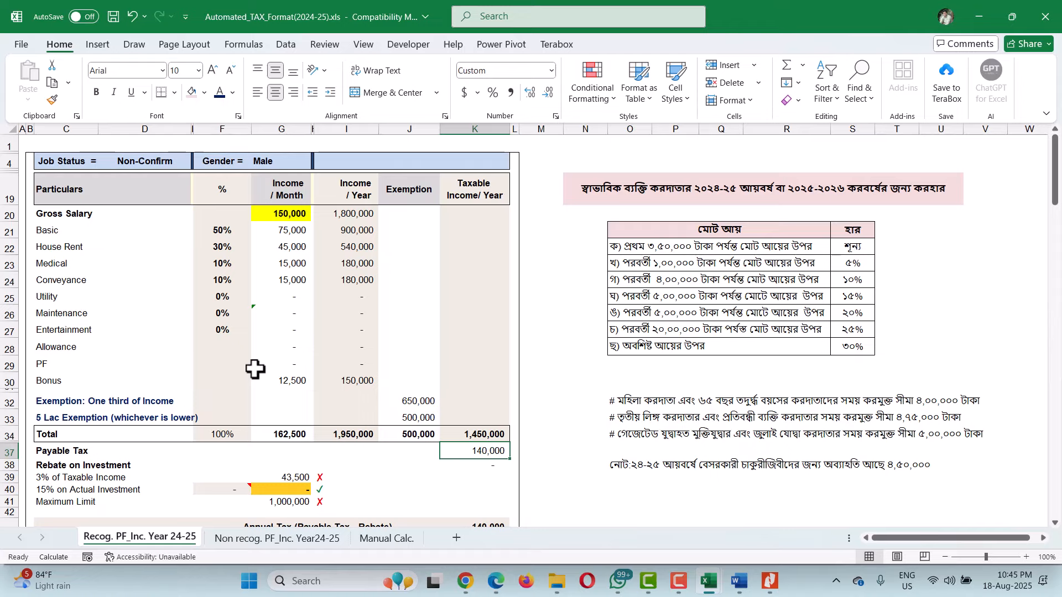
pyautogui.click(156, 161)
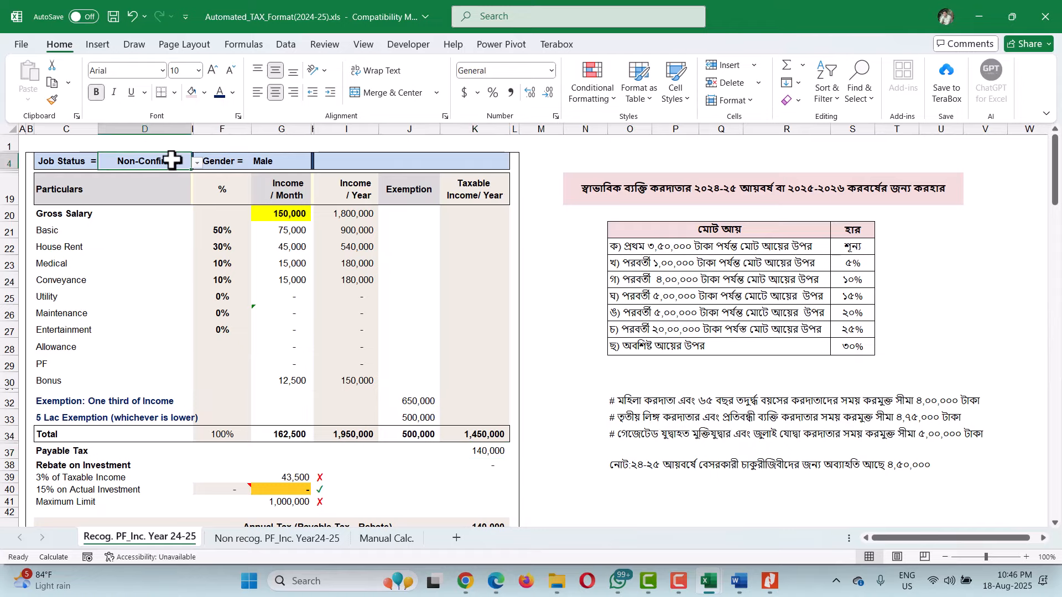
# Step: Set the job status to Confirm on the recognized PF tax sheet
pyautogui.scroll(-1, 285, 420)
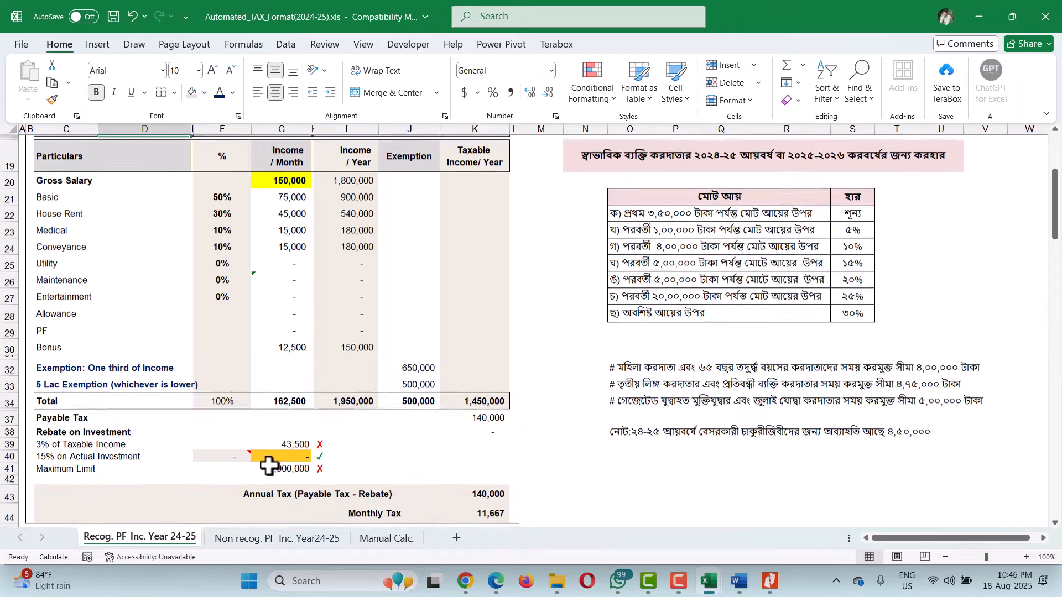
pyautogui.scroll(-1, 288, 454)
pyautogui.click(290, 455)
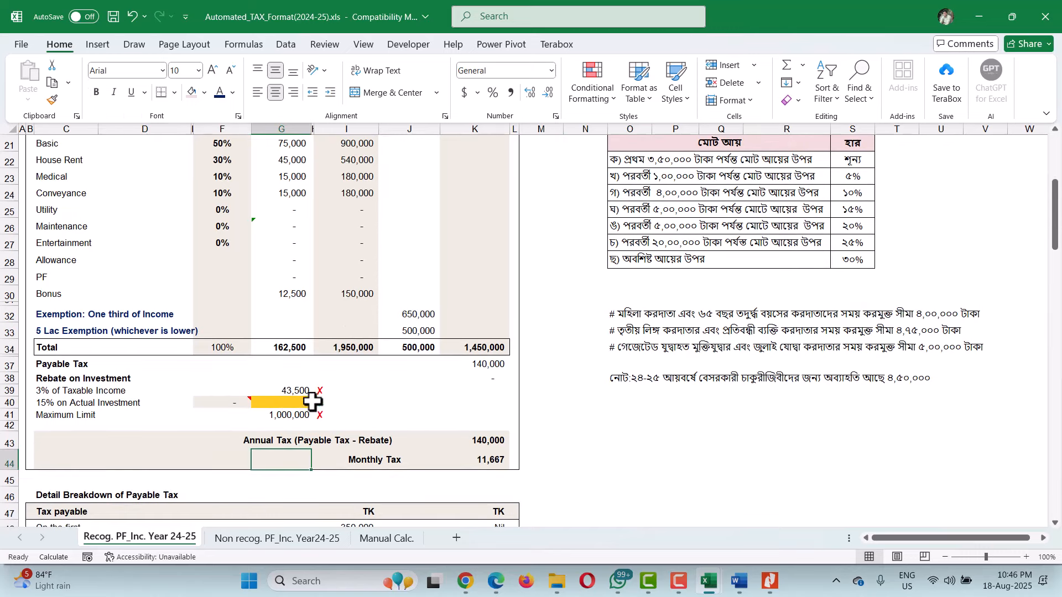
pyautogui.click(284, 403)
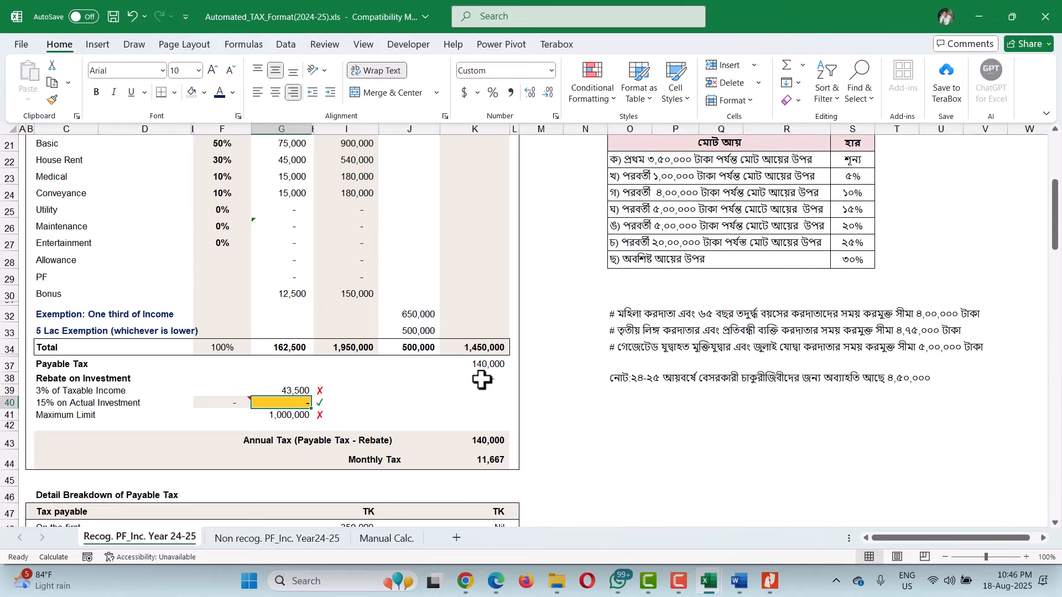
pyautogui.scroll(5, 327, 275)
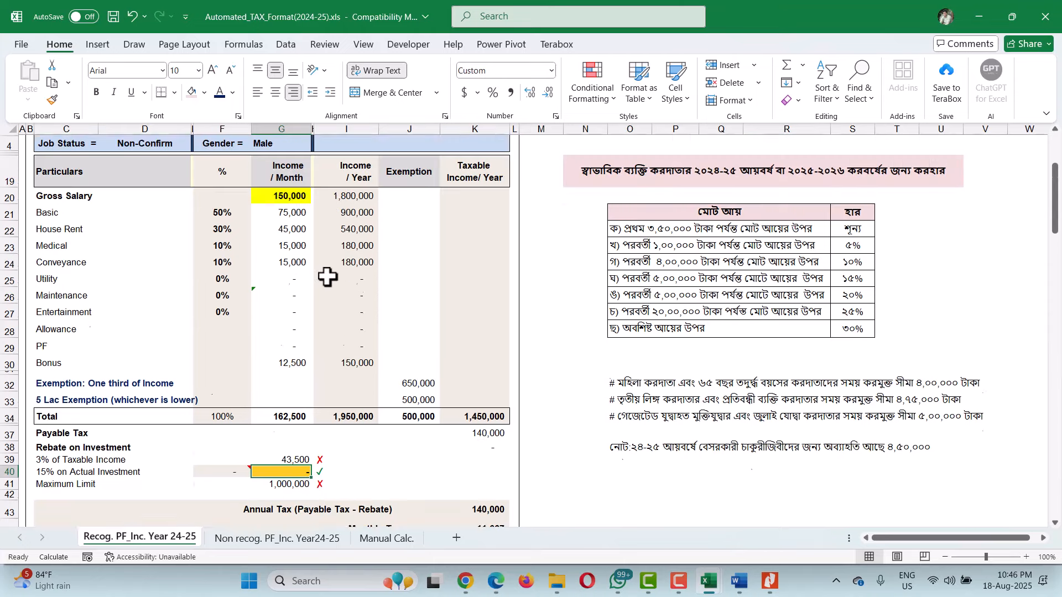
pyautogui.click(178, 165)
pyautogui.click(196, 163)
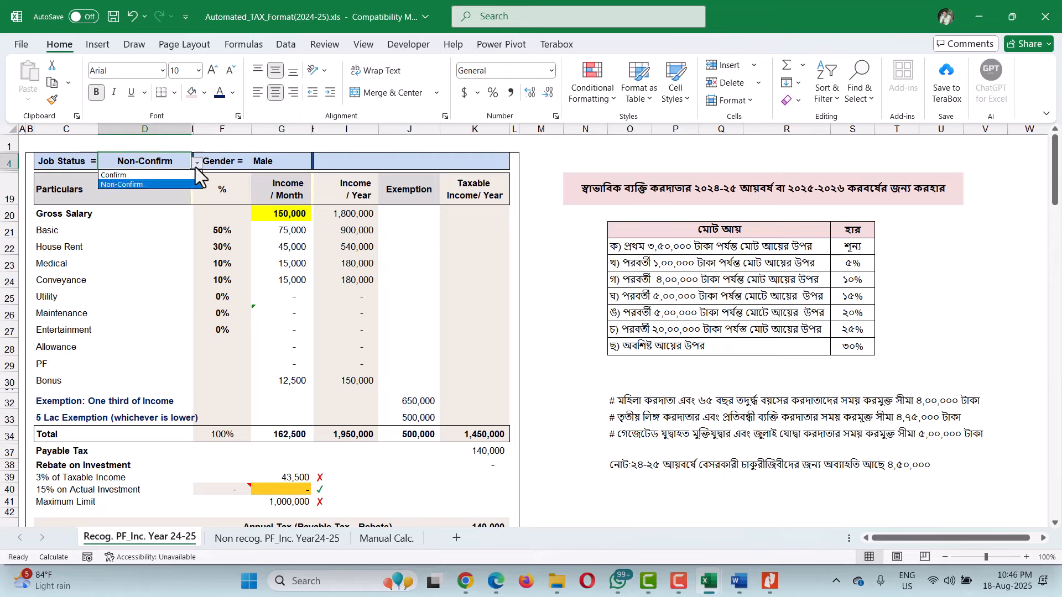
pyautogui.click(177, 176)
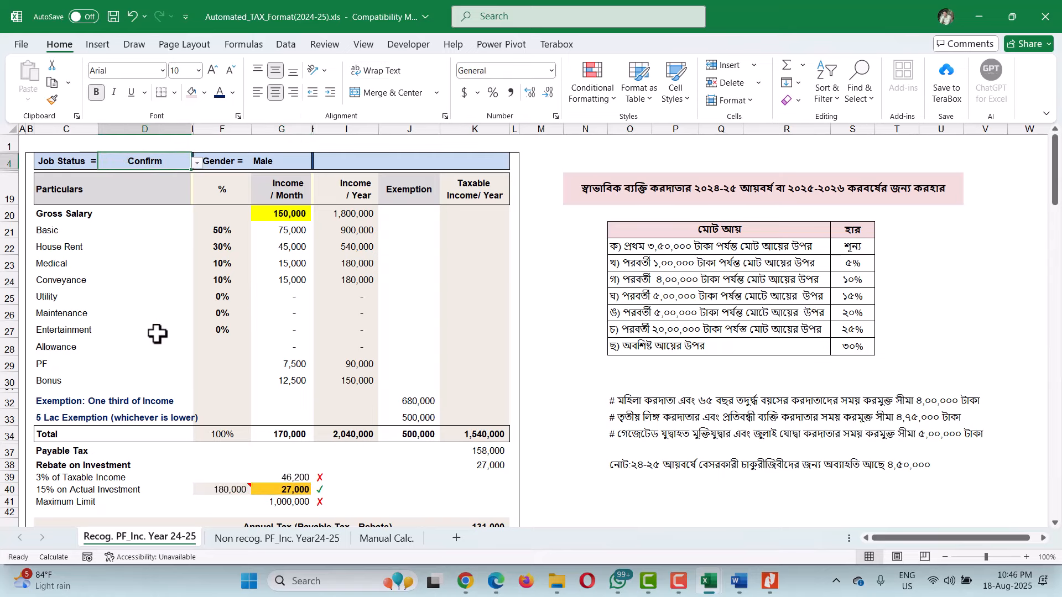
# Step: Try an actual investment amount of 500000 in the rebate section (F40) and undo the entry
pyautogui.scroll(-5, 369, 366)
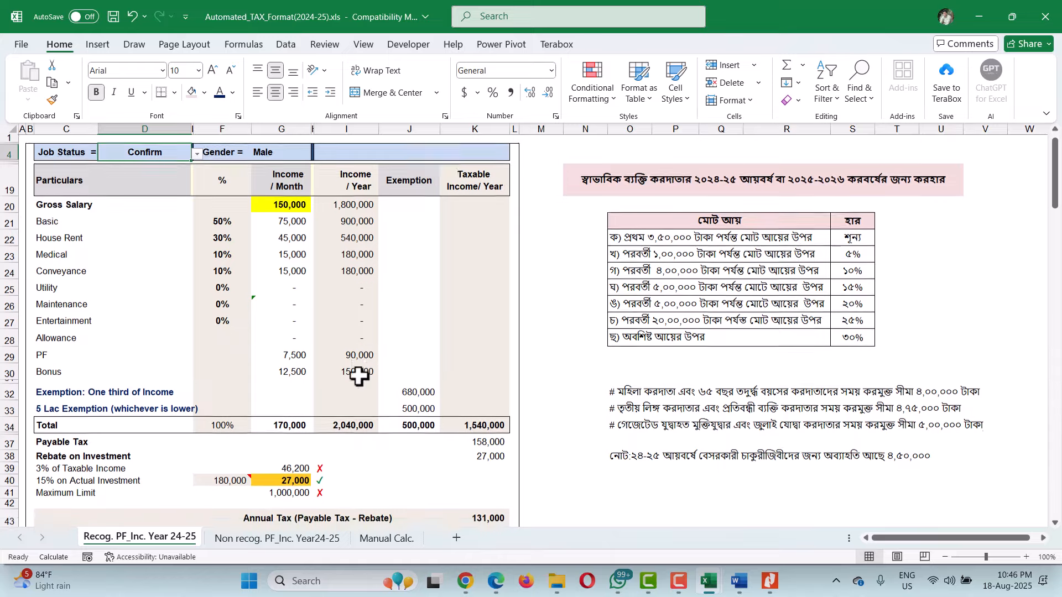
pyautogui.scroll(-2, 304, 399)
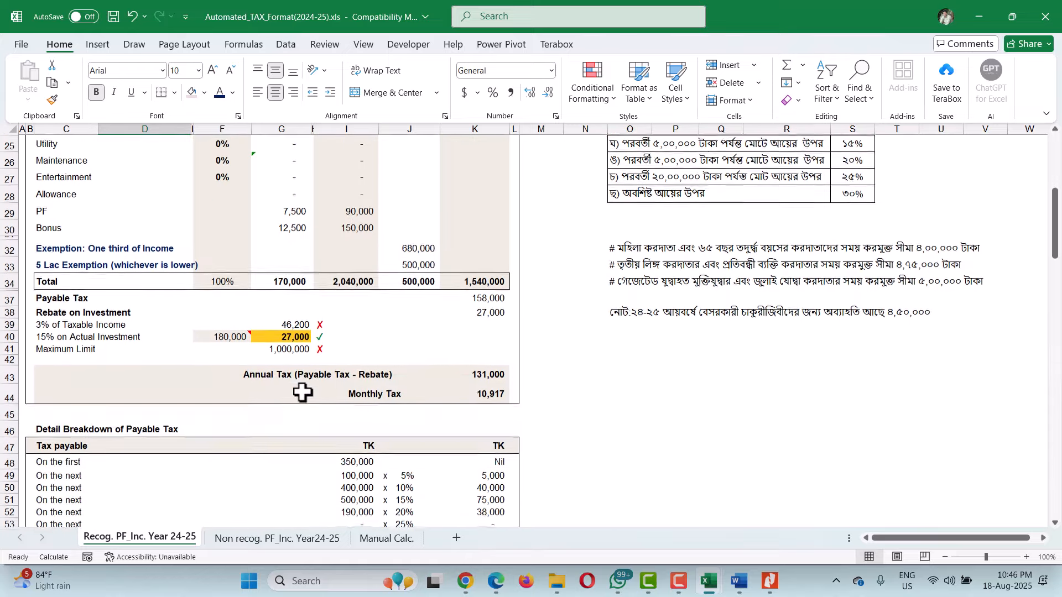
pyautogui.scroll(2, 303, 389)
pyautogui.scroll(1, 310, 371)
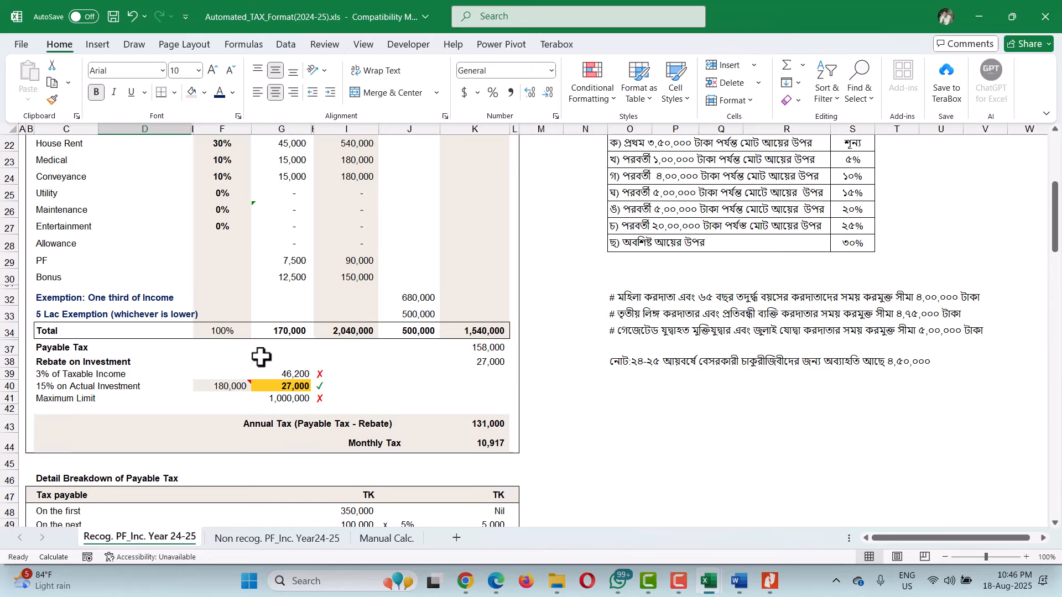
pyautogui.click(225, 388)
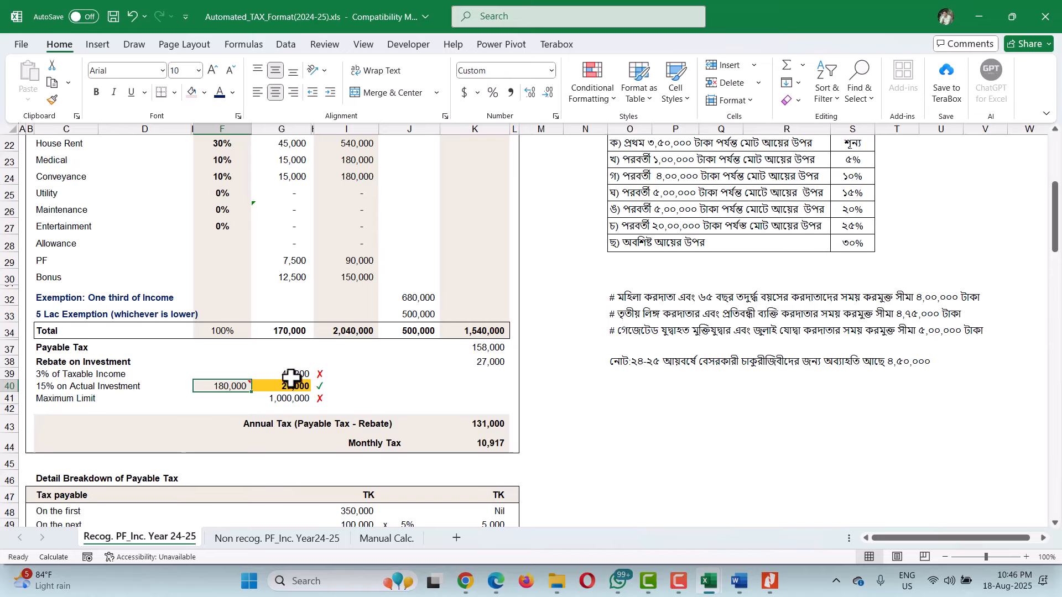
pyautogui.moveTo(242, 385)
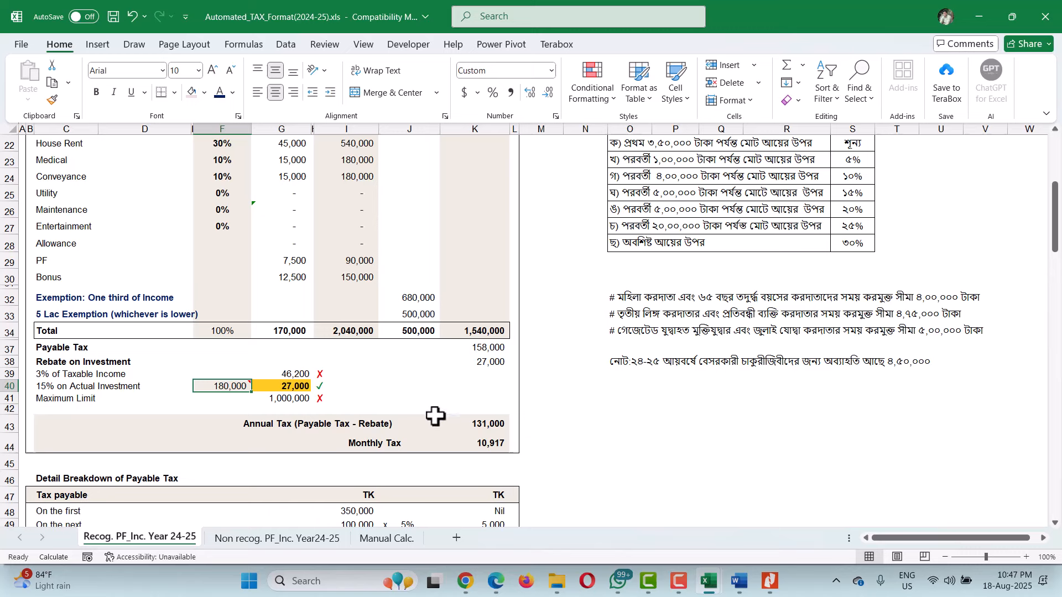
pyautogui.write('500000')
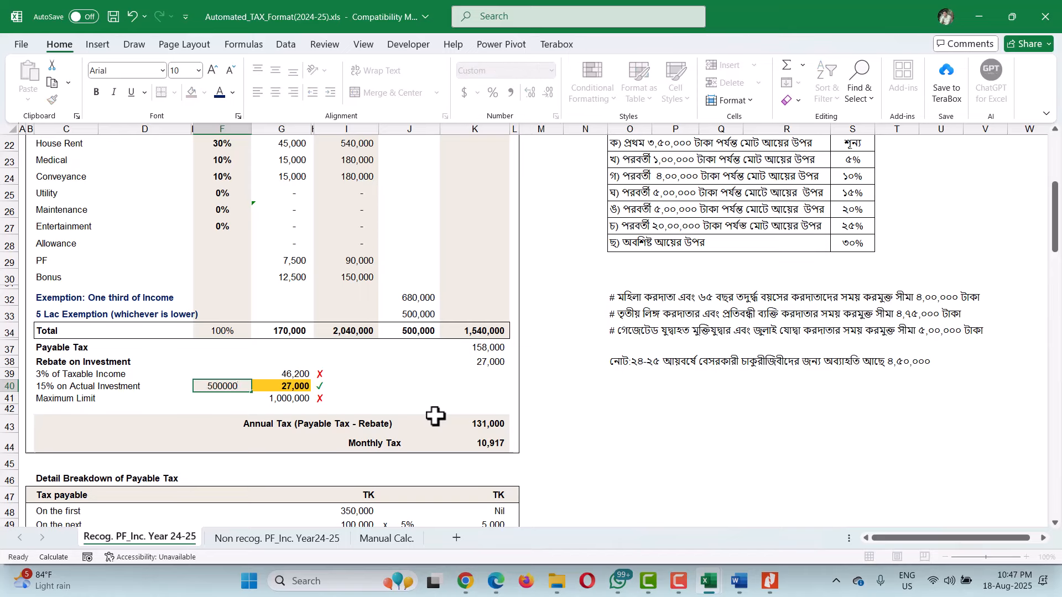
pyautogui.press('Return')
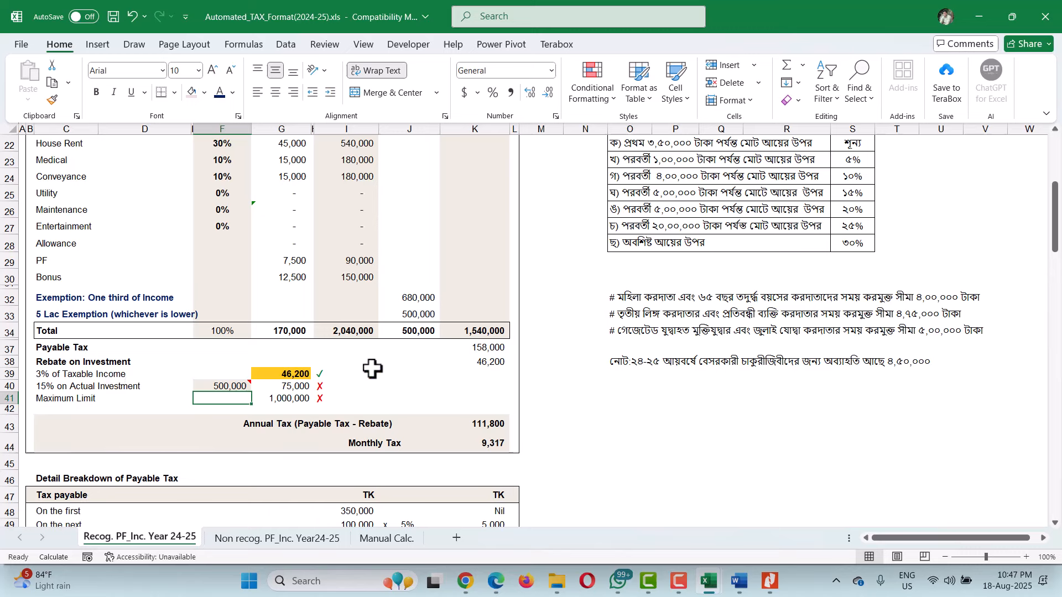
pyautogui.hotkey('ctrl', 'z')
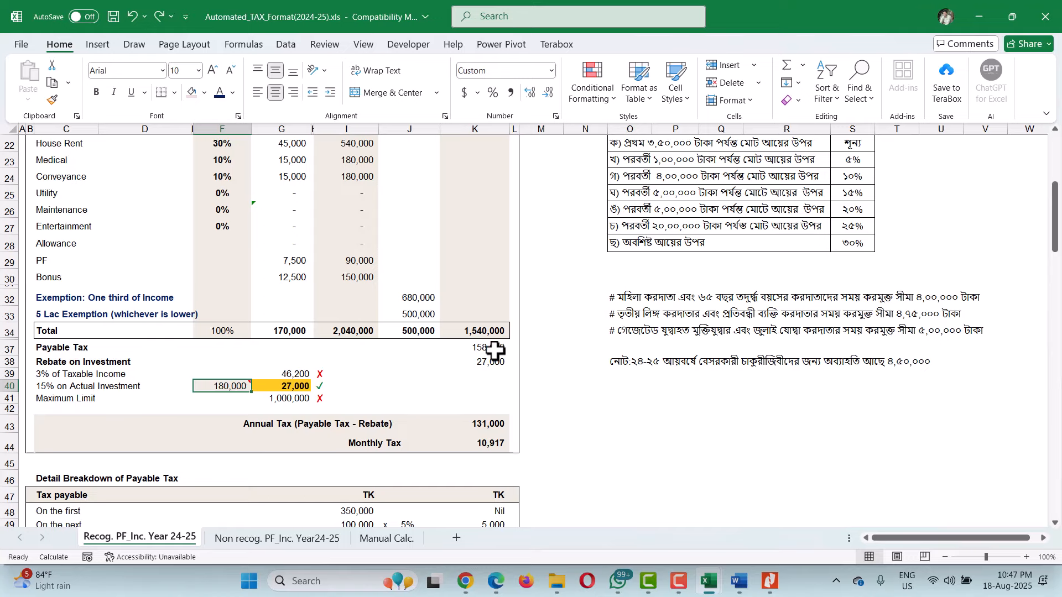
# Step: Examine the payable tax, annual tax, monthly tax and the detailed breakdown of payable tax
pyautogui.scroll(2, 313, 225)
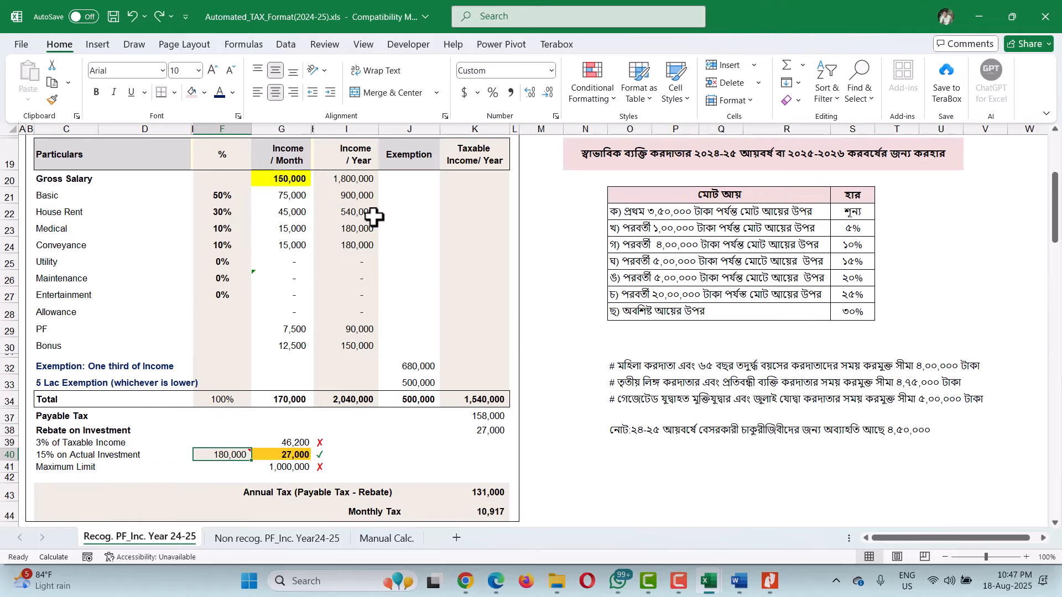
pyautogui.scroll(-1, 460, 294)
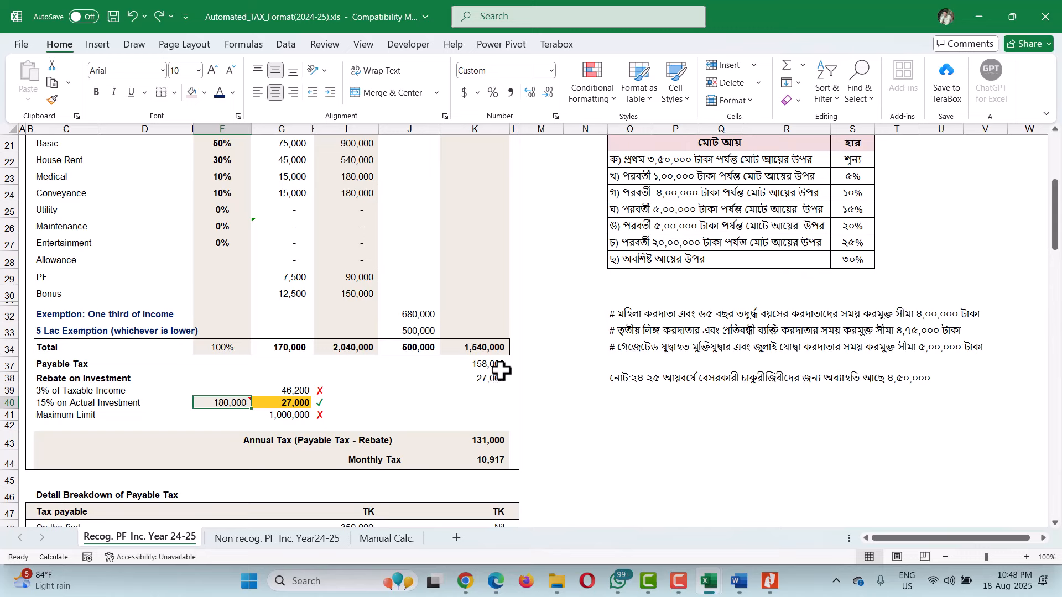
pyautogui.click(503, 447)
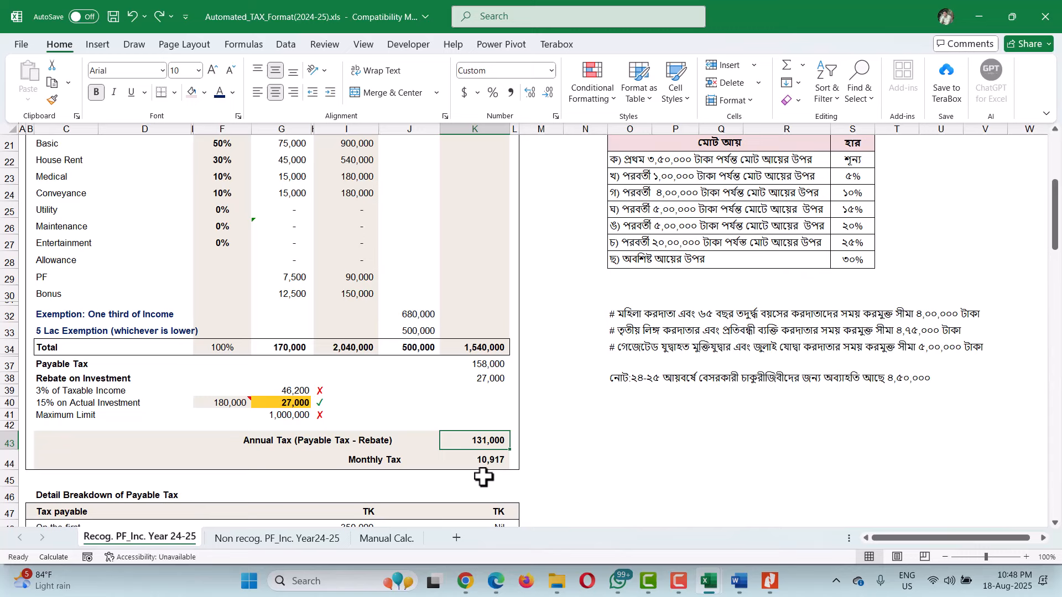
pyautogui.click(502, 460)
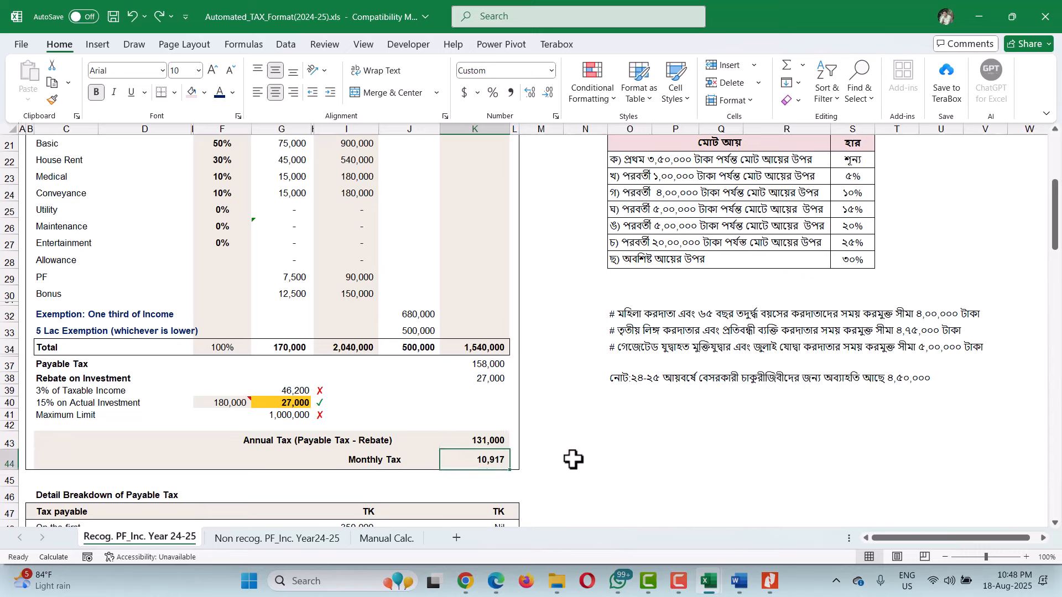
pyautogui.scroll(-1, 505, 409)
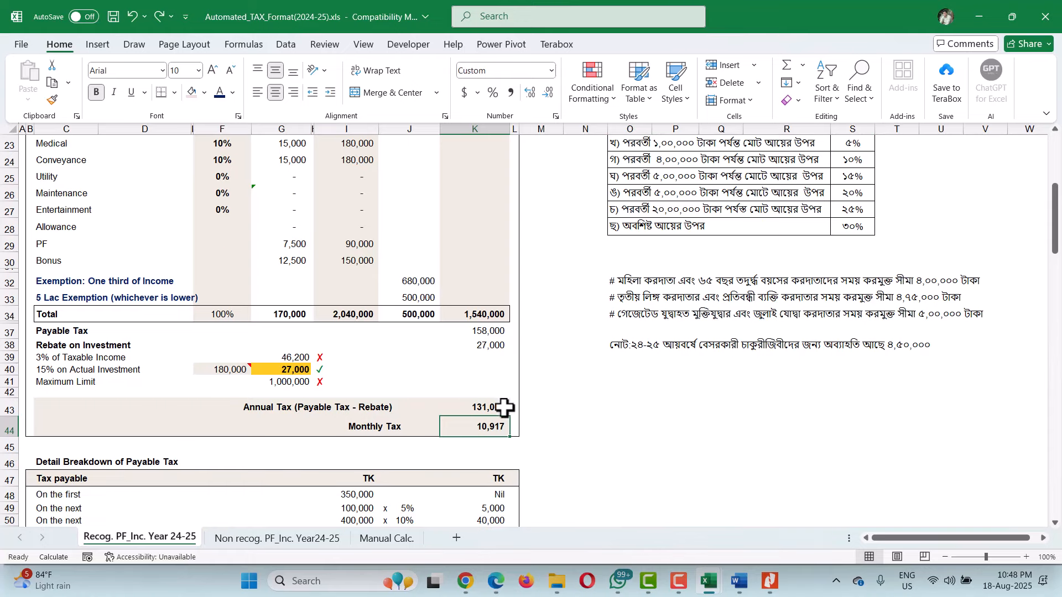
pyautogui.click(486, 333)
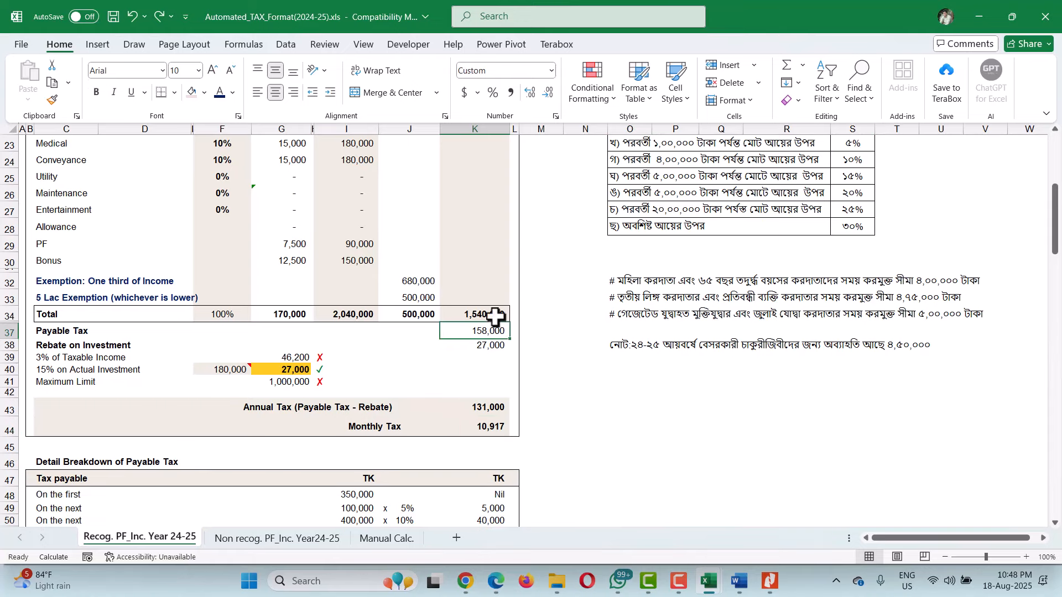
pyautogui.scroll(-1, 483, 405)
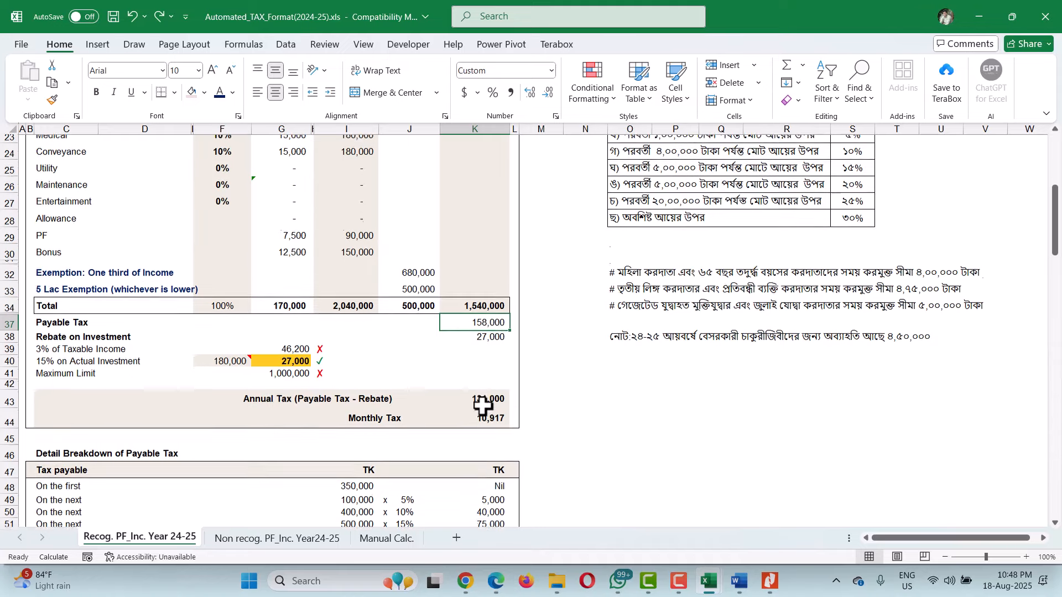
pyautogui.scroll(-2, 483, 406)
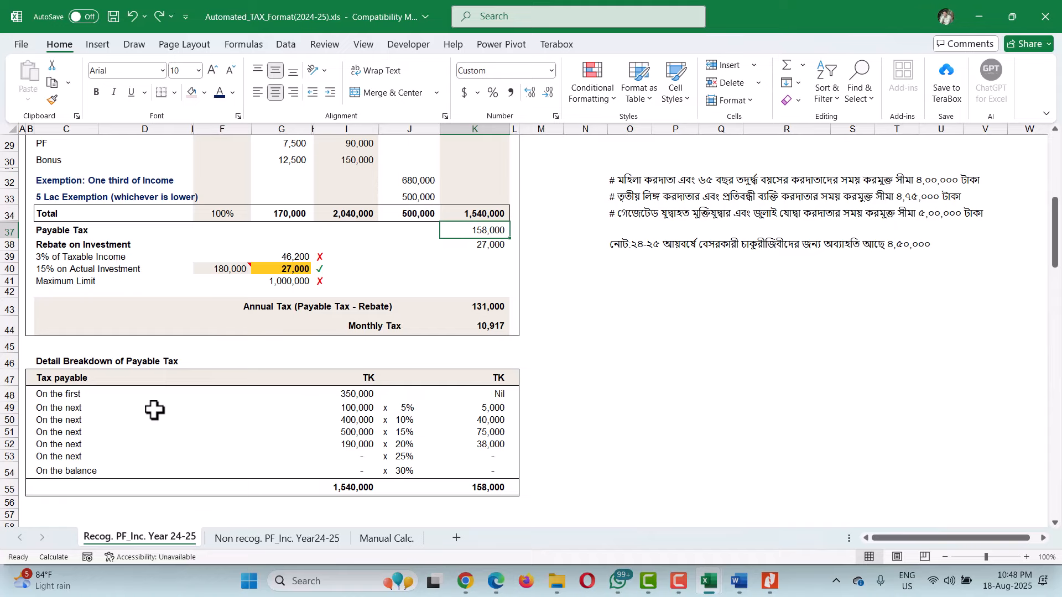
# Step: Set the gender to Female and check the yearly total taxable income
pyautogui.scroll(8, 157, 409)
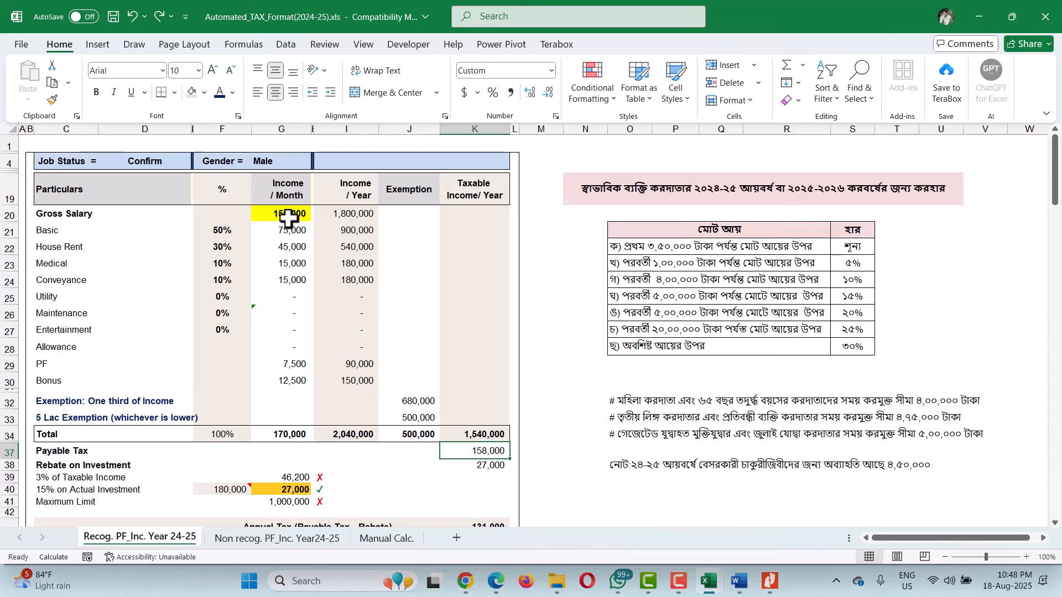
pyautogui.click(281, 162)
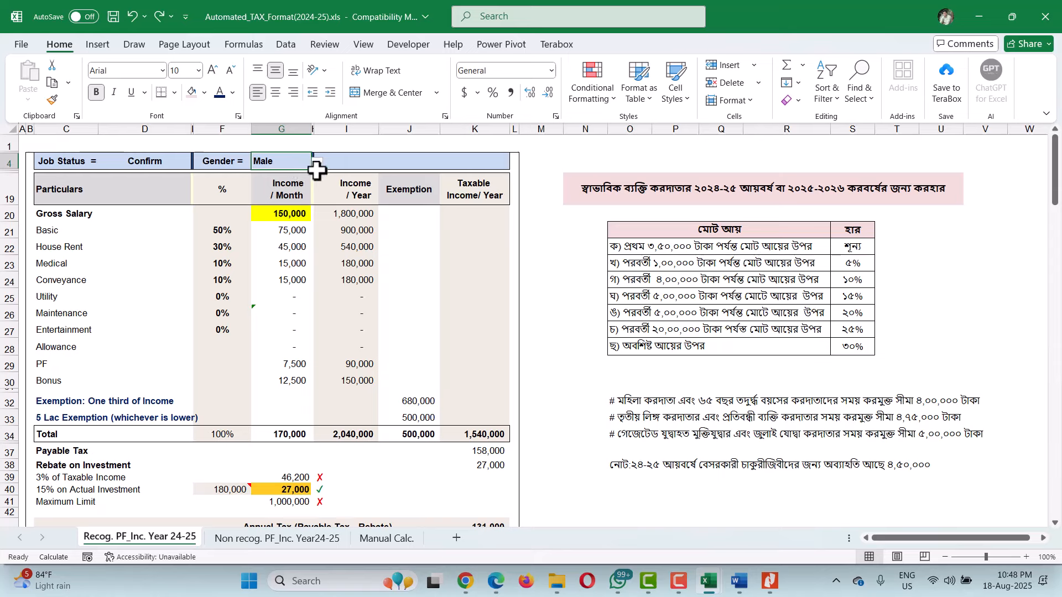
pyautogui.click(317, 162)
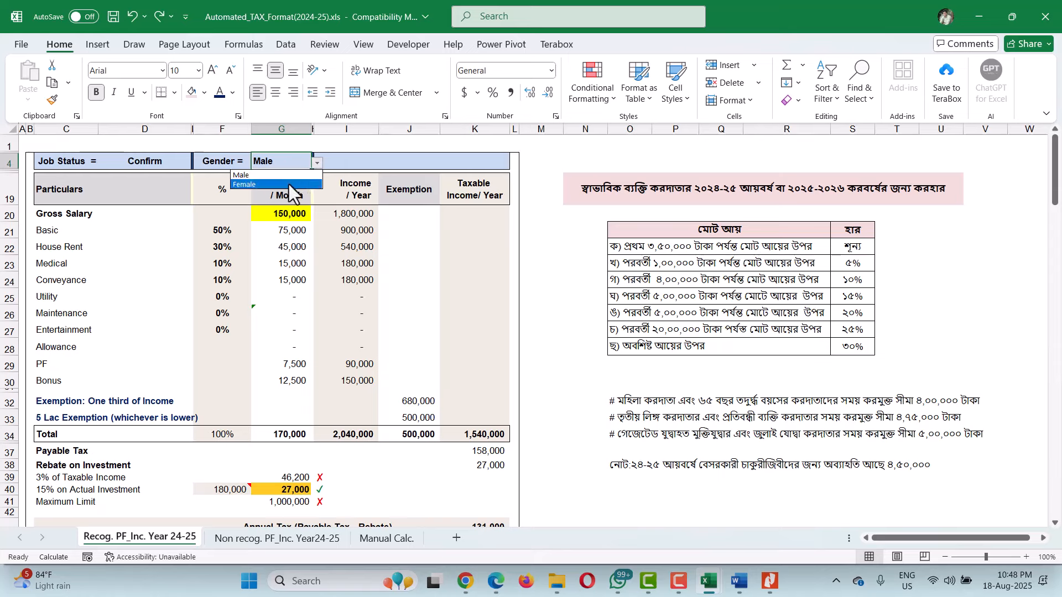
pyautogui.click(291, 185)
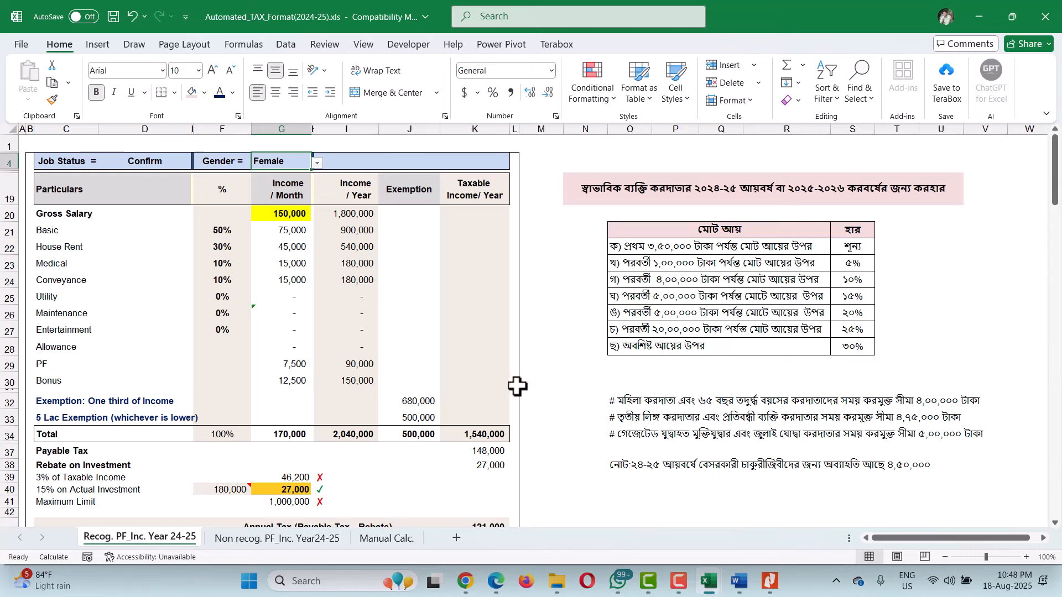
pyautogui.click(500, 436)
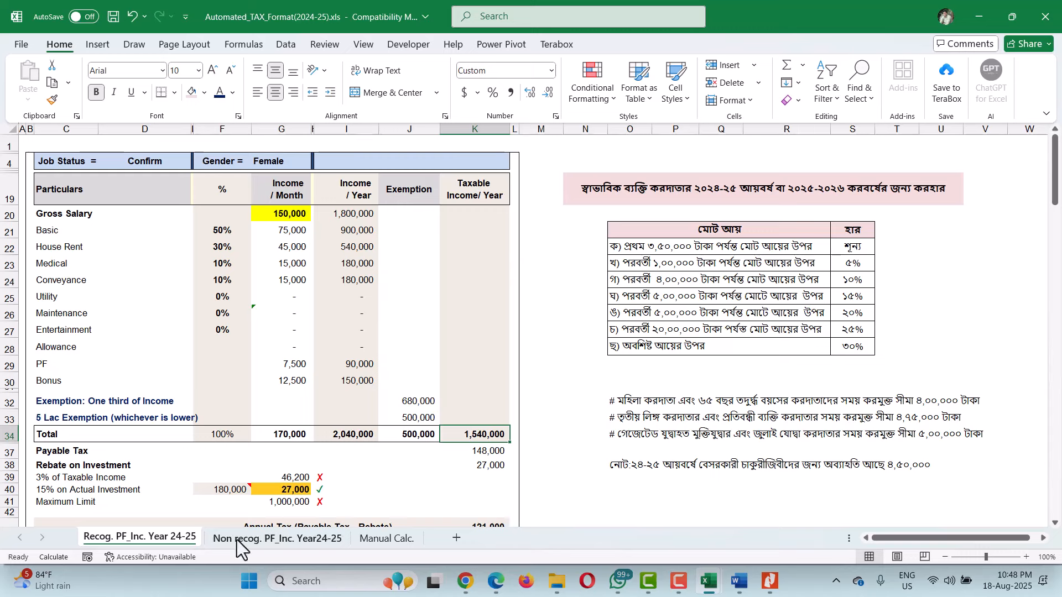
# Step: Clear the old slab calculation amounts in C19:E24 on the Manual Calc. sheet
pyautogui.click(385, 542)
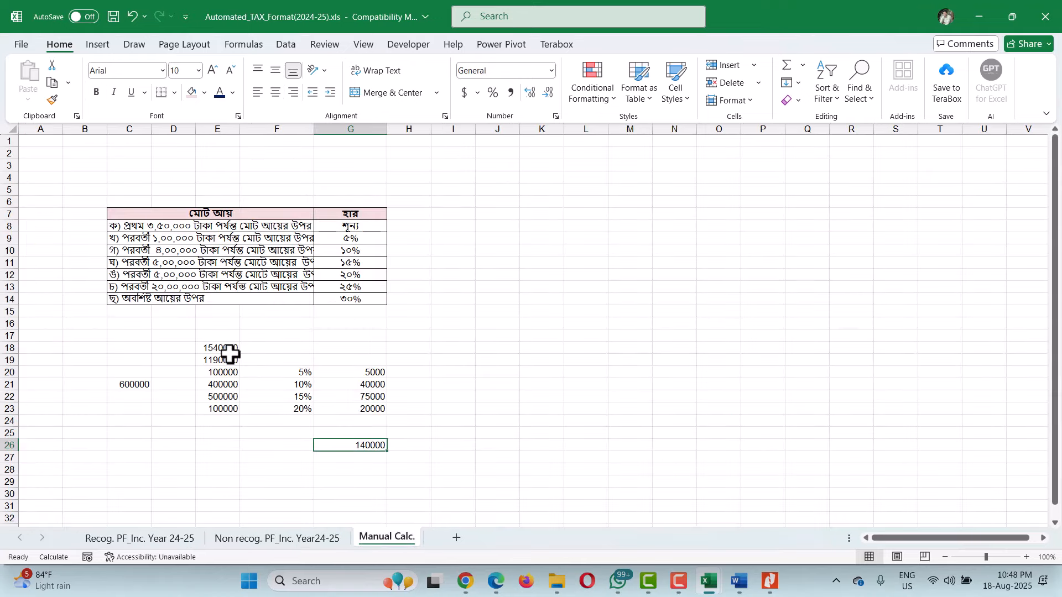
pyautogui.moveTo(131, 360); pyautogui.dragTo(369, 418)
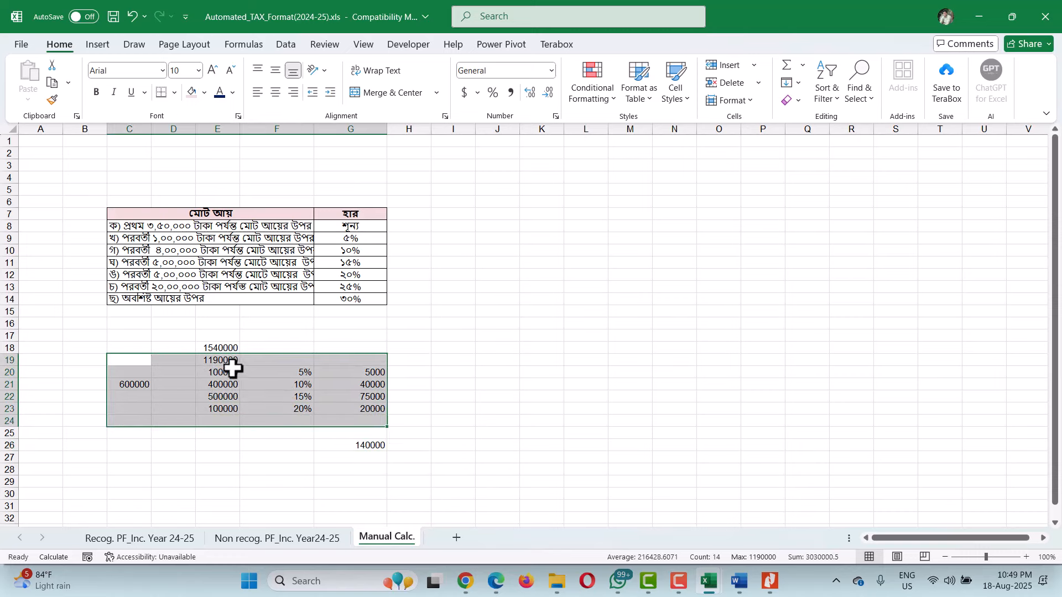
pyautogui.moveTo(224, 362); pyautogui.dragTo(108, 414)
pyautogui.press('Delete')
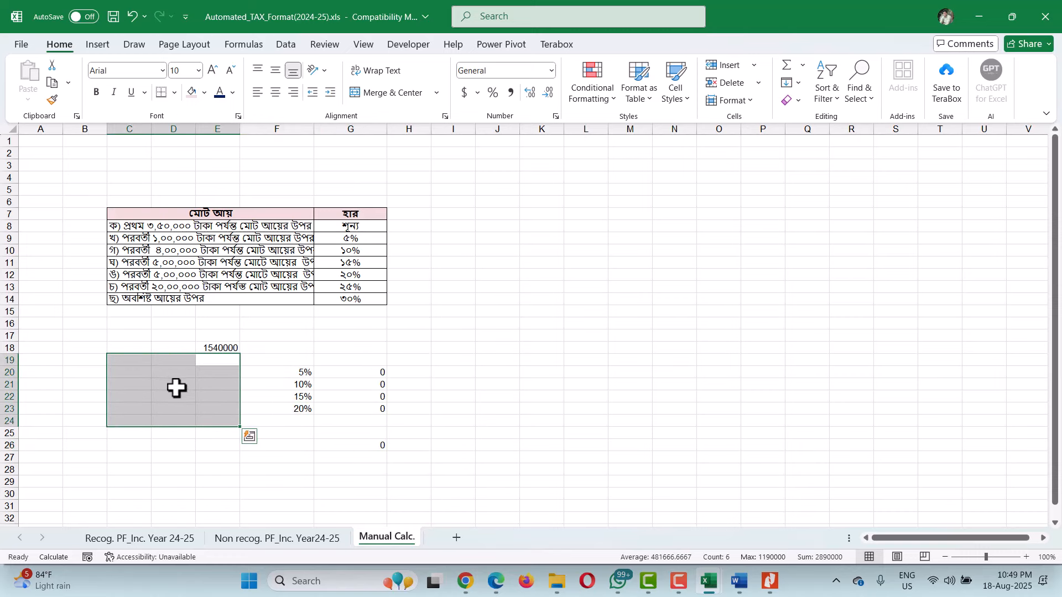
# Step: Enter =E18-400000 in cell E19 to deduct the female taxpayer's tax-free limit from the taxable income
pyautogui.click(221, 370)
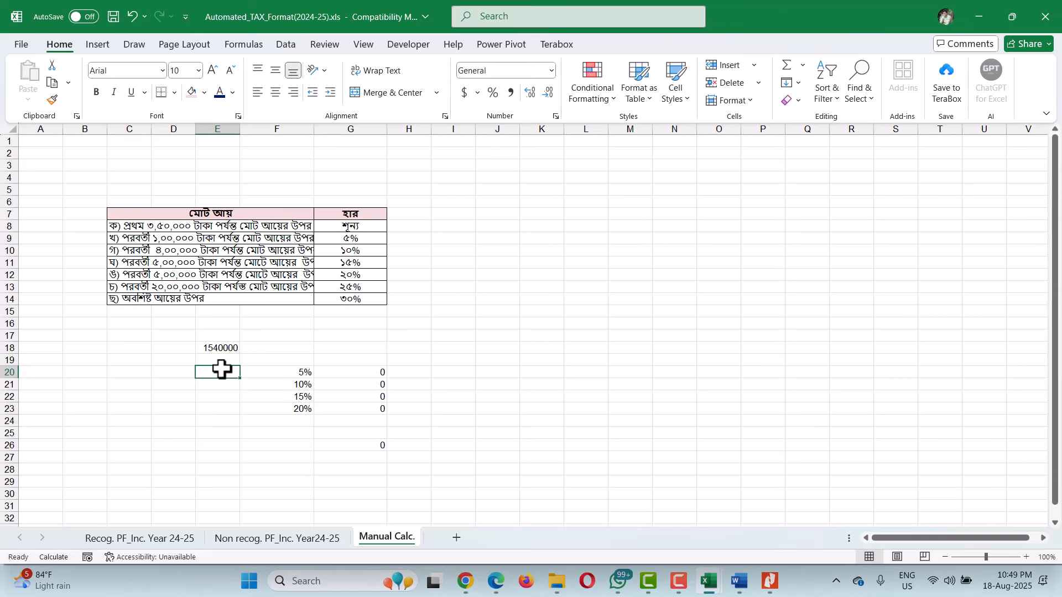
pyautogui.moveTo(193, 360); pyautogui.dragTo(221, 356)
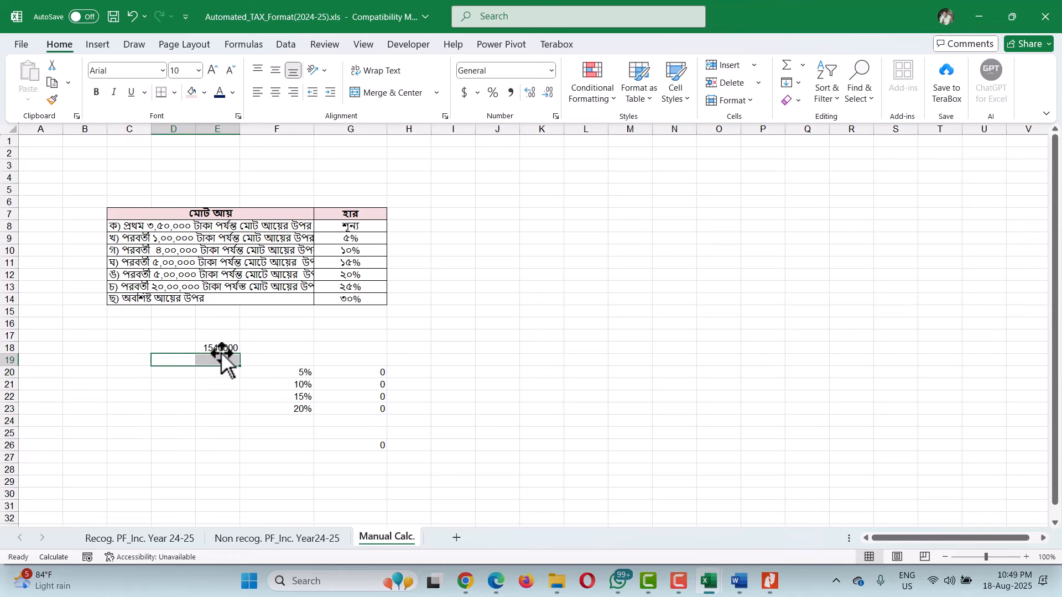
pyautogui.click(214, 360)
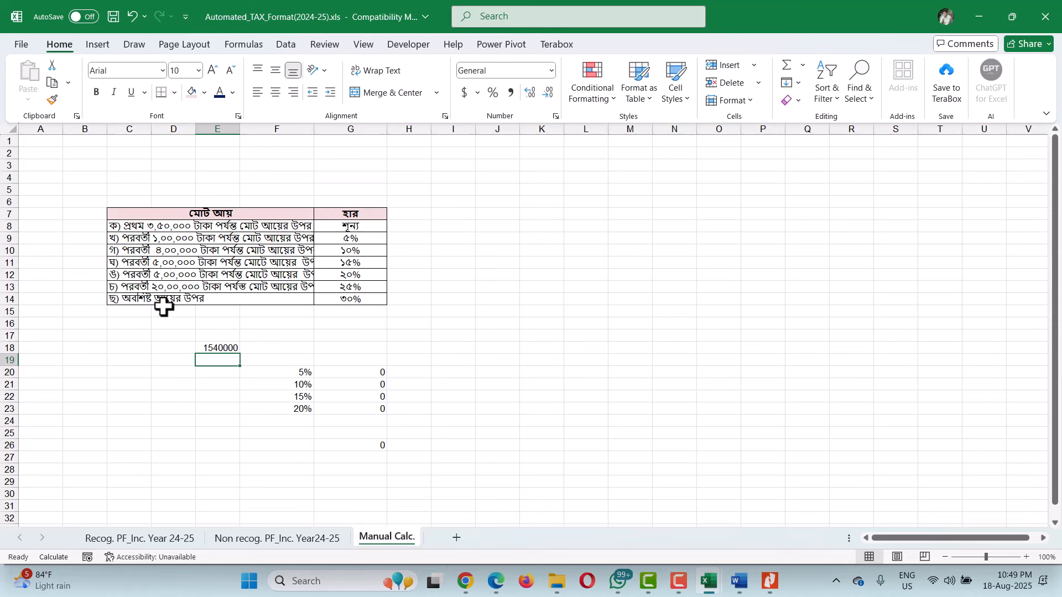
pyautogui.write('=')
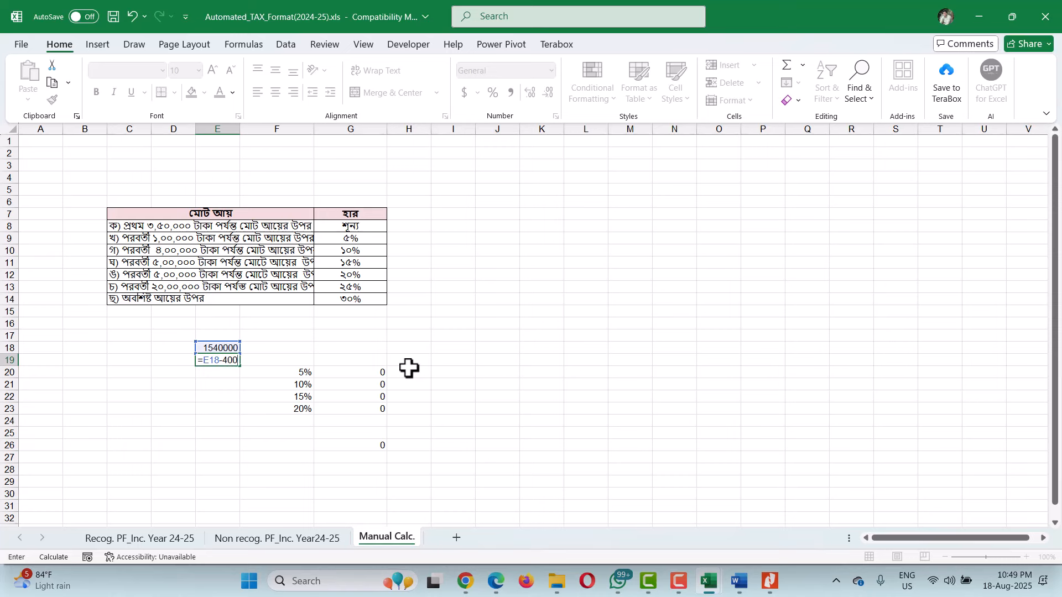
pyautogui.press('Return')
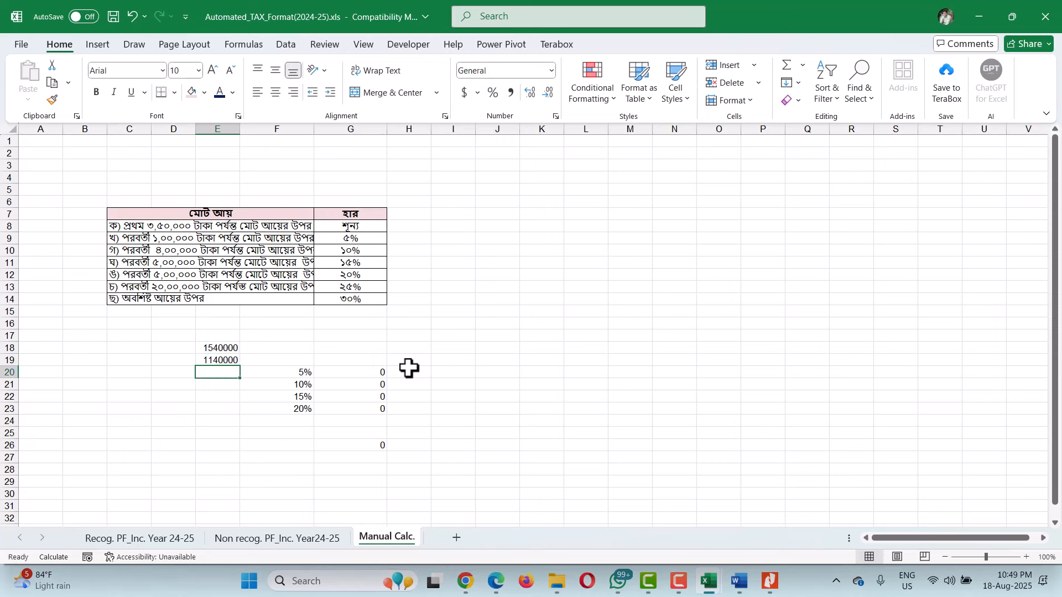
# Step: Copy the remaining income from E19 into C19 as a plain value and clear E19
pyautogui.click(233, 360)
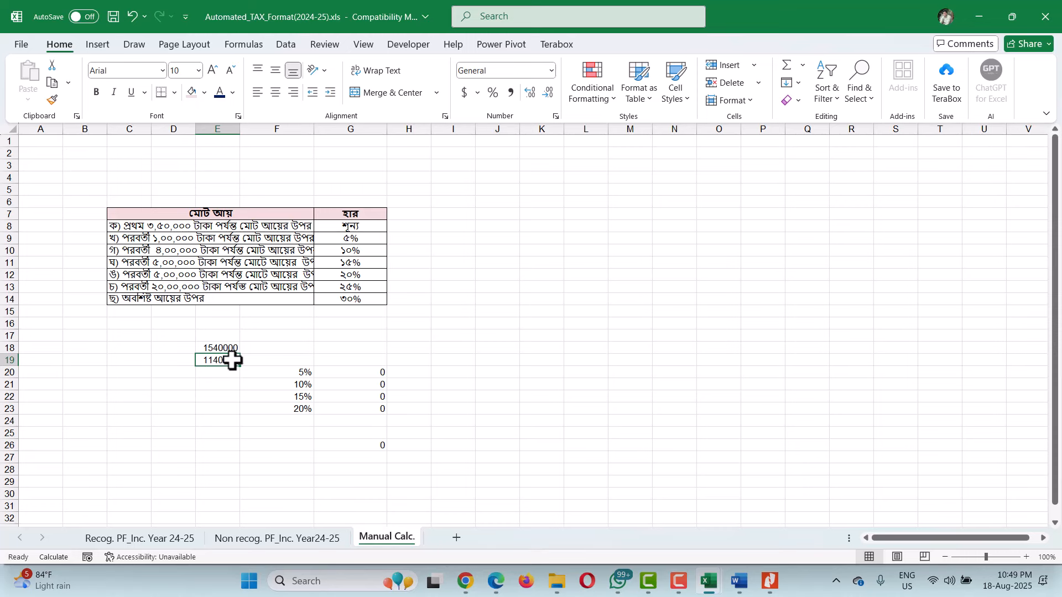
pyautogui.hotkey('ctrl', 'c')
pyautogui.click(105, 362)
pyautogui.click(126, 368)
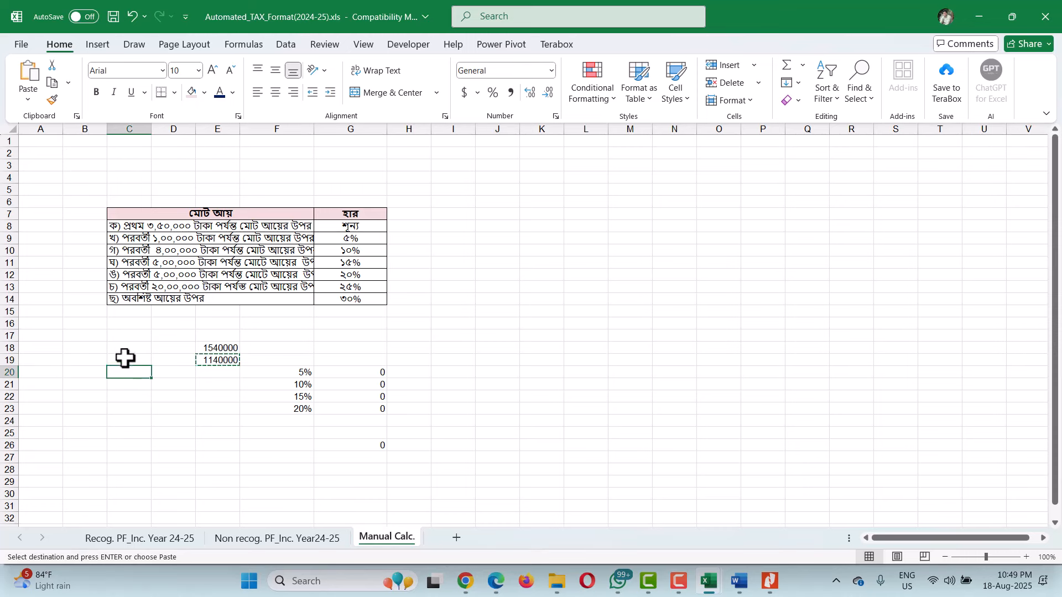
pyautogui.rightClick(125, 358)
pyautogui.click(191, 260)
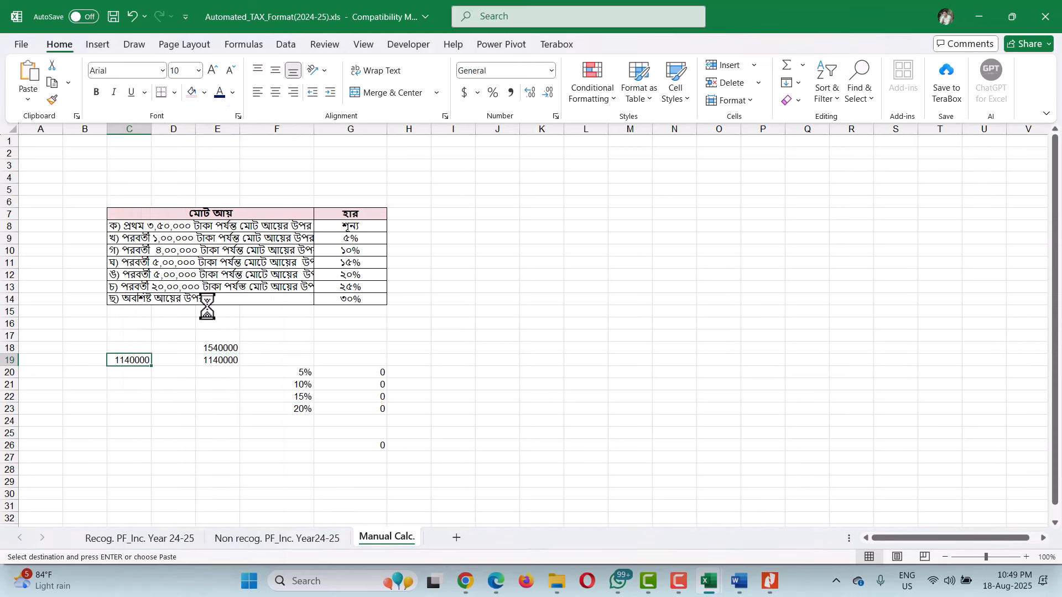
pyautogui.click(208, 363)
pyautogui.press('Escape')
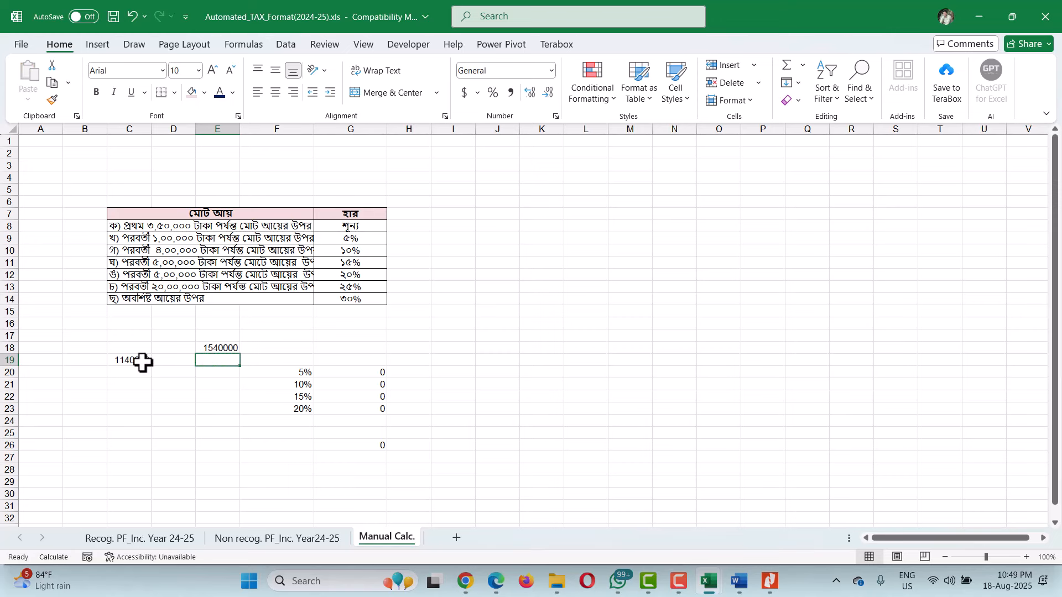
pyautogui.click(143, 362)
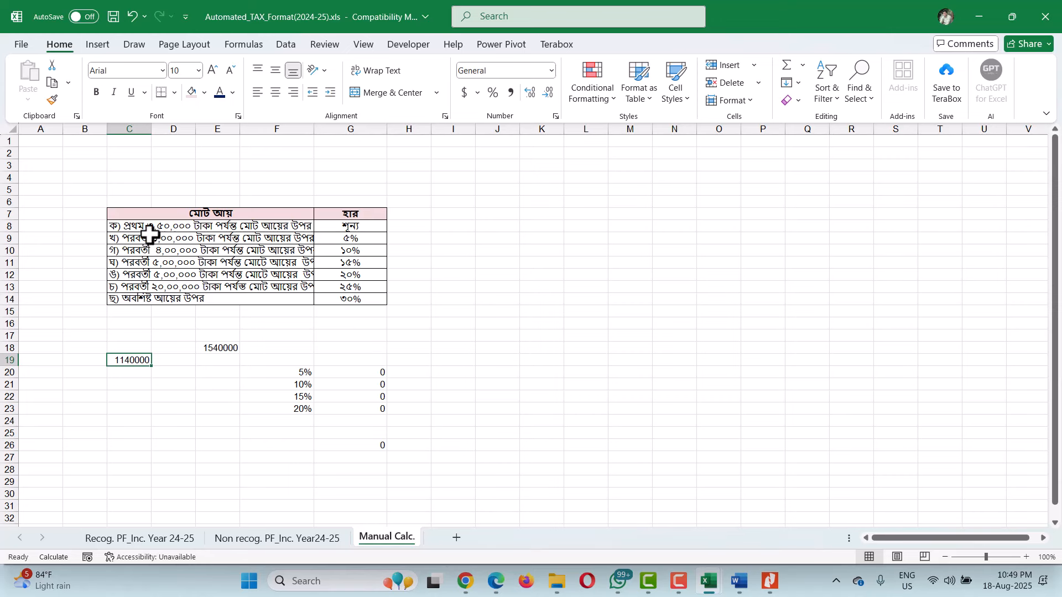
# Step: Enter 100000 in E20 for the 5% slab and =C19-E20 in C20 for the remaining income
pyautogui.click(206, 372)
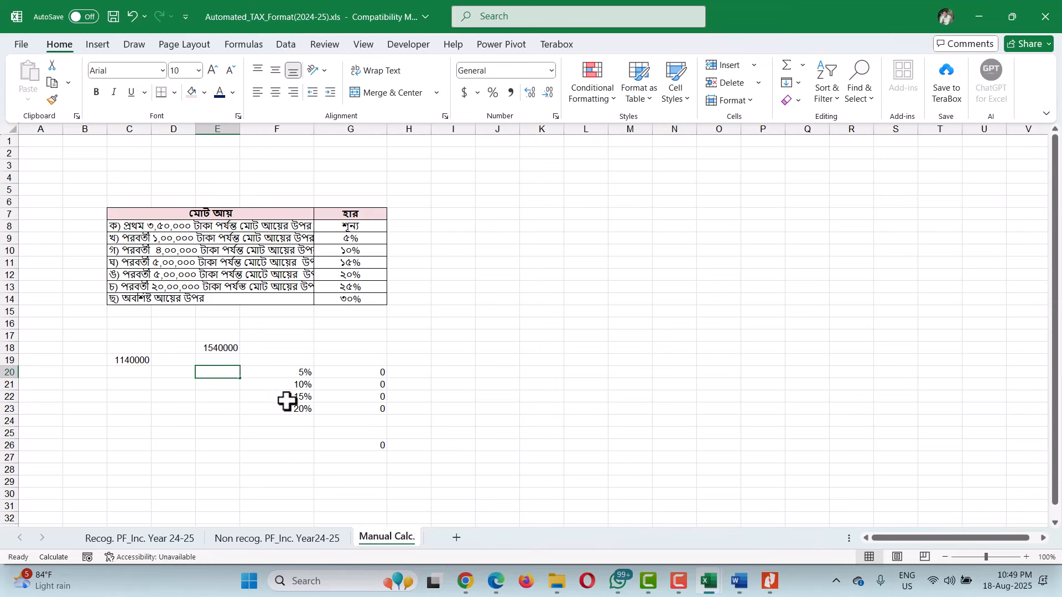
pyautogui.write('100000')
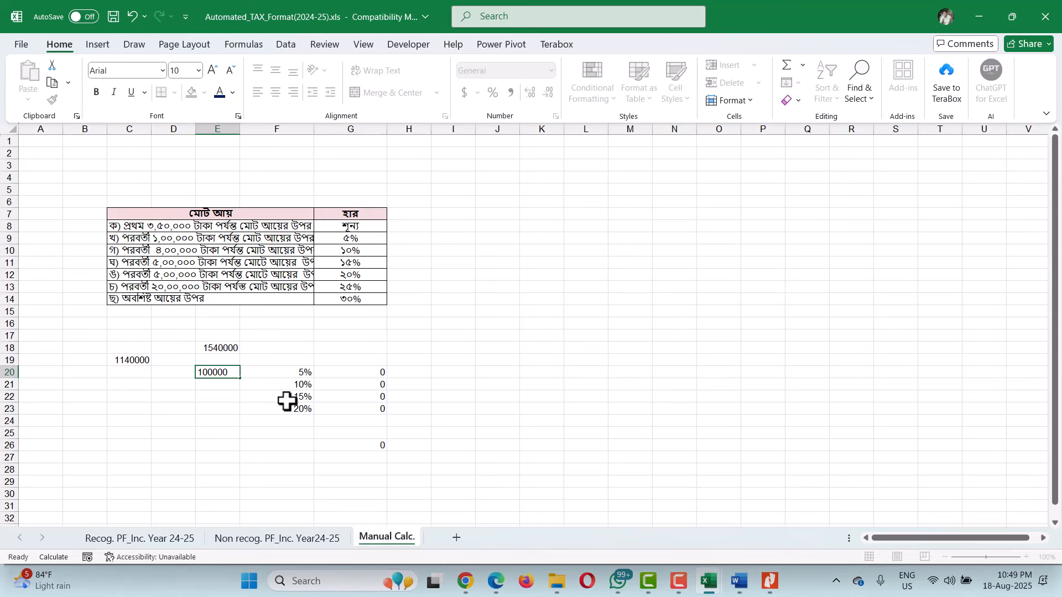
pyautogui.press('Return')
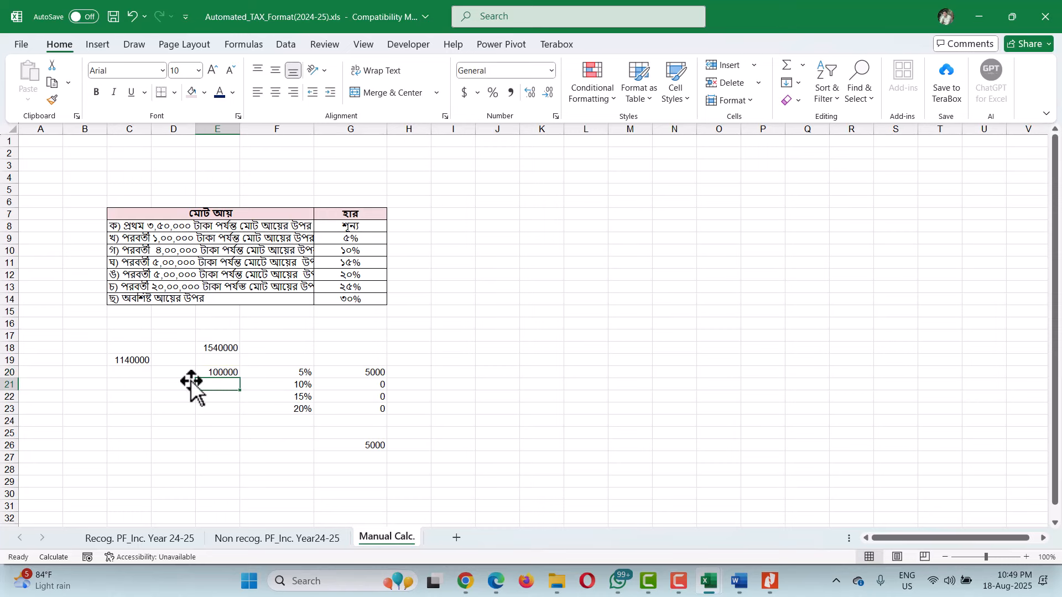
pyautogui.click(142, 373)
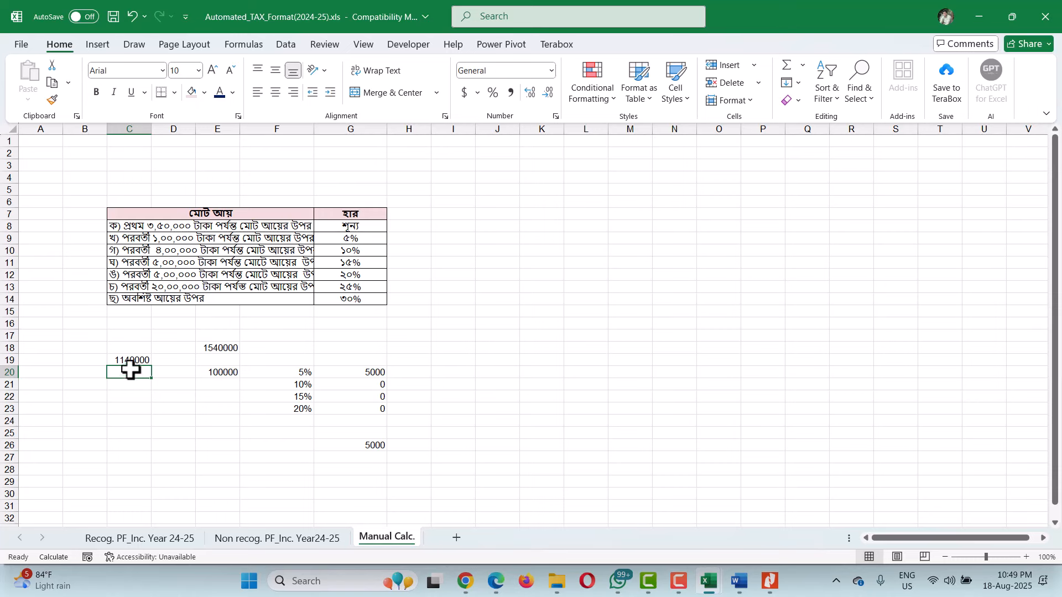
pyautogui.write('=')
pyautogui.click(125, 360)
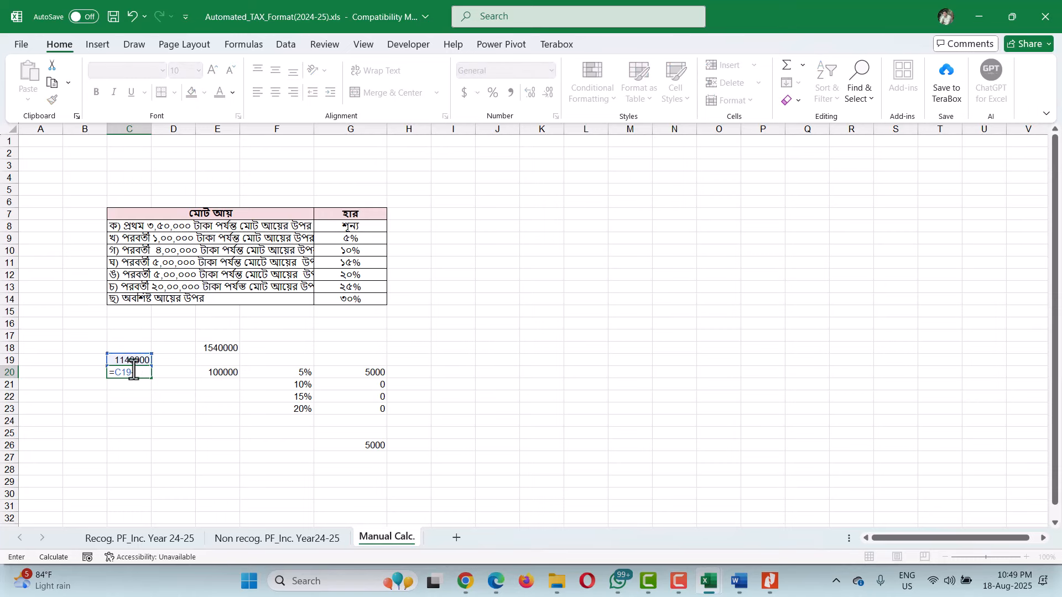
pyautogui.write('-')
pyautogui.click(213, 373)
pyautogui.press('Return')
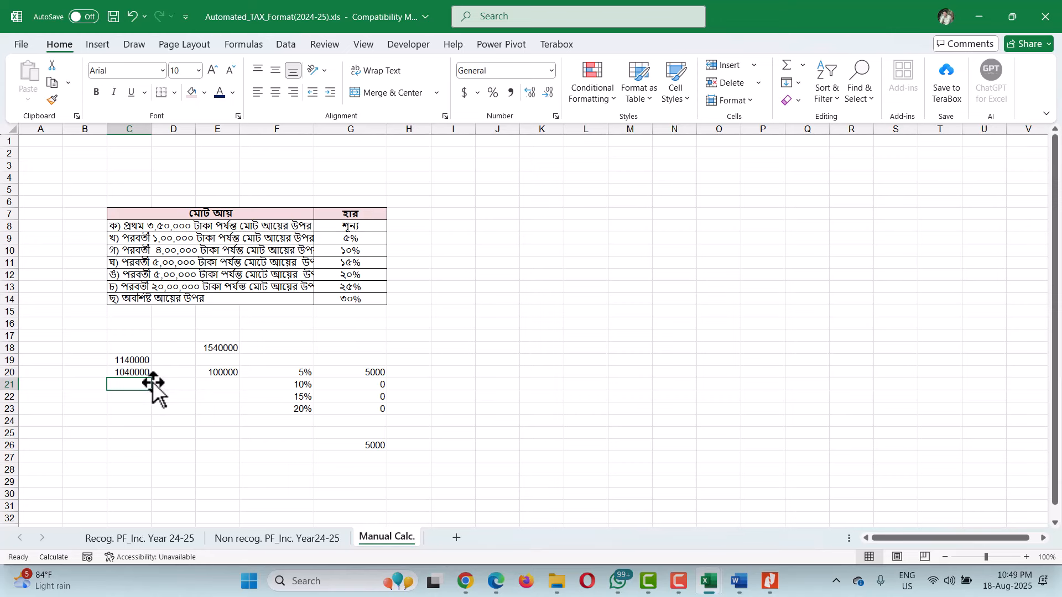
# Step: Enter 400000 in E21 for the 10% slab and =C20-400000 in C21 for the remaining income
pyautogui.click(227, 385)
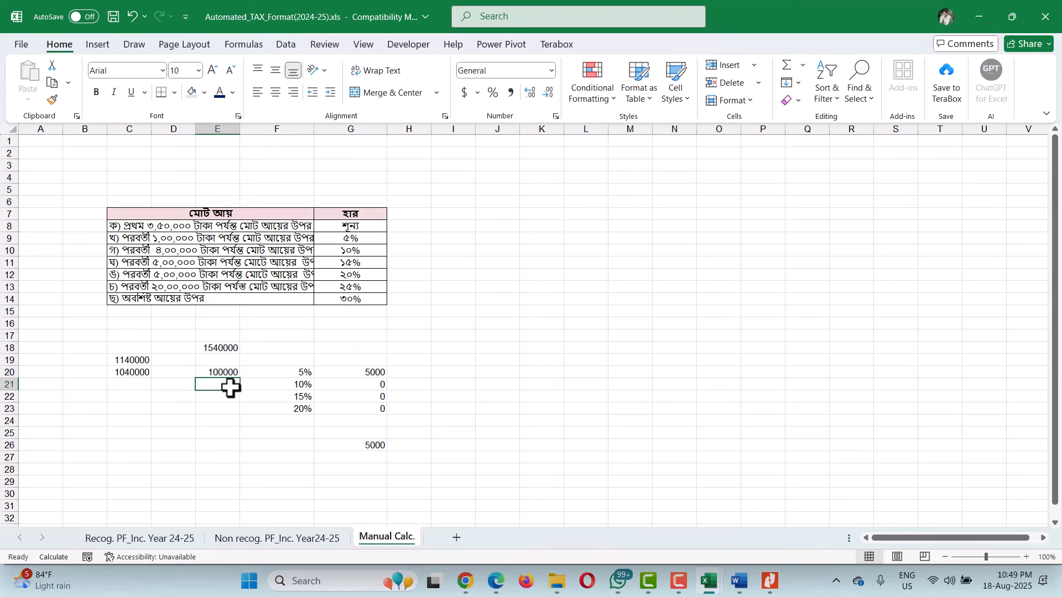
pyautogui.write('400000')
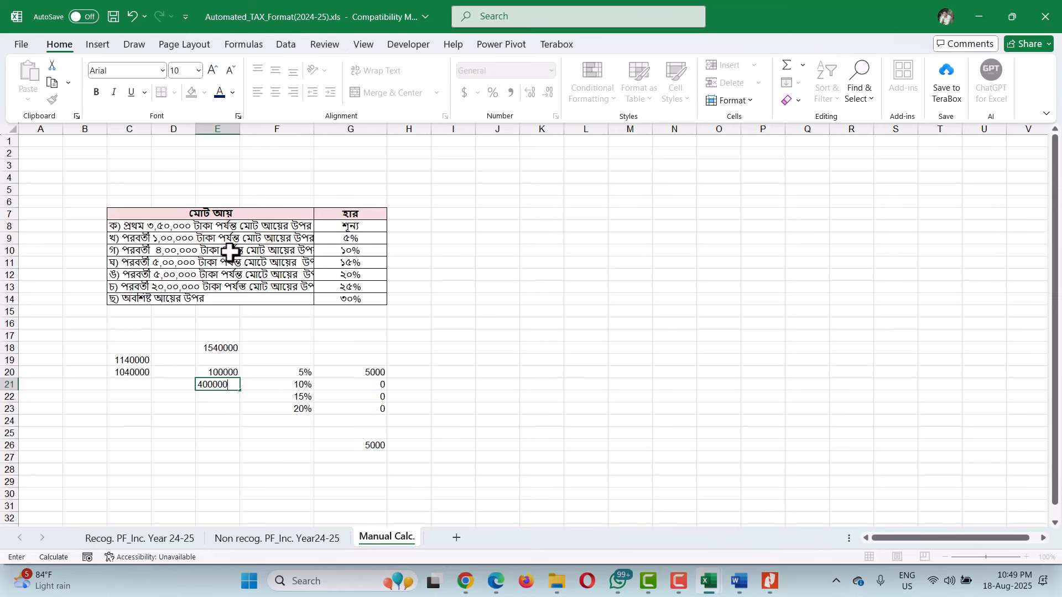
pyautogui.press('Return')
pyautogui.click(141, 387)
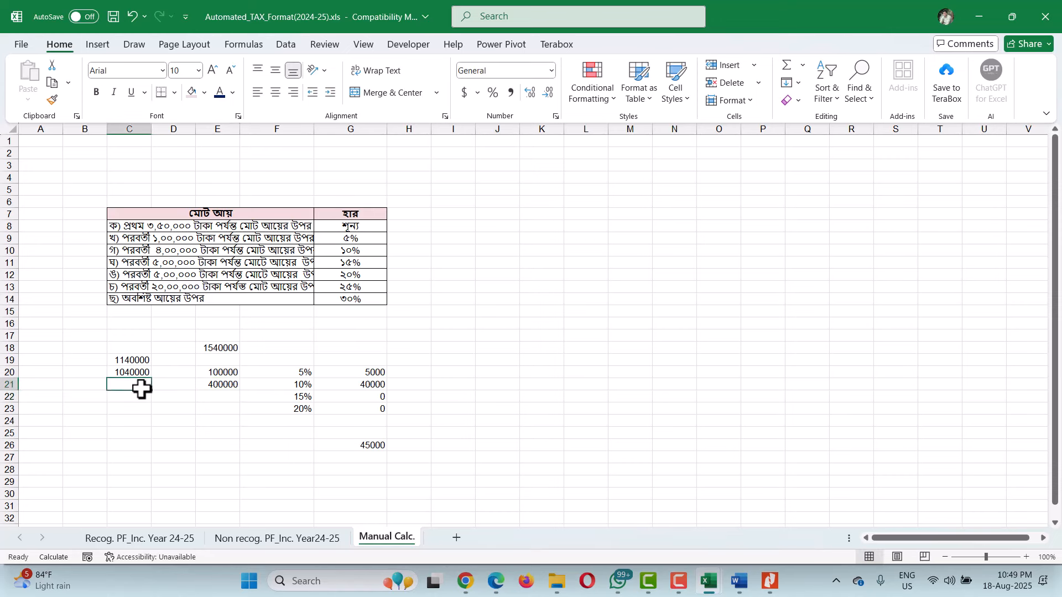
pyautogui.write('=')
pyautogui.click(141, 373)
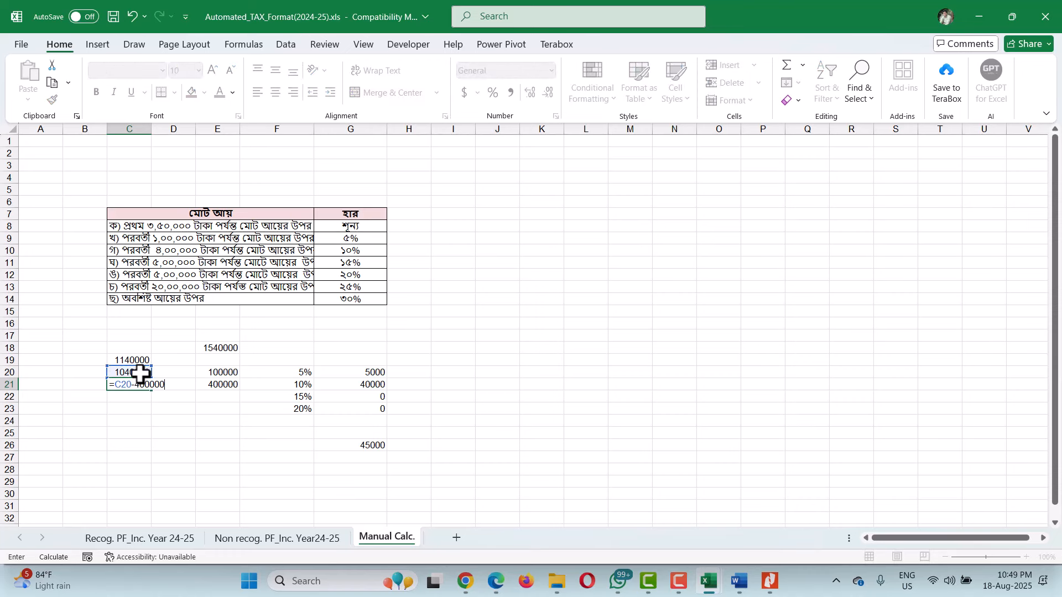
pyautogui.write('-400000')
pyautogui.press('Return')
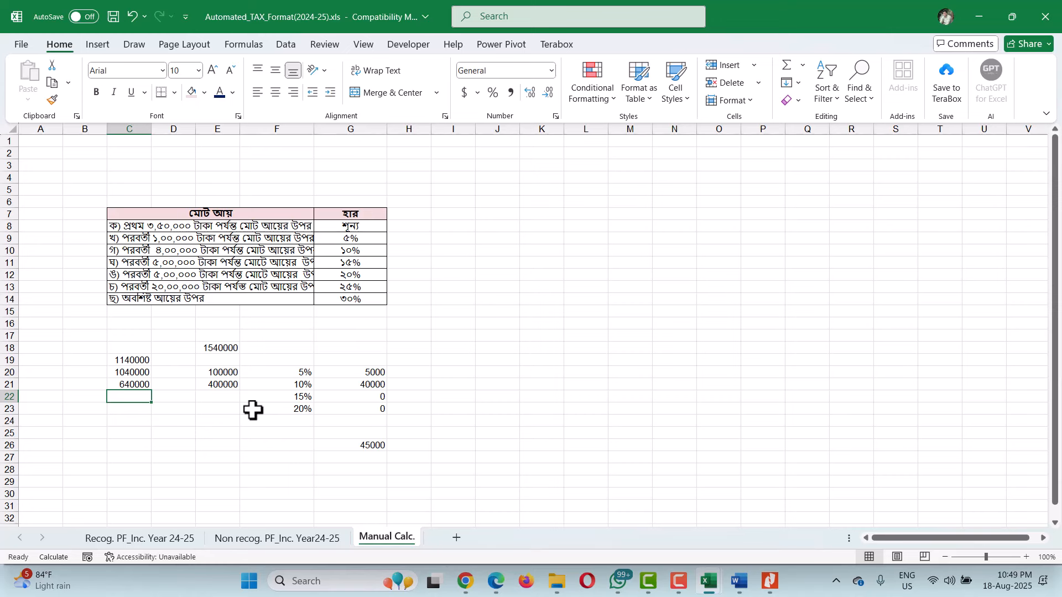
# Step: Enter 500000 in E22 for the 15% slab and =C21-500000 in C22 for the remaining income
pyautogui.click(173, 263)
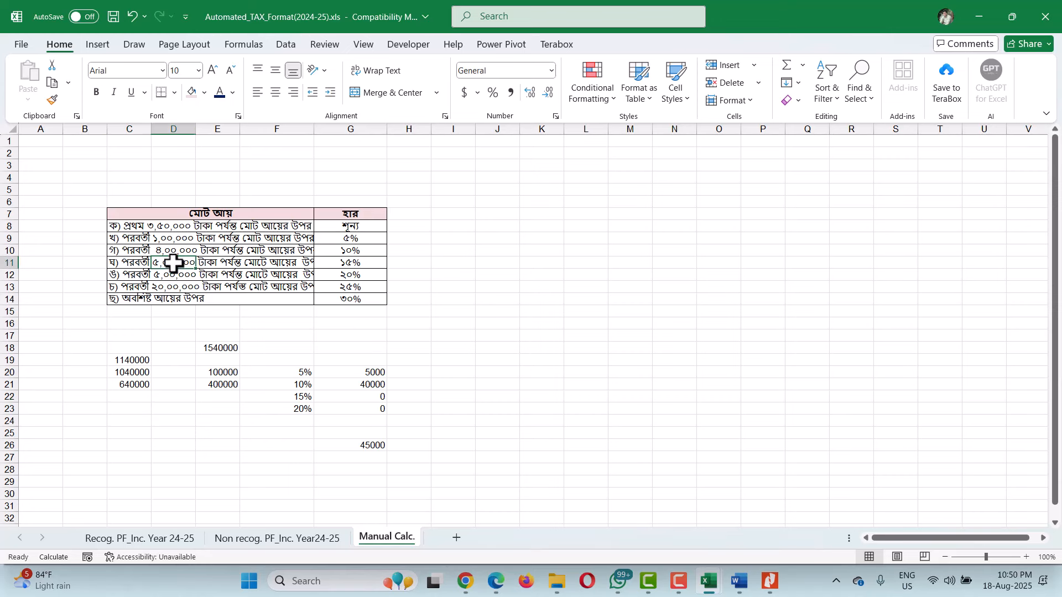
pyautogui.click(218, 398)
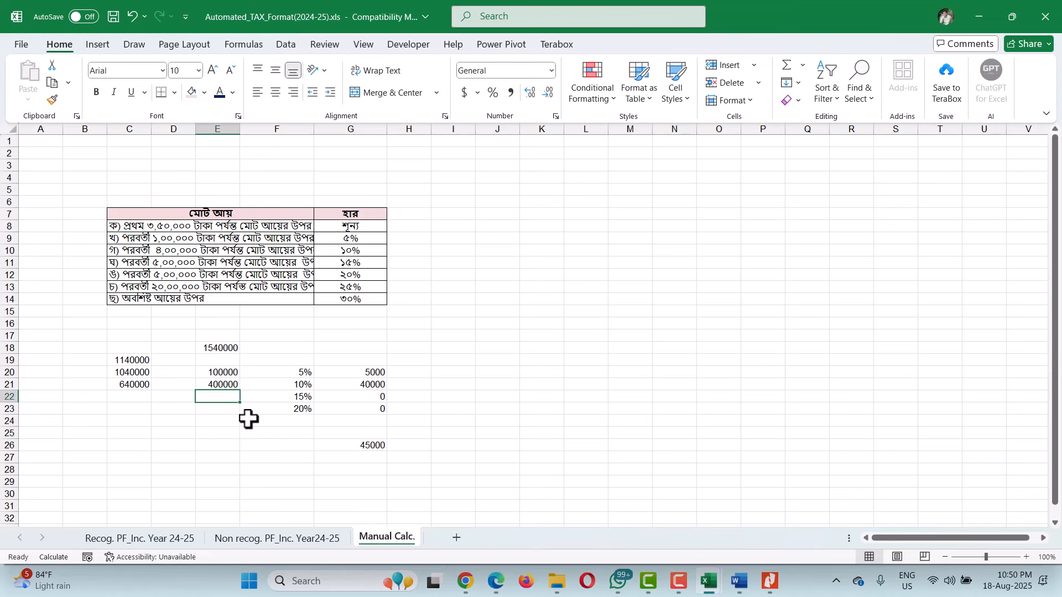
pyautogui.write('500000')
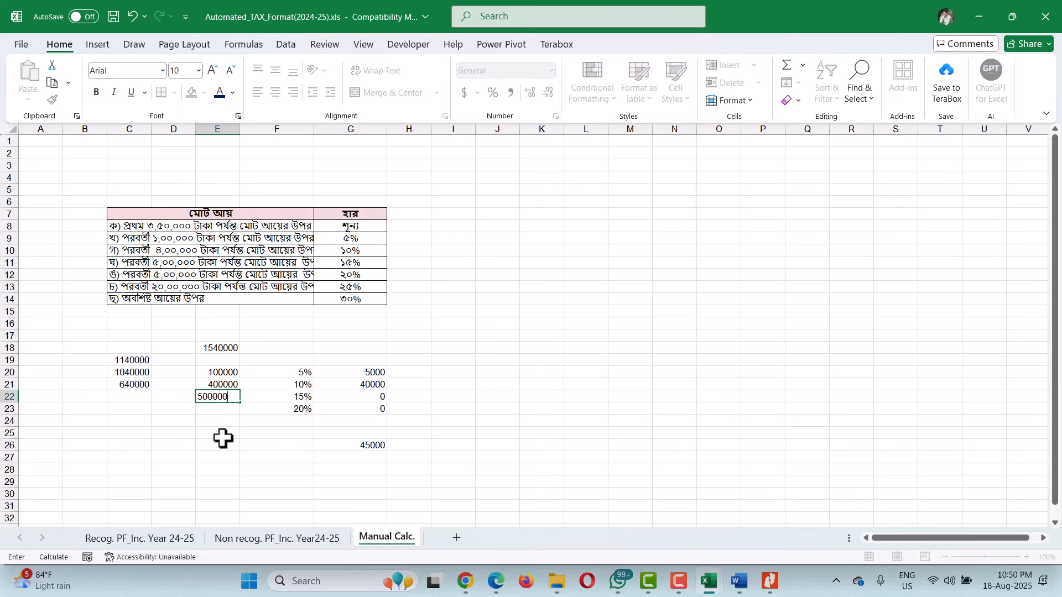
pyautogui.click(198, 437)
pyautogui.click(125, 396)
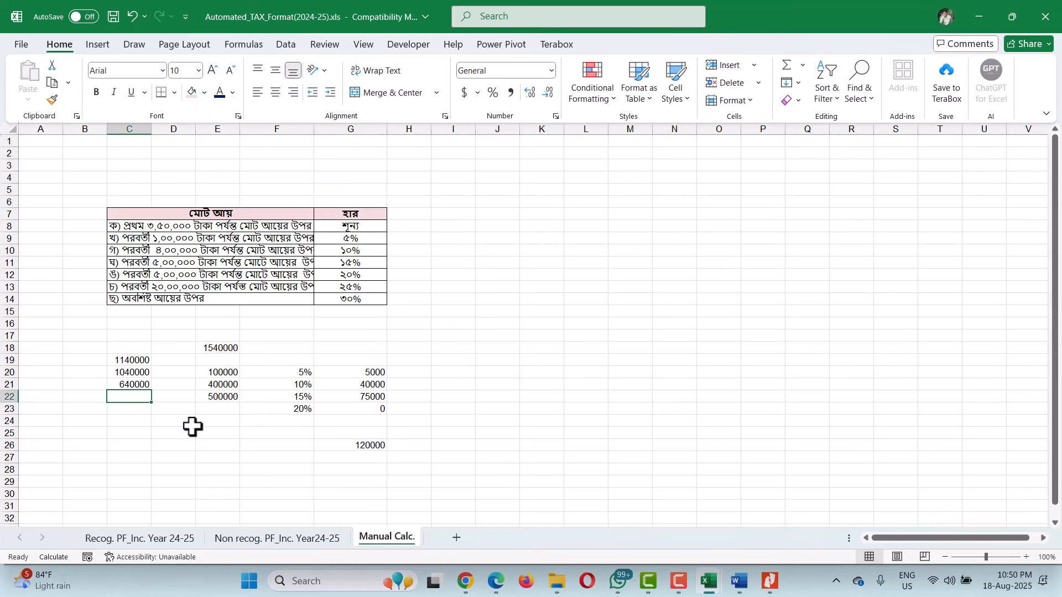
pyautogui.write('=')
pyautogui.click(137, 385)
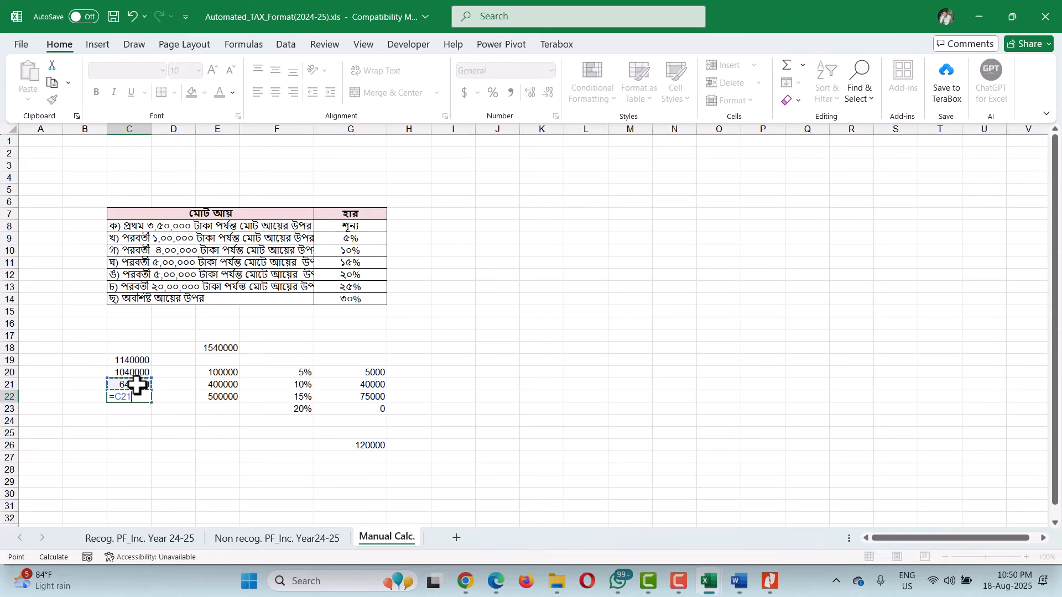
pyautogui.write('-500000')
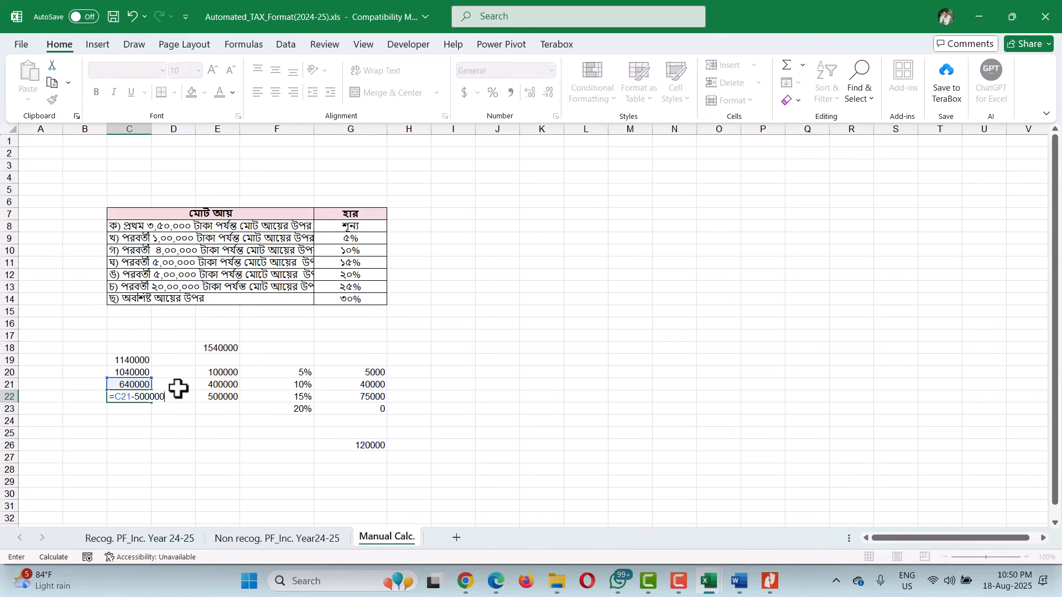
pyautogui.press('Return')
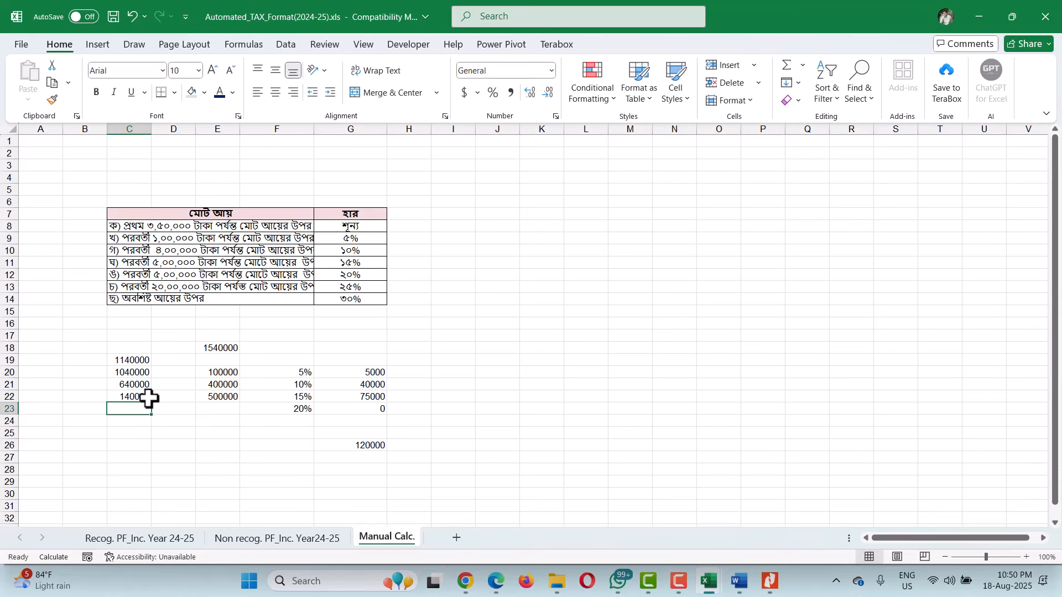
# Step: Enter the remaining 140000 in E23 as the amount for the 20% slab
pyautogui.click(167, 275)
pyautogui.click(226, 408)
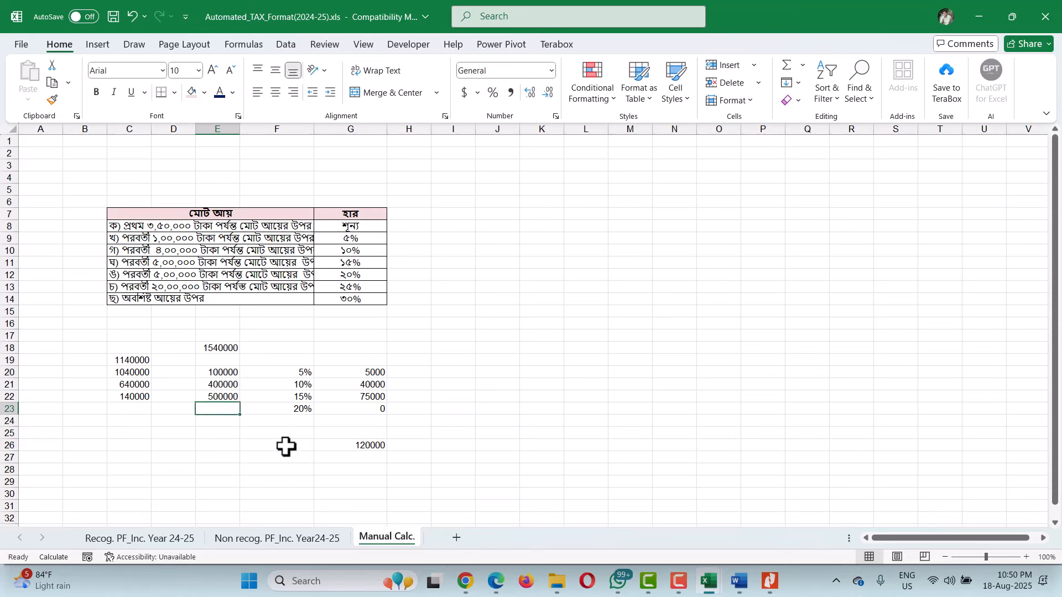
pyautogui.write('140000')
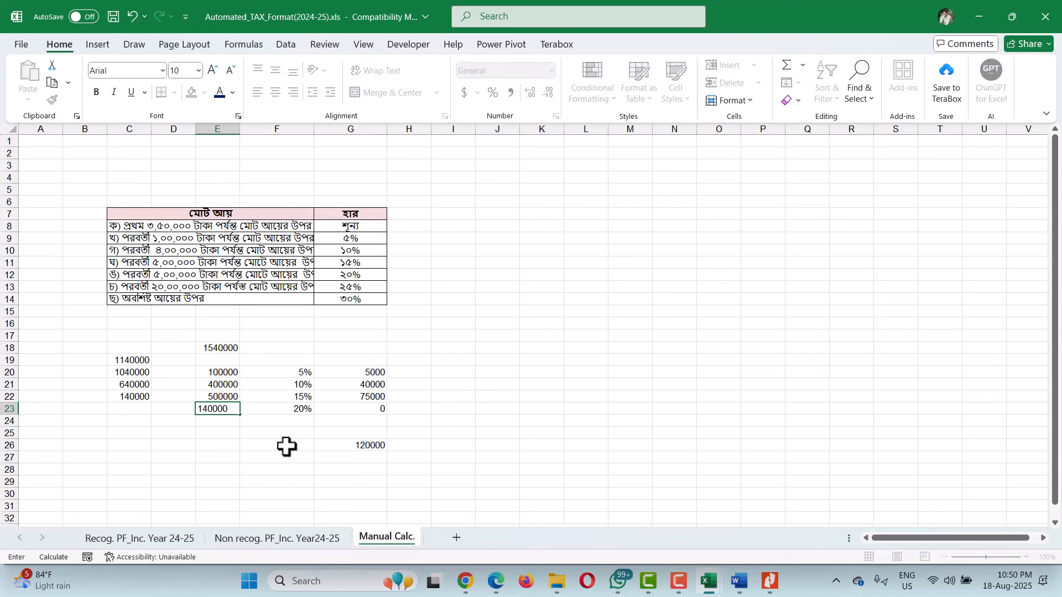
pyautogui.press('Return')
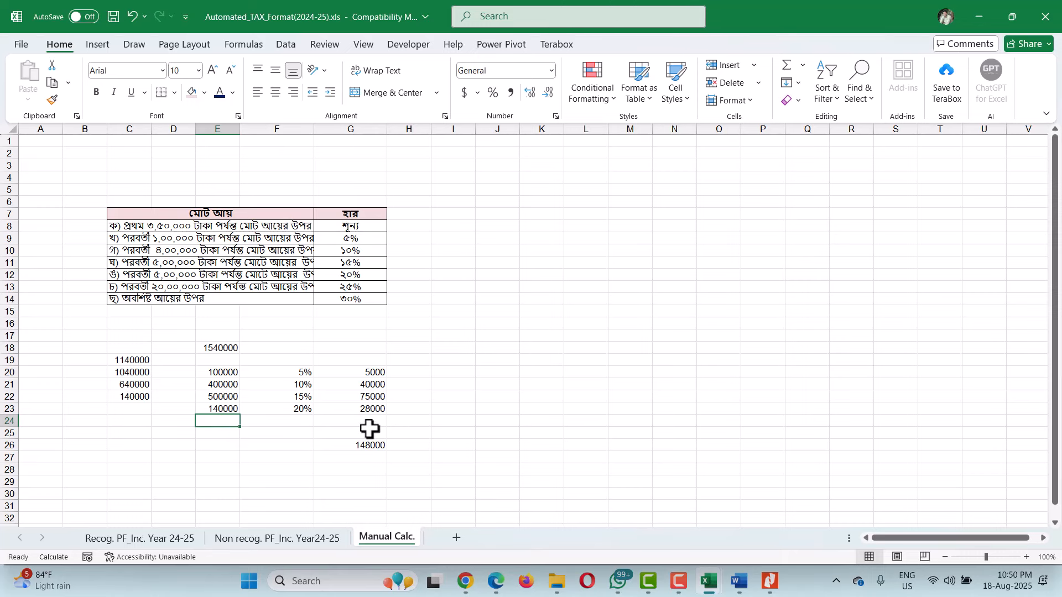
# Step: Check the payable tax, investment rebate, annual tax and monthly tax on the Recog. PF_Inc. Year 24-25 sheet
pyautogui.click(176, 539)
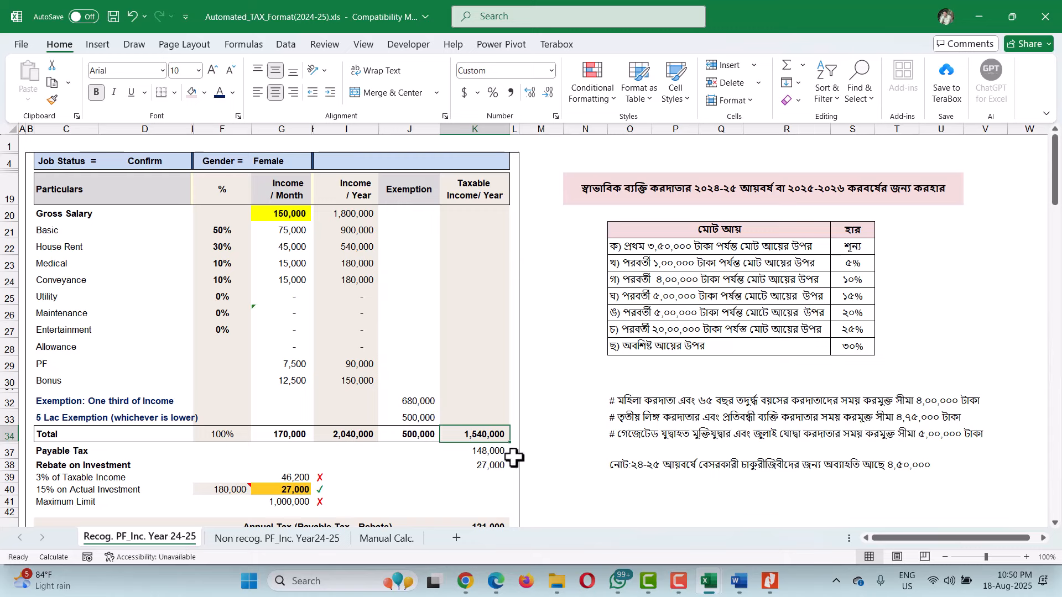
pyautogui.press('Escape')
pyautogui.click(501, 450)
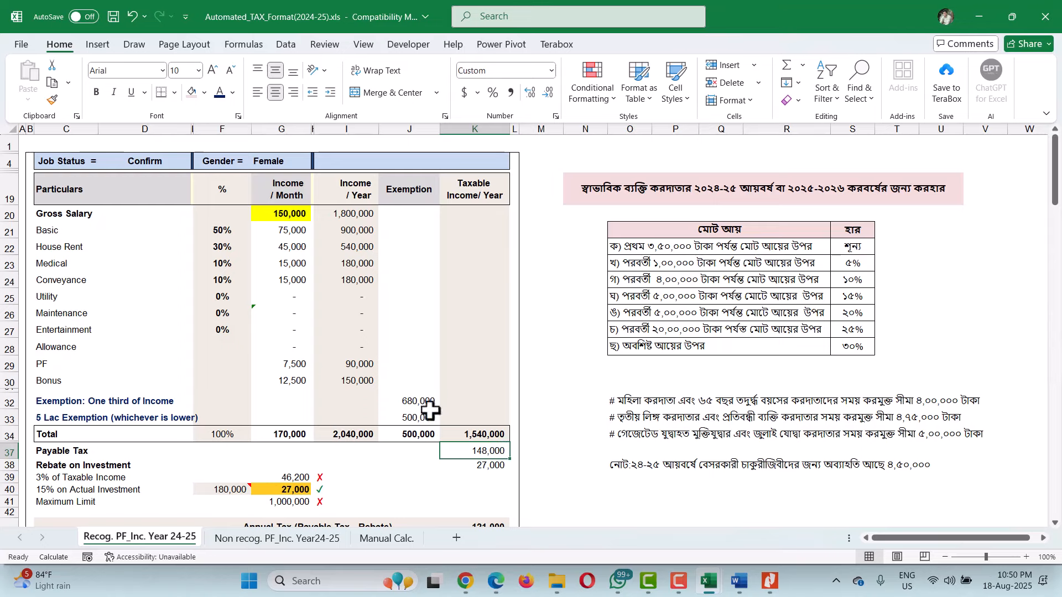
pyautogui.scroll(-1, 421, 462)
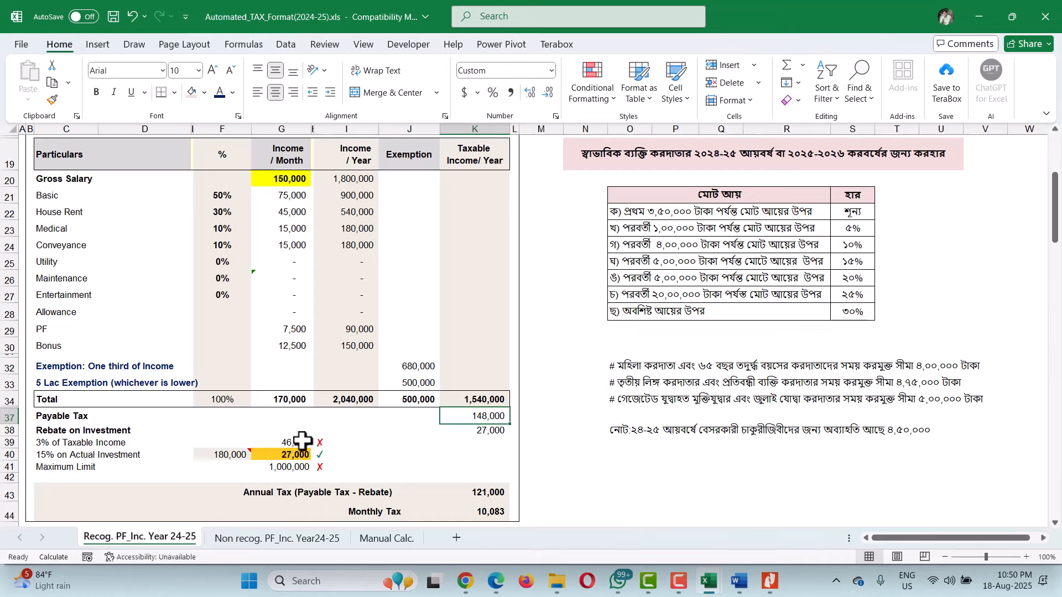
pyautogui.scroll(-1, 500, 434)
pyautogui.click(502, 429)
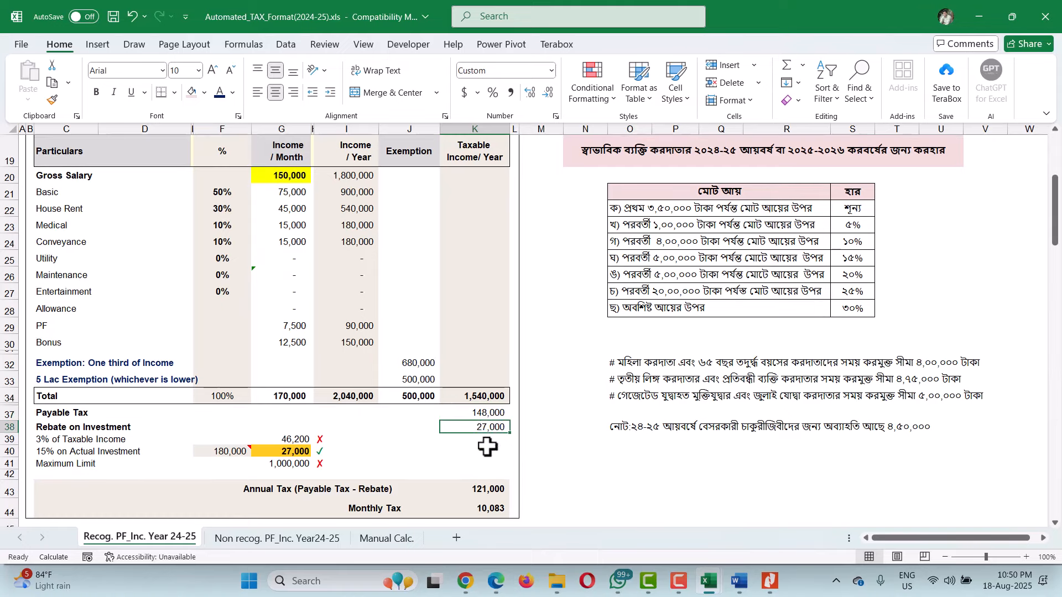
pyautogui.click(497, 492)
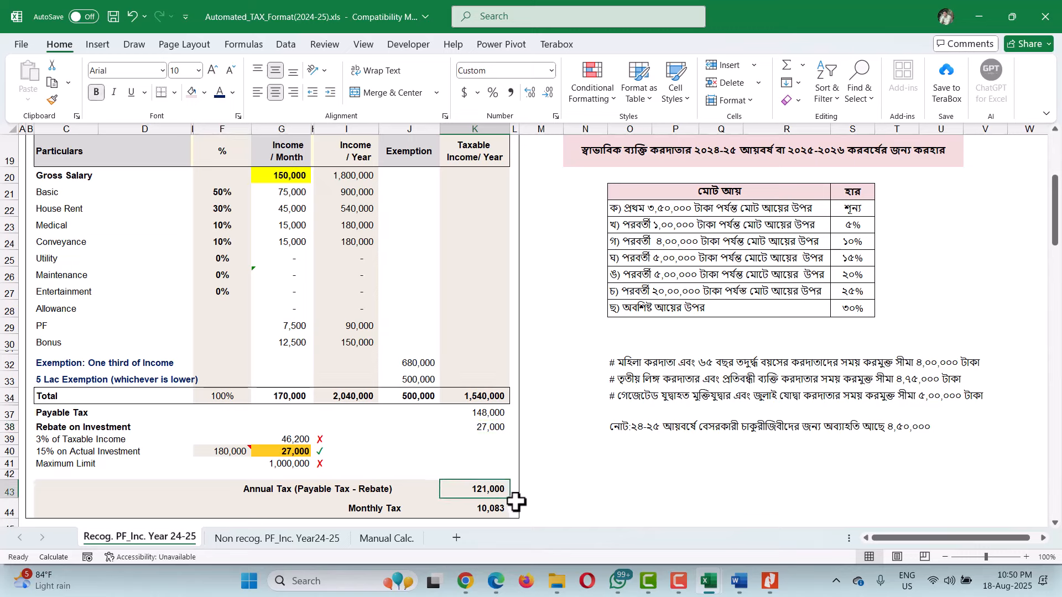
pyautogui.click(497, 507)
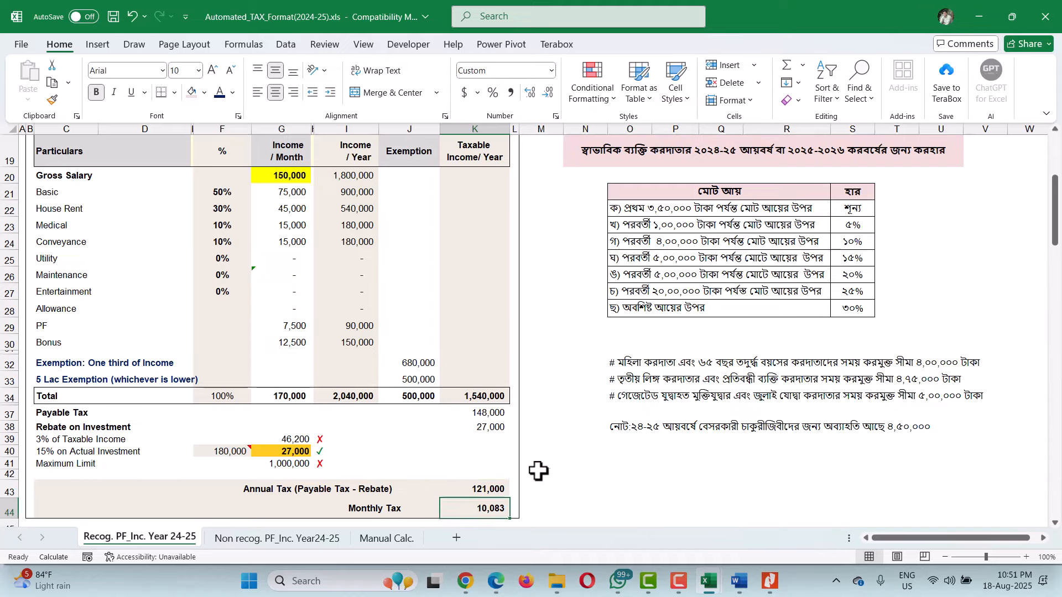
# Step: Compare the payable tax with the slab amounts in the Detail Breakdown of Payable Tax
pyautogui.scroll(-1, 536, 471)
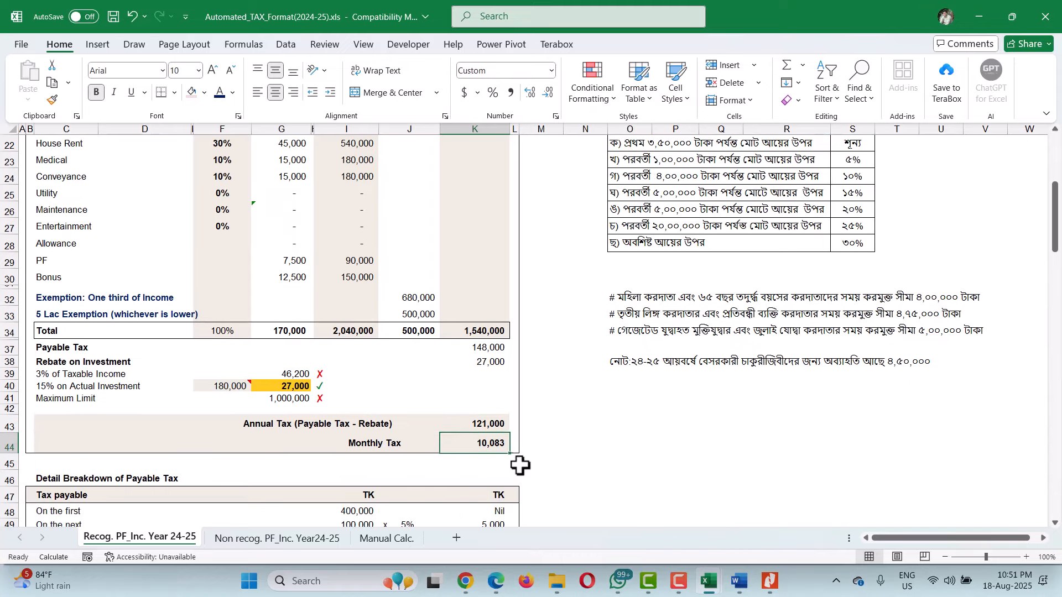
pyautogui.scroll(-1, 520, 467)
pyautogui.click(493, 283)
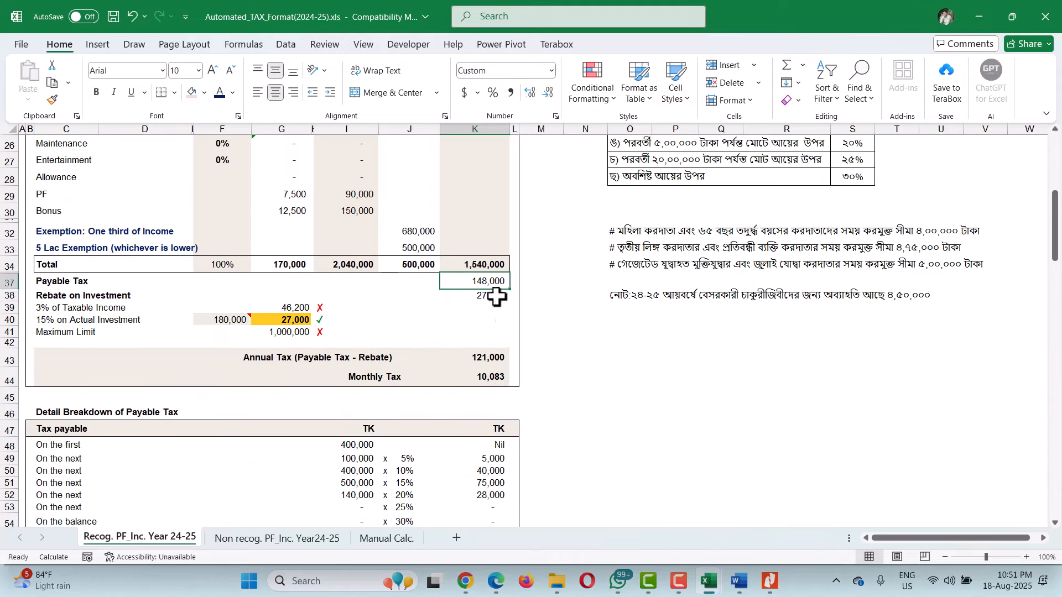
pyautogui.scroll(-1, 499, 393)
pyautogui.moveTo(500, 389); pyautogui.dragTo(507, 479)
pyautogui.click(530, 459)
pyautogui.scroll(5, 528, 459)
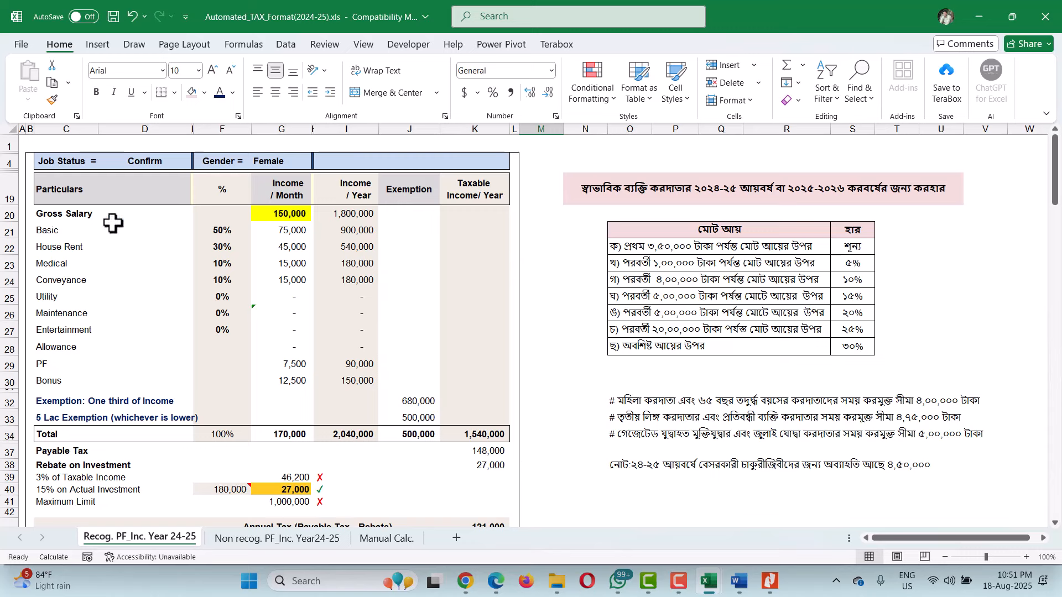
# Step: Set the monthly gross salary to 400,000 on the Recog. PF_Inc. Year 24-25 sheet
pyautogui.click(296, 210)
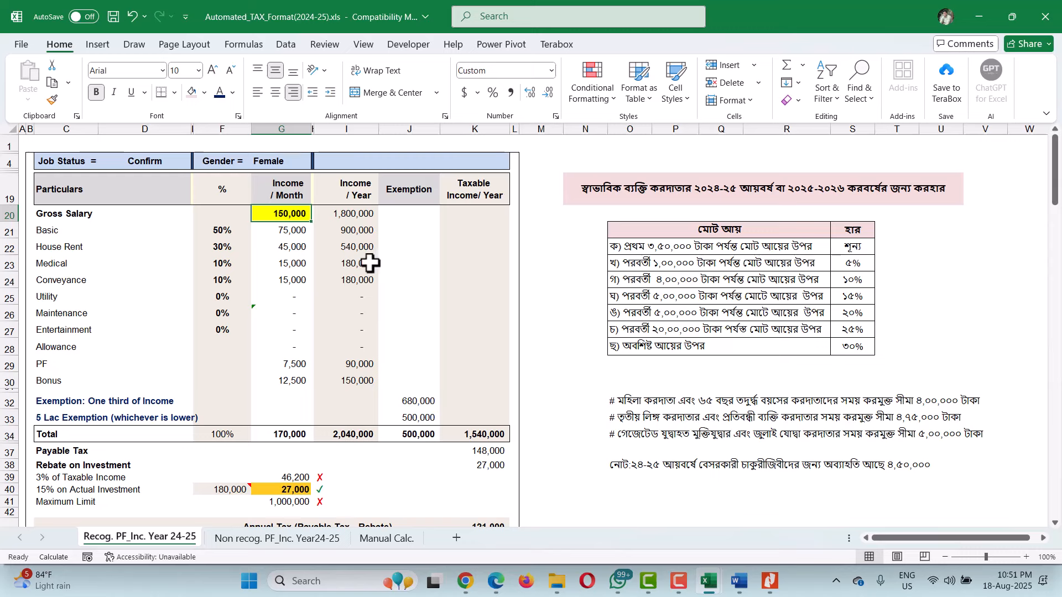
pyautogui.write('400,0')
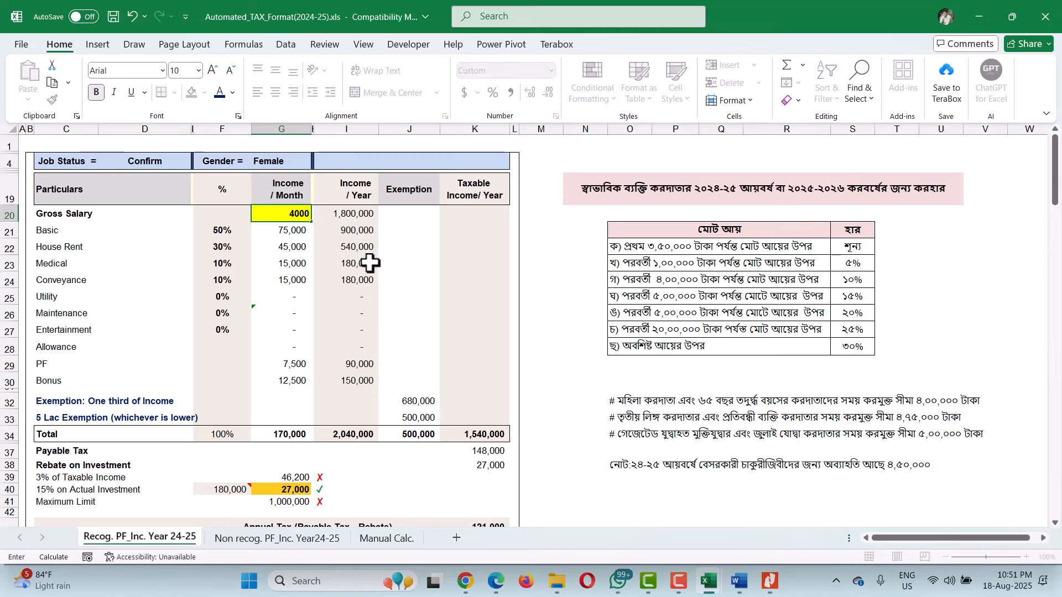
pyautogui.write('00')
pyautogui.press('Return')
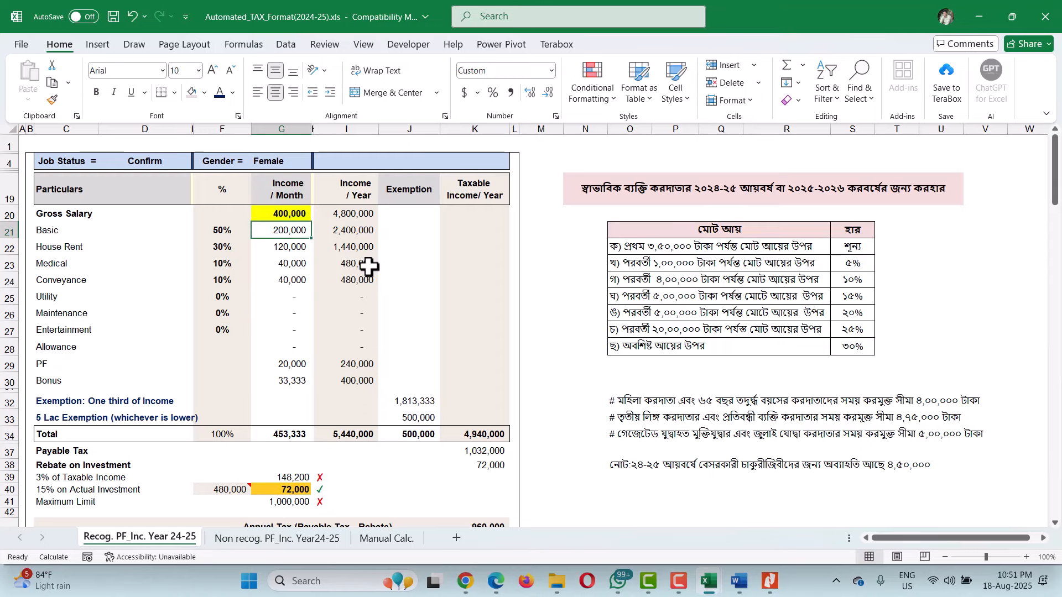
# Step: Check the total taxable income, payable tax, investment rebate, annual tax and monthly tax for the new gross salary
pyautogui.scroll(-1, 526, 422)
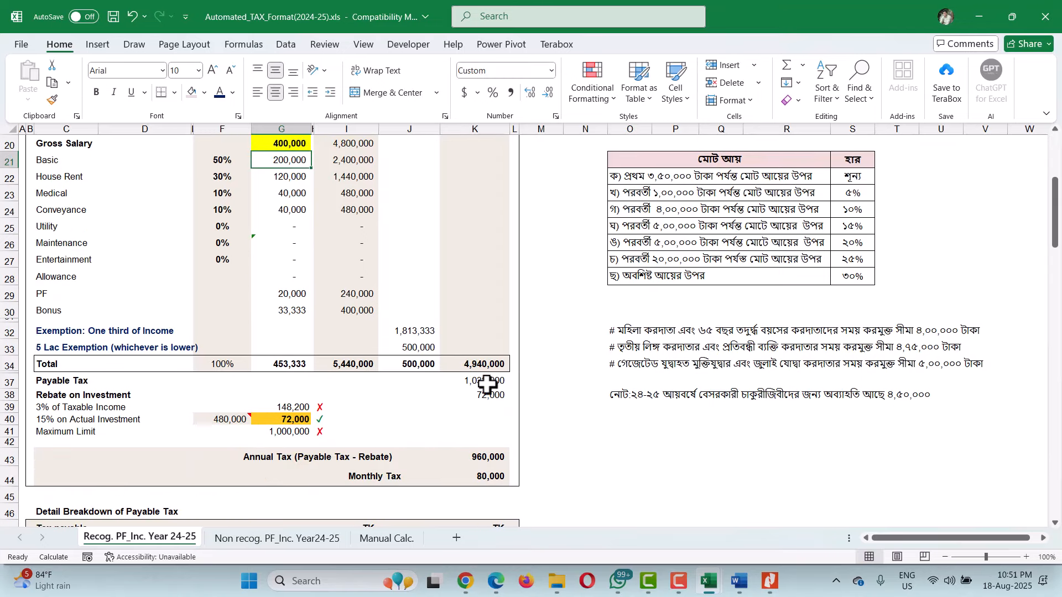
pyautogui.click(487, 383)
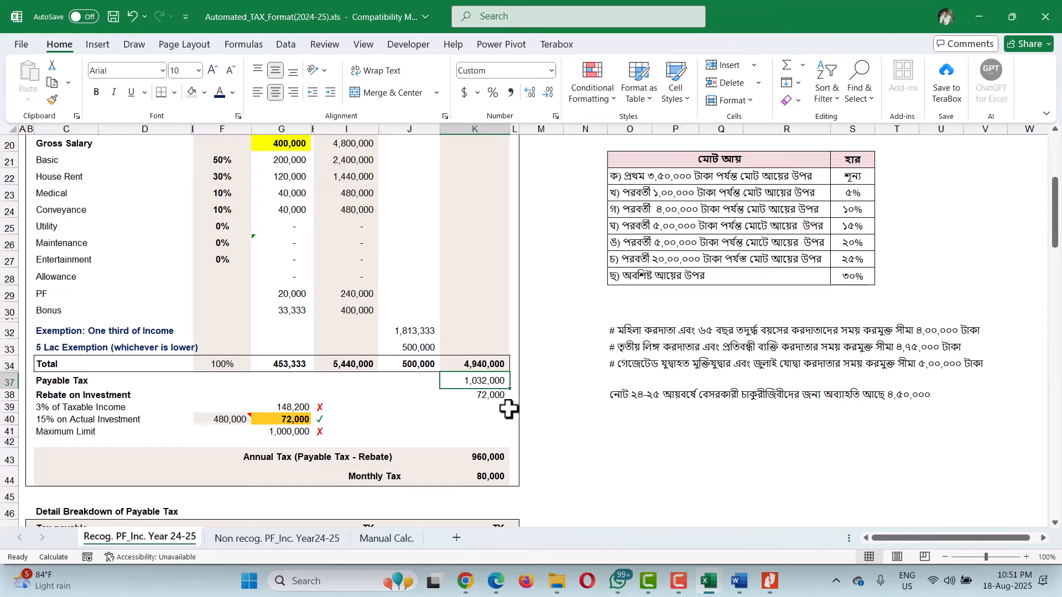
pyautogui.click(494, 365)
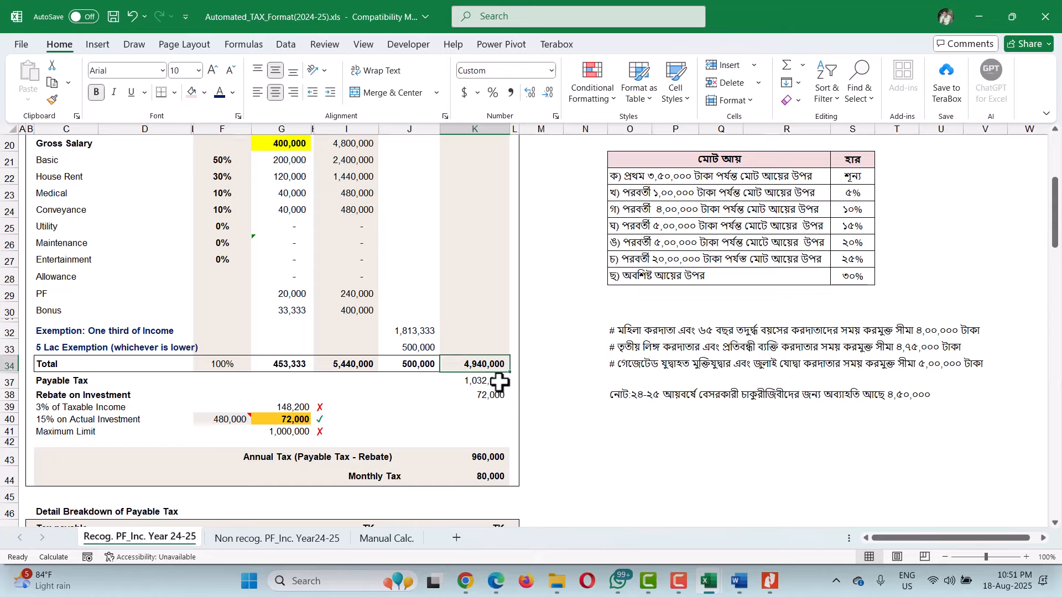
pyautogui.click(497, 382)
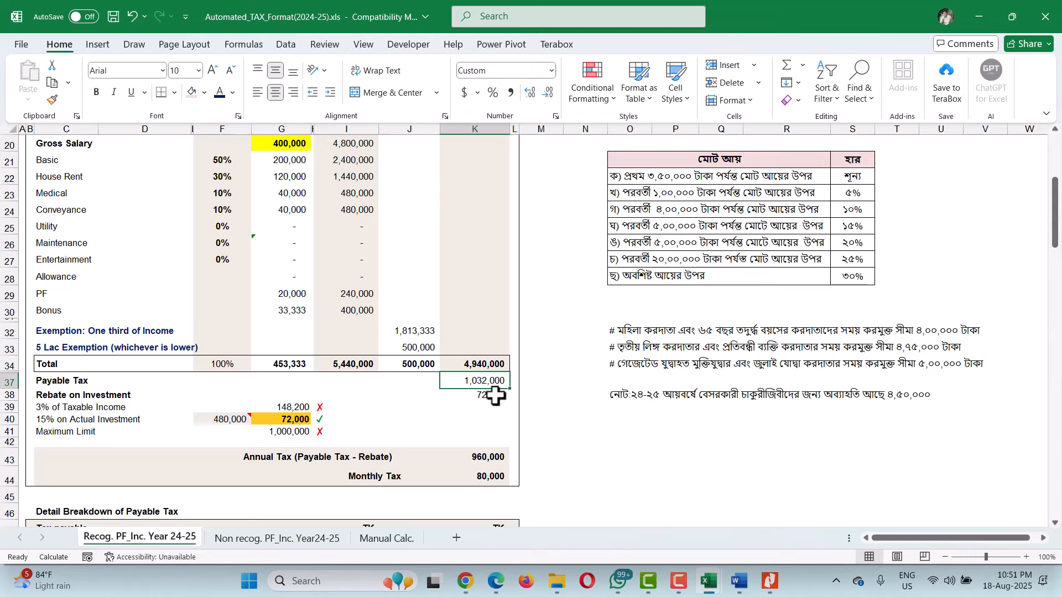
pyautogui.click(495, 395)
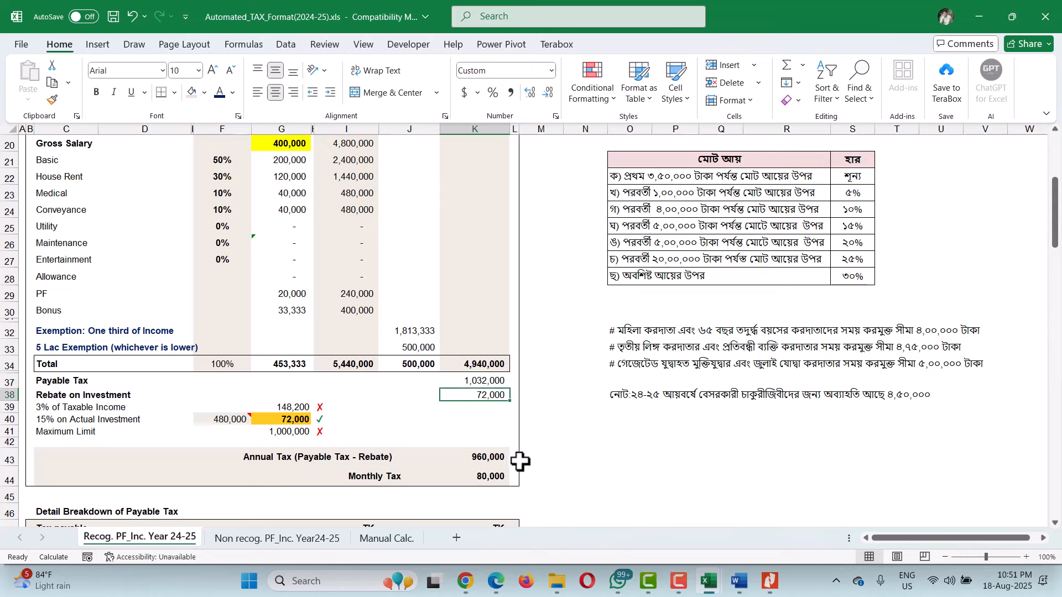
pyautogui.click(488, 463)
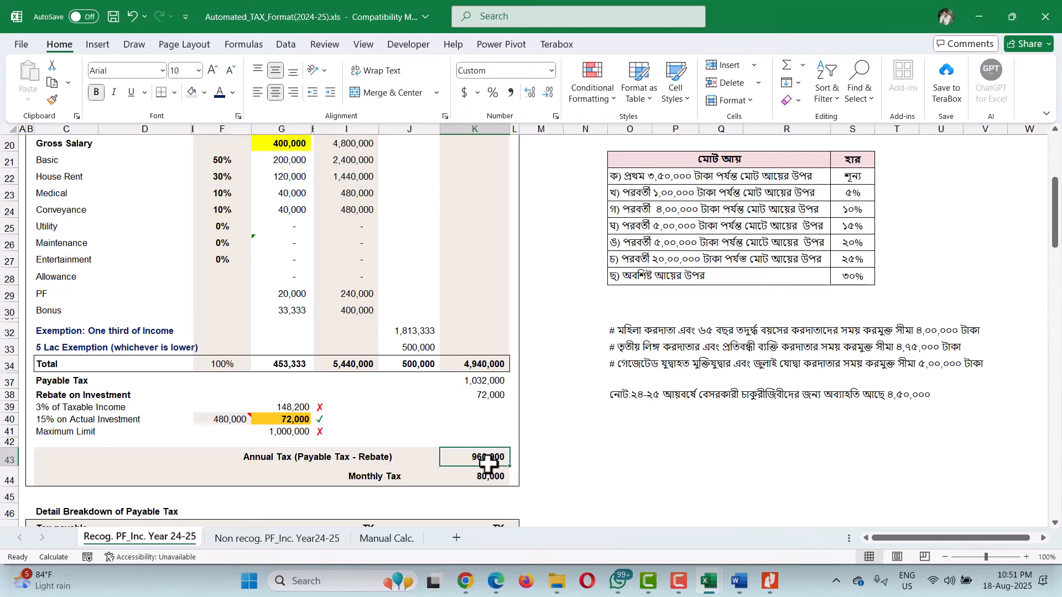
pyautogui.click(487, 475)
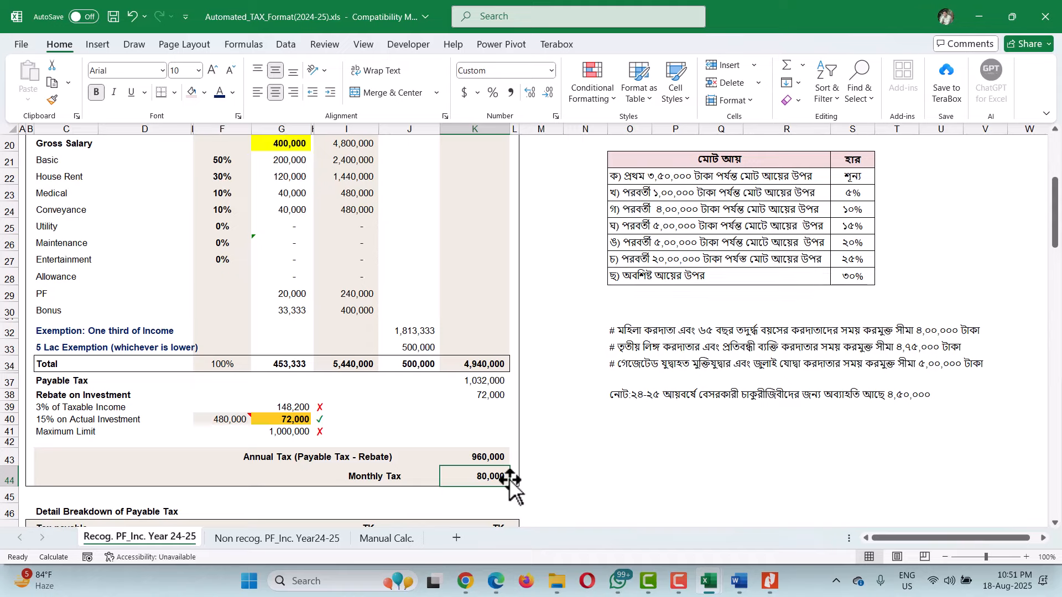
pyautogui.scroll(1, 510, 459)
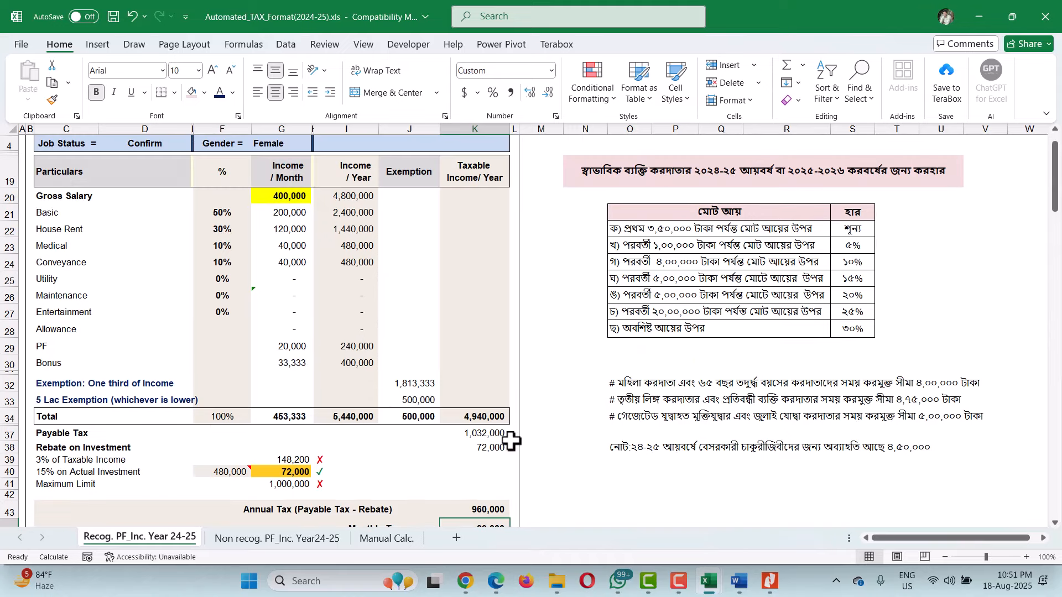
pyautogui.scroll(-1, 510, 441)
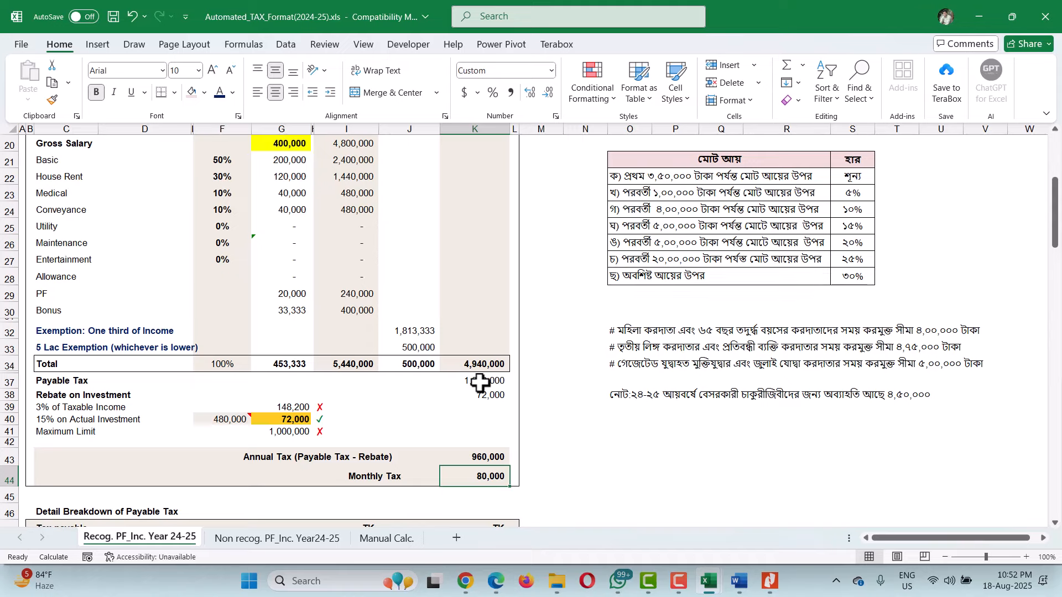
# Step: Preview the printout of the income tax calculation sheet and return to the worksheet
pyautogui.scroll(1, 479, 380)
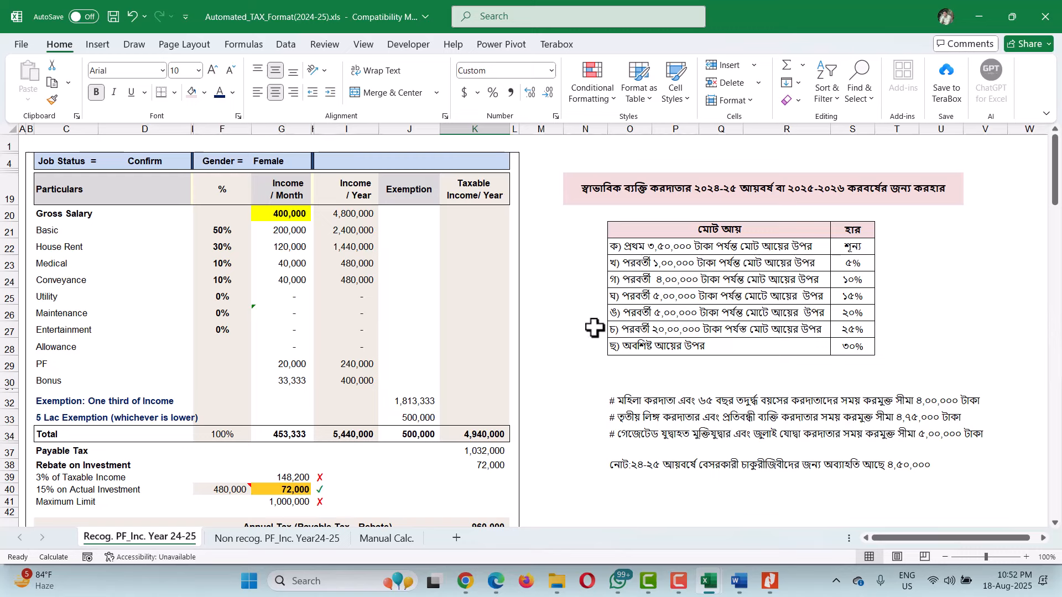
pyautogui.hotkey('ctrl', 'p')
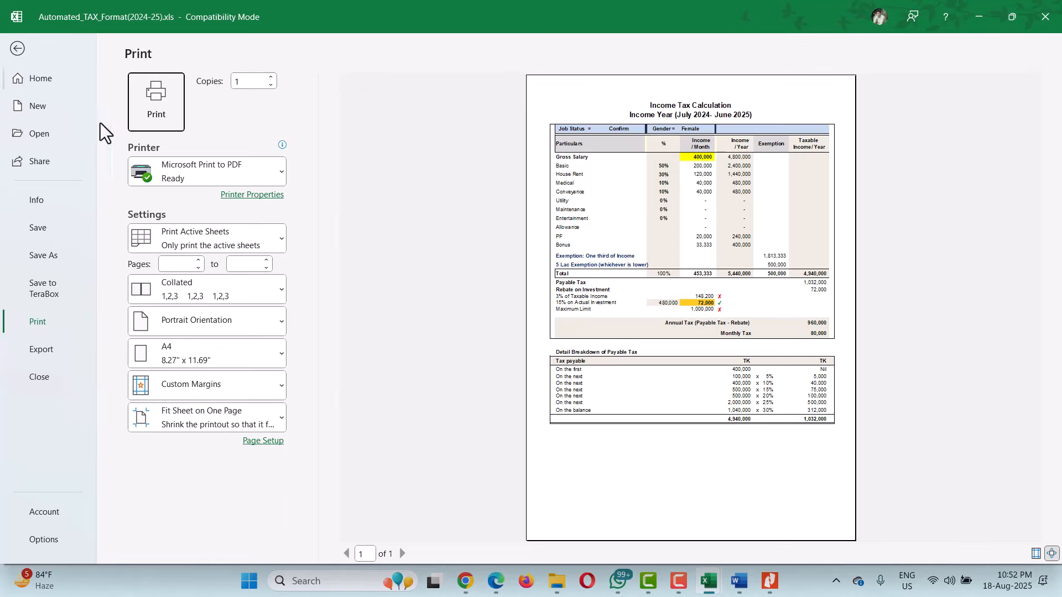
pyautogui.press('Escape')
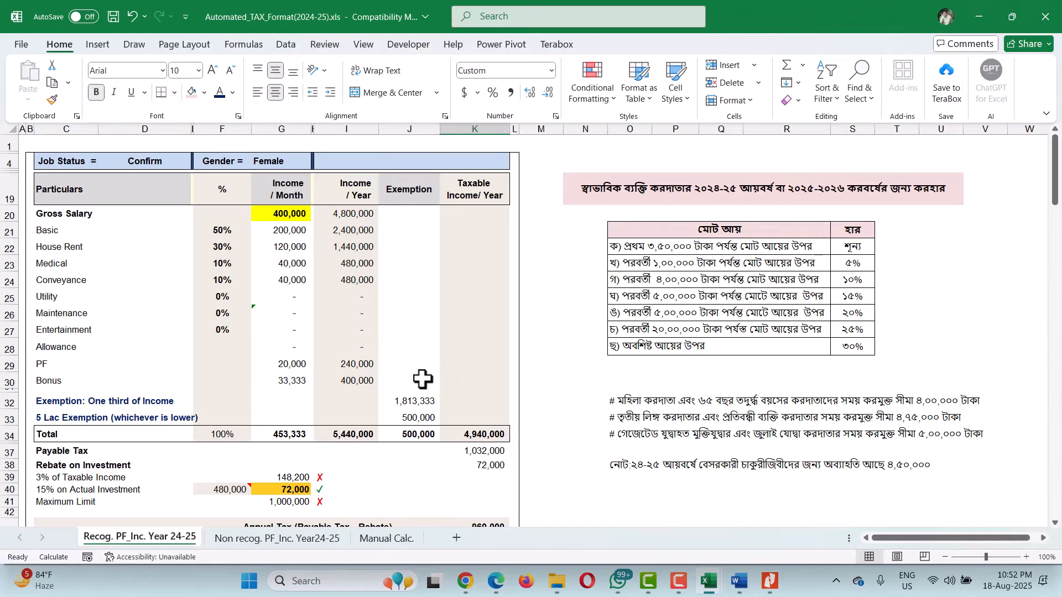
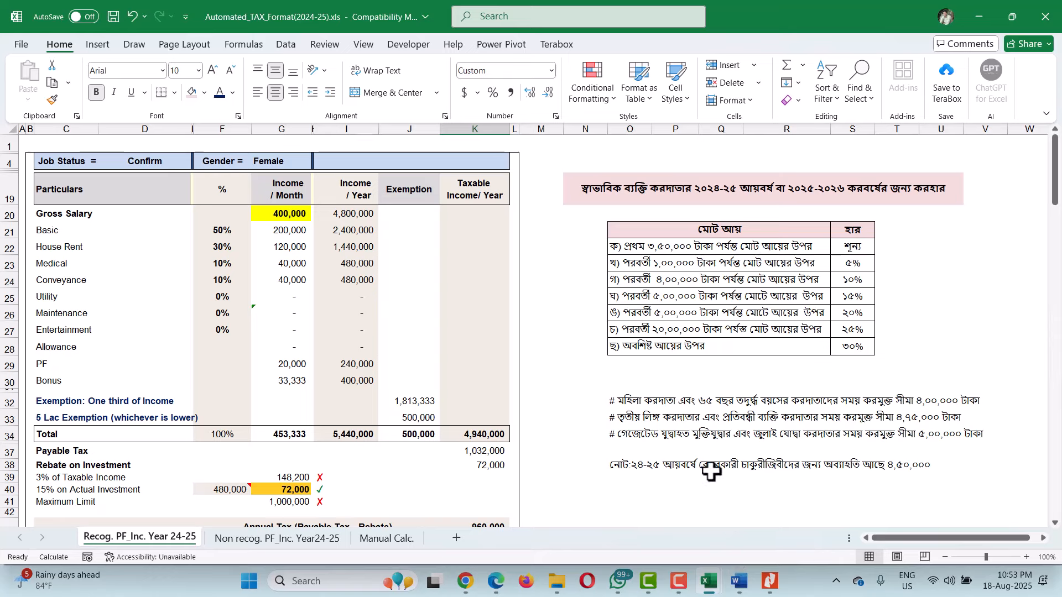
# Step: Switch to the Family Expense Tracker_Final.xlsm workbook, view the Income Detail sheet and open the Expense Detail sheet
pyautogui.moveTo(708, 580); pyautogui.dragTo(769, 592)
pyautogui.moveTo(769, 591)
pyautogui.click(647, 509)
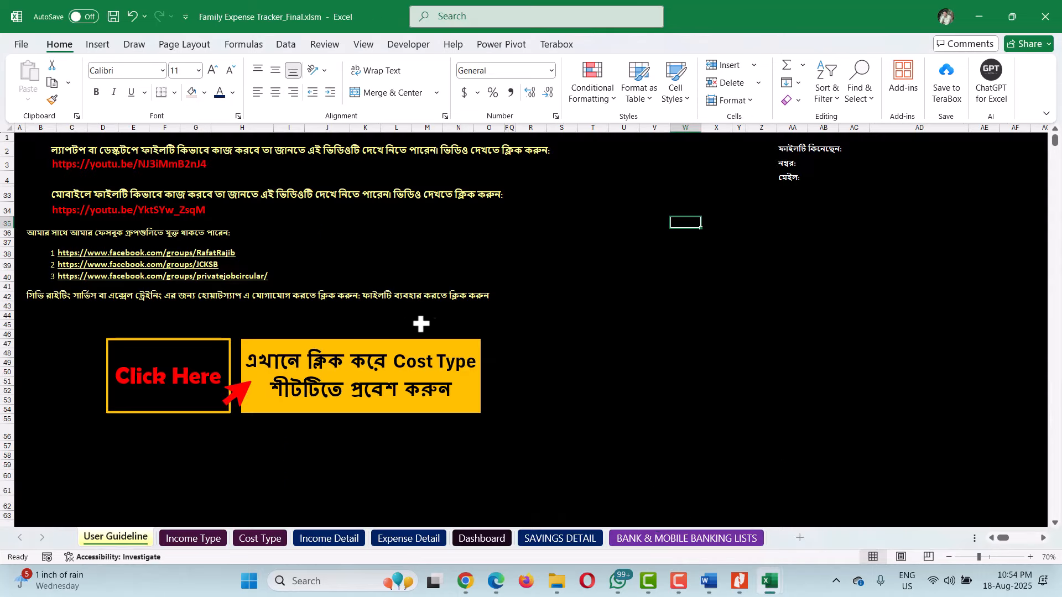
pyautogui.click(343, 536)
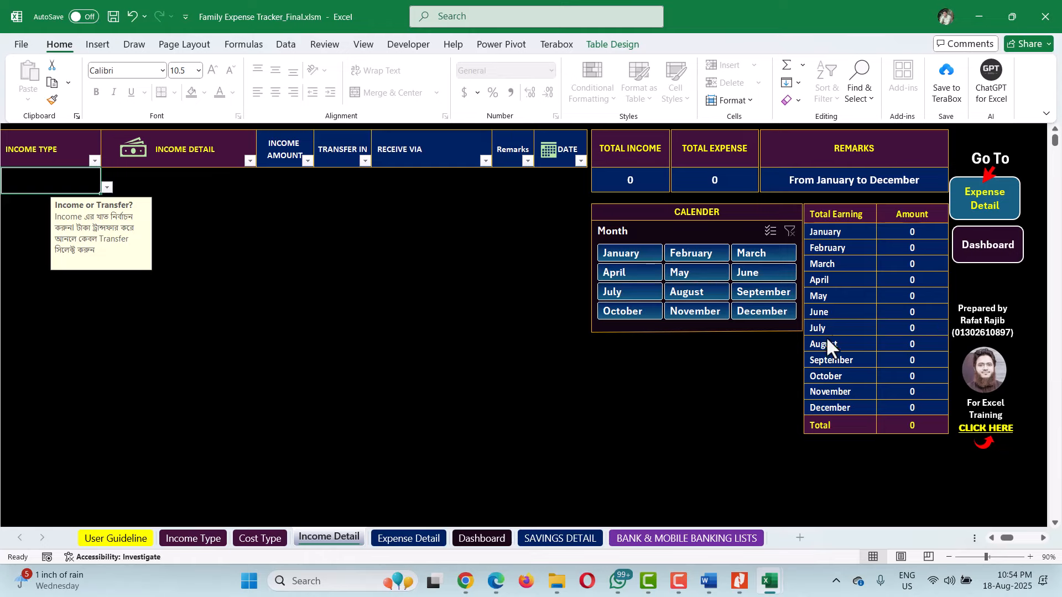
pyautogui.click(407, 536)
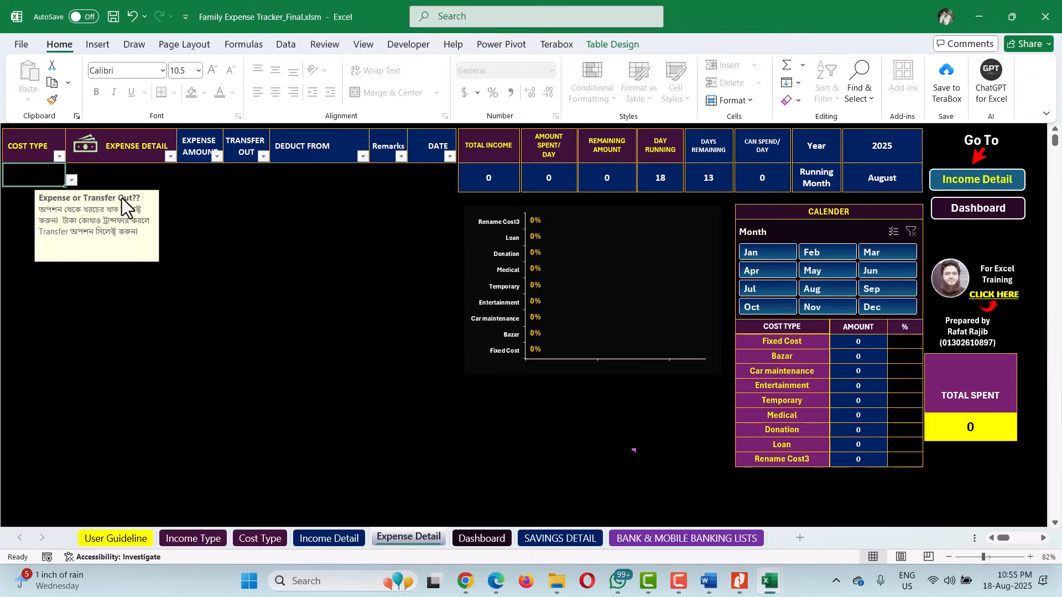
# Step: Try out the cost type choices in the first three expense rows, setting each row to Bazar
pyautogui.click(72, 180)
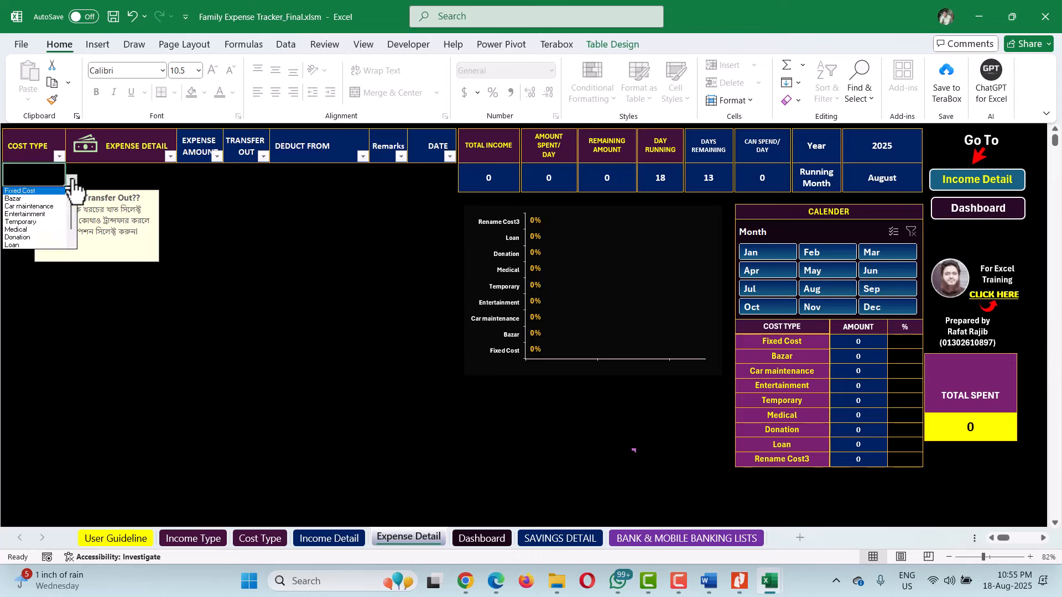
pyautogui.click(33, 191)
pyautogui.click(72, 181)
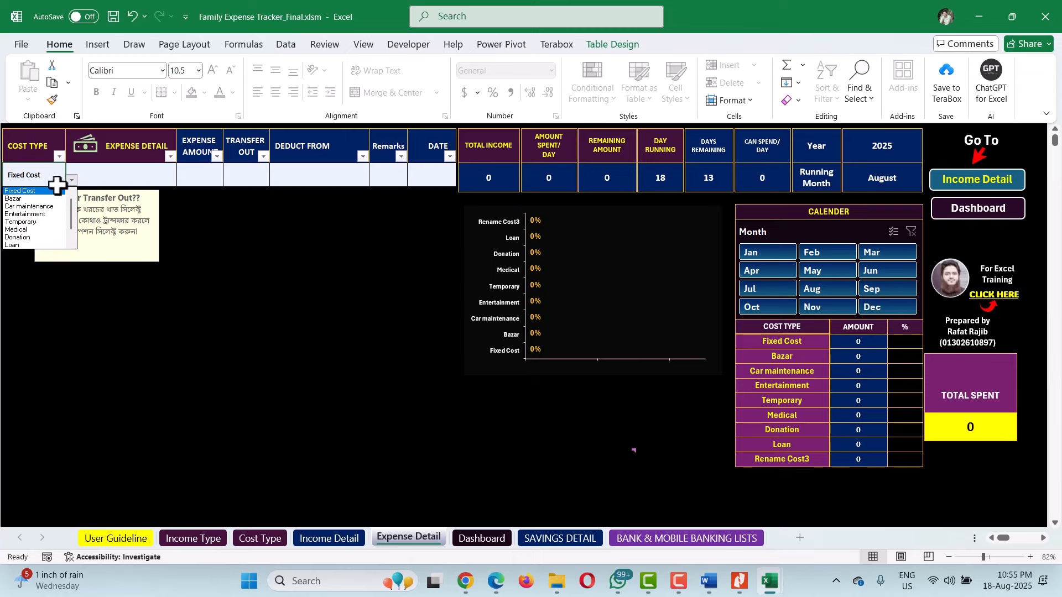
pyautogui.click(25, 199)
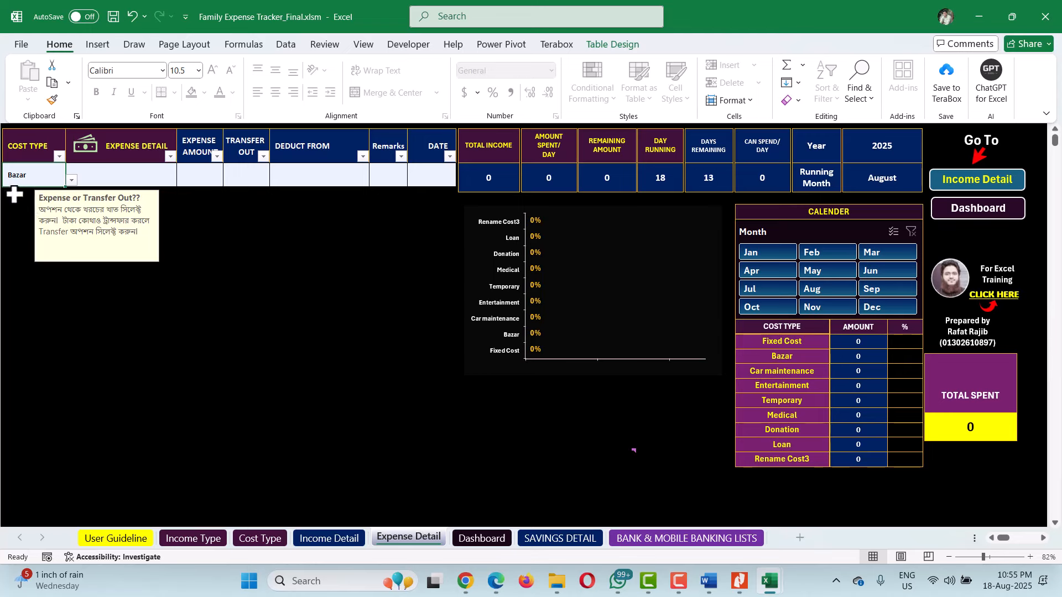
pyautogui.click(24, 202)
pyautogui.click(71, 203)
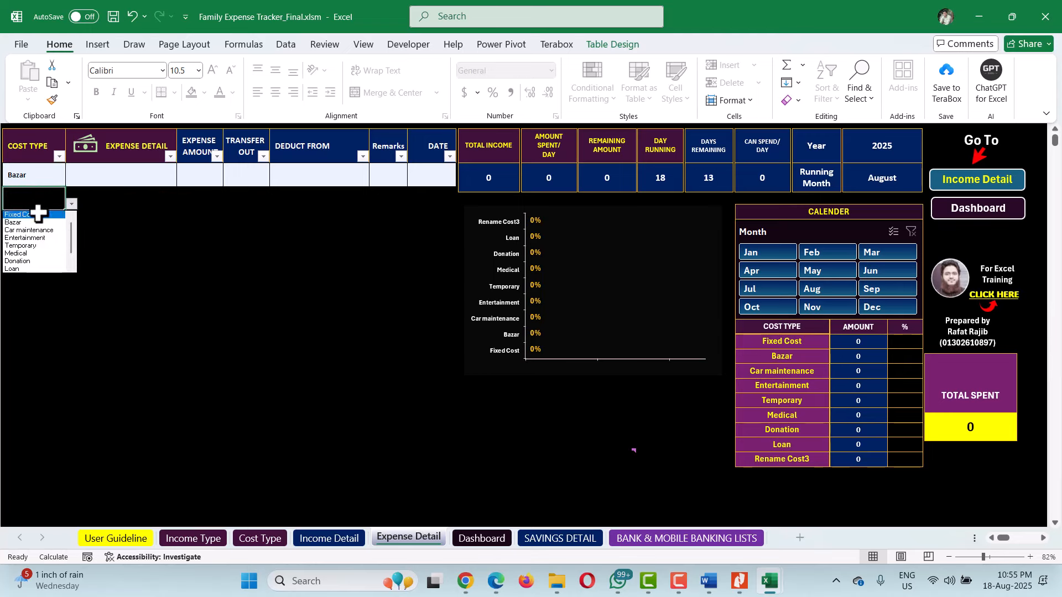
pyautogui.click(36, 222)
pyautogui.click(57, 218)
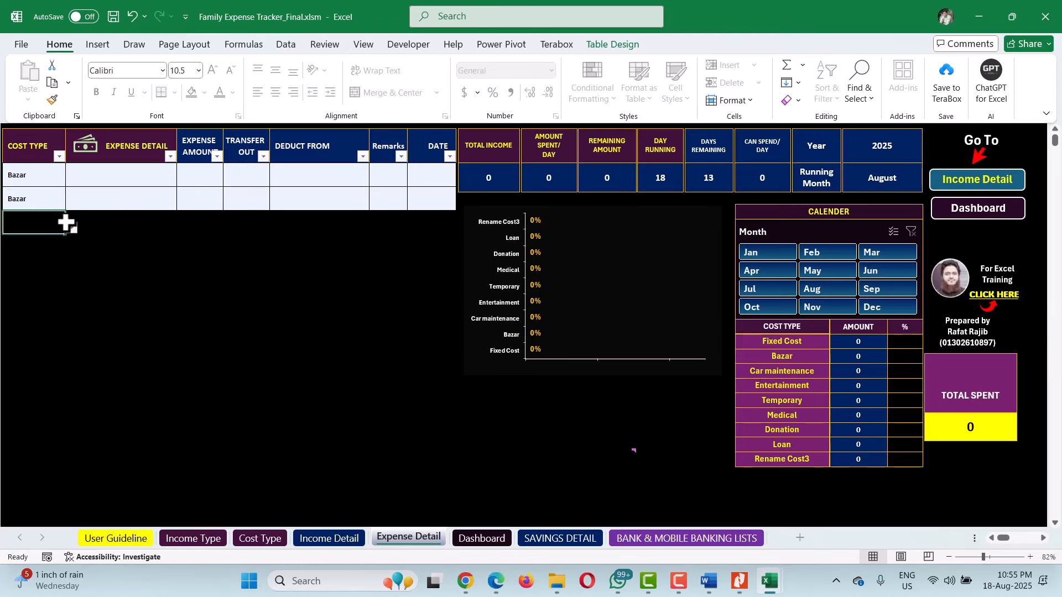
pyautogui.click(72, 227)
pyautogui.click(15, 245)
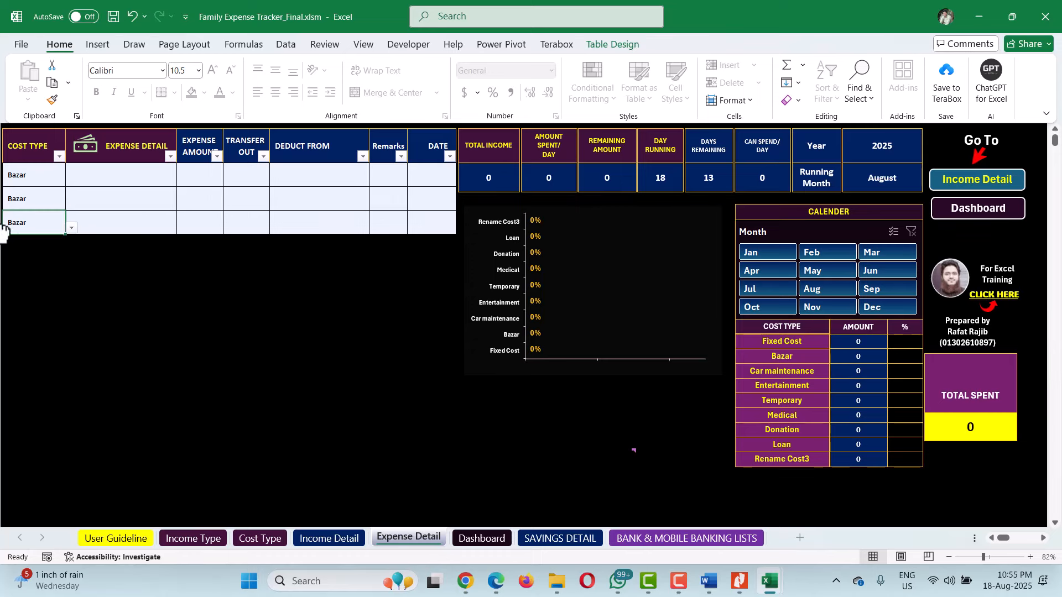
# Step: Clear the Bazar cost types from the first three rows of the expense table
pyautogui.click(32, 175)
pyautogui.keyDown('shift'); pyautogui.click(40, 224); pyautogui.keyUp('shift')
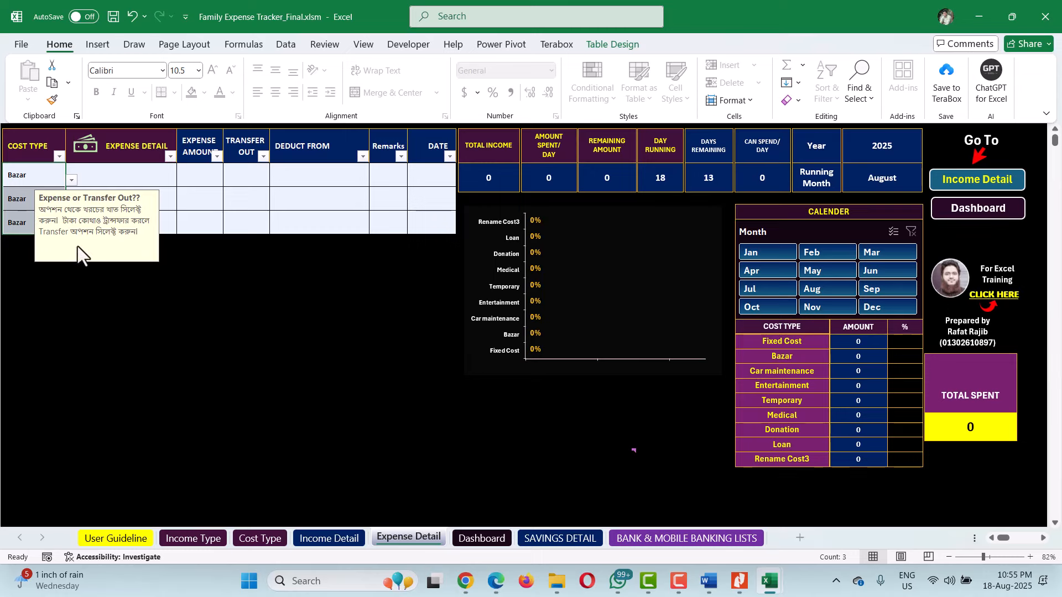
pyautogui.press('Delete')
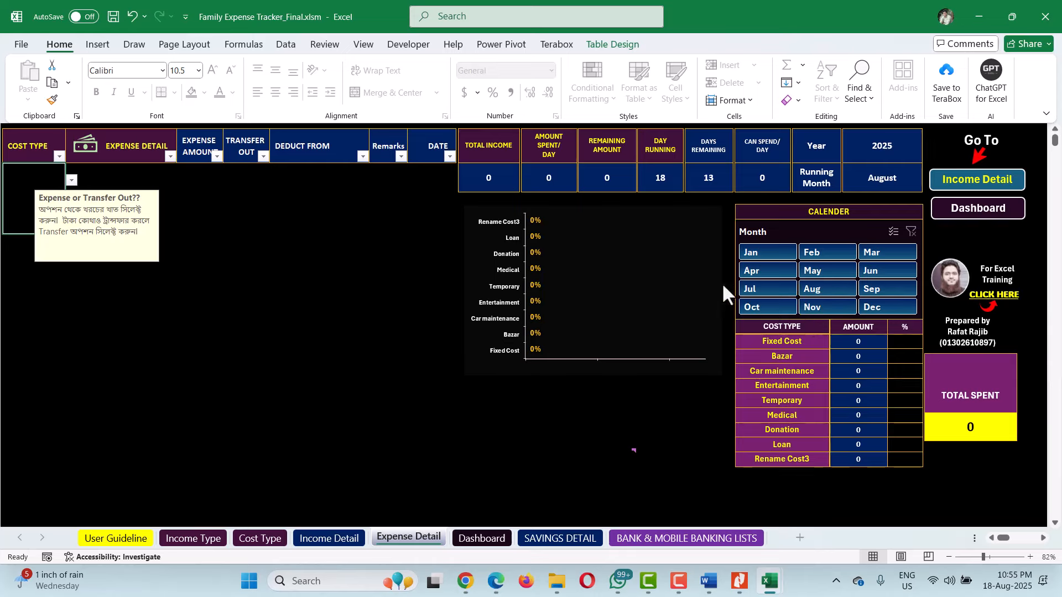
# Step: Filter both the Expense Detail and Income Detail sheets to the month of August
pyautogui.click(807, 290)
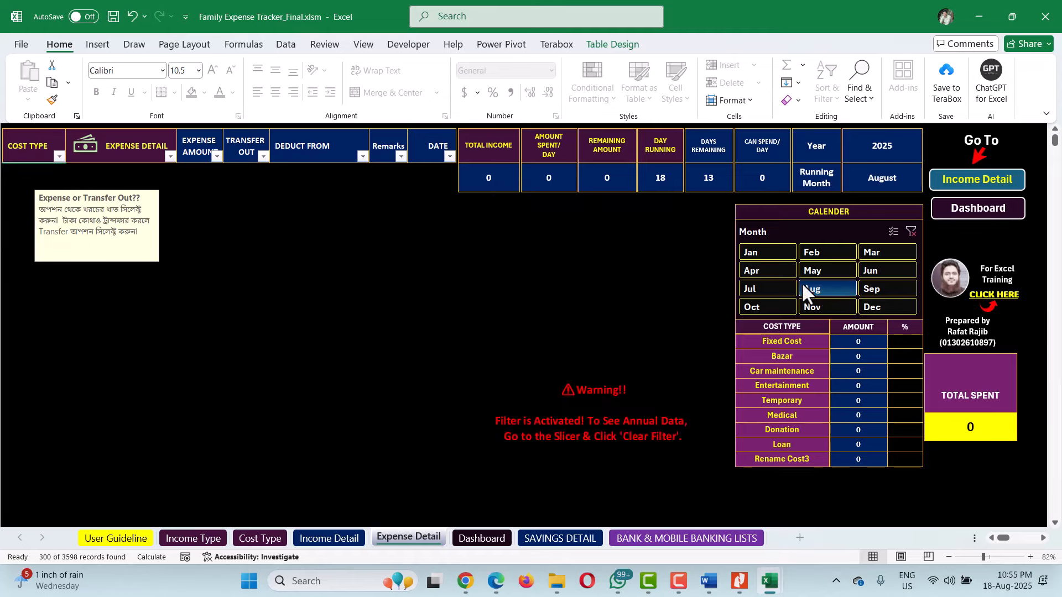
pyautogui.click(320, 539)
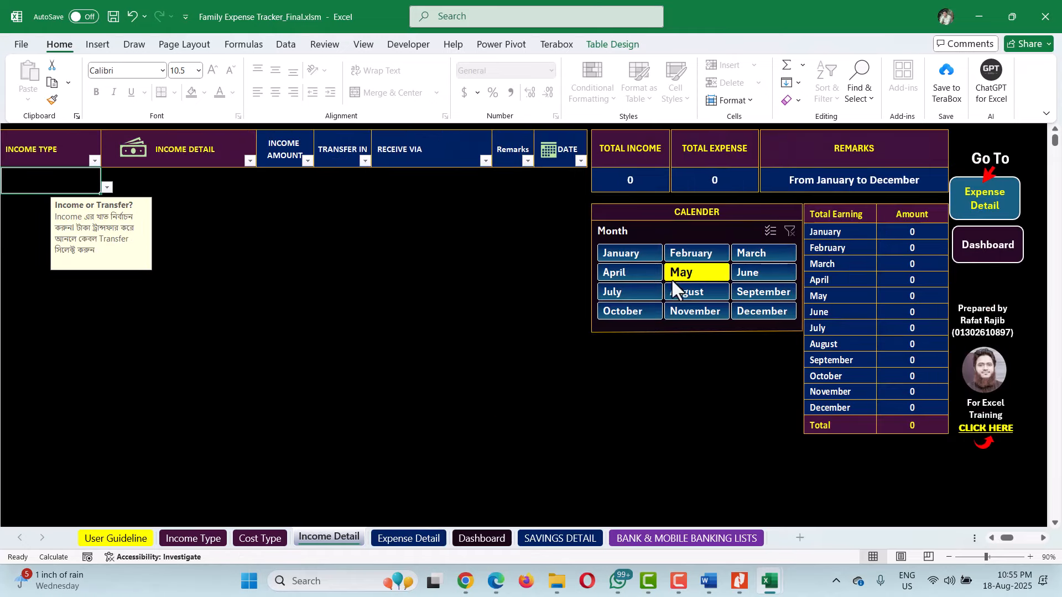
pyautogui.click(683, 292)
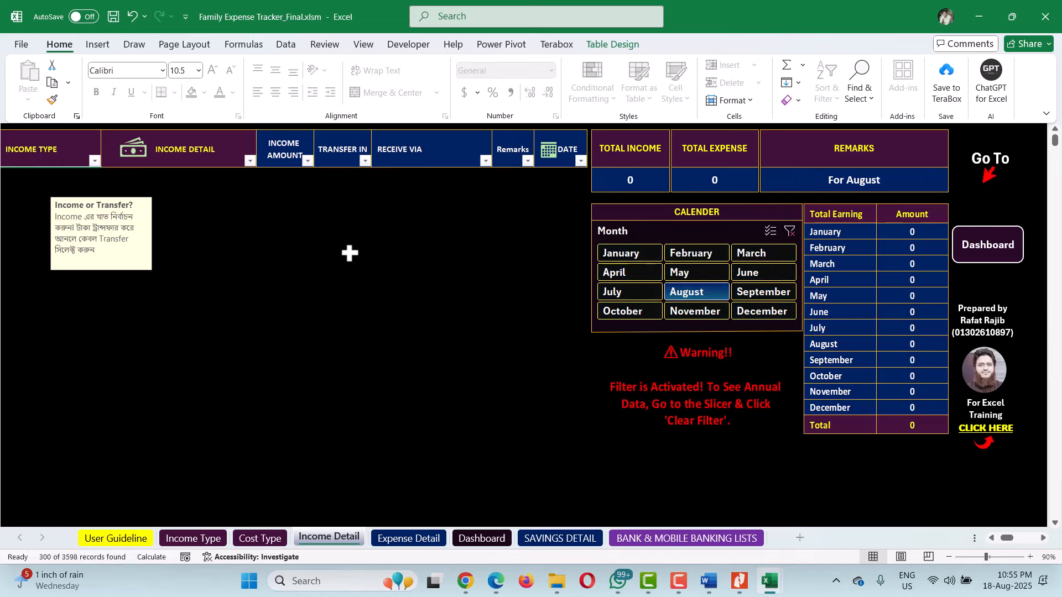
# Step: Enter the first August income row with type Salary, detail AB Bank and amount 100,000
pyautogui.click(86, 176)
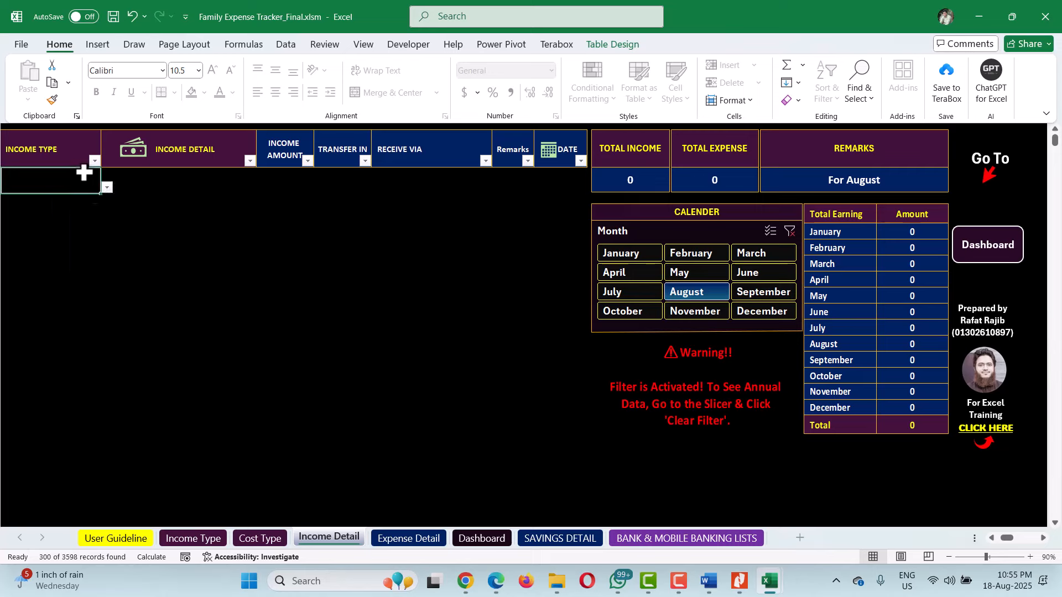
pyautogui.click(107, 188)
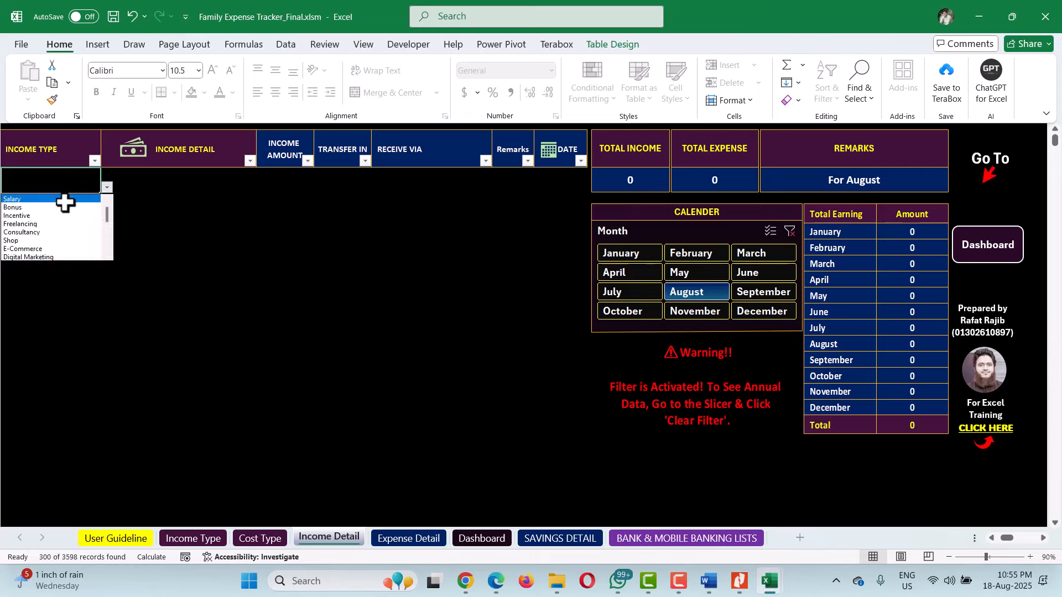
pyautogui.click(66, 203)
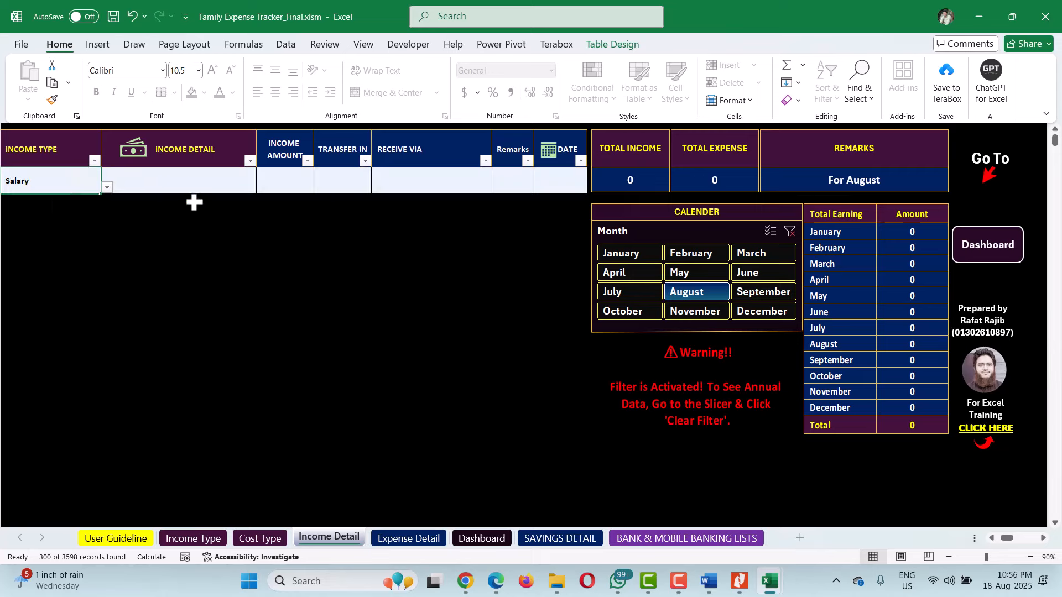
pyautogui.click(180, 182)
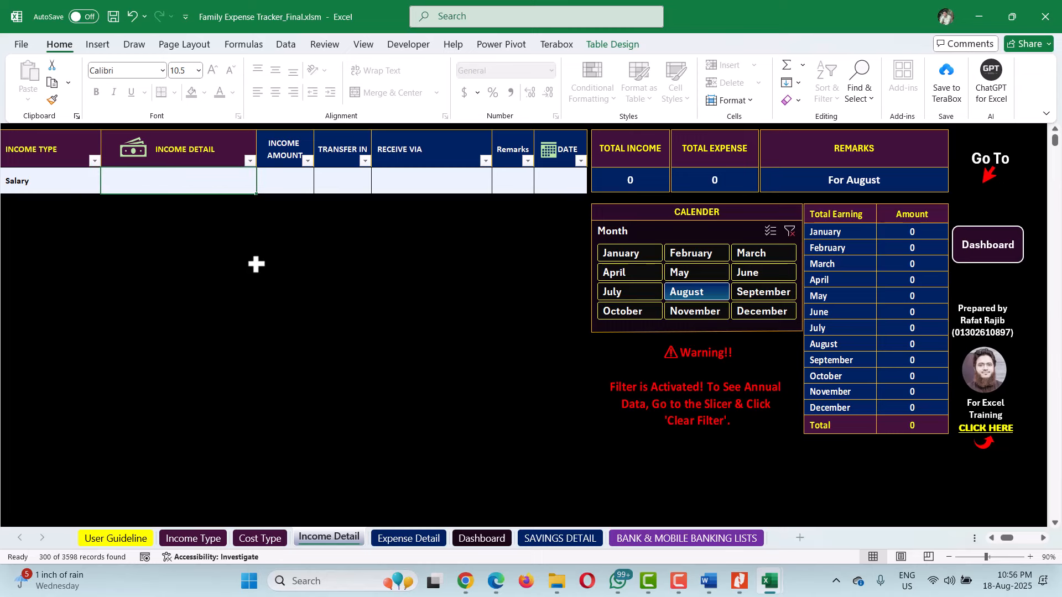
pyautogui.write('AB')
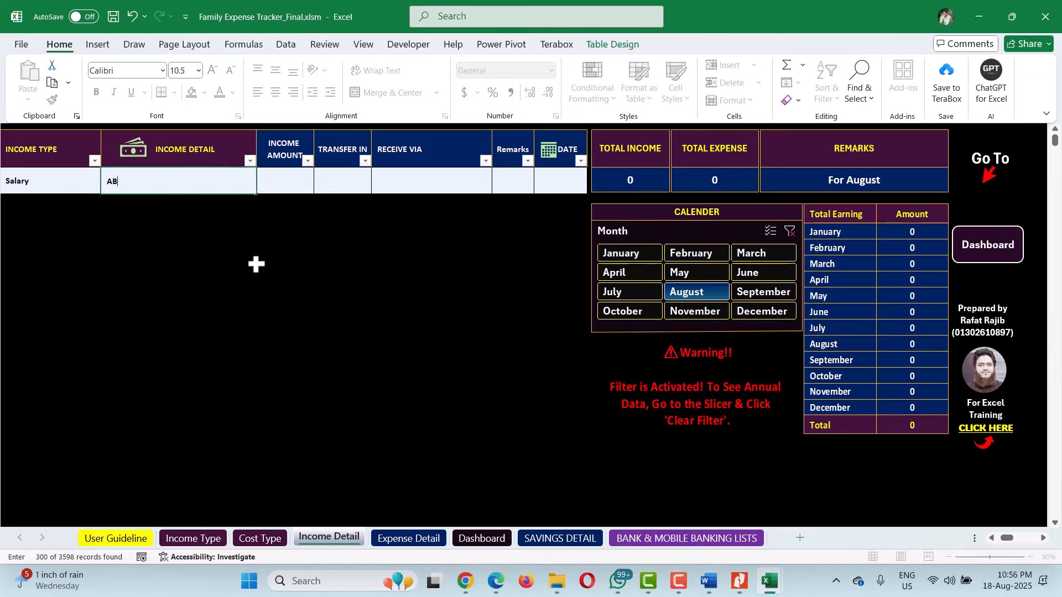
pyautogui.write(' Bank')
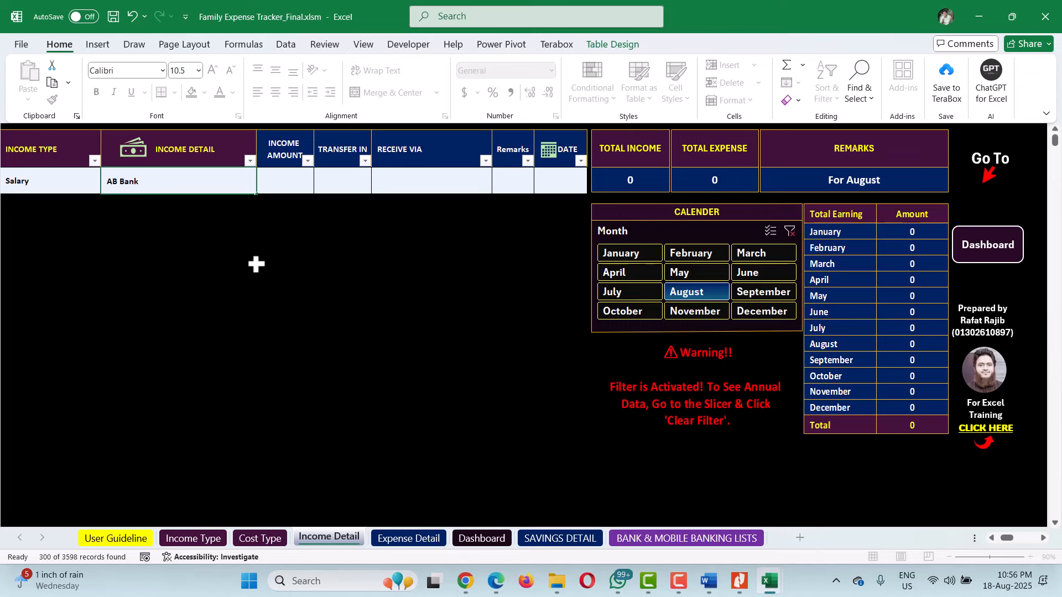
pyautogui.press('Tab')
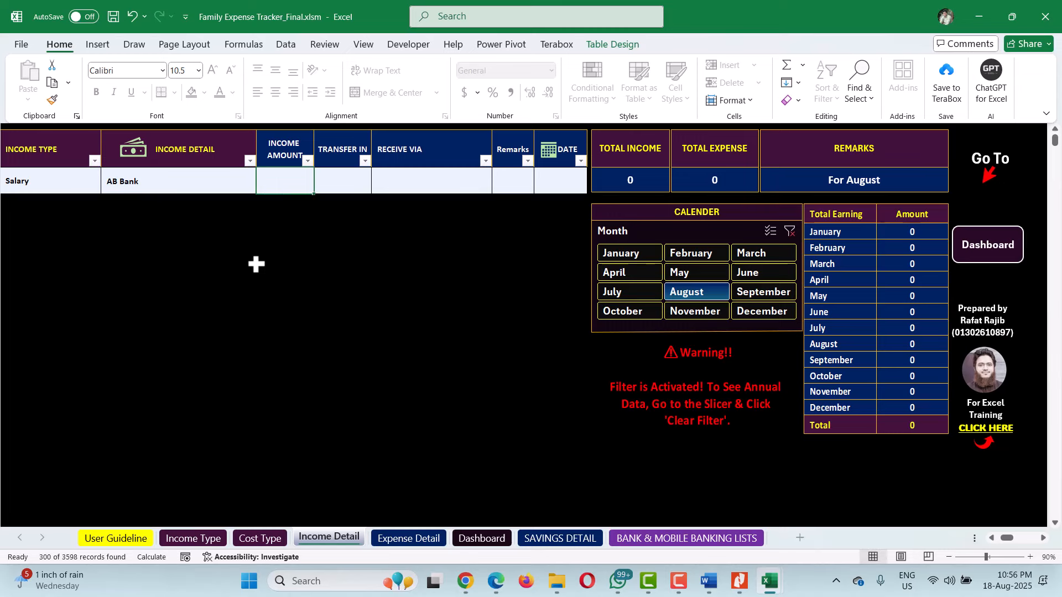
pyautogui.write('100000')
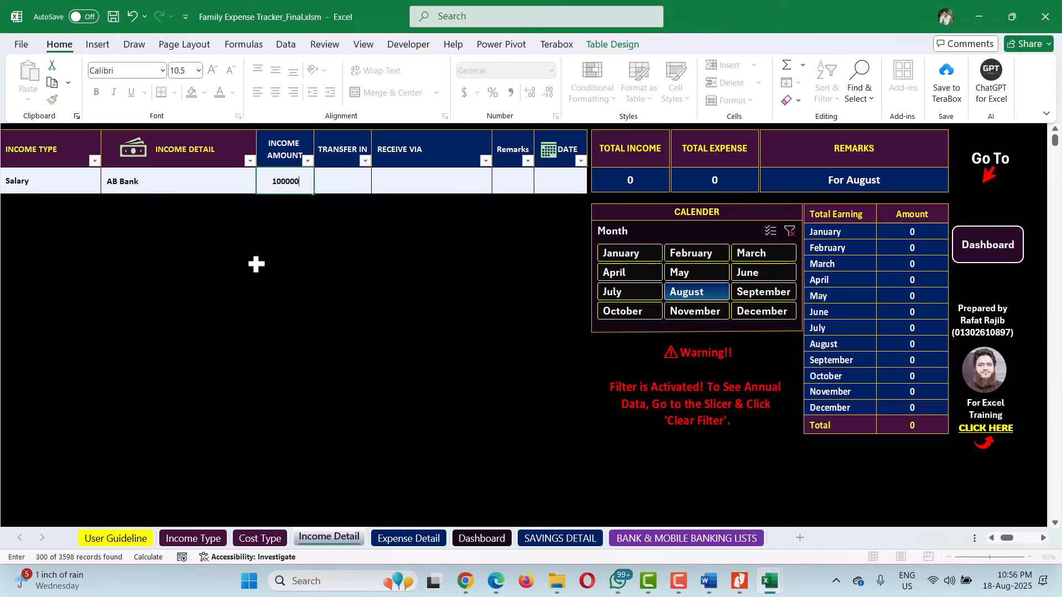
pyautogui.press('Tab')
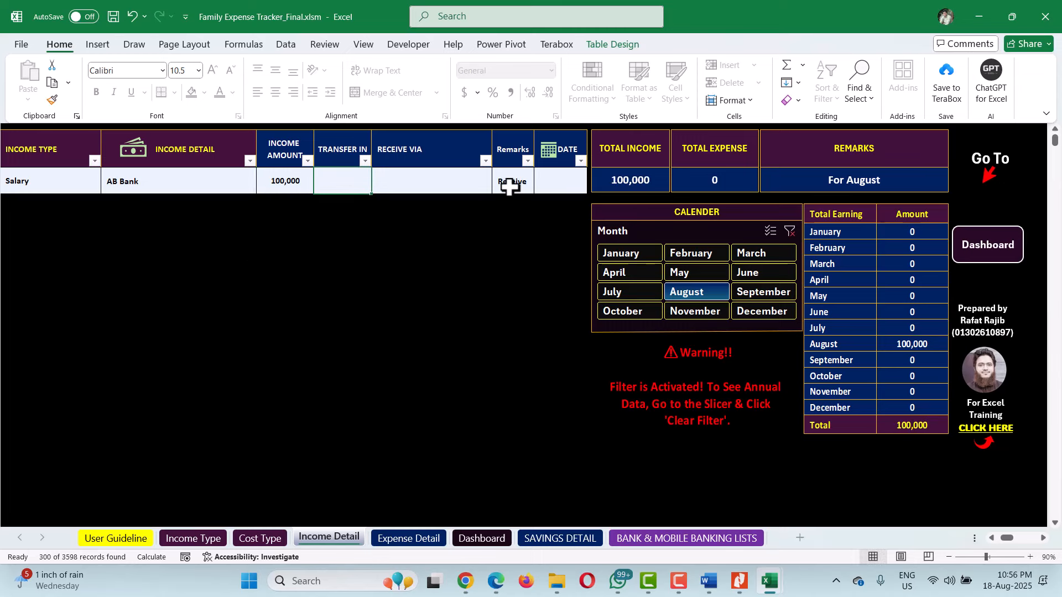
pyautogui.moveTo(524, 191); pyautogui.dragTo(541, 274)
# Step: Add a second income row below the Salary entry with the income type Shop
pyautogui.click(77, 213)
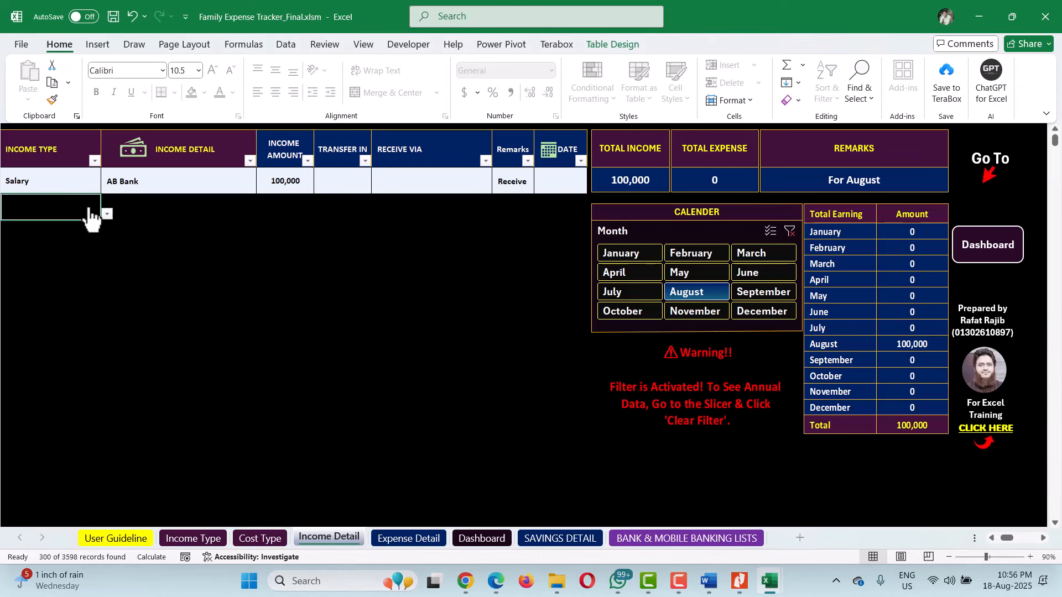
pyautogui.click(108, 215)
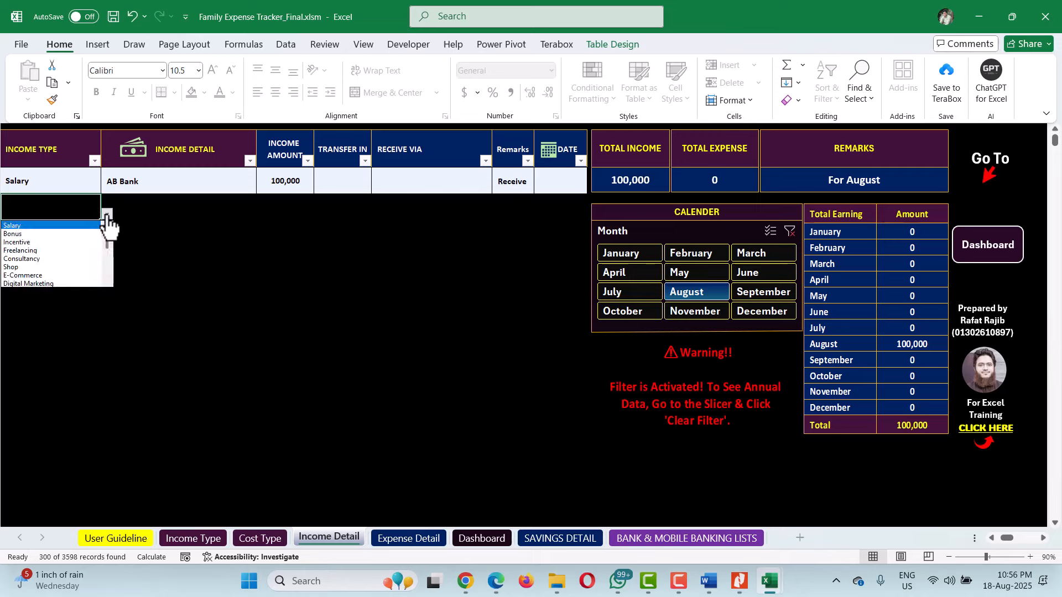
pyautogui.click(94, 267)
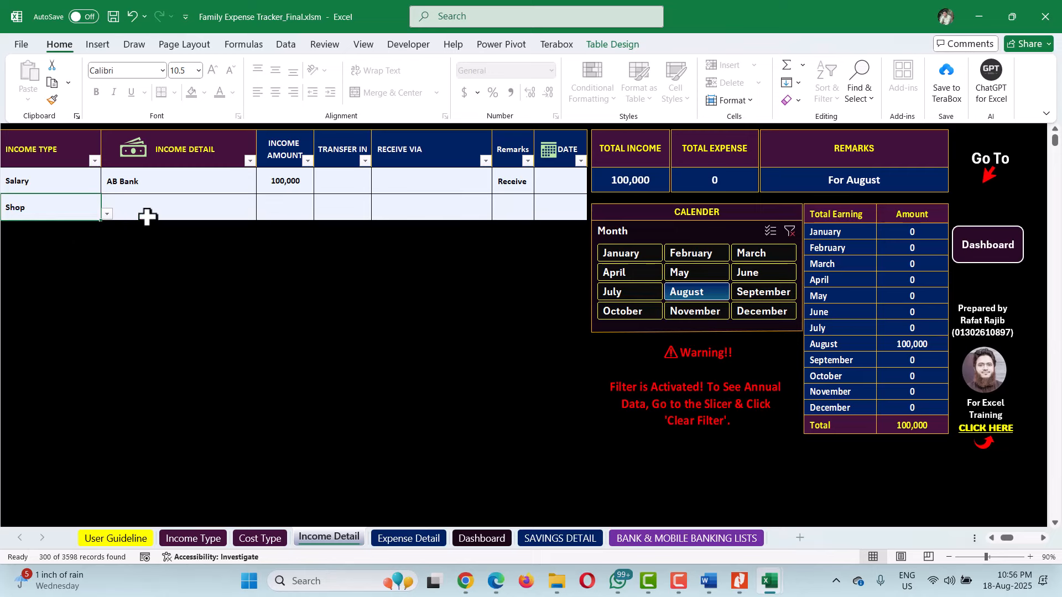
pyautogui.click(147, 213)
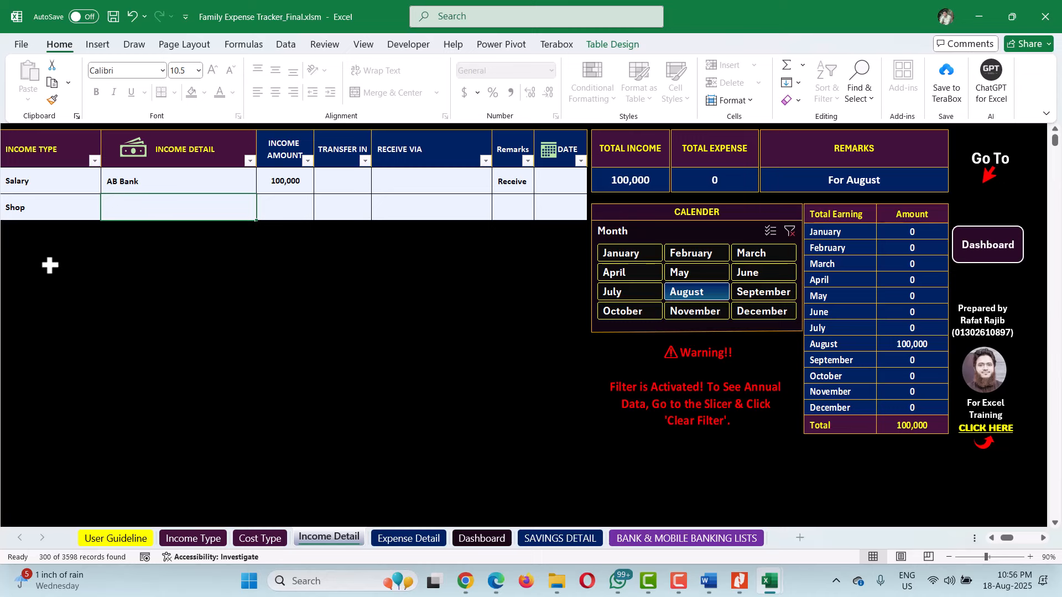
pyautogui.click(70, 210)
pyautogui.click(107, 215)
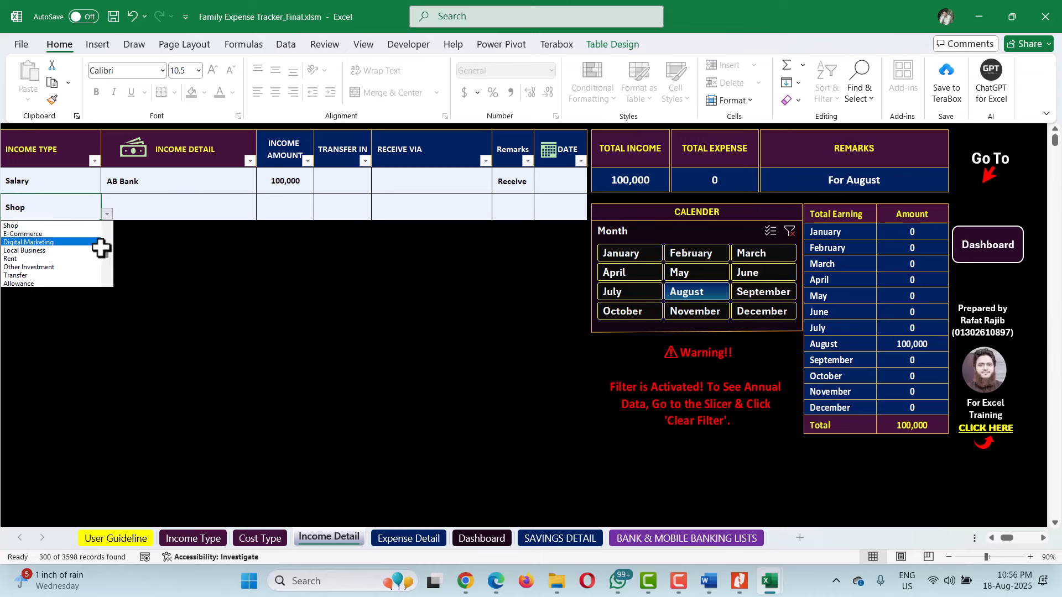
pyautogui.moveTo(108, 254)
pyautogui.mouseDown()
pyautogui.moveTo(116, 291)
pyautogui.moveTo(111, 257)
pyautogui.mouseUp()
pyautogui.click(128, 216)
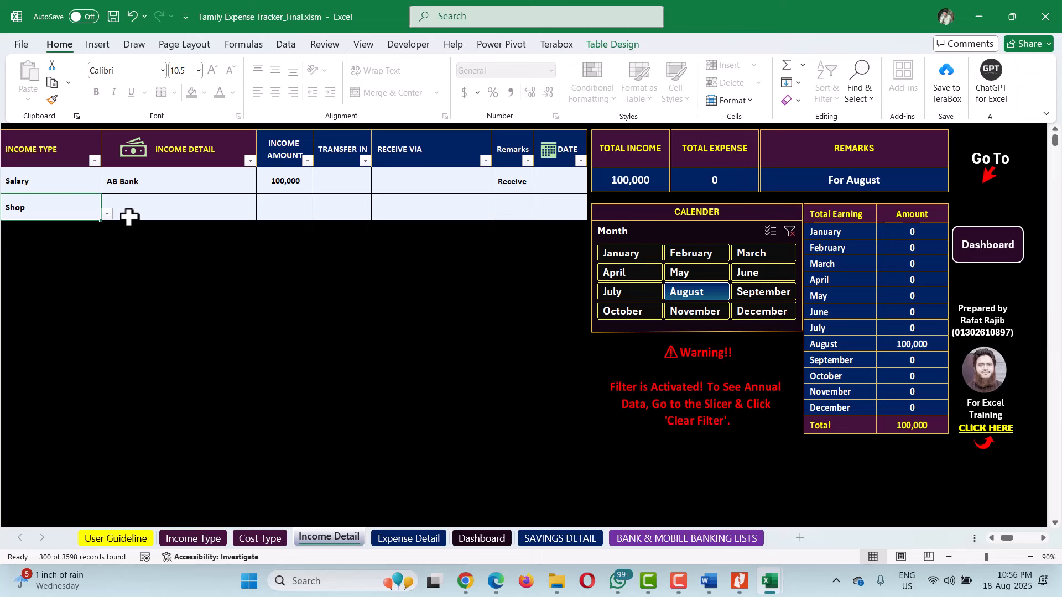
# Step: Leave the Shop row's income detail empty and set its income amount to 20,000
pyautogui.click(223, 212)
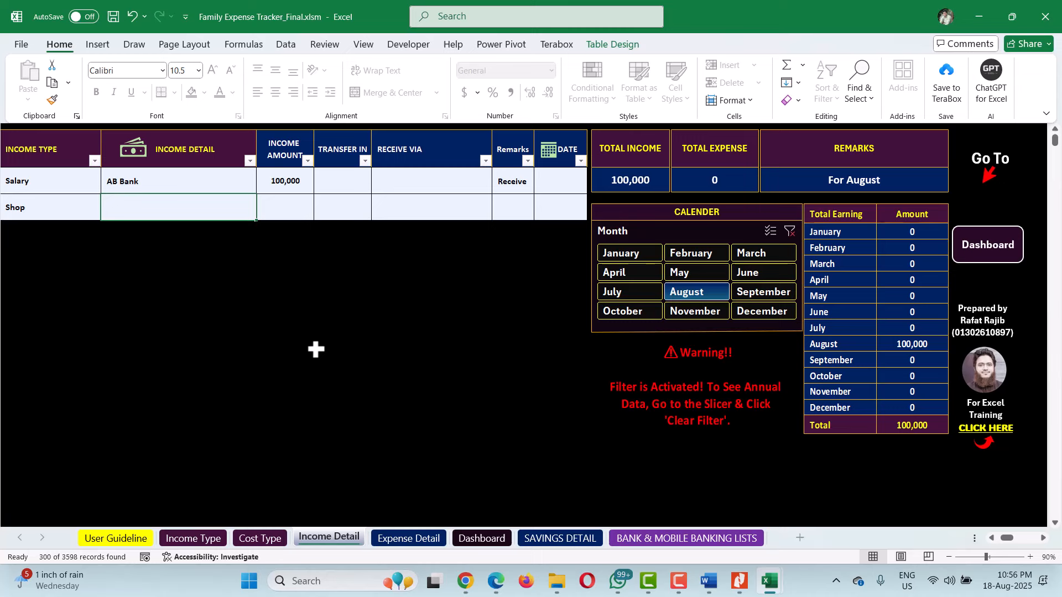
pyautogui.press('Tab')
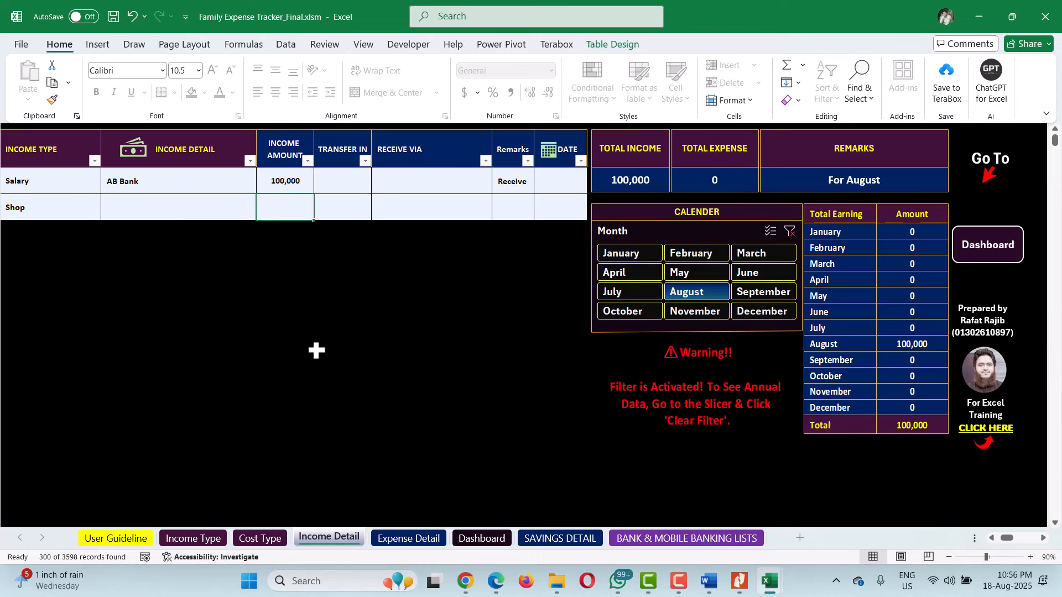
pyautogui.write('20,0')
pyautogui.write('0000')
pyautogui.press('Tab')
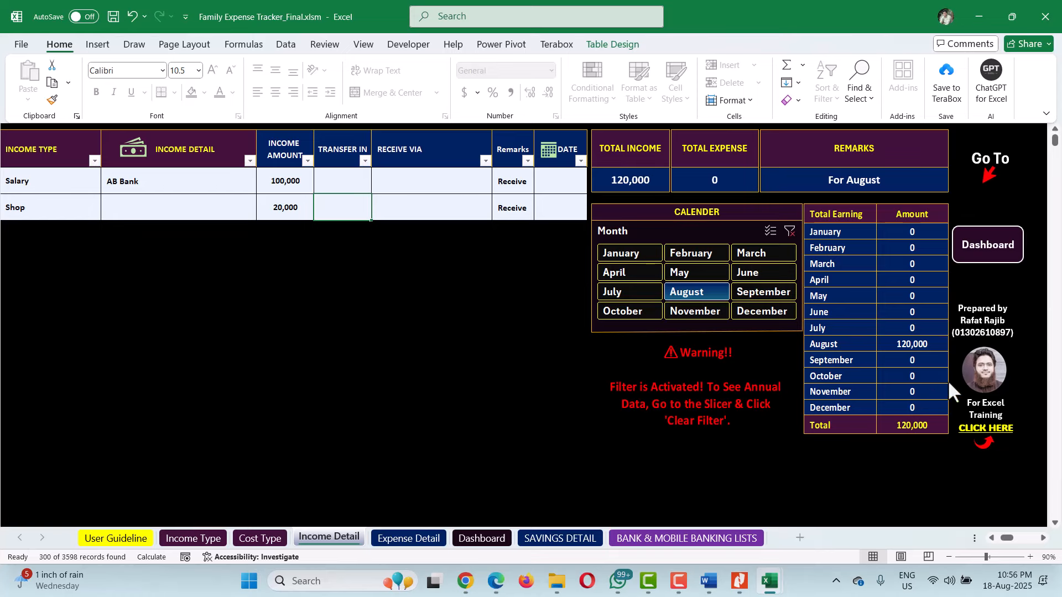
# Step: Set the receive channel to AB Bank for the Salary row and Bkash for the Shop row
pyautogui.click(425, 183)
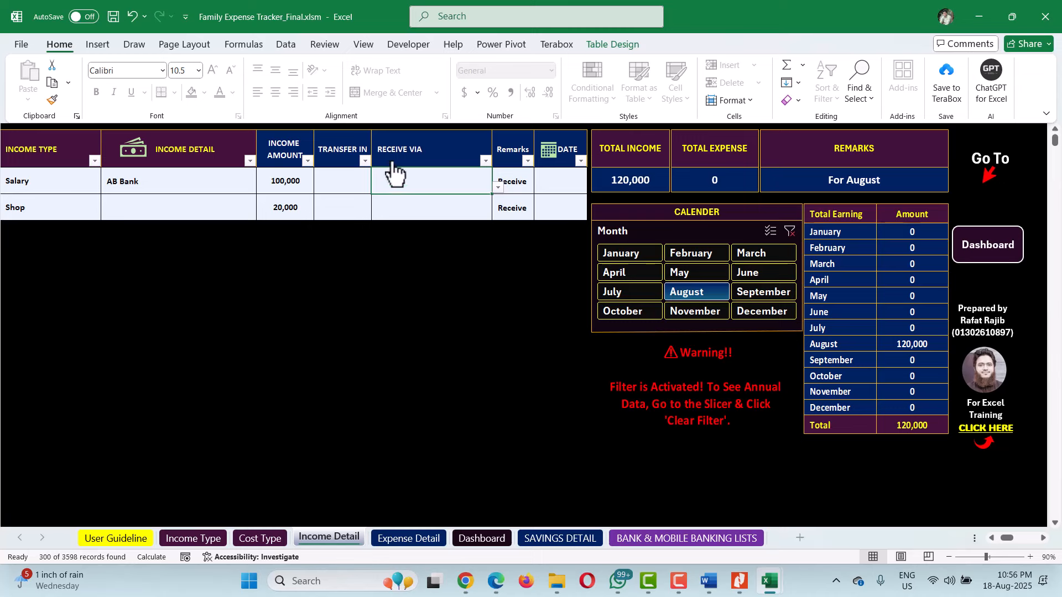
pyautogui.click(499, 187)
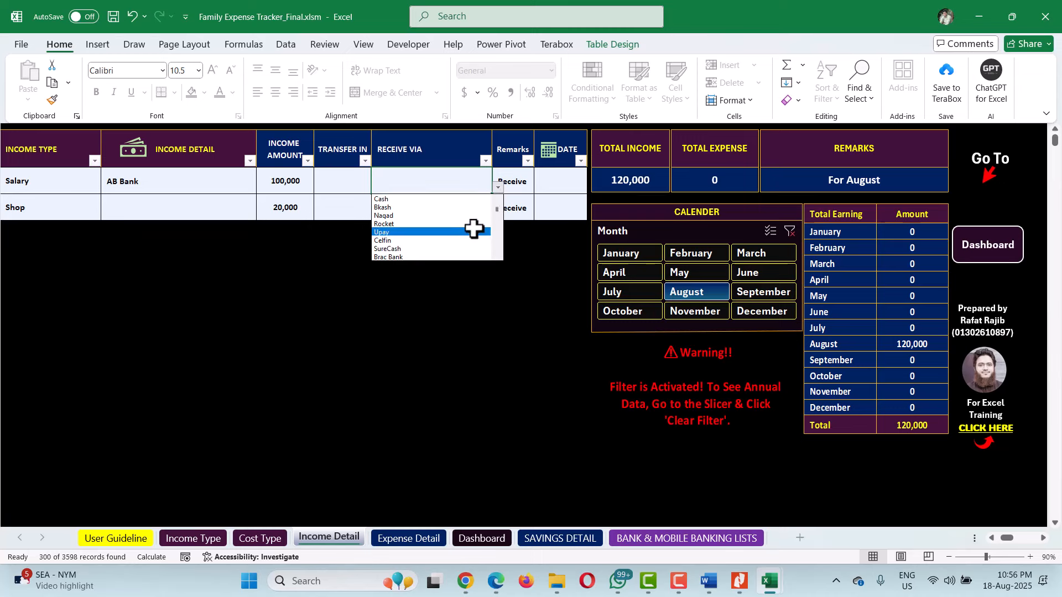
pyautogui.click(498, 229)
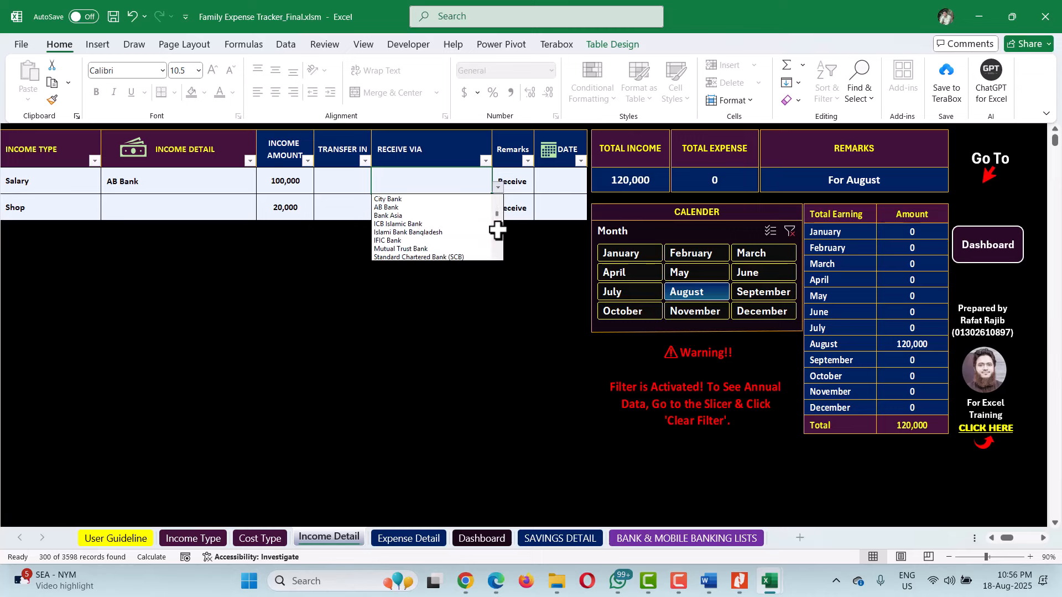
pyautogui.click(429, 207)
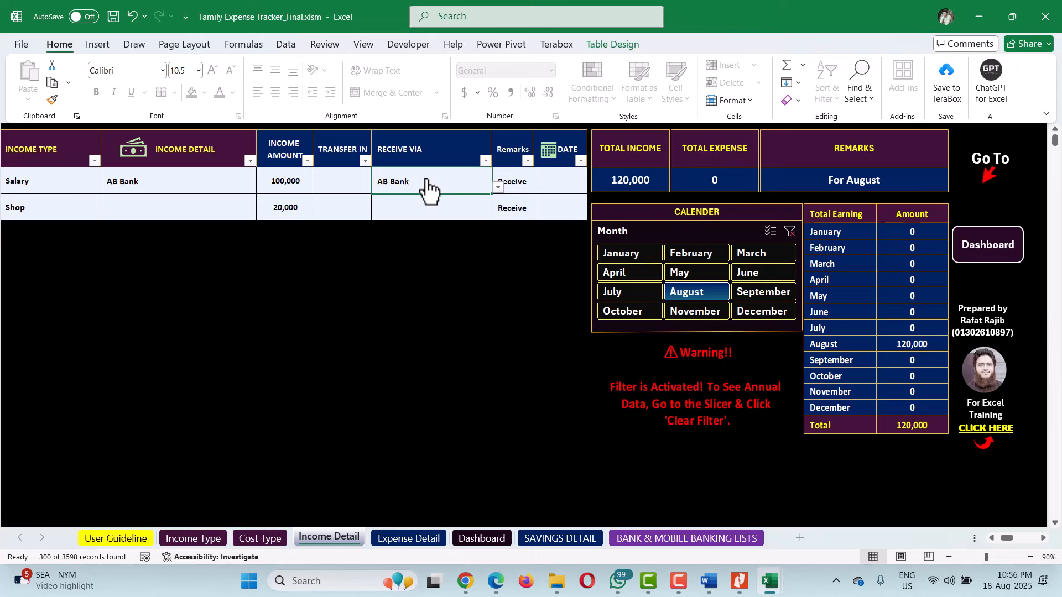
pyautogui.click(458, 208)
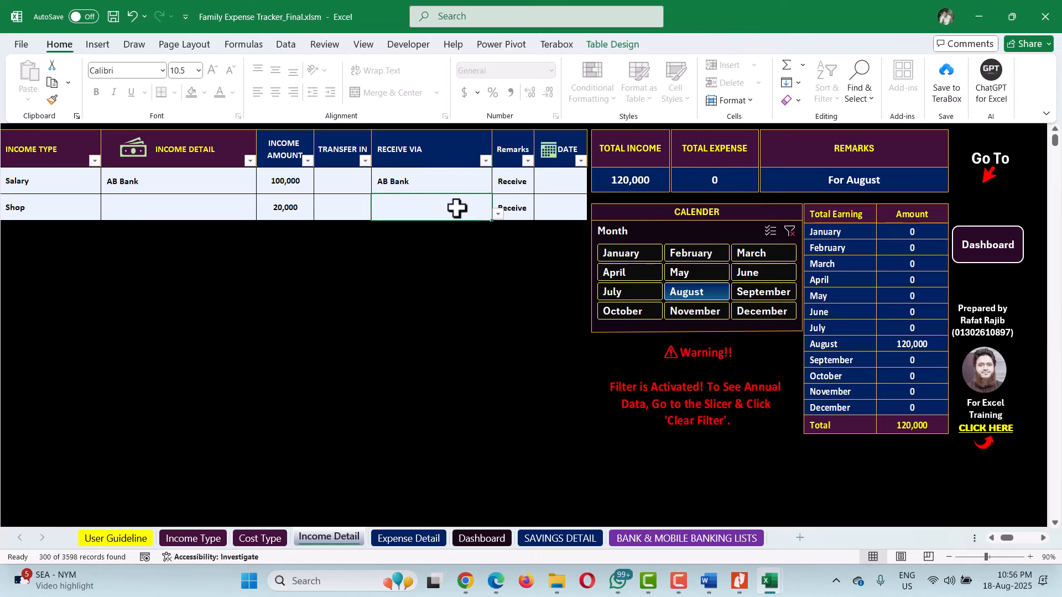
pyautogui.click(499, 214)
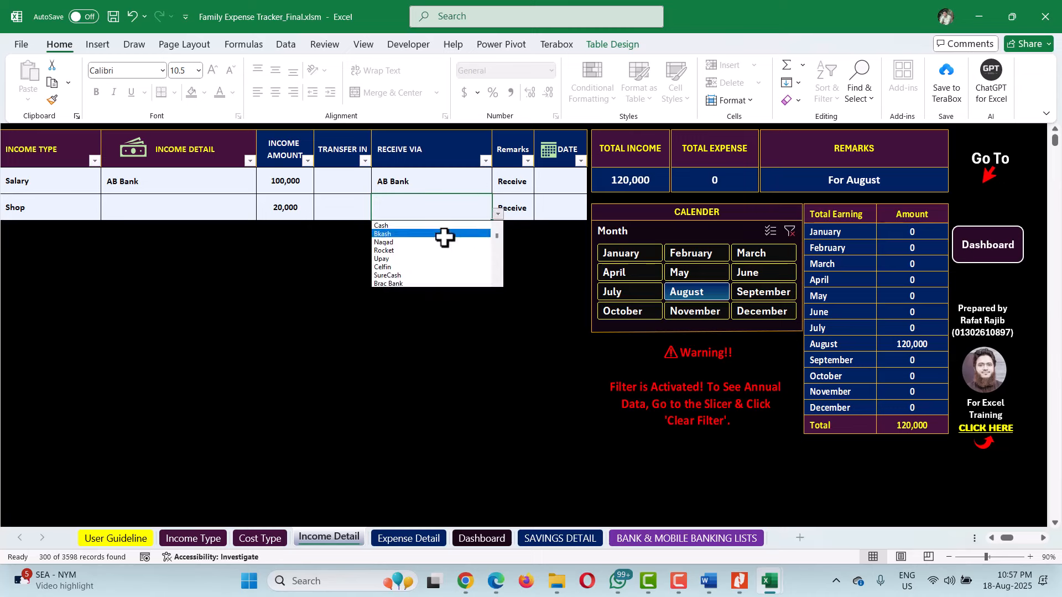
pyautogui.click(444, 235)
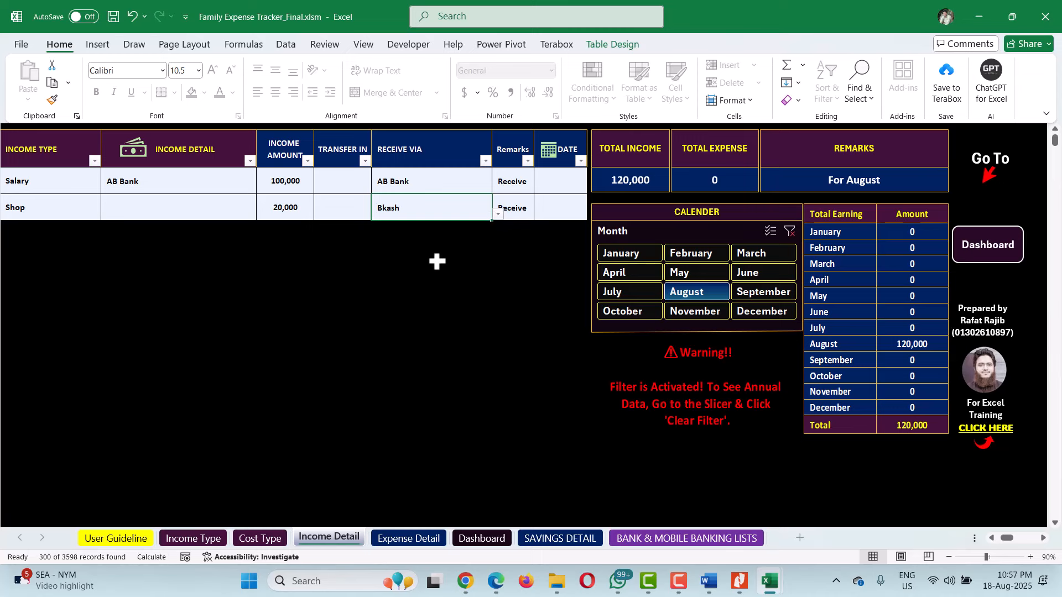
# Step: On the SAVINGS DETAIL sheet, set the first three balance summary sources to Bkash, AB Bank and Nagad
pyautogui.click(547, 537)
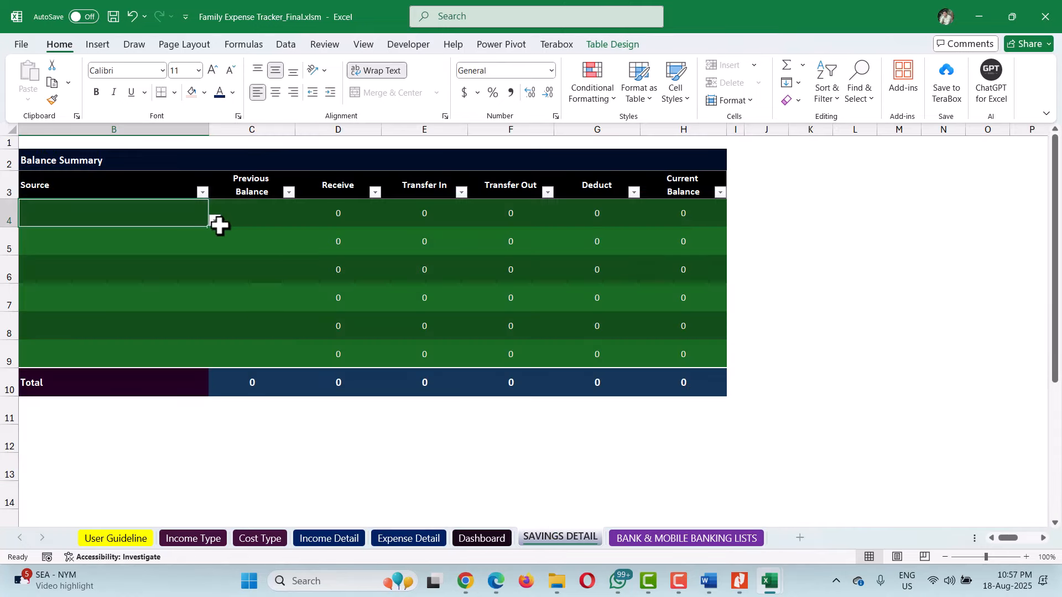
pyautogui.click(215, 220)
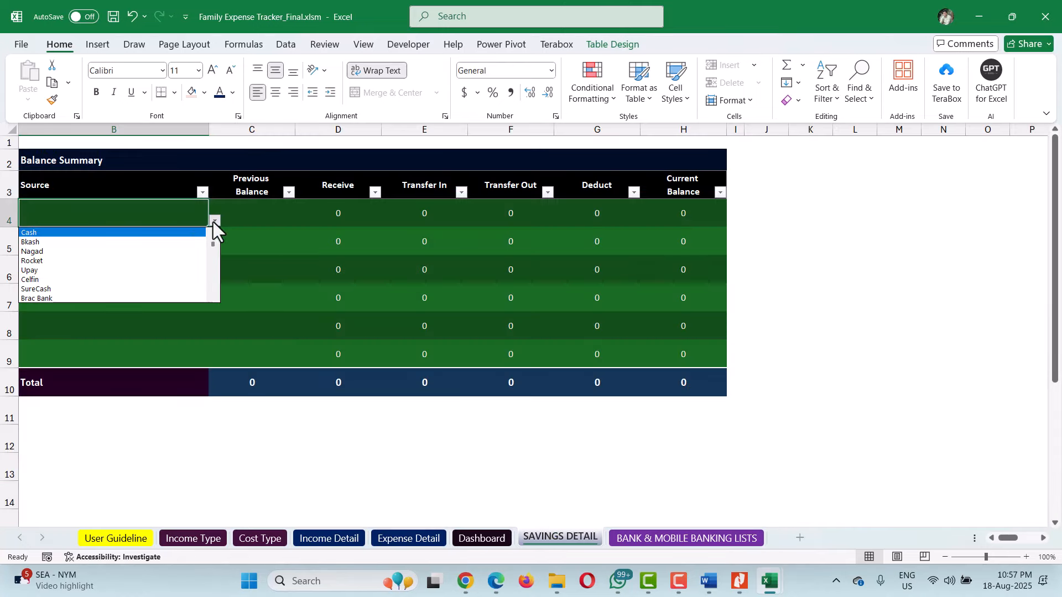
pyautogui.click(189, 243)
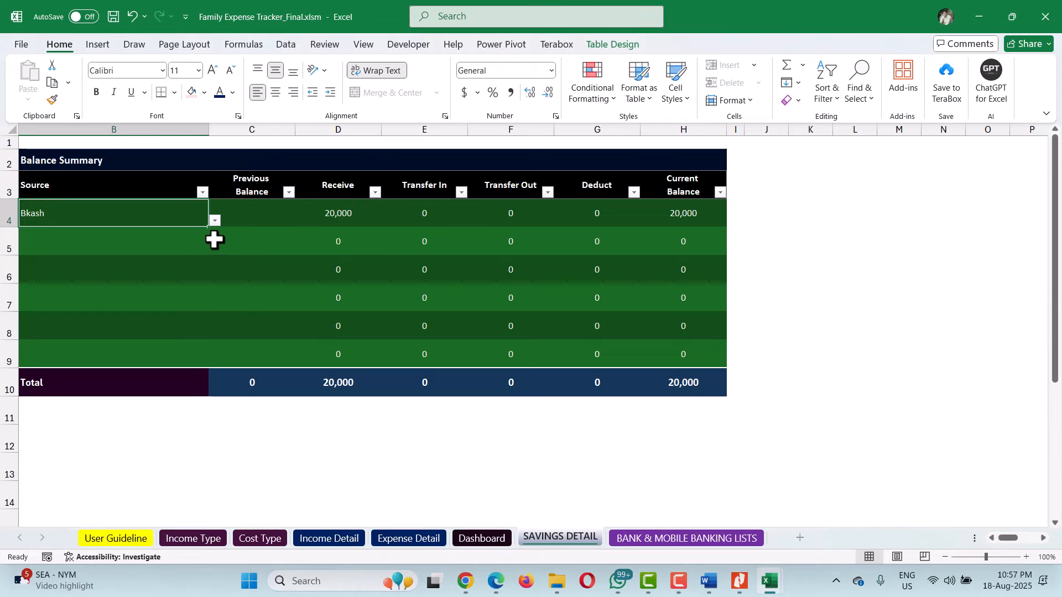
pyautogui.click(204, 238)
pyautogui.click(213, 248)
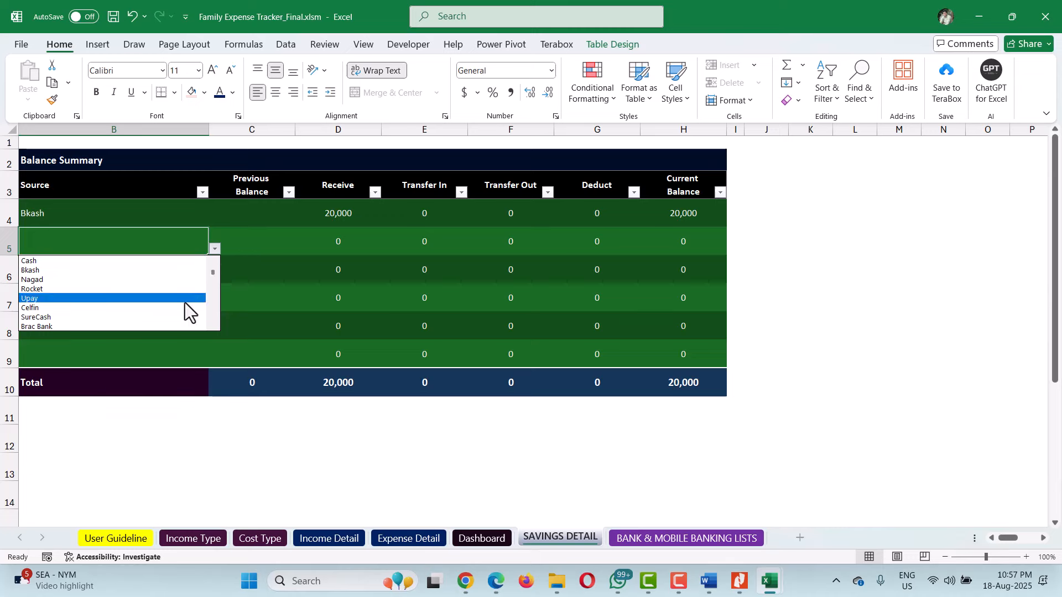
pyautogui.moveTo(217, 273); pyautogui.dragTo(214, 275)
pyautogui.click(85, 289)
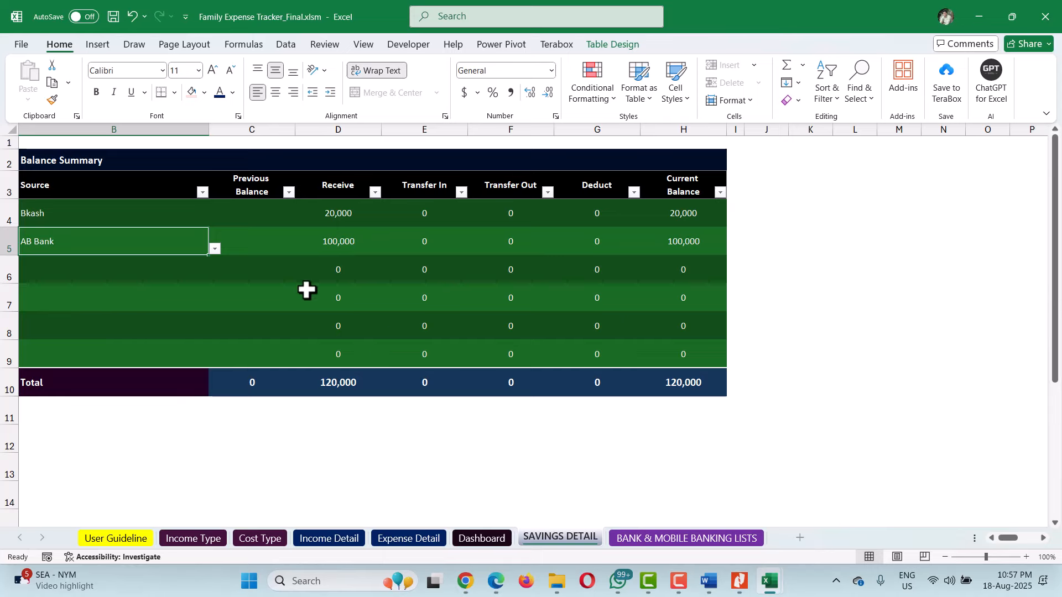
pyautogui.click(197, 280)
pyautogui.click(213, 278)
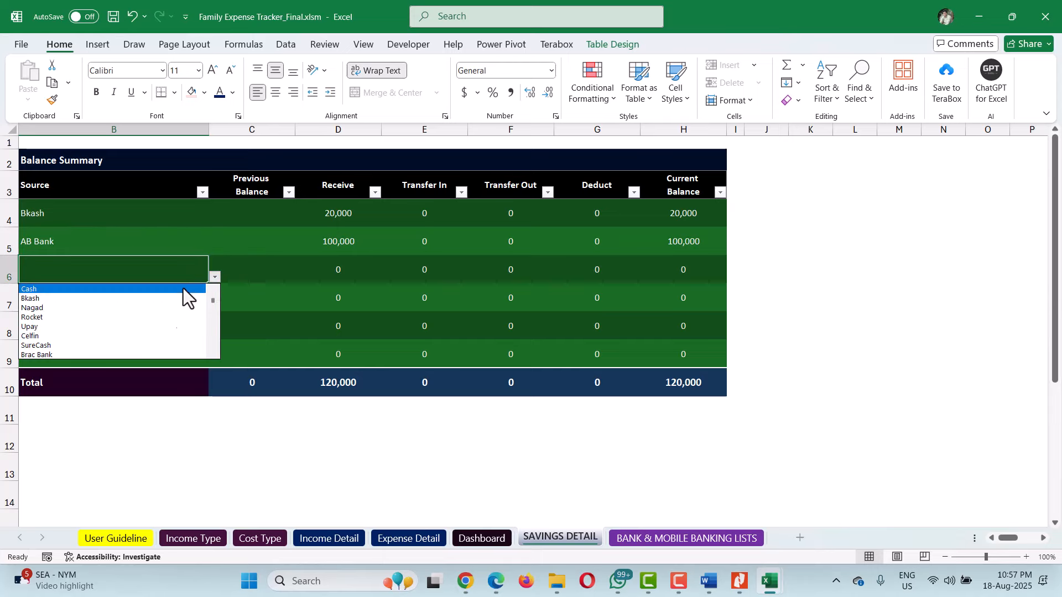
pyautogui.click(166, 308)
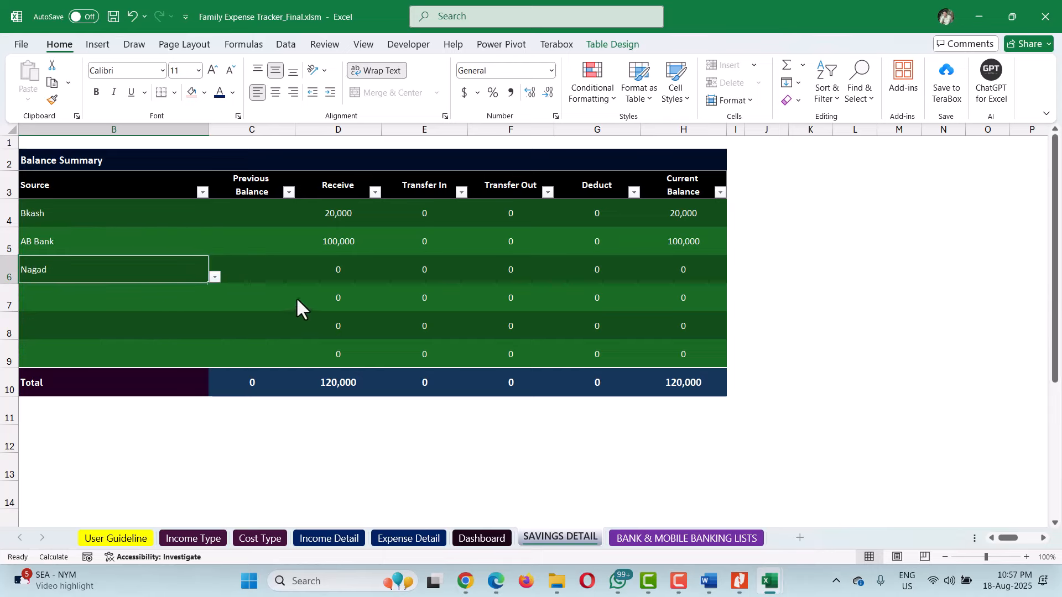
# Step: On the Income Detail sheet, add a third income row of type Consultancy with an income amount of 10,000
pyautogui.click(337, 540)
pyautogui.click(91, 232)
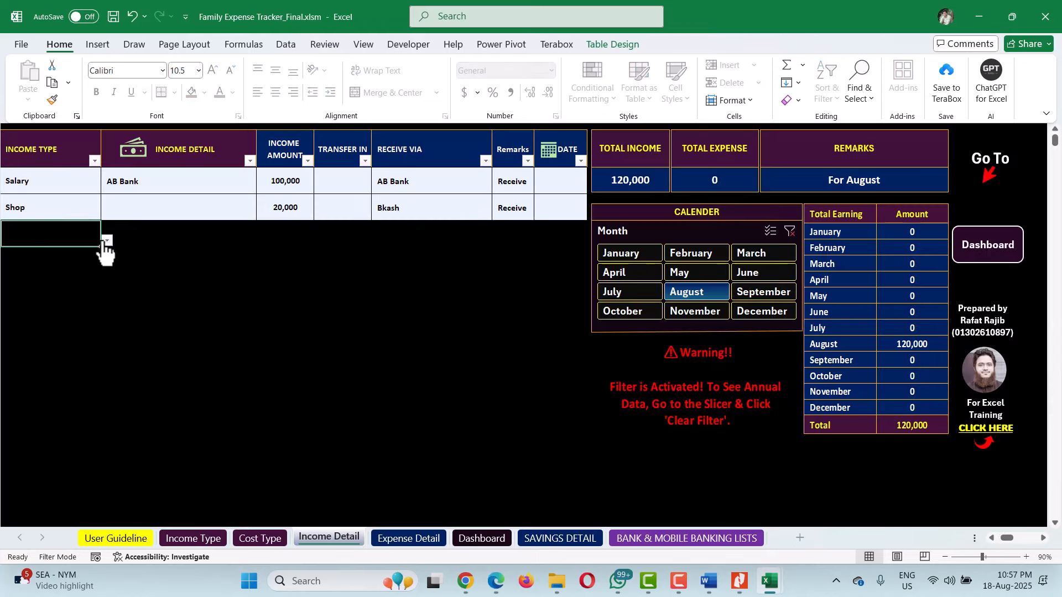
pyautogui.click(106, 241)
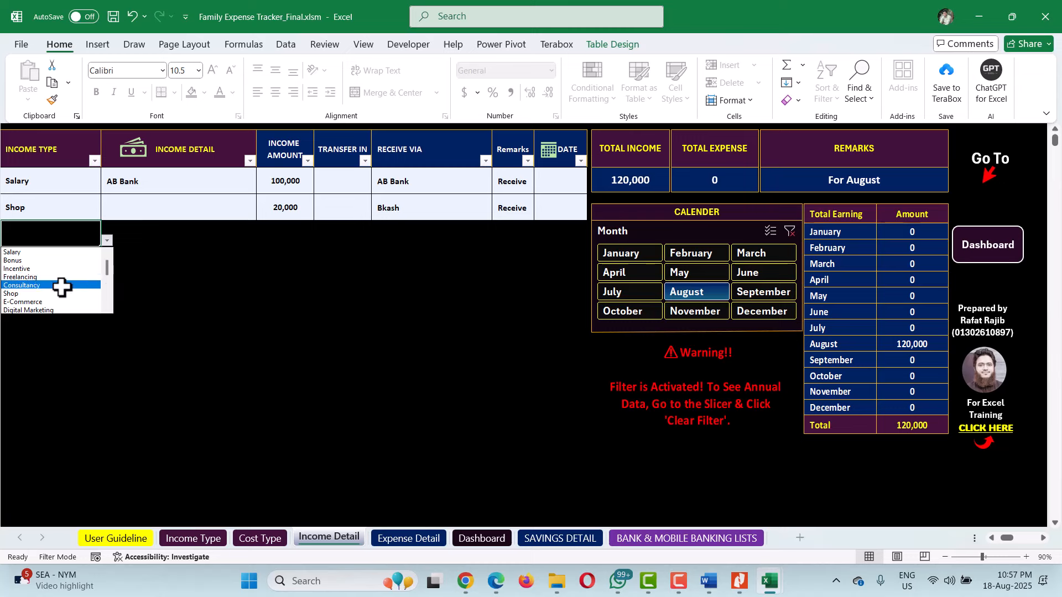
pyautogui.click(62, 285)
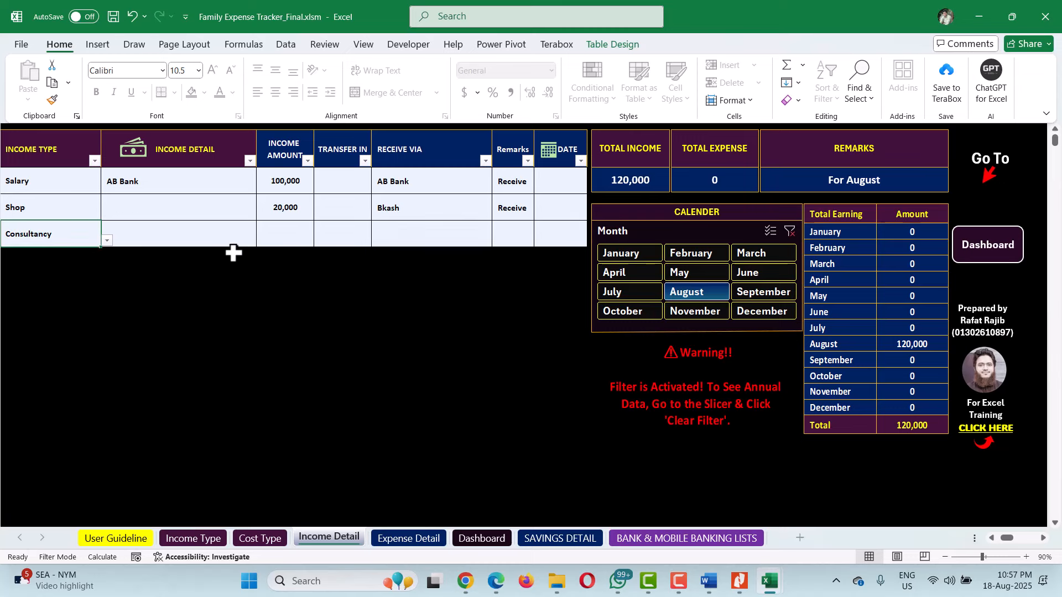
pyautogui.click(304, 233)
pyautogui.write('10,0')
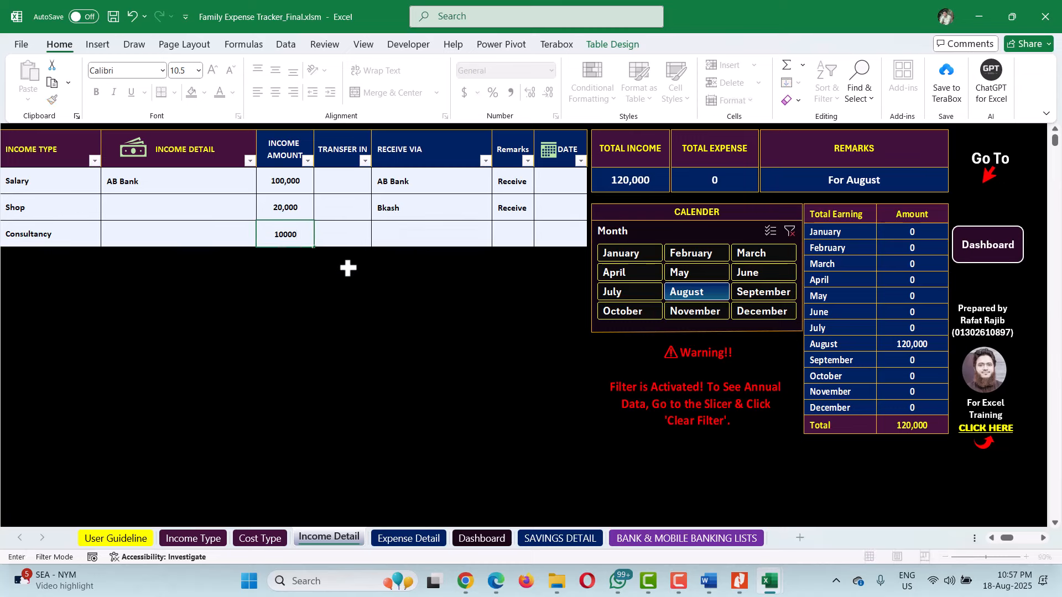
pyautogui.write('00')
pyautogui.click(102, 229)
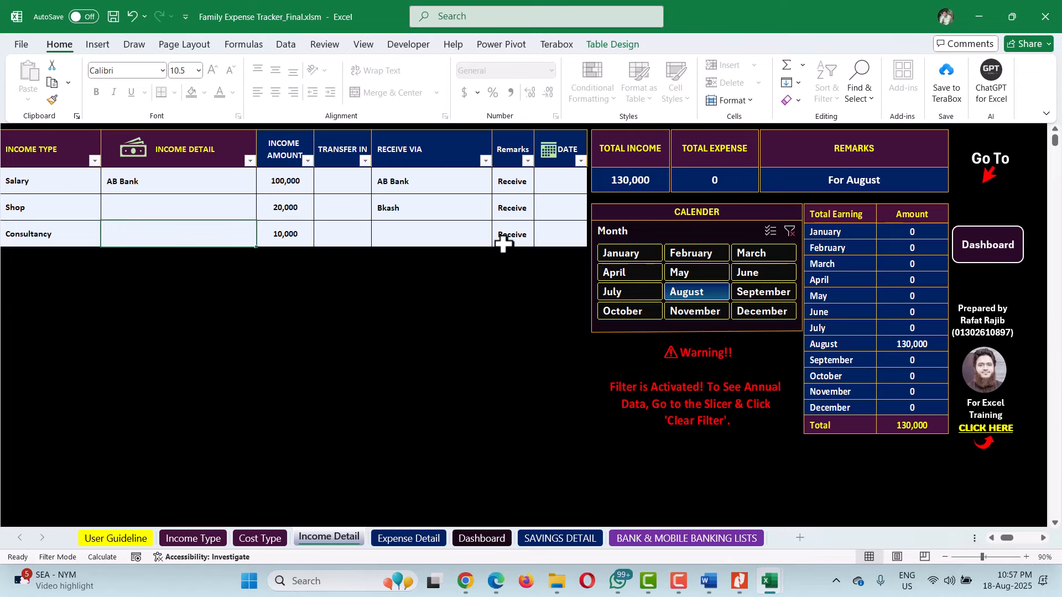
# Step: Set the Consultancy row's receive channel to nagad and check the balance summary on the SAVINGS DETAIL sheet
pyautogui.click(399, 228)
pyautogui.write('nagad')
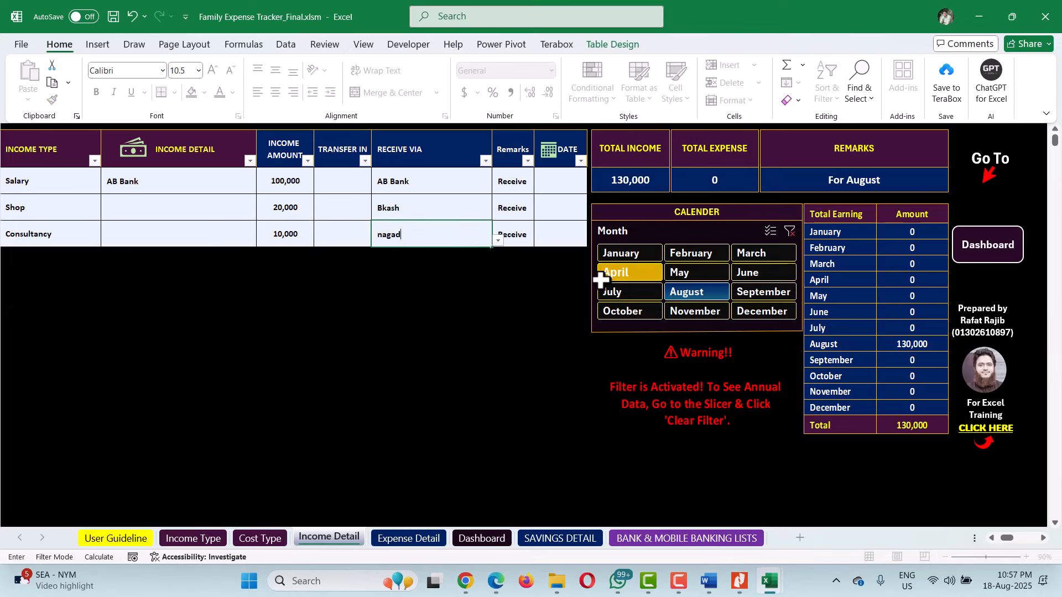
pyautogui.hotkey('ctrl', 'Return')
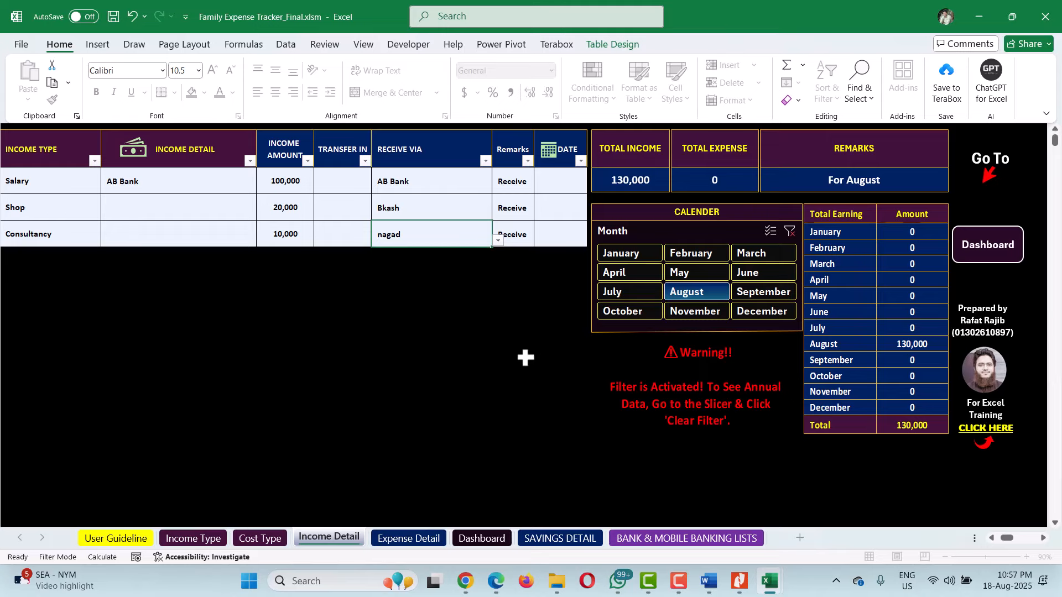
pyautogui.click(490, 536)
pyautogui.click(539, 534)
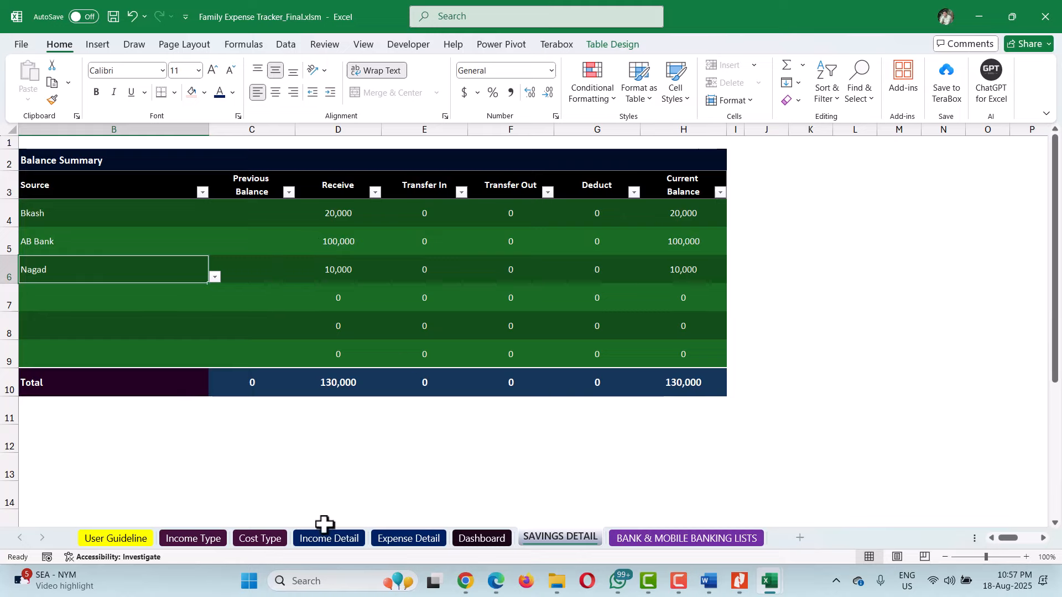
# Step: On the Expense Detail sheet, record a Fixed Cost expense with the detail HouseRent and an expense amount of 20,000
pyautogui.click(380, 538)
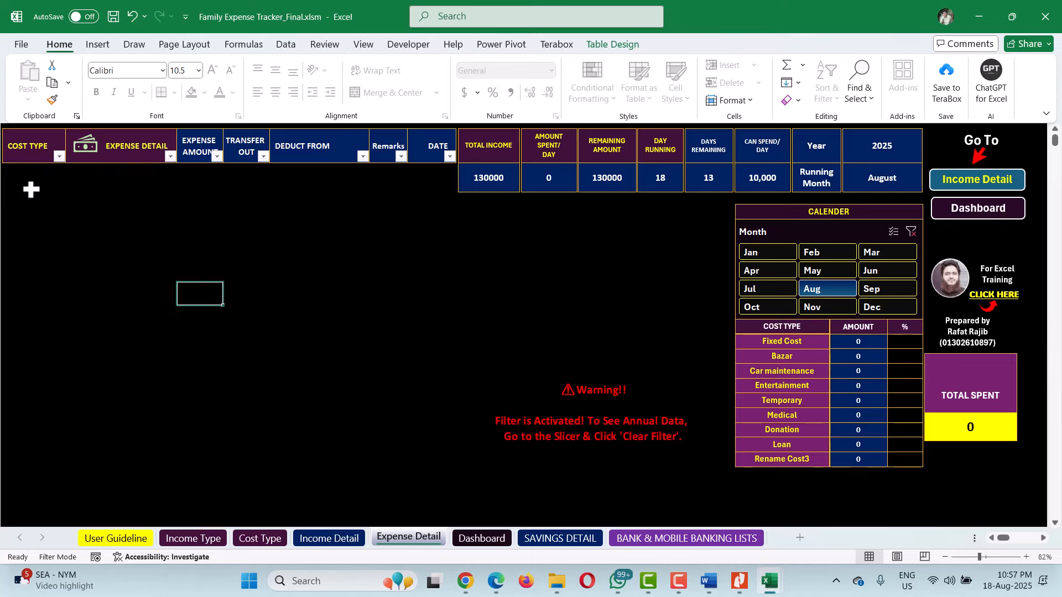
pyautogui.click(72, 180)
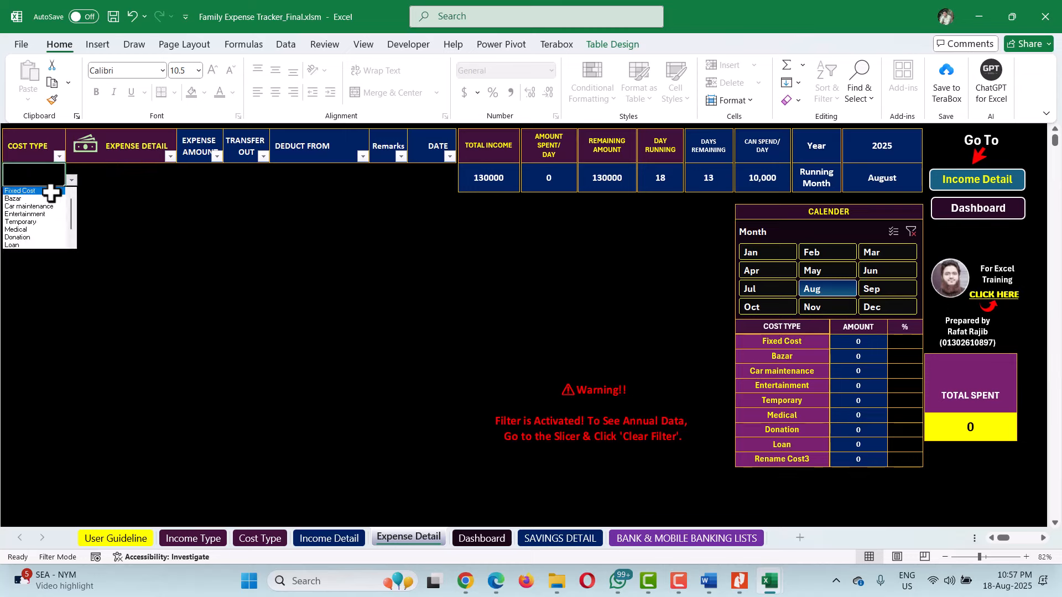
pyautogui.click(52, 190)
pyautogui.press('Tab')
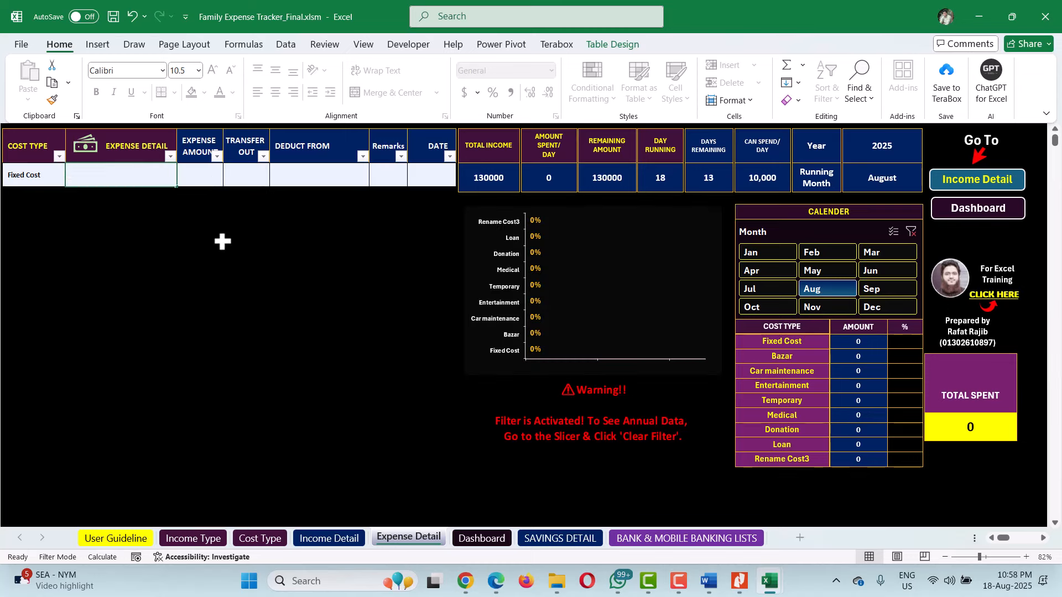
pyautogui.write('HouseRent')
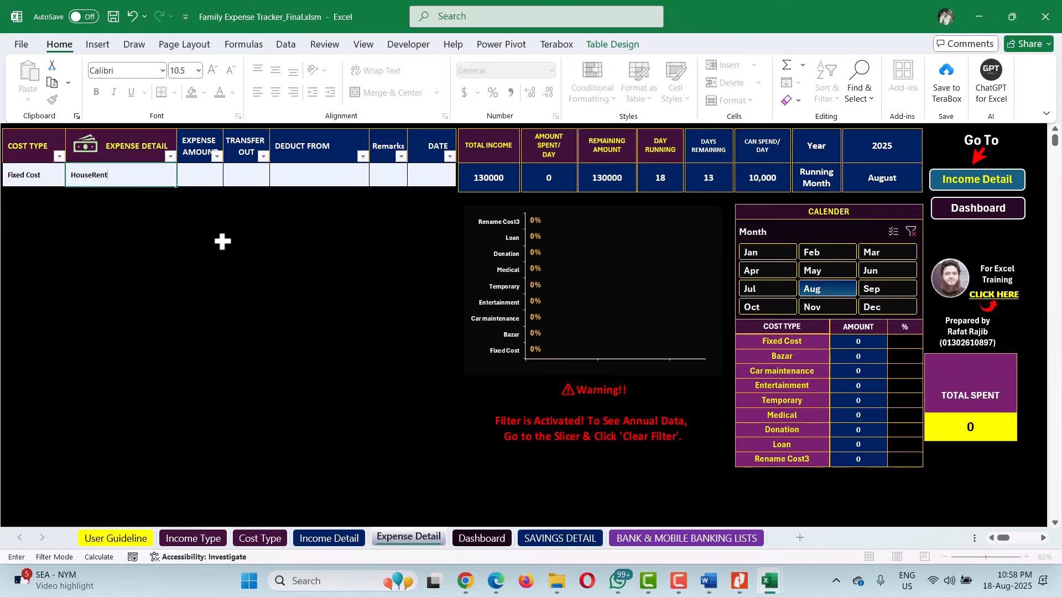
pyautogui.press('Tab')
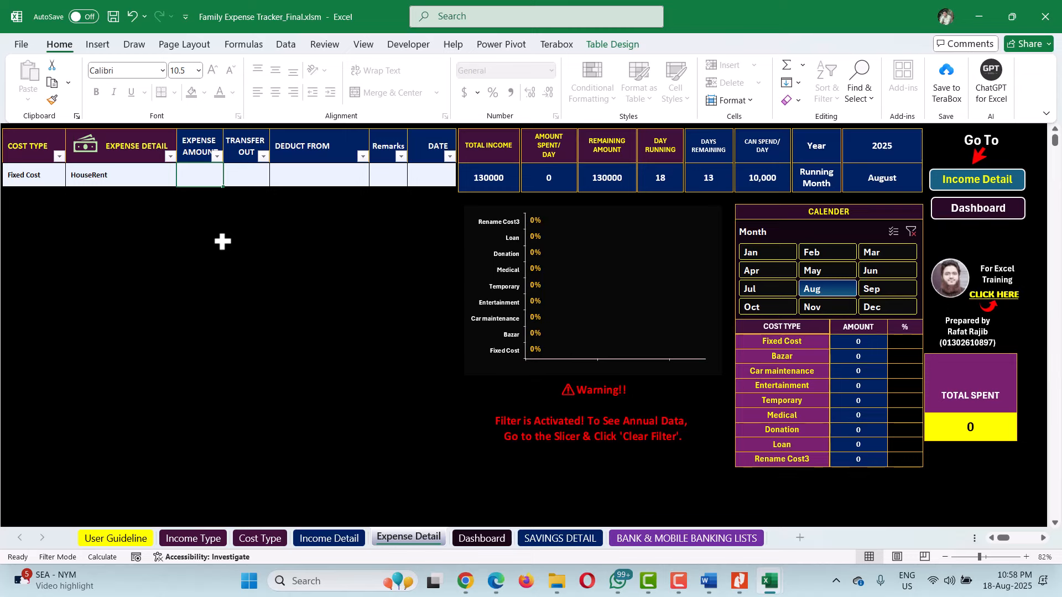
pyautogui.write('20,')
pyautogui.write('0000')
pyautogui.press('Return')
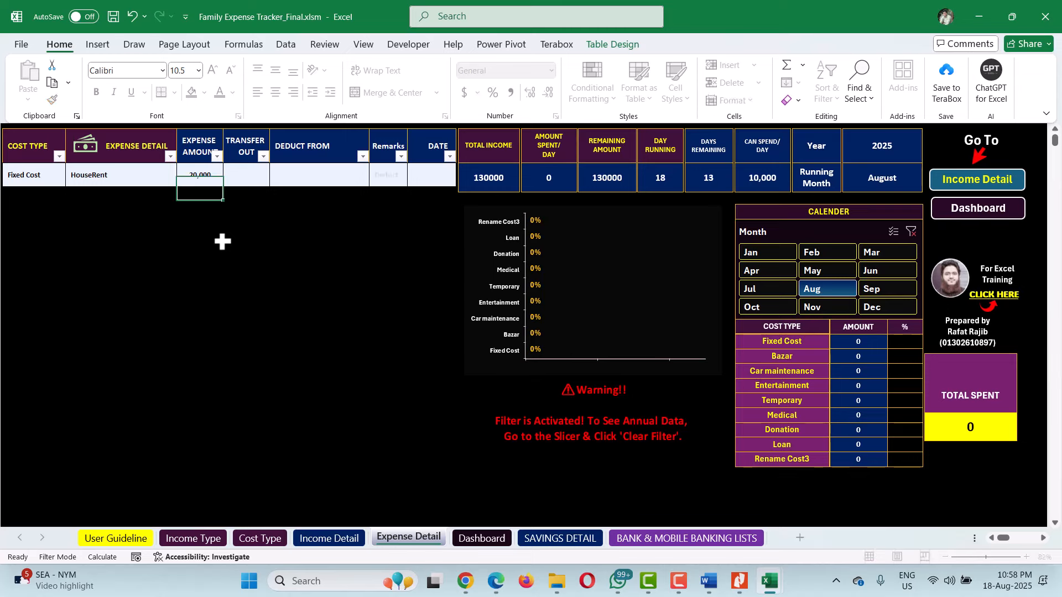
pyautogui.click(365, 178)
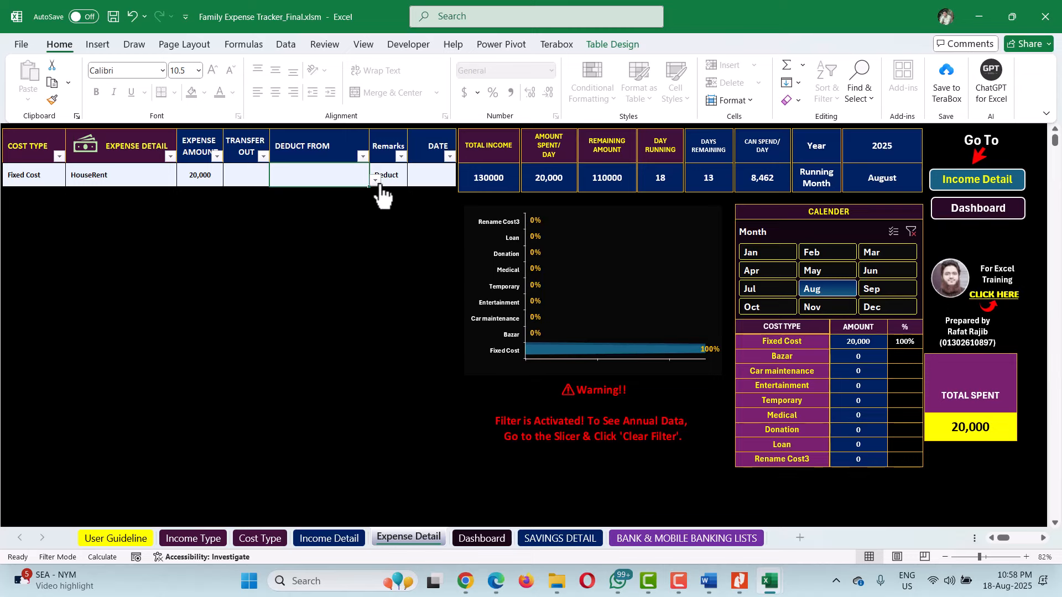
# Step: Add a second expense row of cost type Transfer with the expense detail "From AB to cash"
pyautogui.click(335, 543)
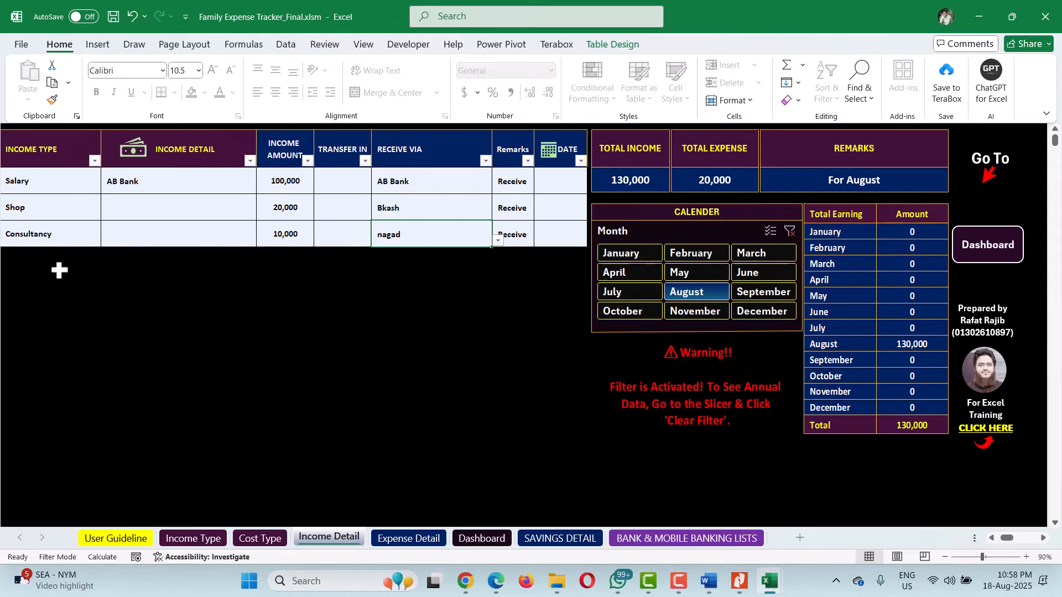
pyautogui.click(392, 539)
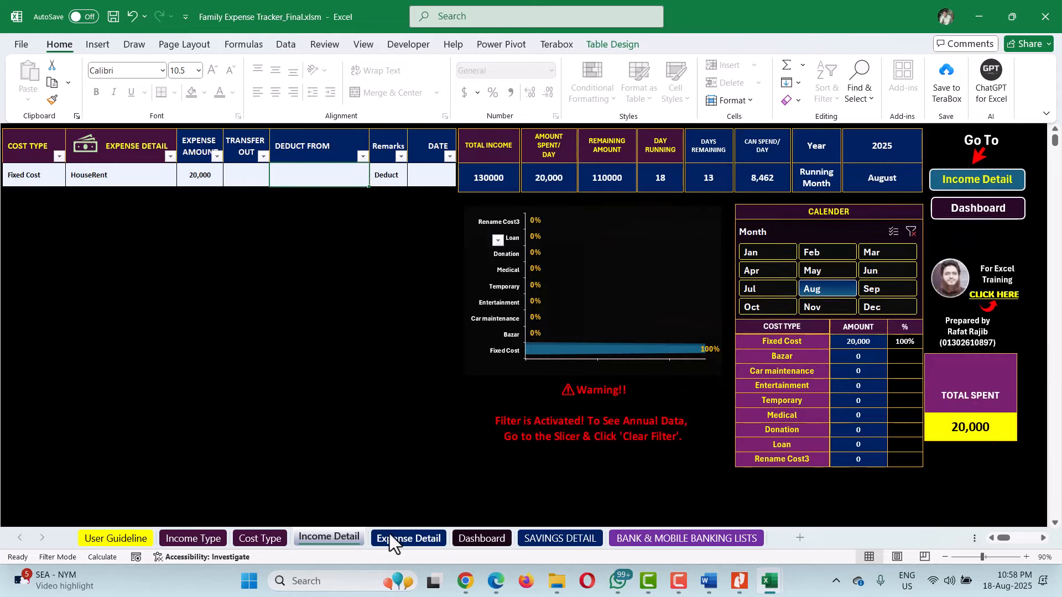
pyautogui.click(51, 199)
pyautogui.click(71, 204)
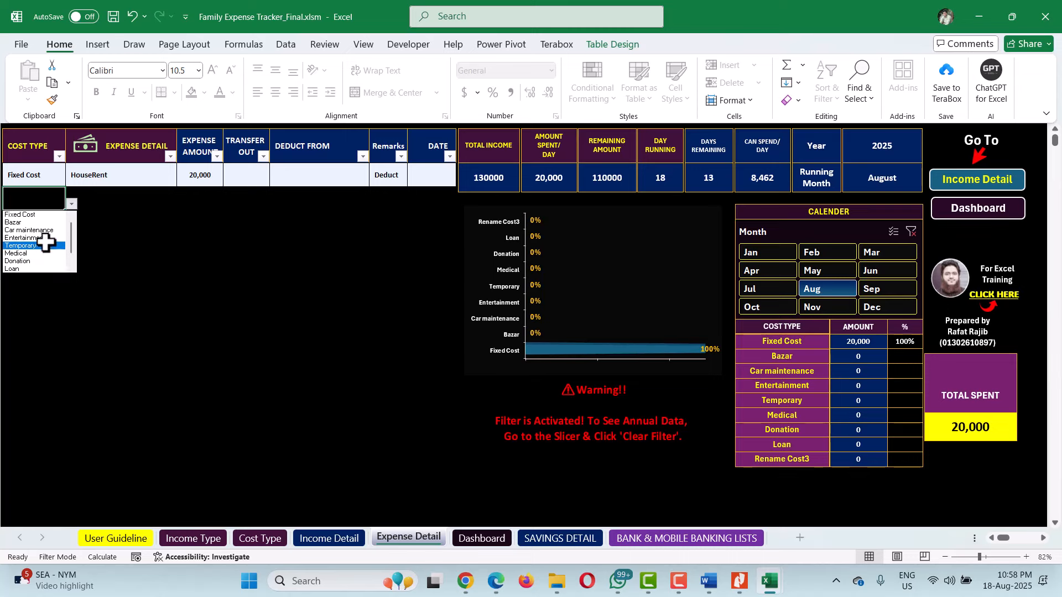
pyautogui.scroll(-2, 45, 244)
pyautogui.click(43, 268)
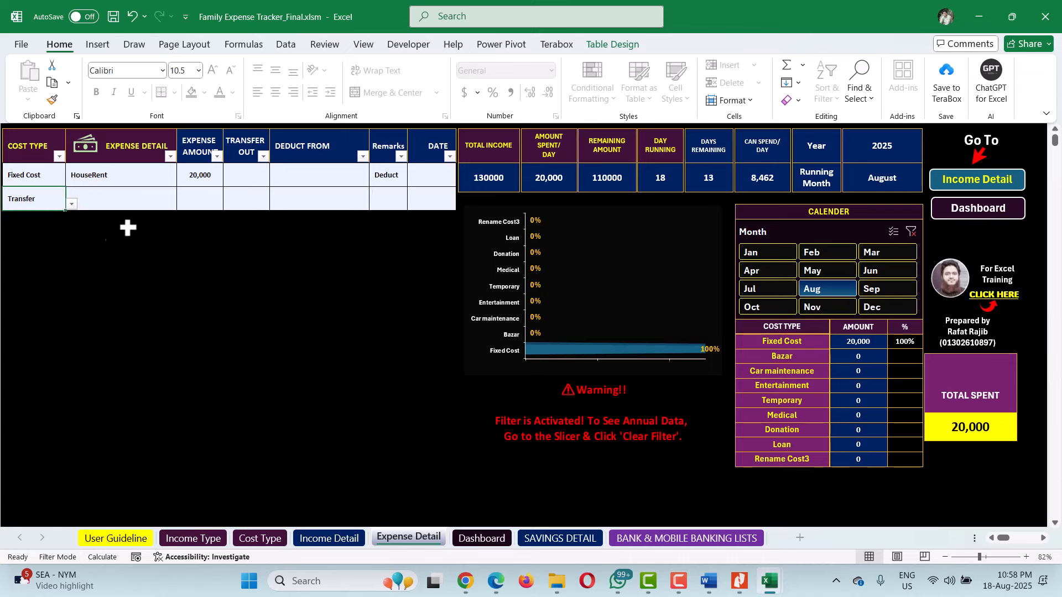
pyautogui.click(137, 200)
pyautogui.write('From AB to cash')
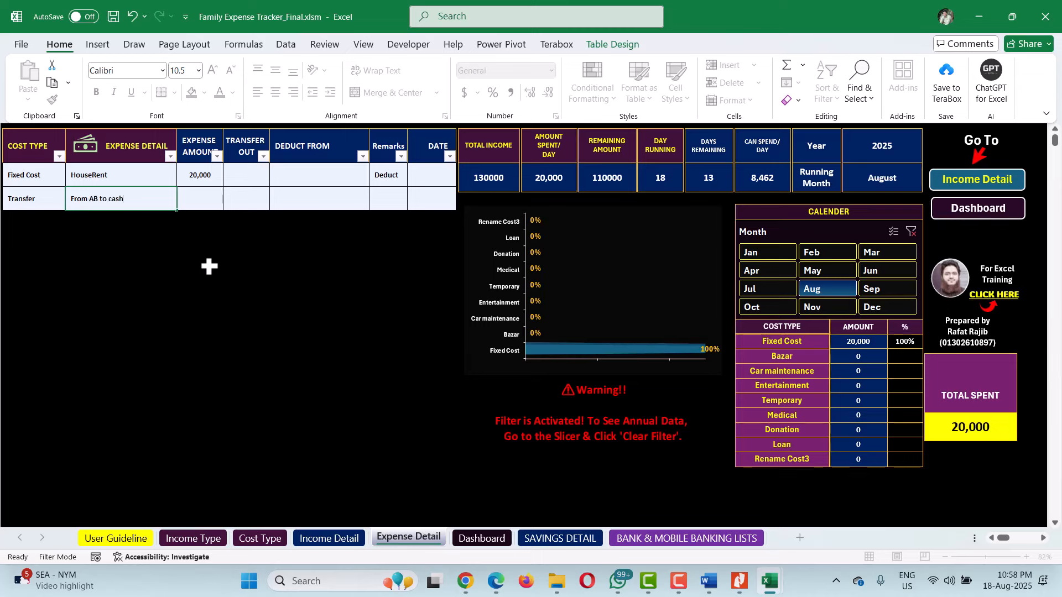
pyautogui.press('Tab')
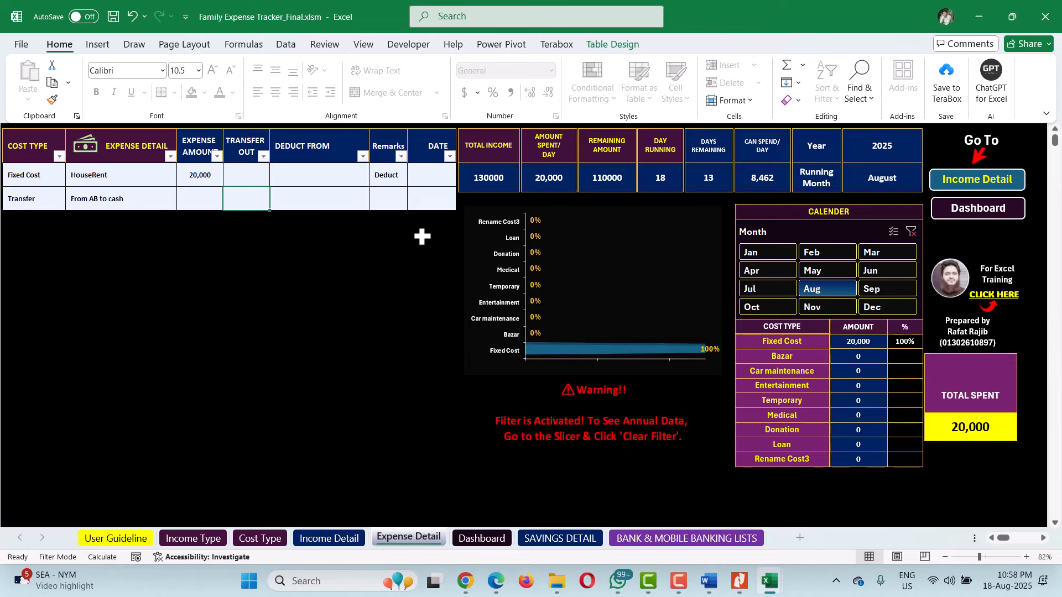
# Step: Set the Transfer expense's transfer-out amount to 80,000, deducted from AB Bank, and check the balance summary
pyautogui.write('80000')
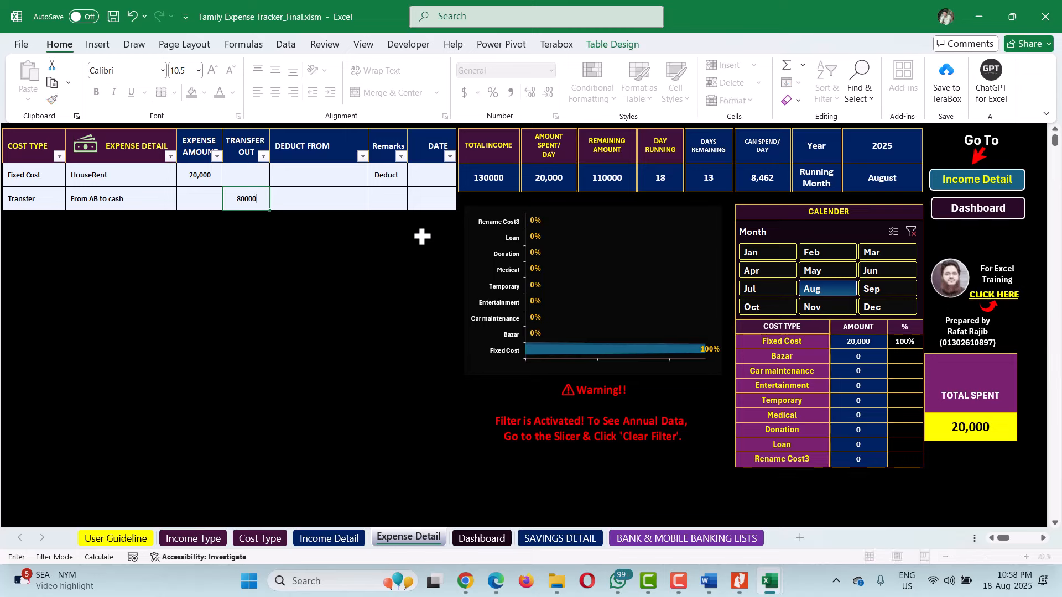
pyautogui.press('Tab')
pyautogui.click(372, 205)
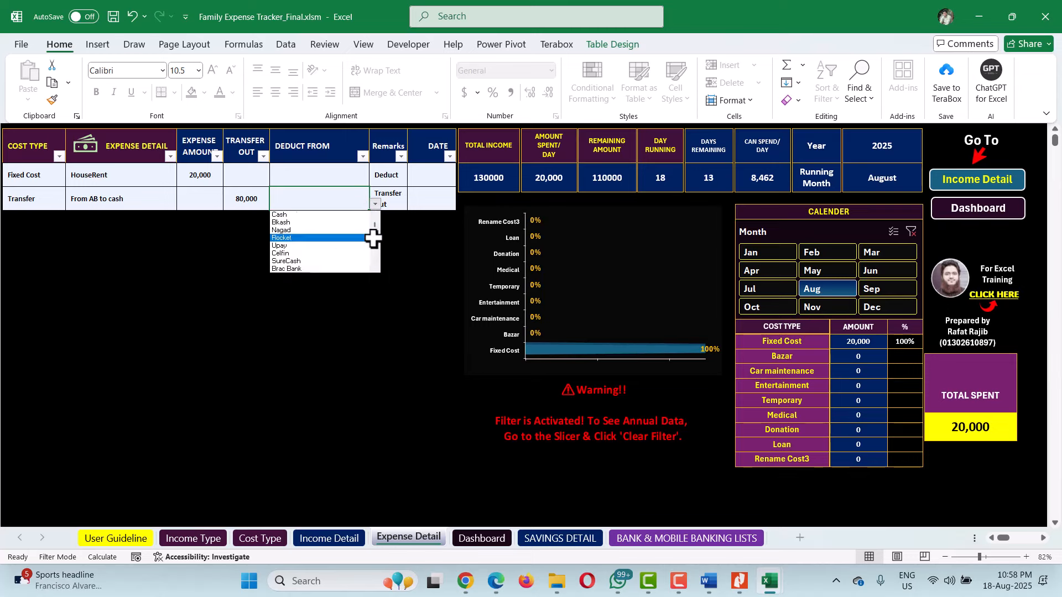
pyautogui.scroll(-5, 371, 230)
pyautogui.scroll(5, 375, 224)
pyautogui.scroll(-3, 379, 219)
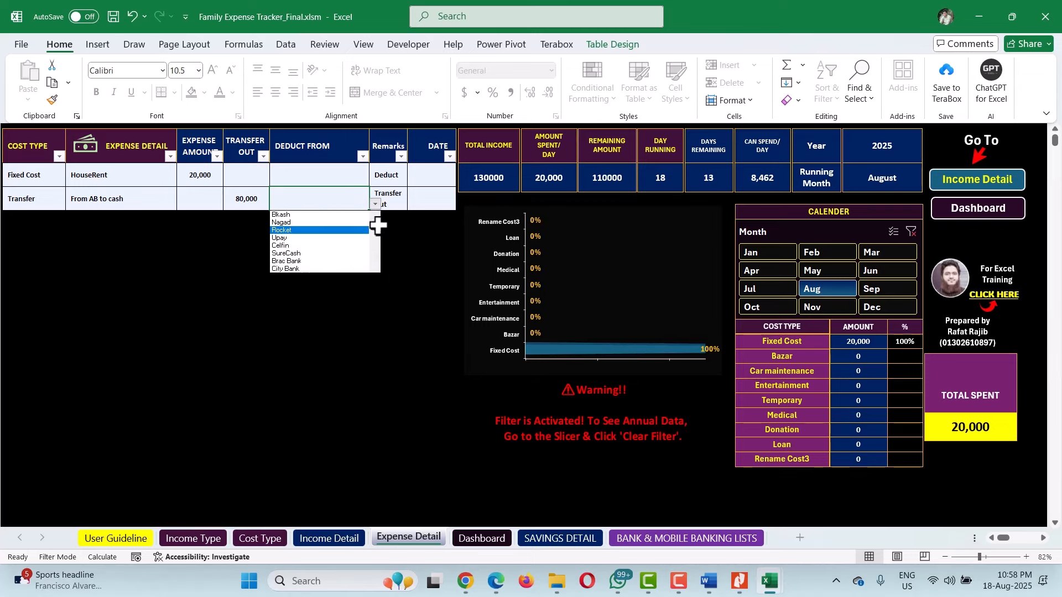
pyautogui.click(335, 228)
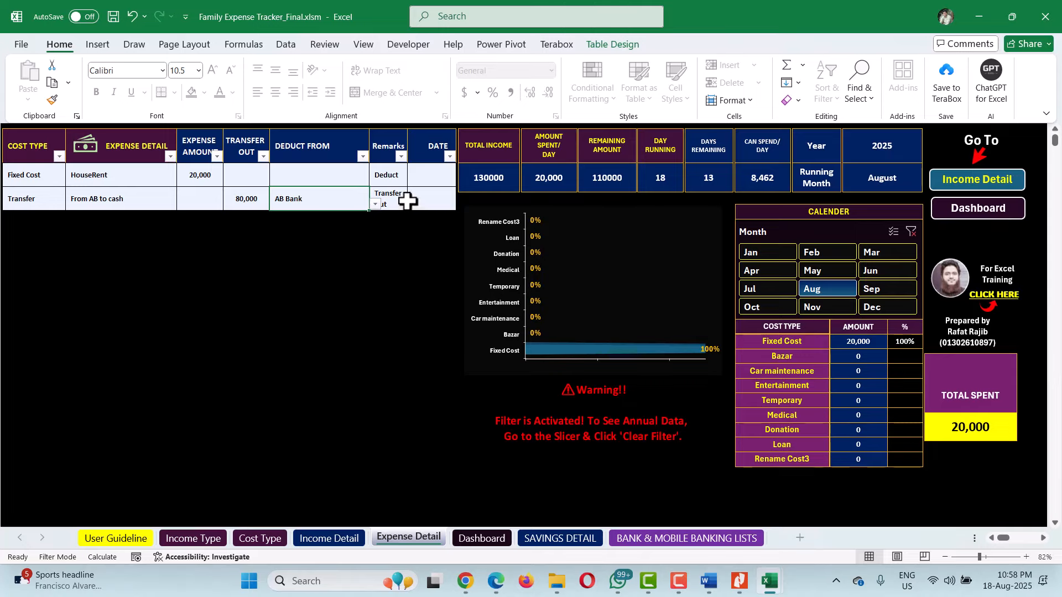
pyautogui.click(560, 539)
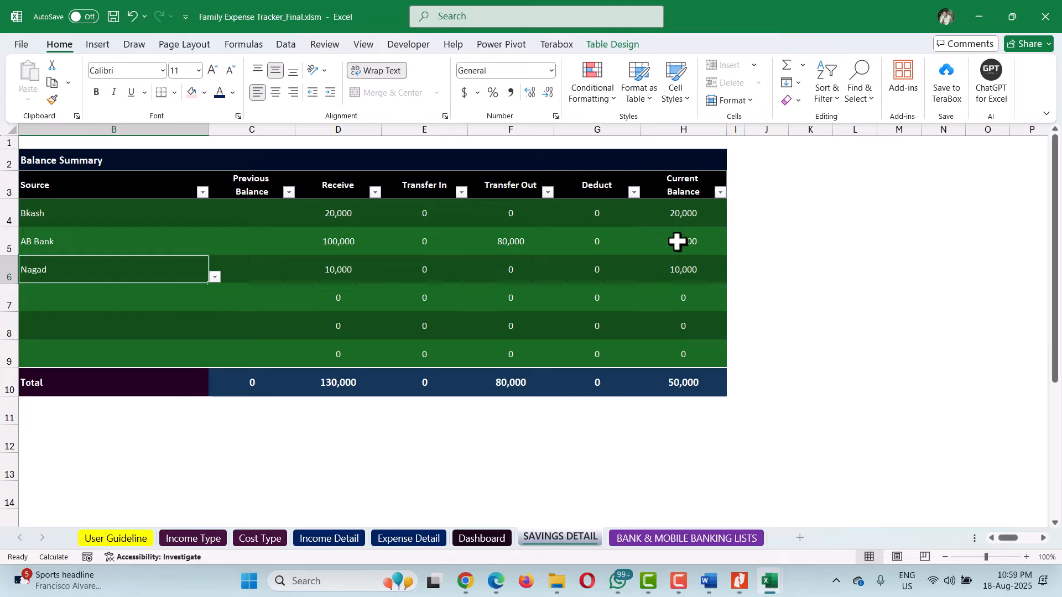
# Step: On the Income Detail sheet, add a fourth row of income type Transfer with the income detail "From AB to cash"
pyautogui.click(336, 539)
pyautogui.click(116, 261)
pyautogui.click(64, 260)
pyautogui.click(107, 266)
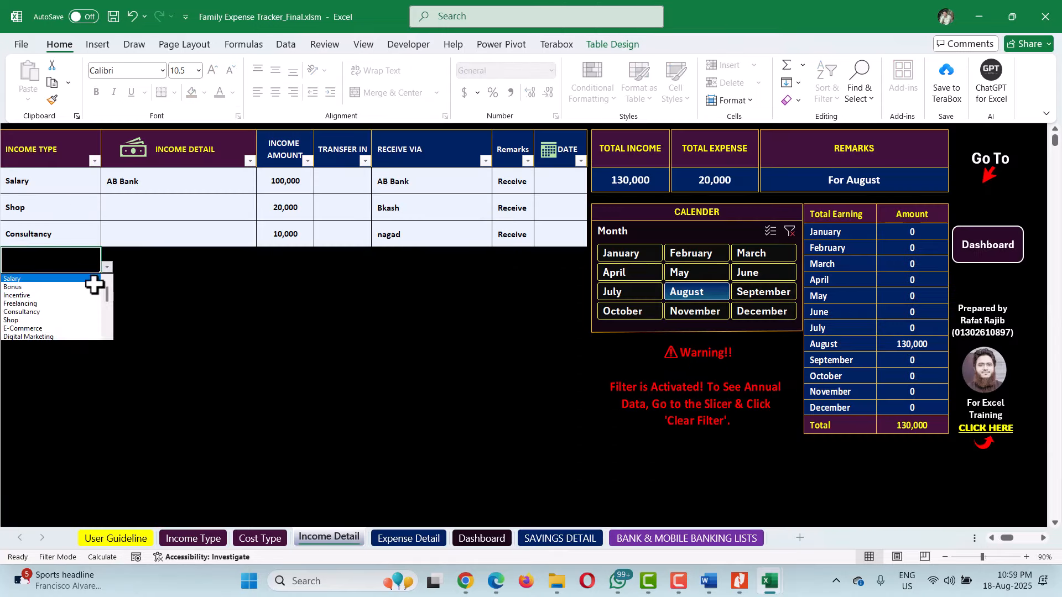
pyautogui.scroll(-3, 110, 309)
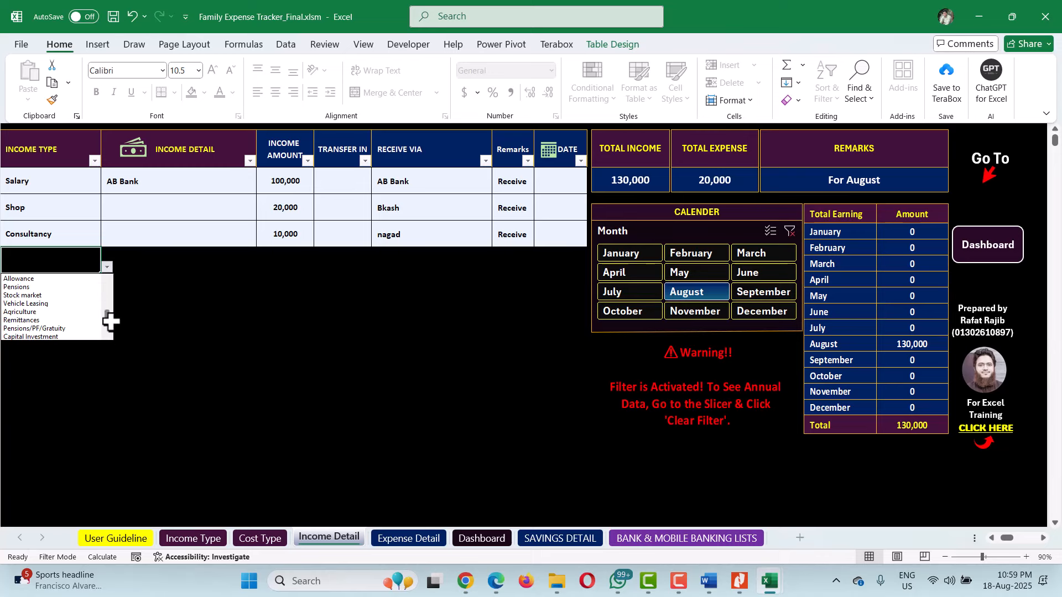
pyautogui.click(33, 313)
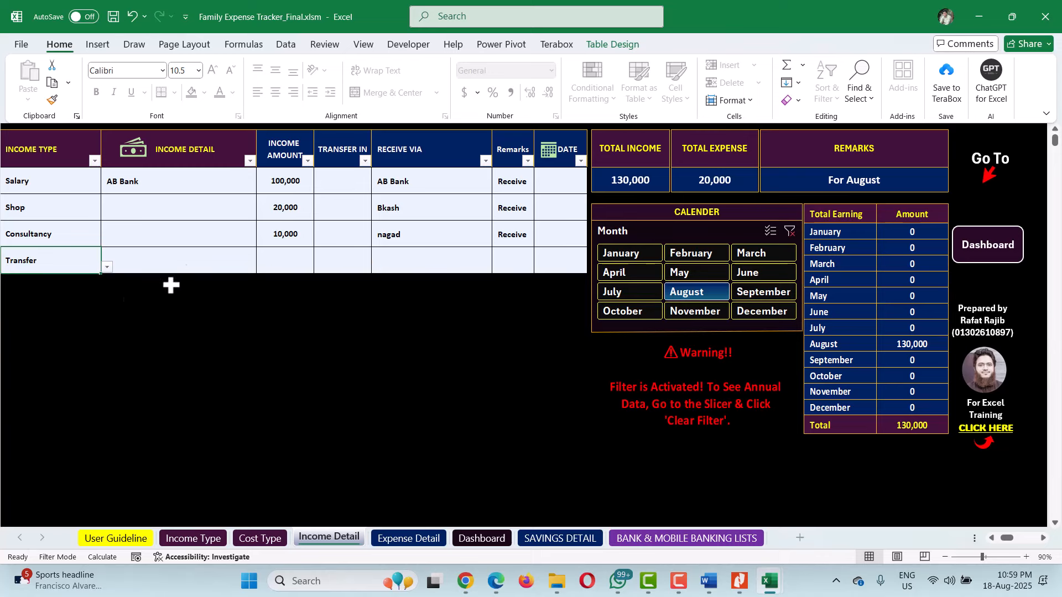
pyautogui.click(197, 265)
pyautogui.write('From AB to')
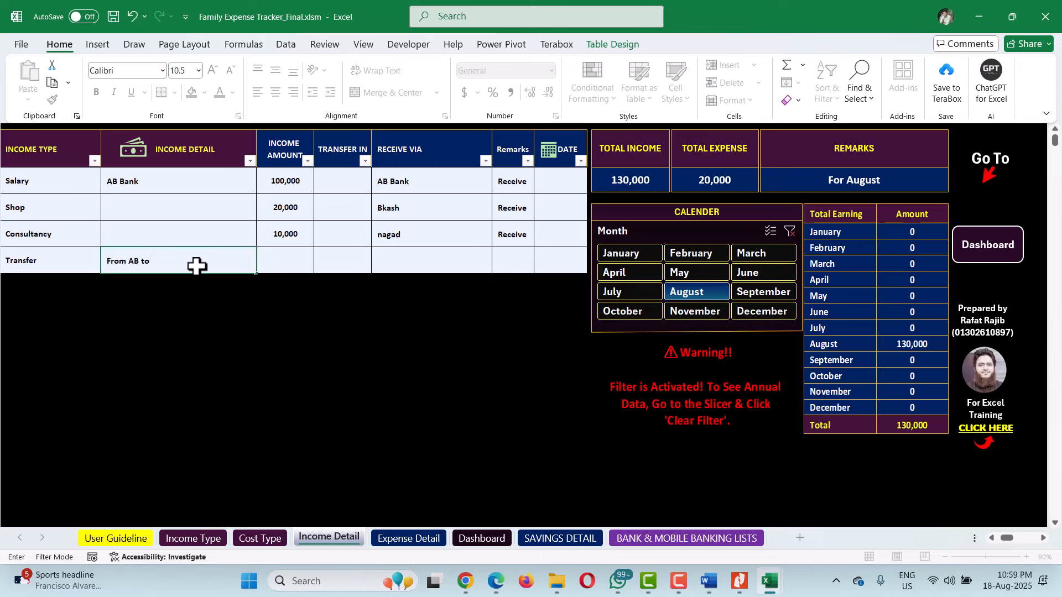
pyautogui.write(' cash')
# Step: Set the income Transfer row's transfer-in amount to 80,000, received via Cash, and open the SAVINGS DETAIL sheet
pyautogui.press('Tab')
pyautogui.press('Tab')
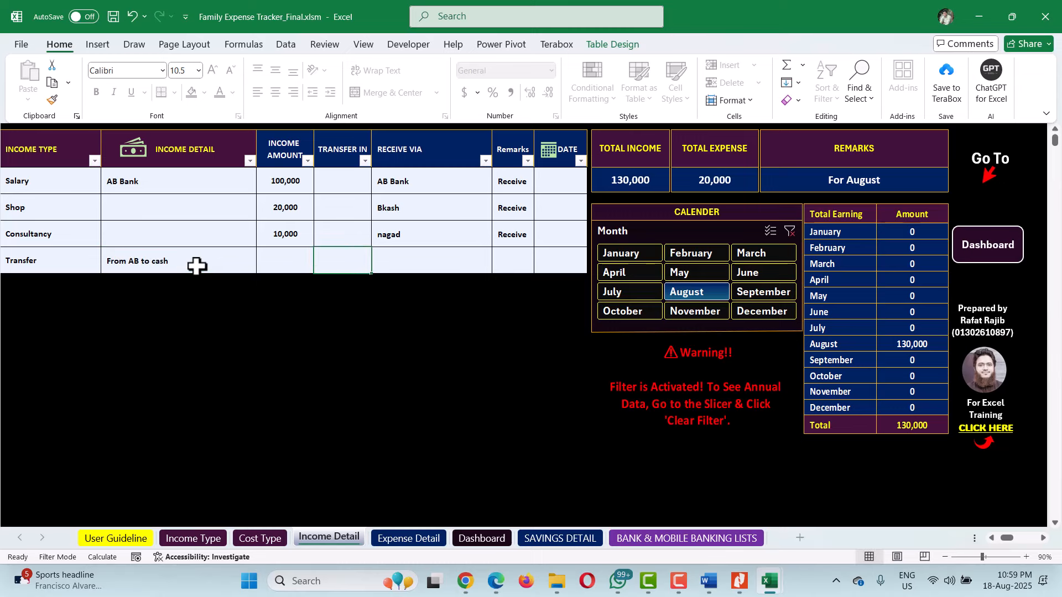
pyautogui.write('80000')
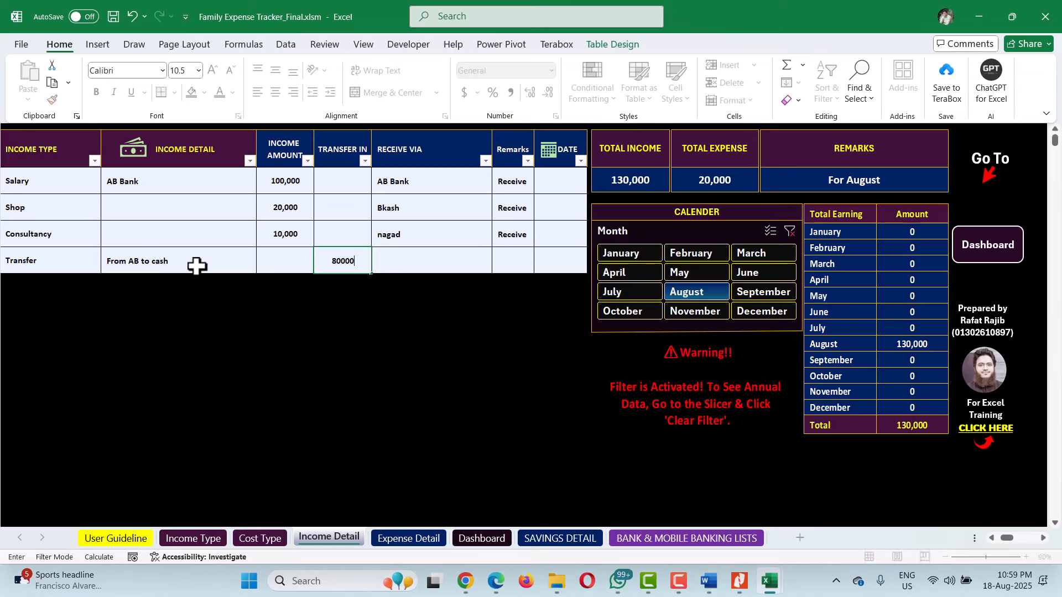
pyautogui.press('Tab')
pyautogui.click(498, 264)
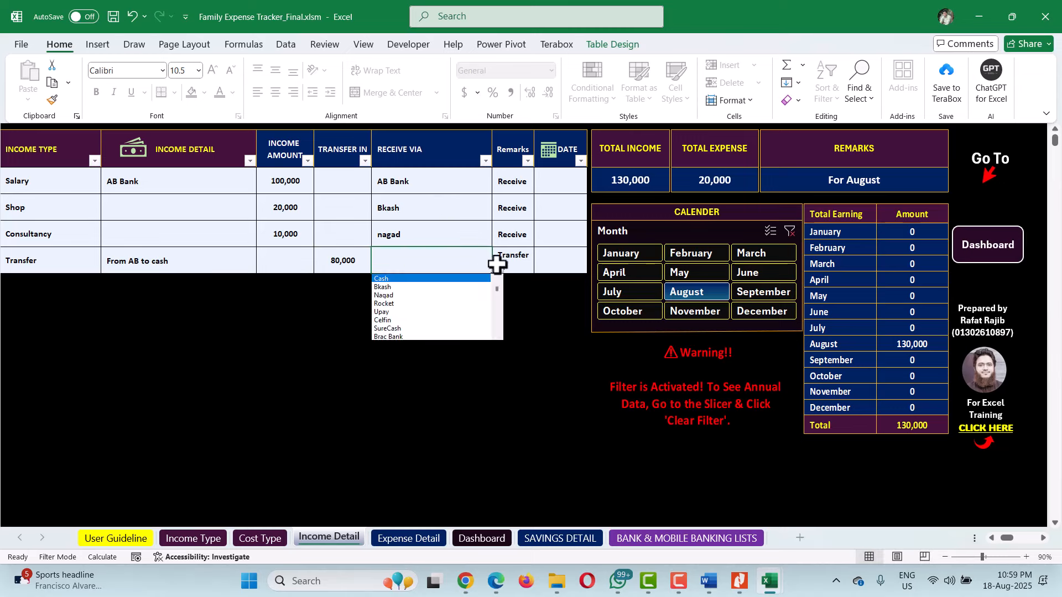
pyautogui.click(466, 278)
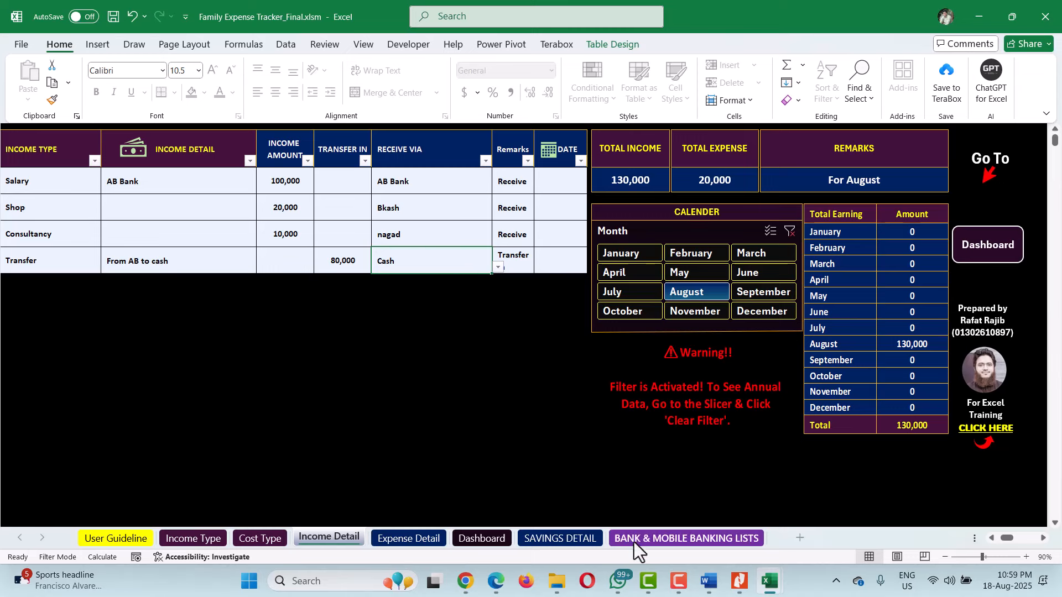
pyautogui.click(580, 543)
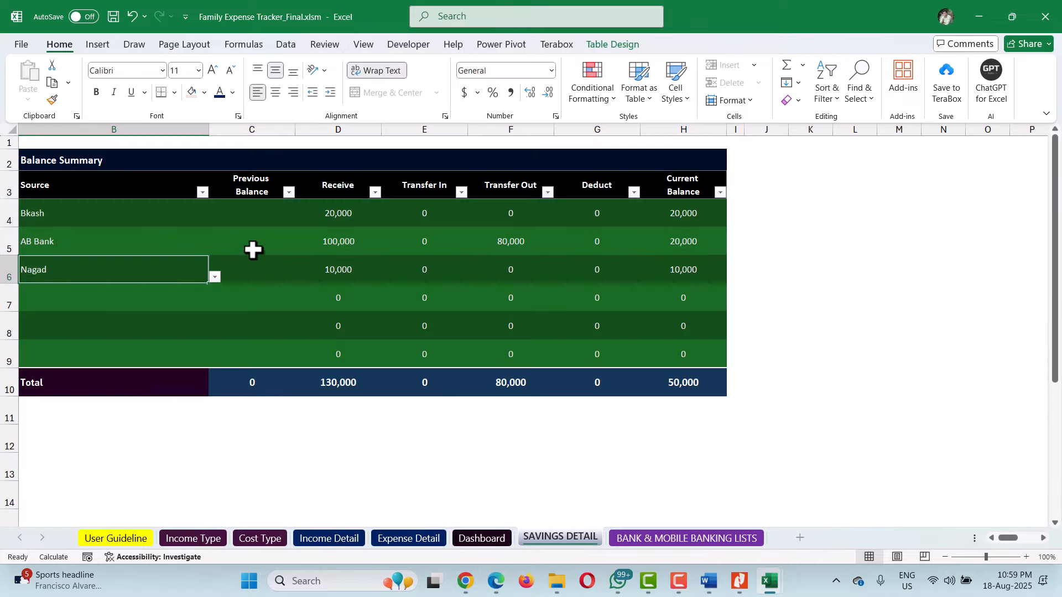
# Step: Add Cash as the fourth source in the Balance Summary table
pyautogui.click(163, 296)
pyautogui.click(215, 305)
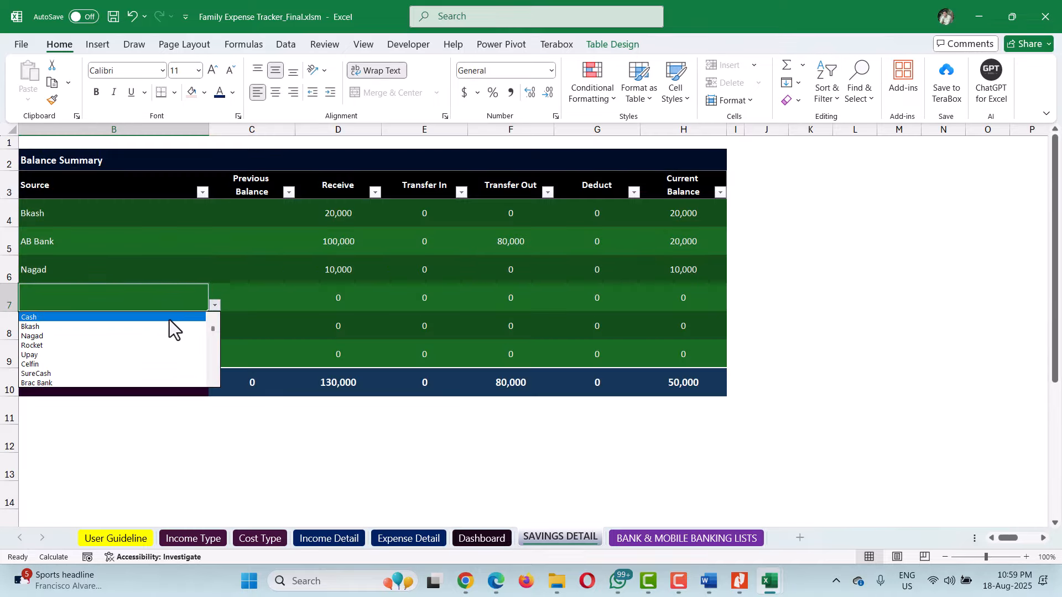
pyautogui.click(170, 314)
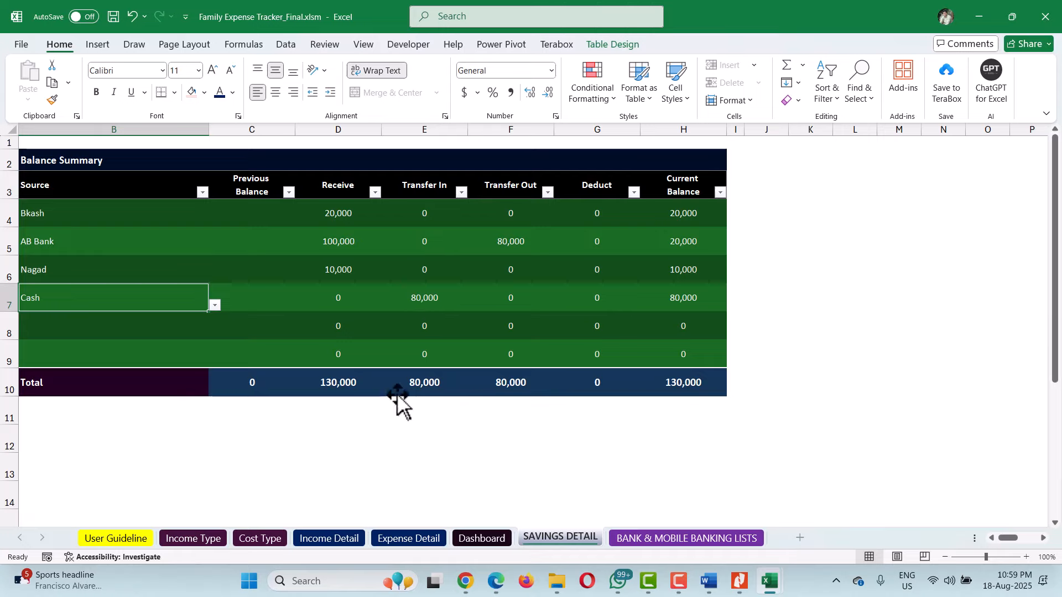
# Step: On the Expense Detail sheet, set the HouseRent expense to be deducted from Cash, and check the balance summary on SAVINGS DETAIL
pyautogui.click(395, 539)
pyautogui.click(56, 170)
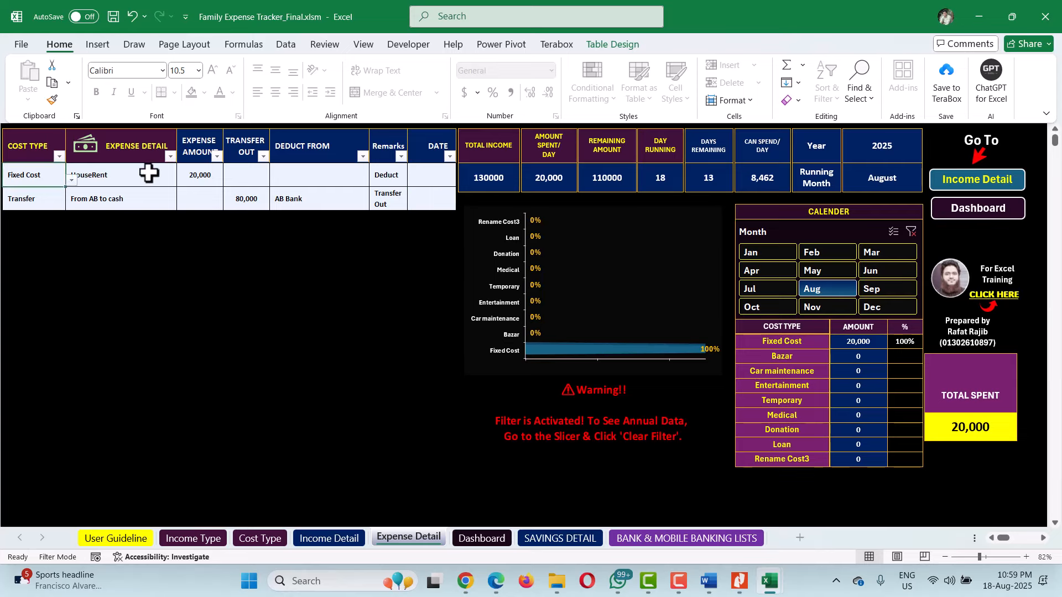
pyautogui.click(301, 178)
pyautogui.click(375, 179)
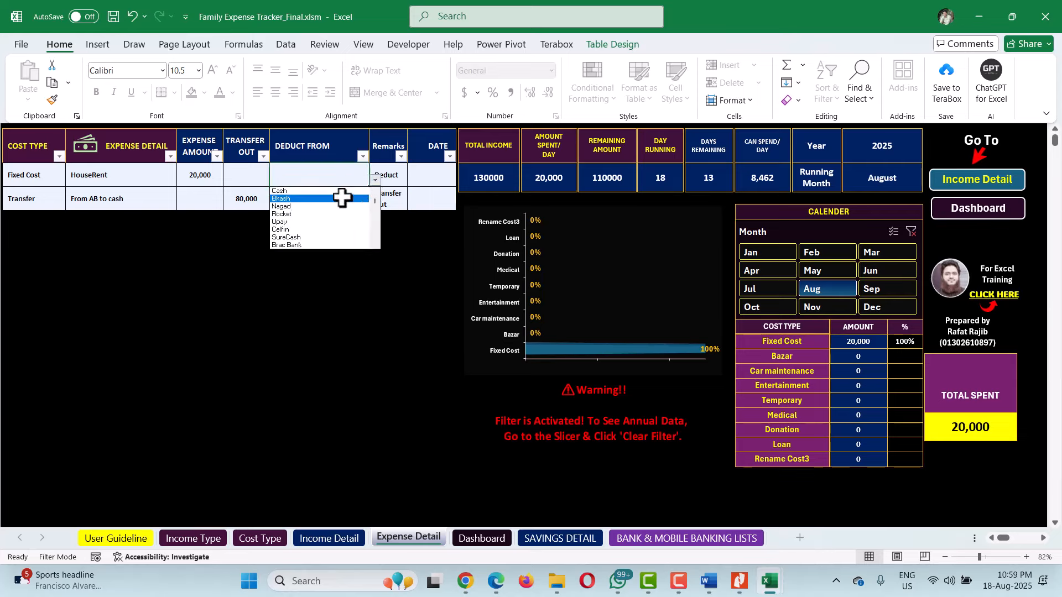
pyautogui.click(338, 191)
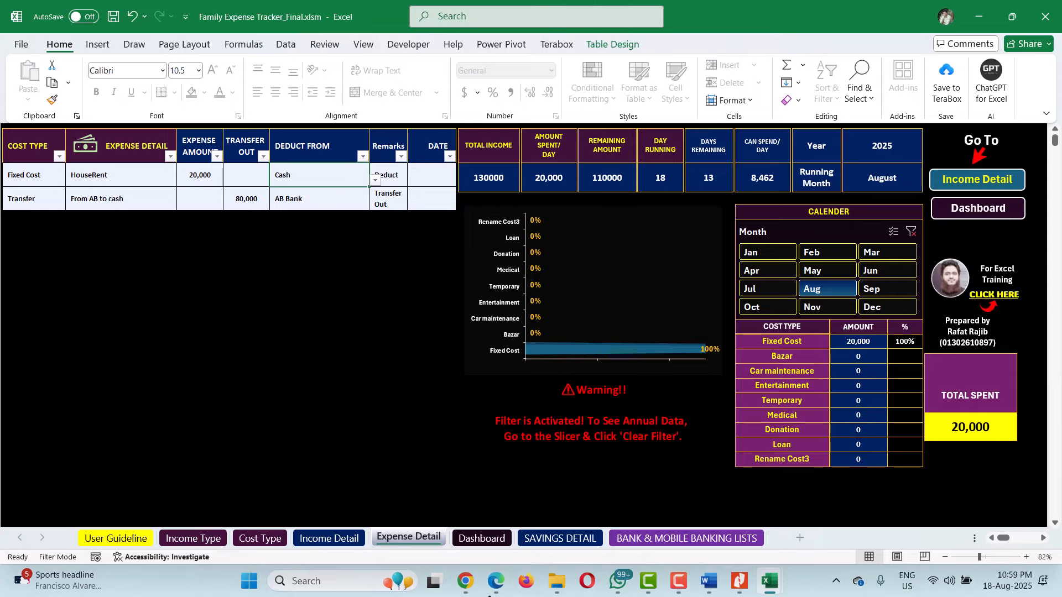
pyautogui.click(582, 539)
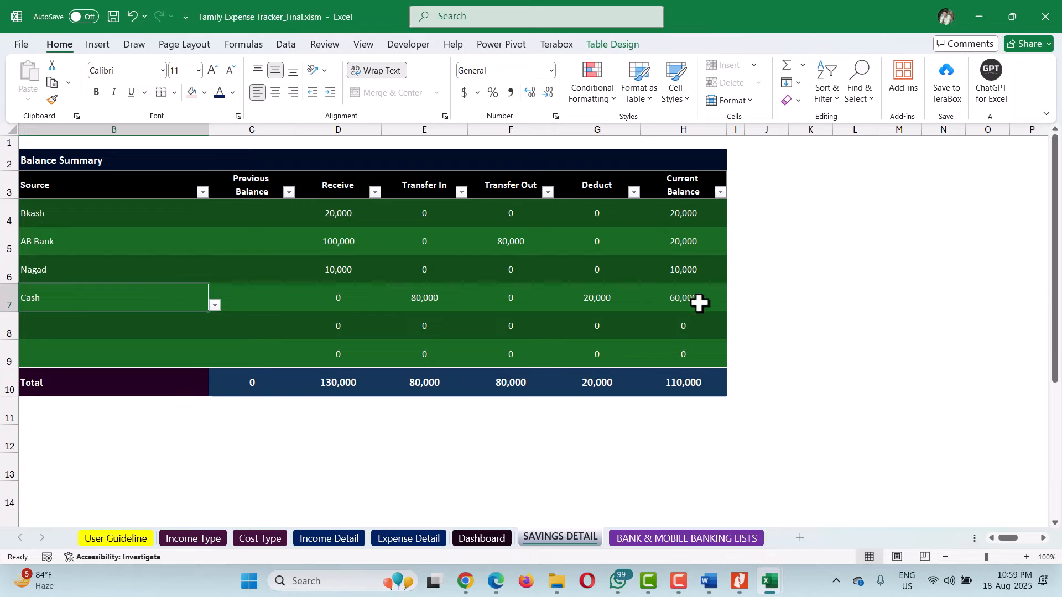
# Step: On the Expense Detail sheet, add a third row of cost type Bazar with the expense detail "Fruits"
pyautogui.click(420, 535)
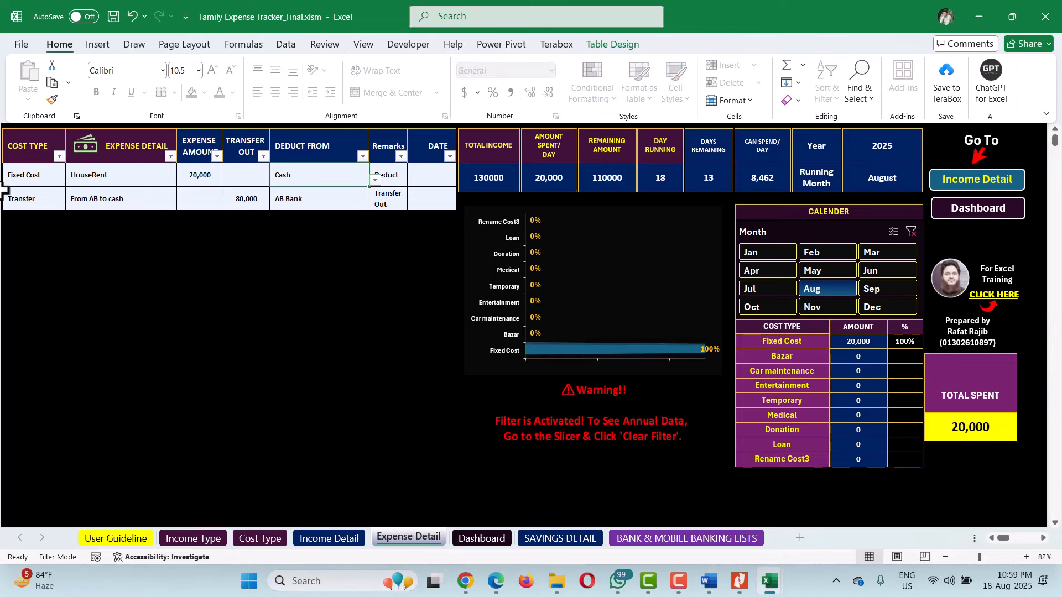
pyautogui.click(21, 220)
pyautogui.click(72, 227)
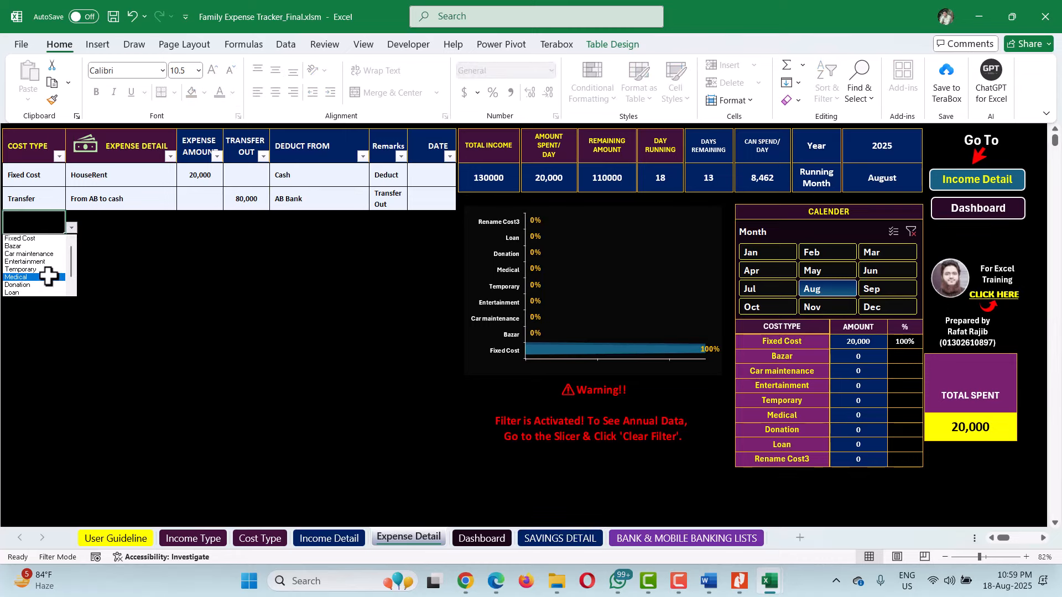
pyautogui.click(33, 247)
pyautogui.press('Tab')
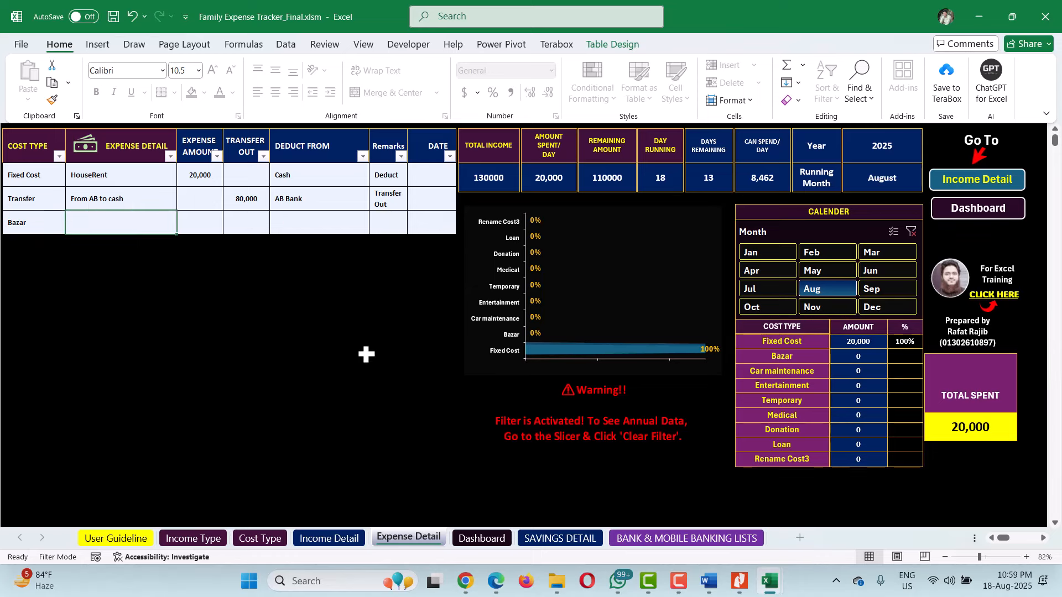
pyautogui.write('Fruits')
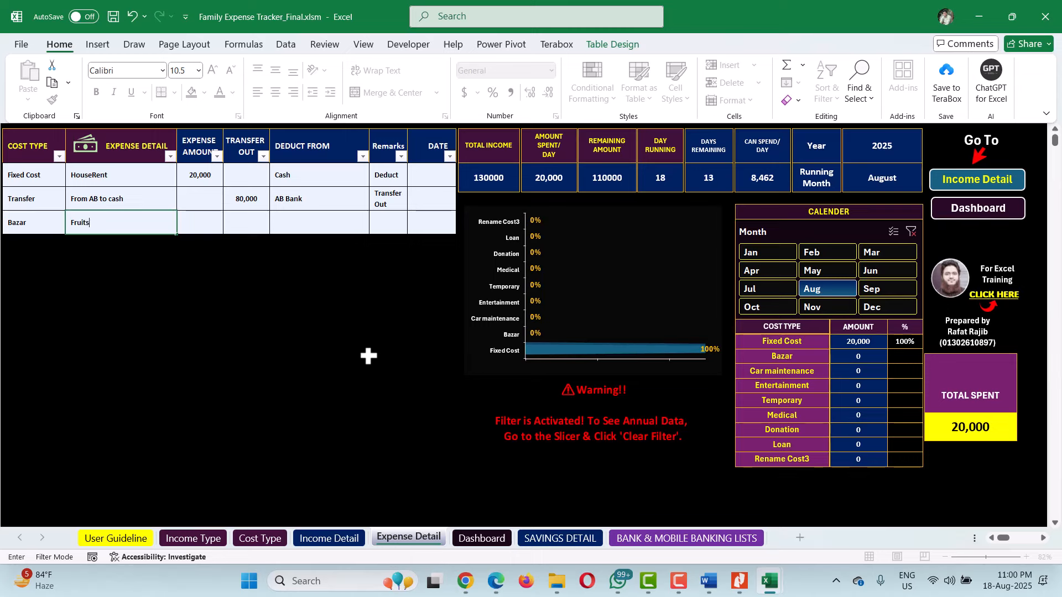
# Step: Set the Fruits expense amount to 1,000, deducted from Cash, and check the balance summary on SAVINGS DETAIL
pyautogui.press('Tab')
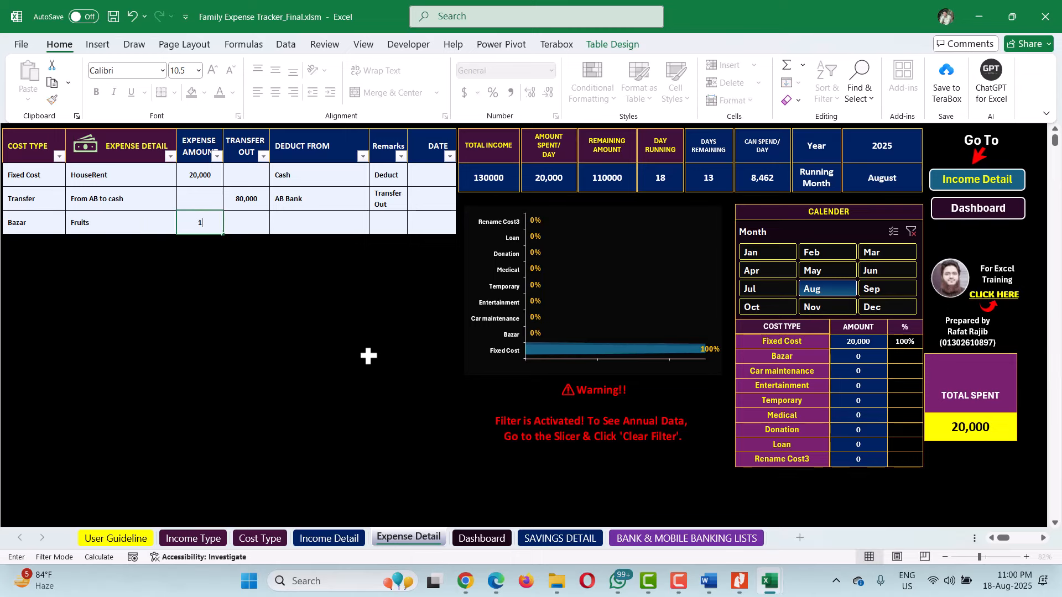
pyautogui.write('1000')
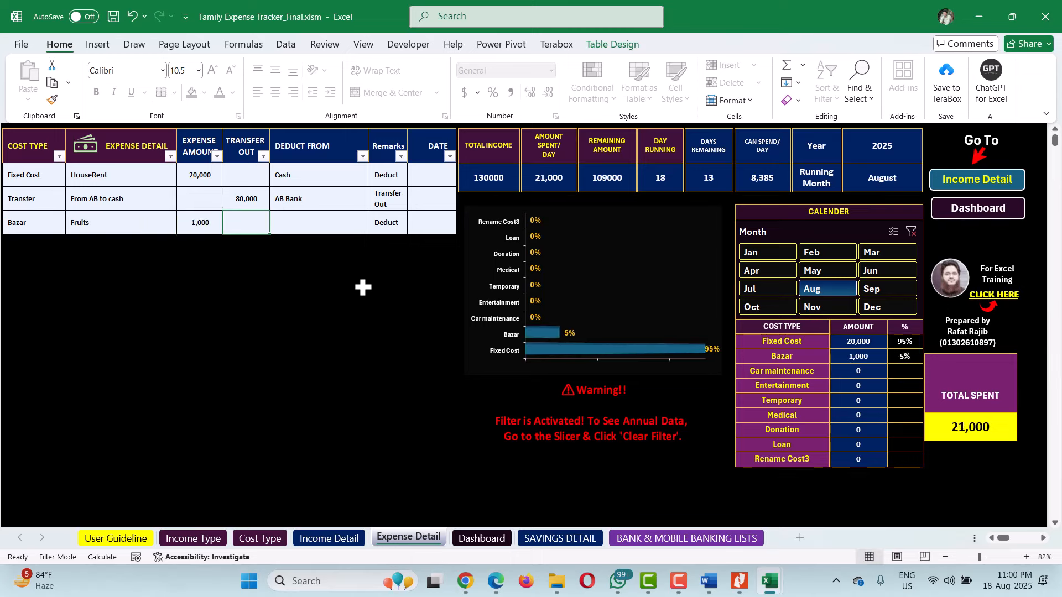
pyautogui.click(351, 228)
pyautogui.write('cash')
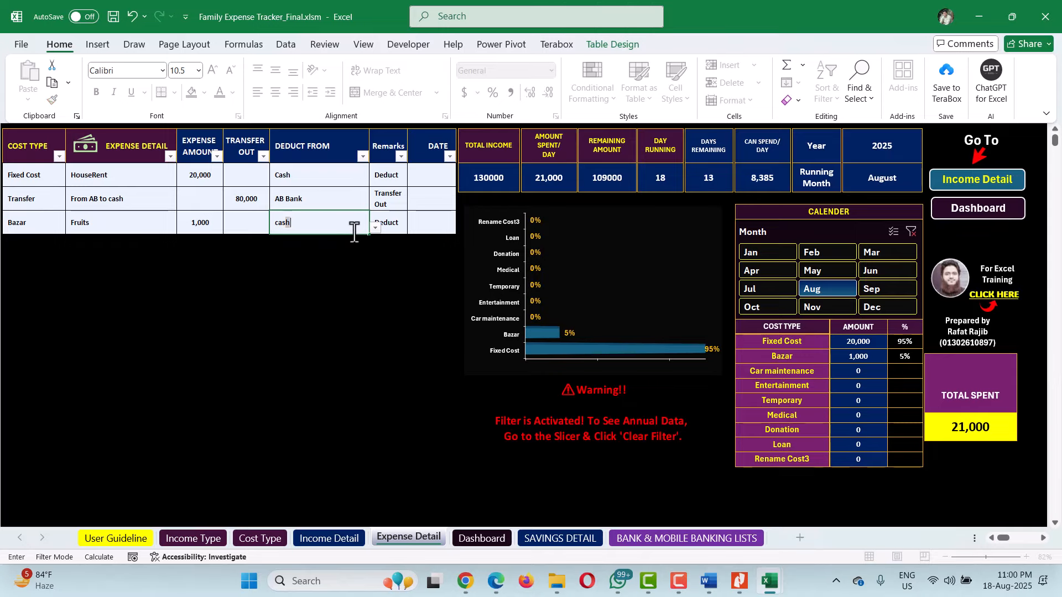
pyautogui.press('Return')
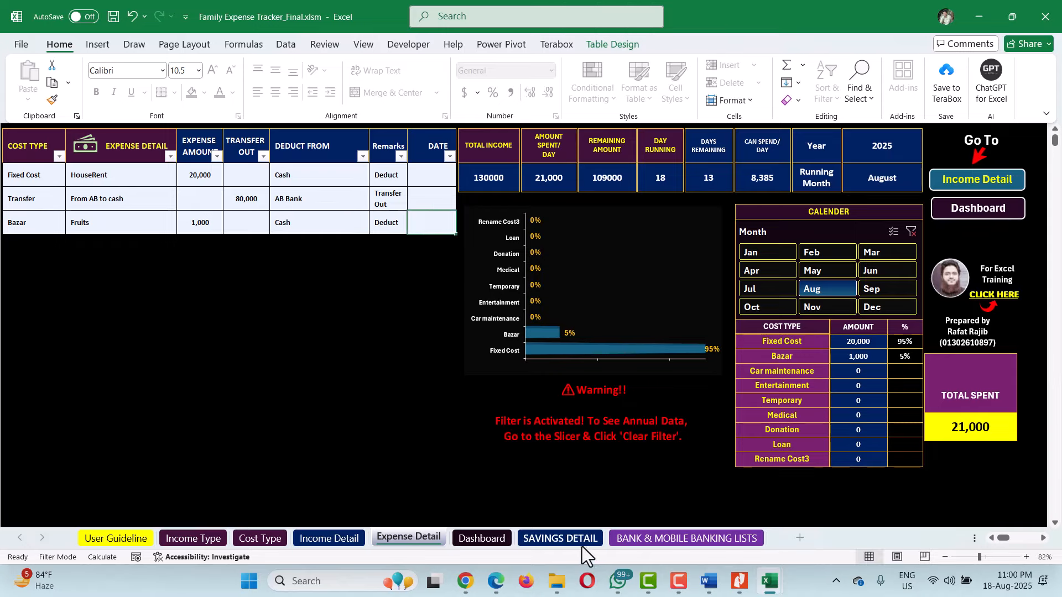
pyautogui.click(584, 544)
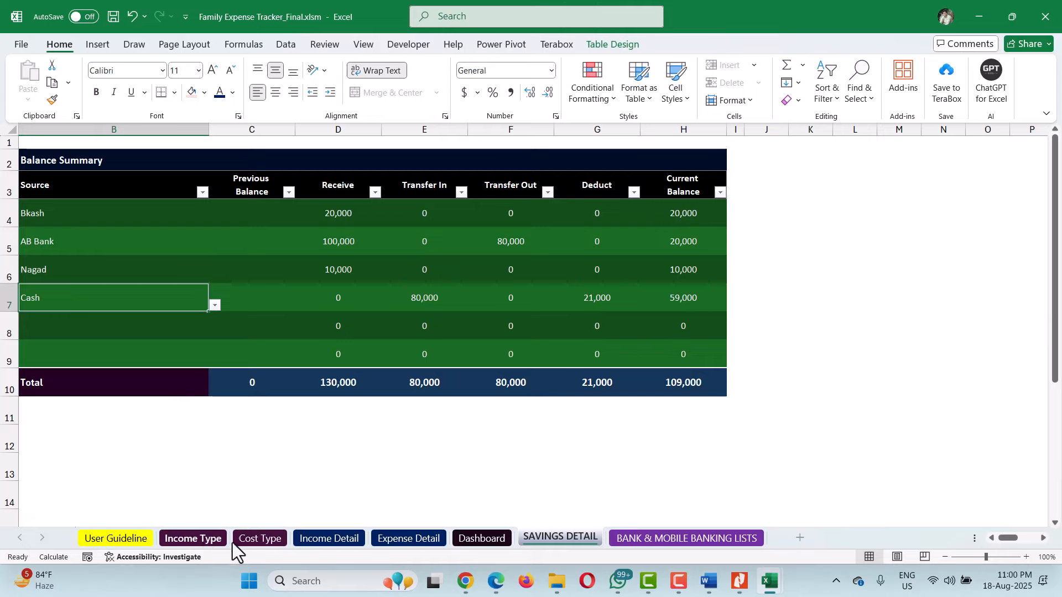
# Step: Examine the cost-type bar chart and the income, spending, remaining-amount and daily-spend figures on the Expense Detail sheet
pyautogui.click(409, 537)
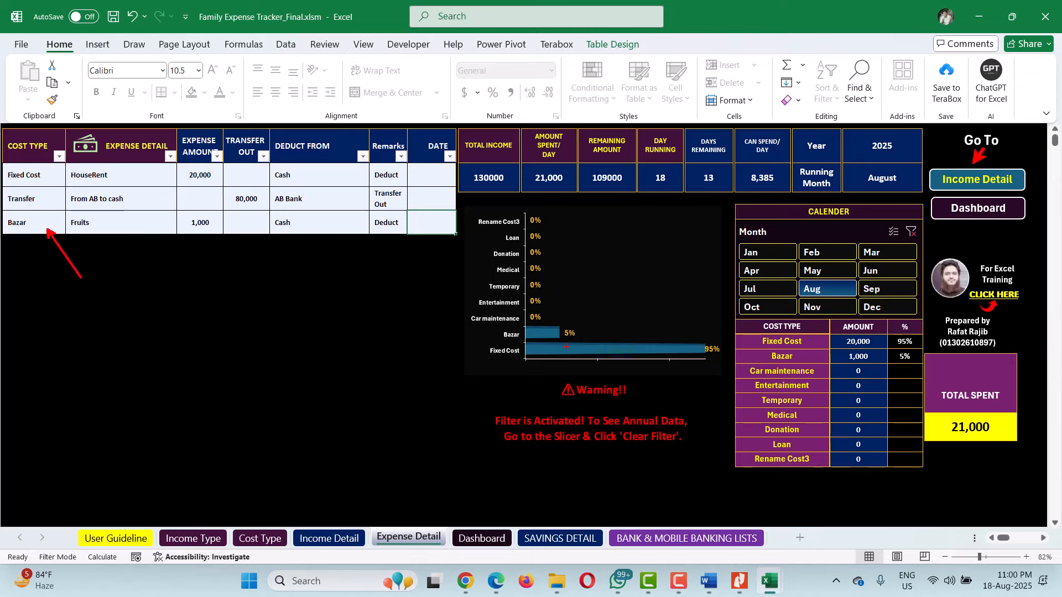
pyautogui.moveTo(558, 308); pyautogui.dragTo(649, 244)
pyautogui.moveTo(622, 348); pyautogui.dragTo(686, 318)
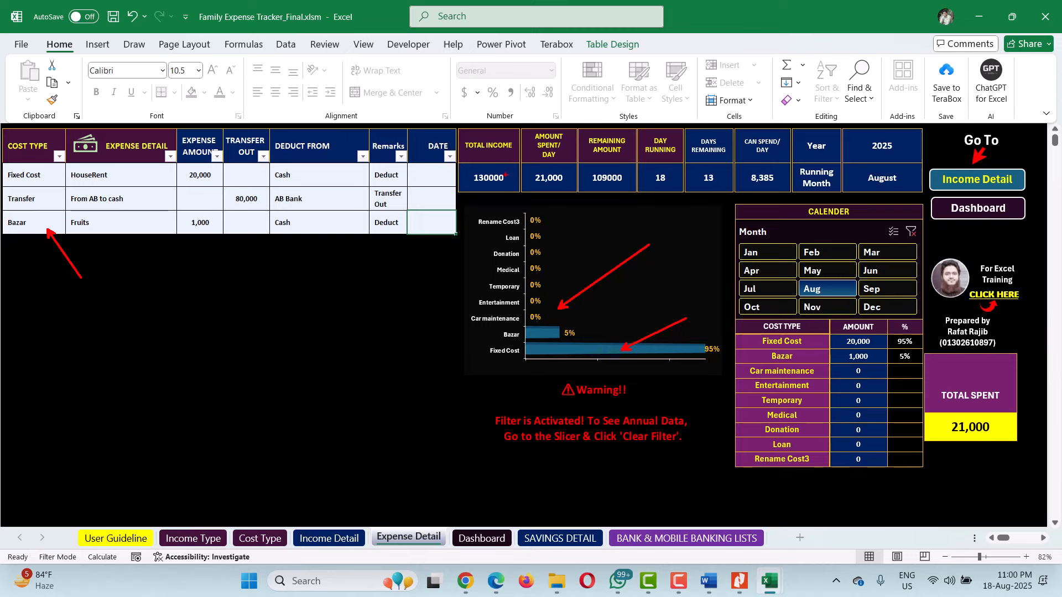
pyautogui.moveTo(501, 167)
pyautogui.mouseDown()
pyautogui.moveTo(460, 181)
pyautogui.moveTo(532, 192)
pyautogui.moveTo(569, 183)
pyautogui.moveTo(561, 170)
pyautogui.moveTo(612, 194)
pyautogui.moveTo(635, 176)
pyautogui.moveTo(576, 162)
pyautogui.moveTo(584, 188)
pyautogui.mouseUp()
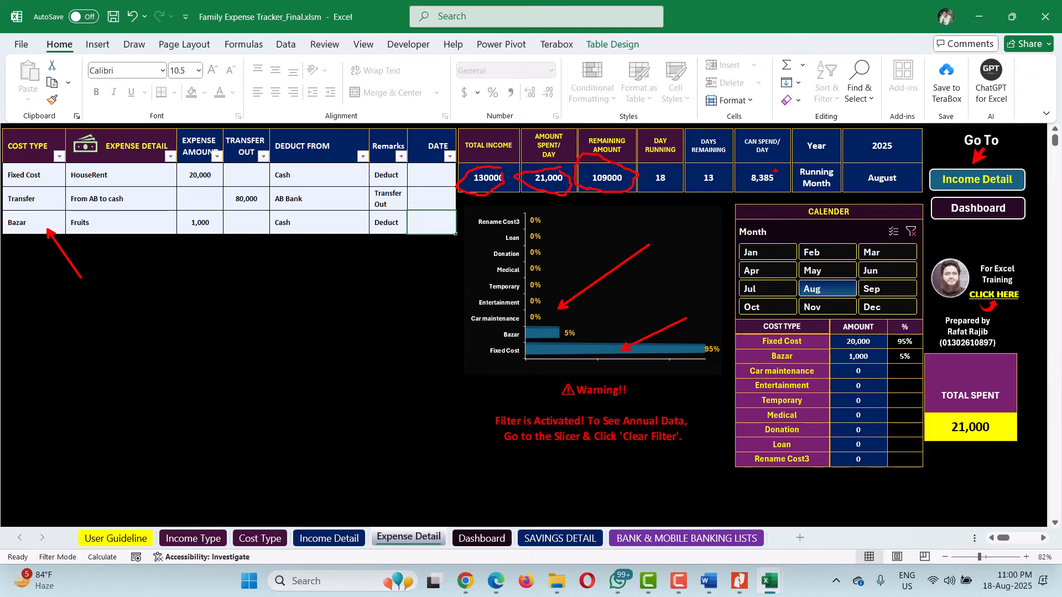
pyautogui.moveTo(775, 166)
pyautogui.mouseDown()
pyautogui.moveTo(743, 170)
pyautogui.moveTo(767, 193)
pyautogui.moveTo(785, 173)
pyautogui.moveTo(770, 167)
pyautogui.mouseUp()
pyautogui.moveTo(703, 187); pyautogui.dragTo(729, 179)
pyautogui.press('Escape')
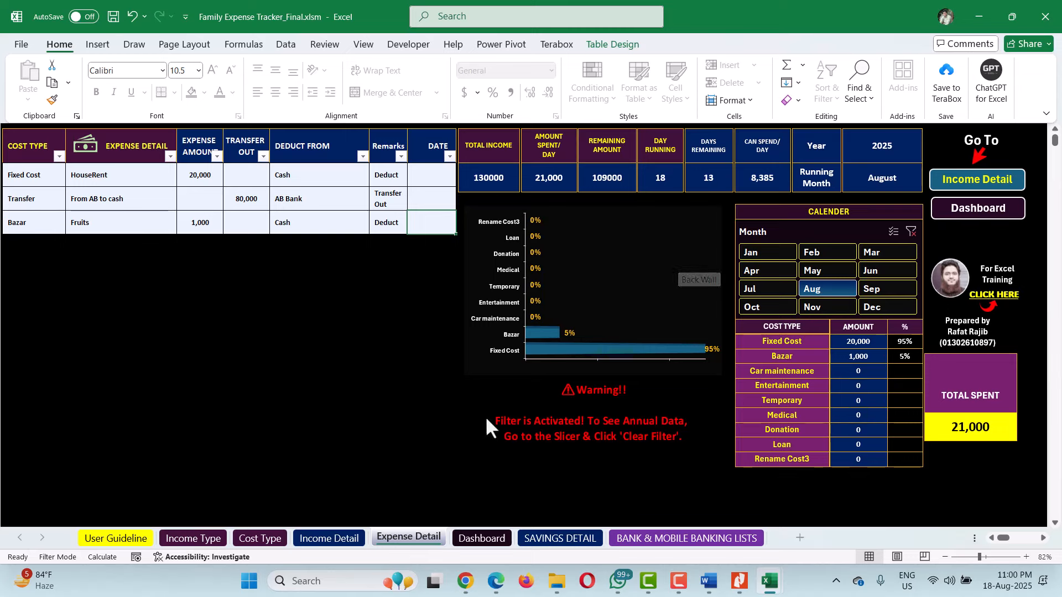
# Step: On the Dashboard, view the individual costs for Bazar and Fixed Cost in turn, and clear the cost filter
pyautogui.click(486, 539)
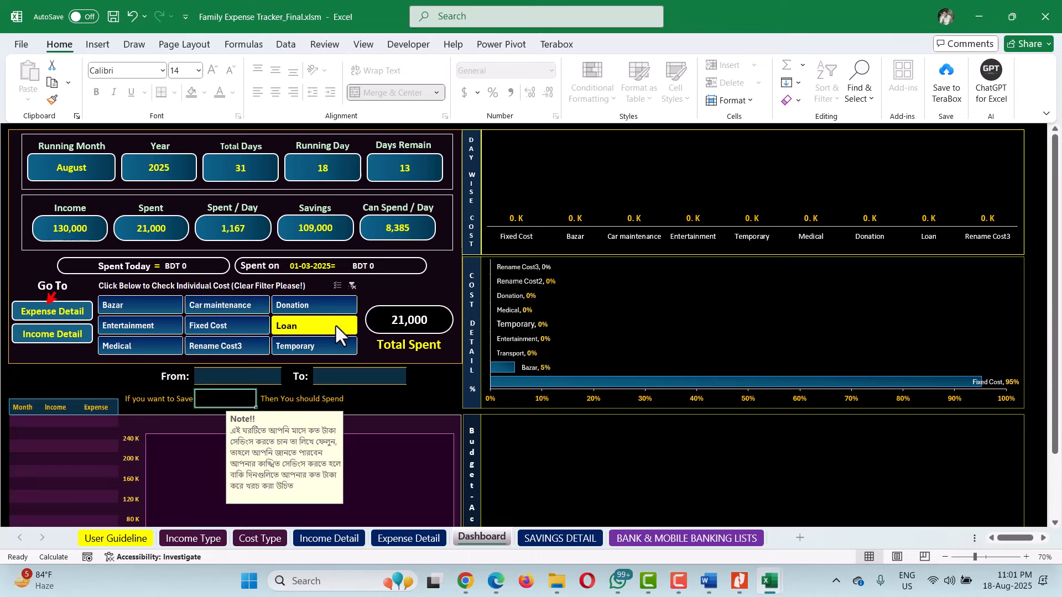
pyautogui.click(302, 345)
pyautogui.click(154, 311)
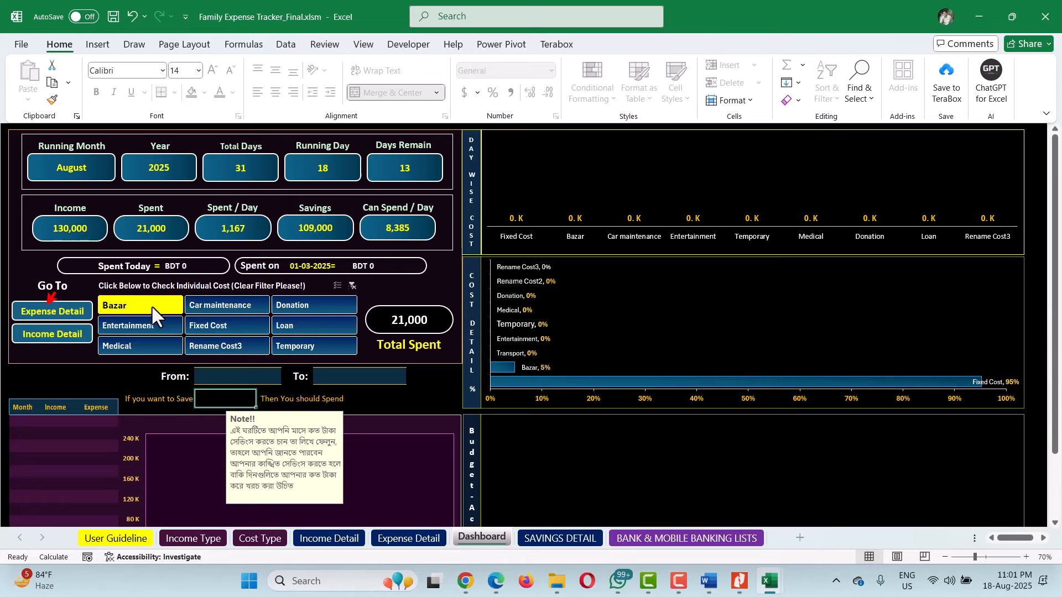
pyautogui.click(151, 306)
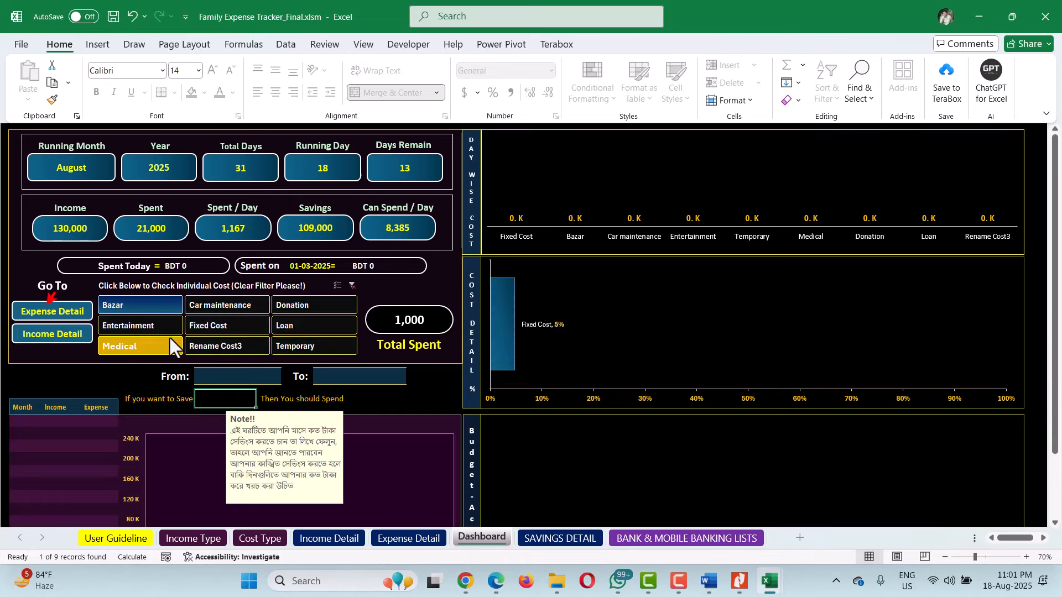
pyautogui.click(213, 326)
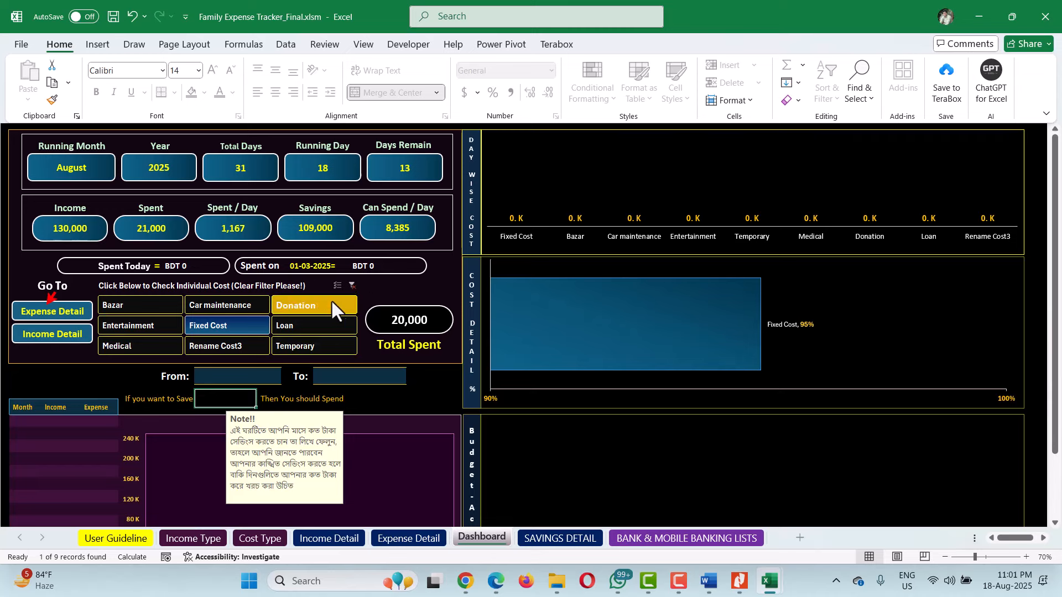
pyautogui.click(353, 285)
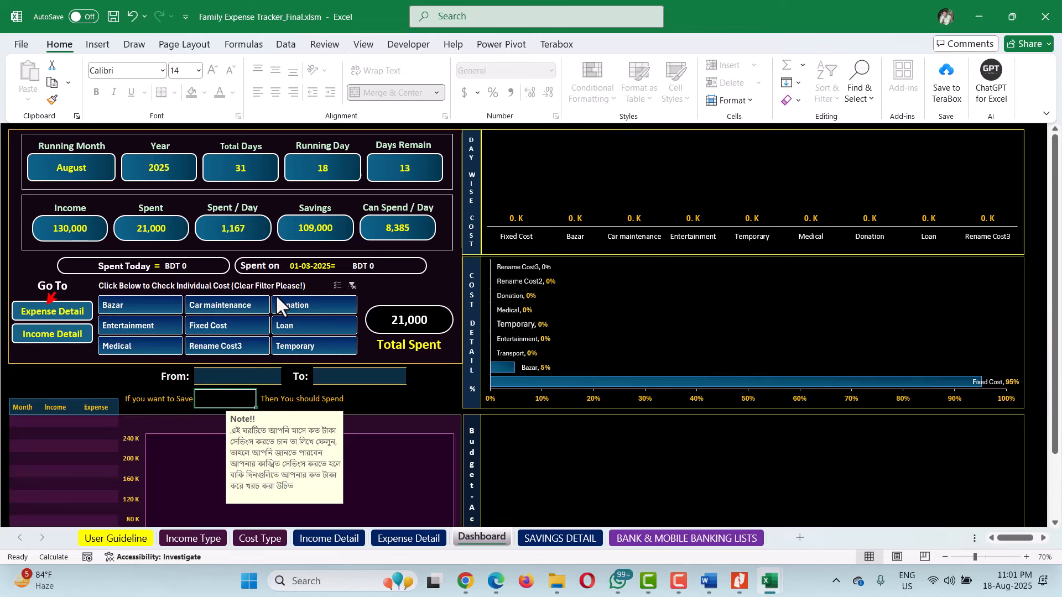
# Step: Set the Dashboard's reporting period from August to August
pyautogui.click(258, 381)
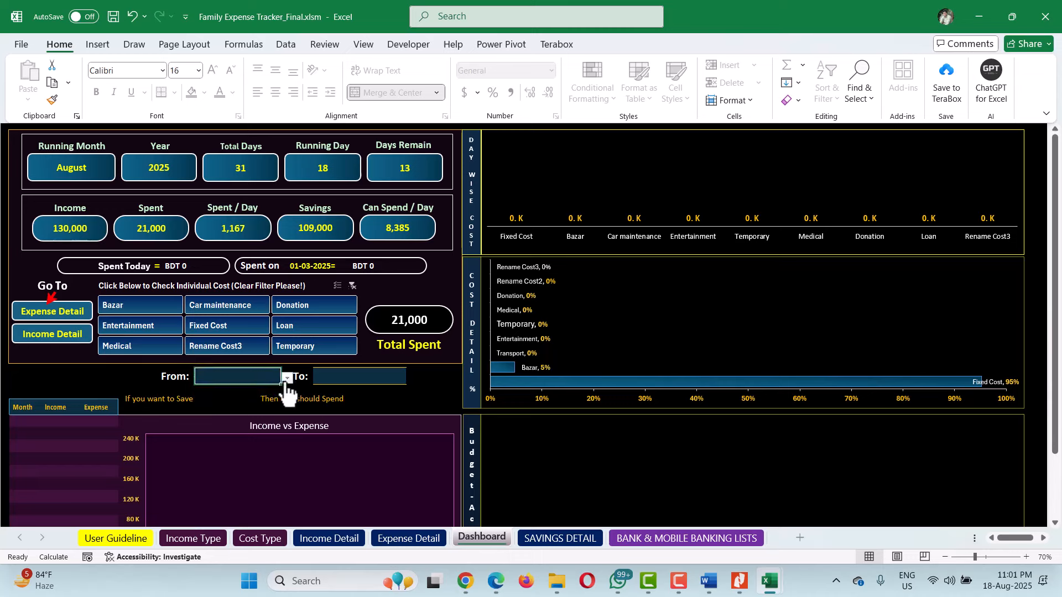
pyautogui.click(288, 382)
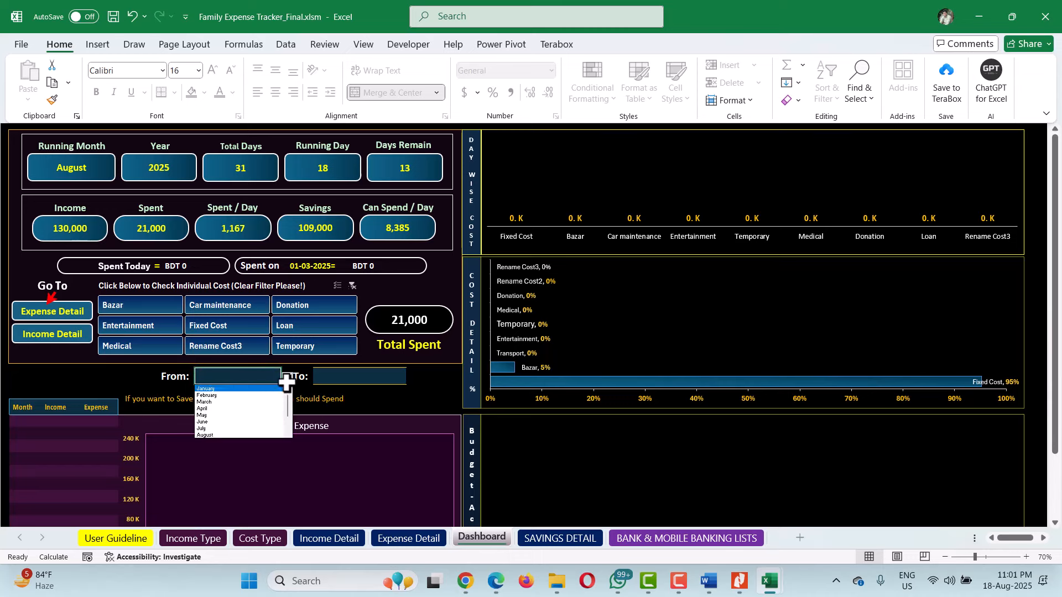
pyautogui.click(250, 435)
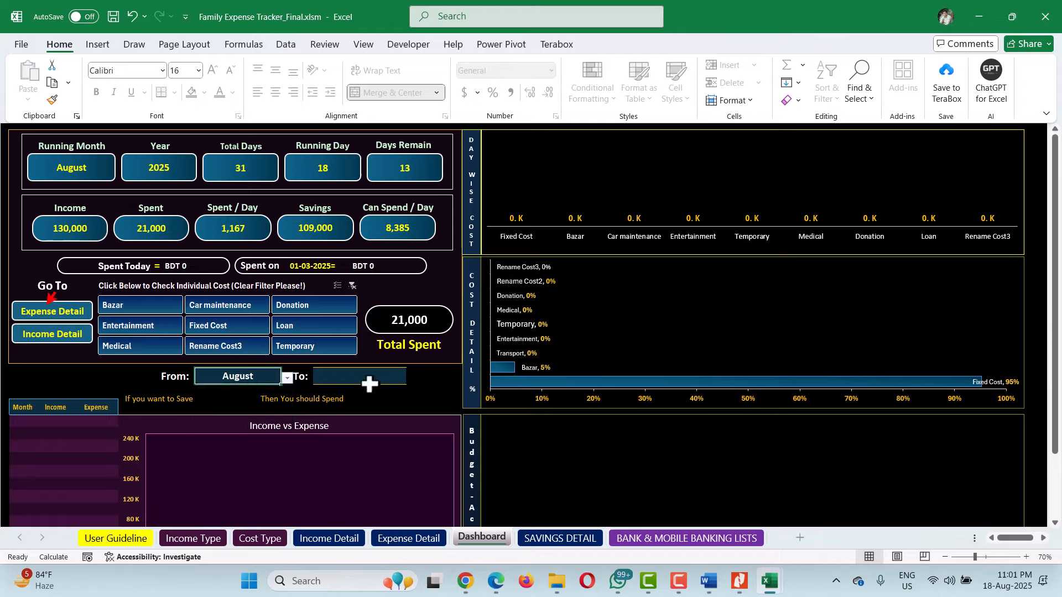
pyautogui.click(367, 381)
pyautogui.click(413, 379)
pyautogui.click(351, 433)
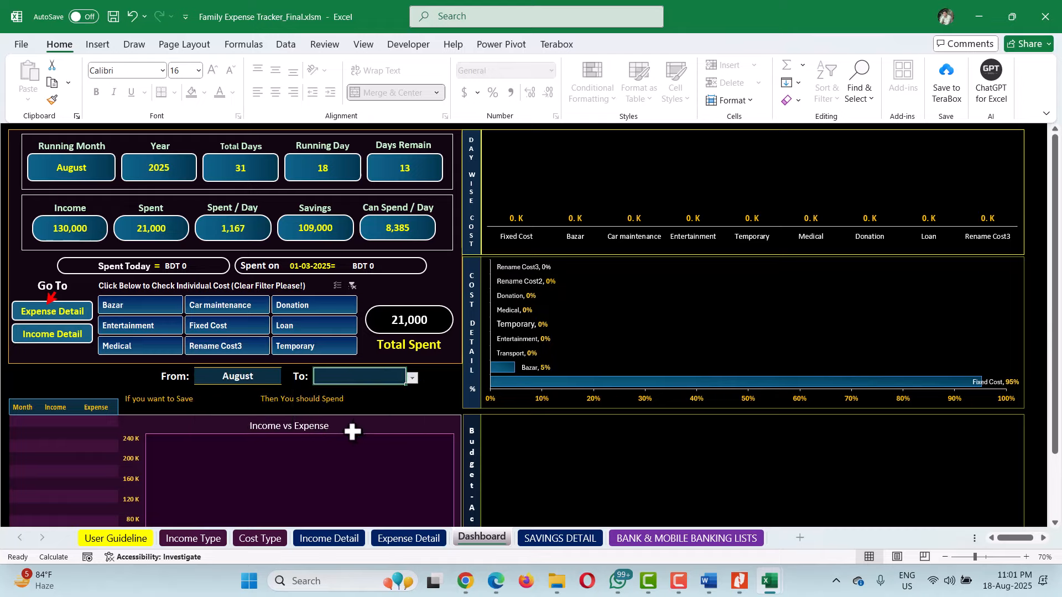
# Step: Examine August's income and expense in the monthly table and the Income vs Expense chart on the Dashboard
pyautogui.scroll(-3, 251, 435)
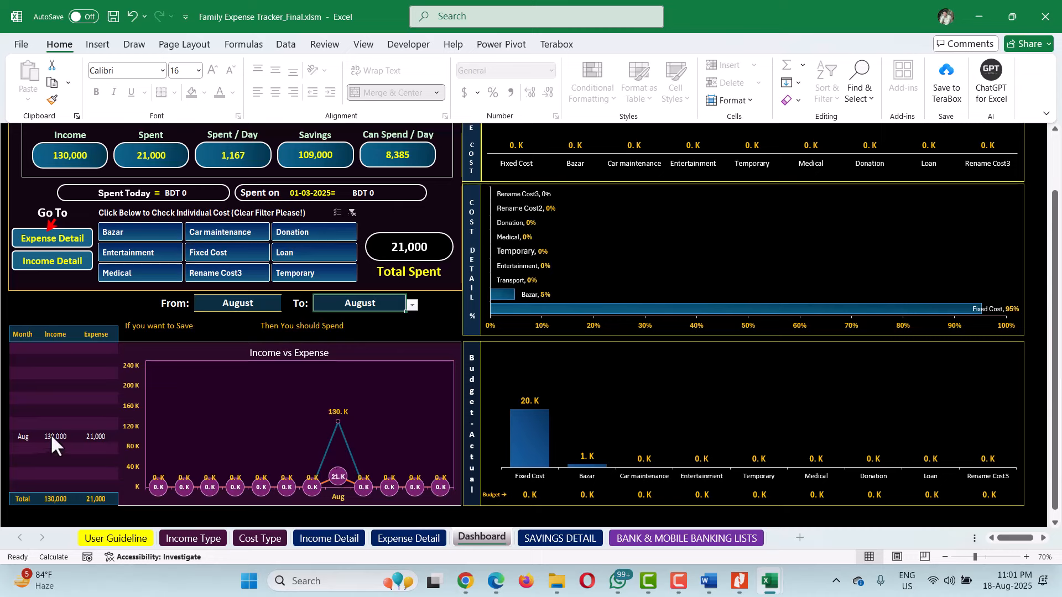
pyautogui.moveTo(47, 426); pyautogui.dragTo(98, 403)
pyautogui.moveTo(99, 431); pyautogui.dragTo(164, 410)
pyautogui.press('Escape')
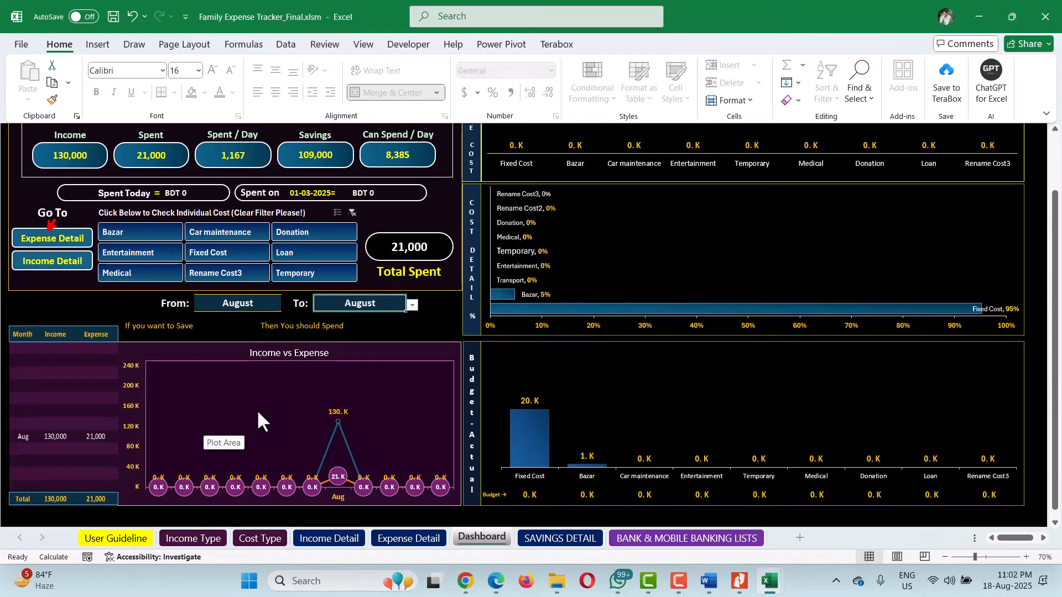
pyautogui.scroll(1, 436, 211)
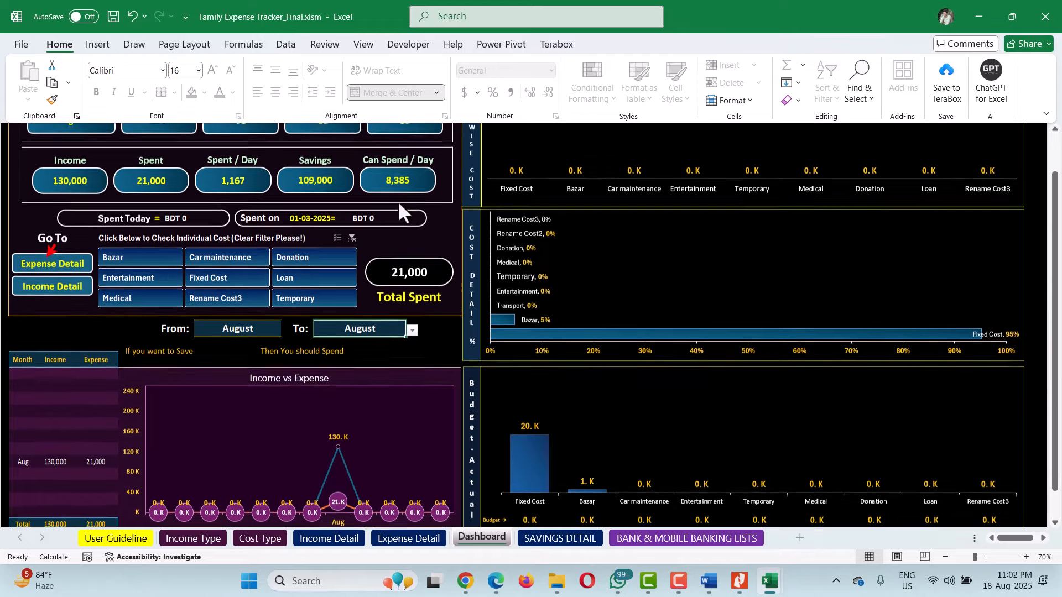
pyautogui.scroll(2, 404, 191)
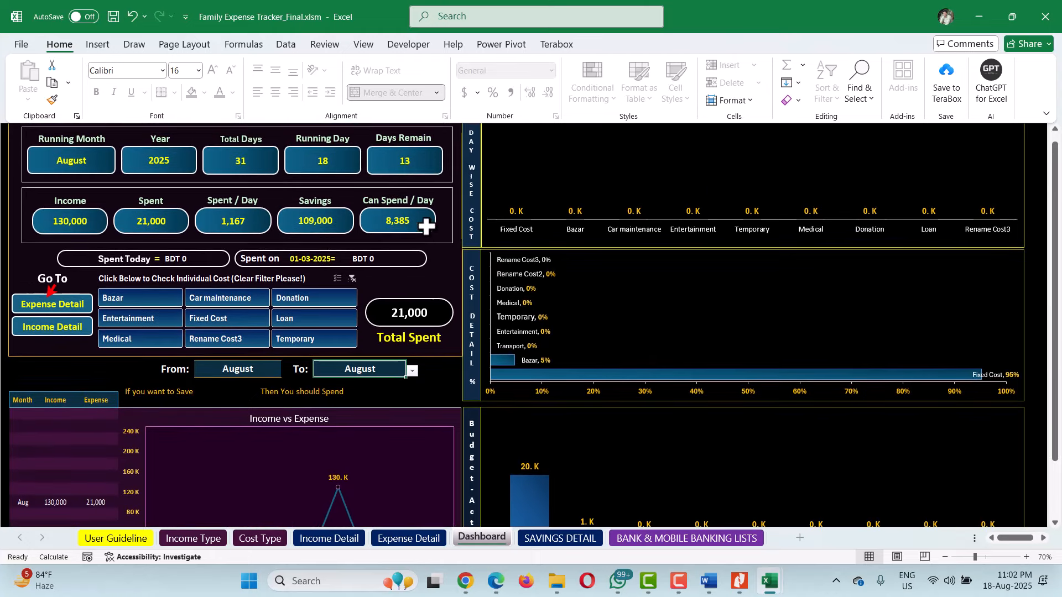
pyautogui.scroll(1, 420, 238)
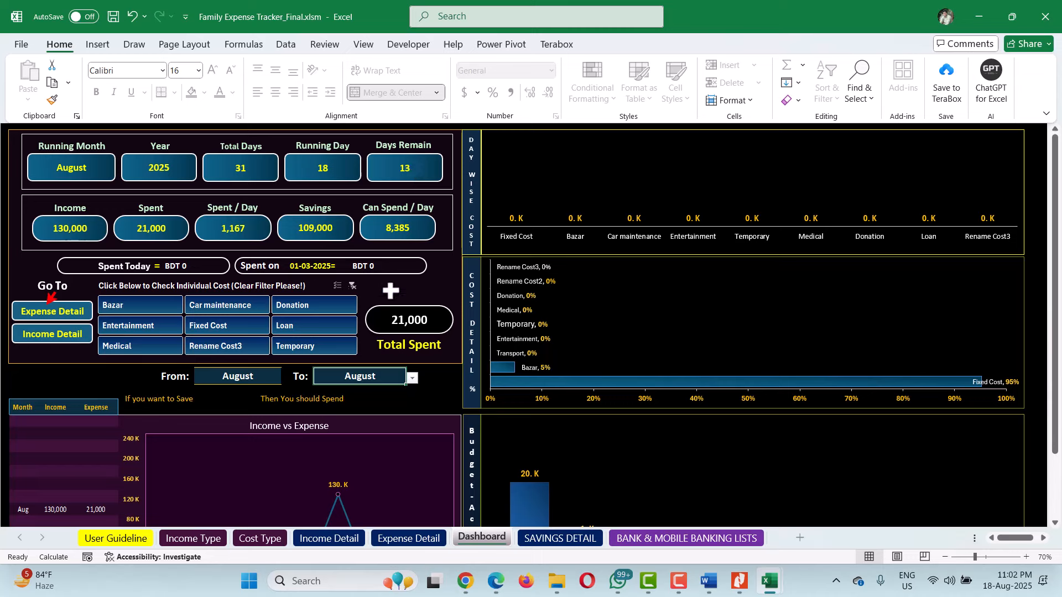
# Step: Set the Dashboard's desired savings amount to BDT 10,000
pyautogui.click(246, 400)
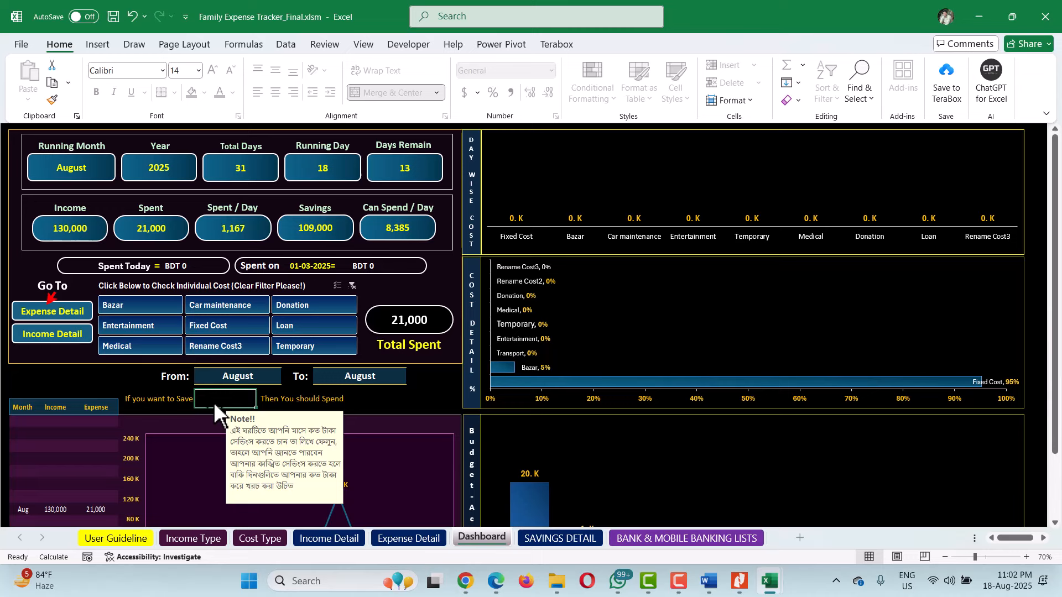
pyautogui.write('10000')
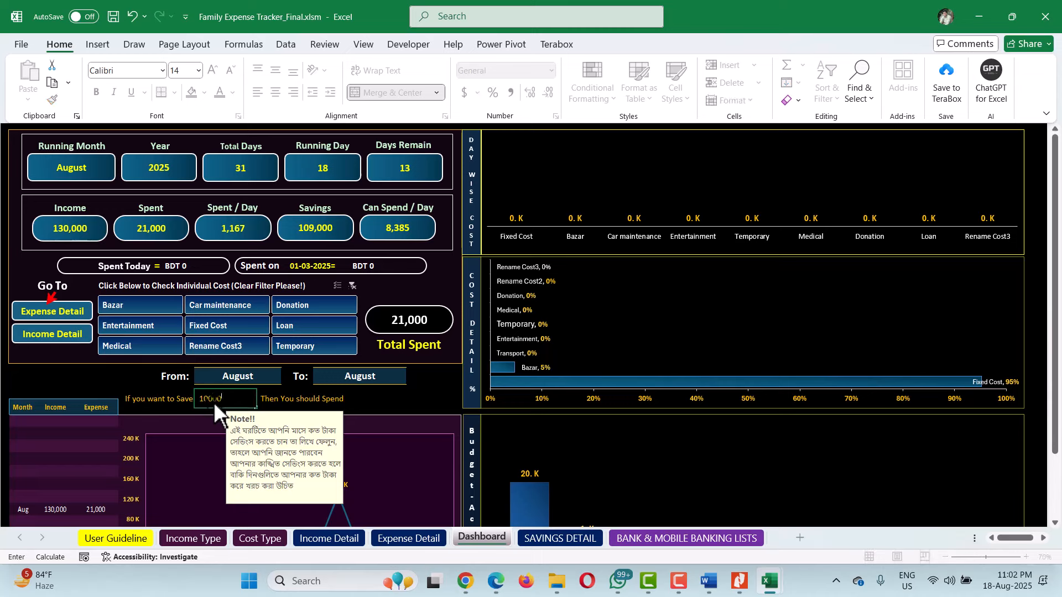
pyautogui.press('Return')
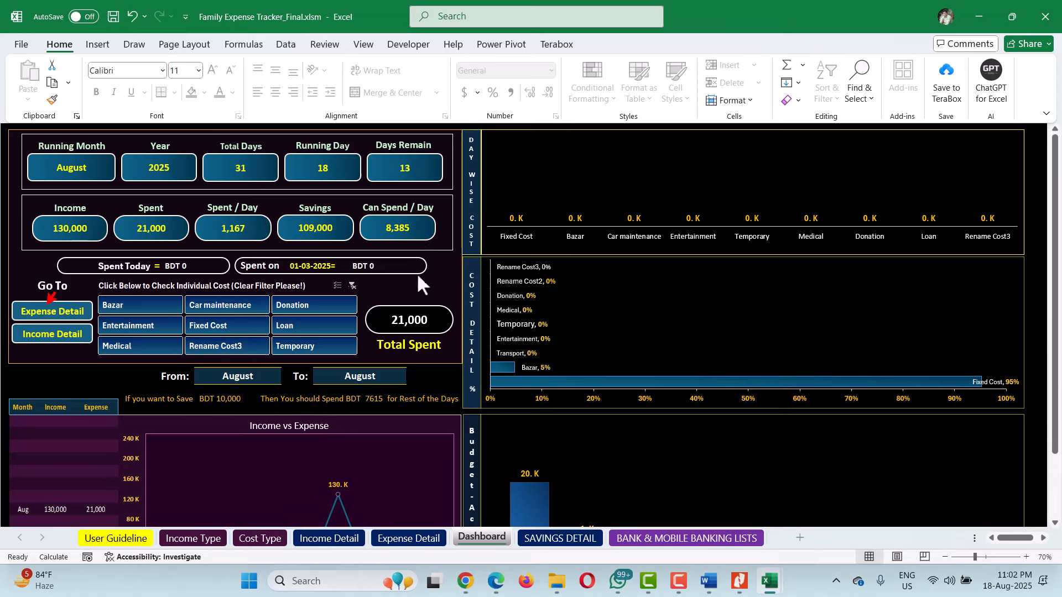